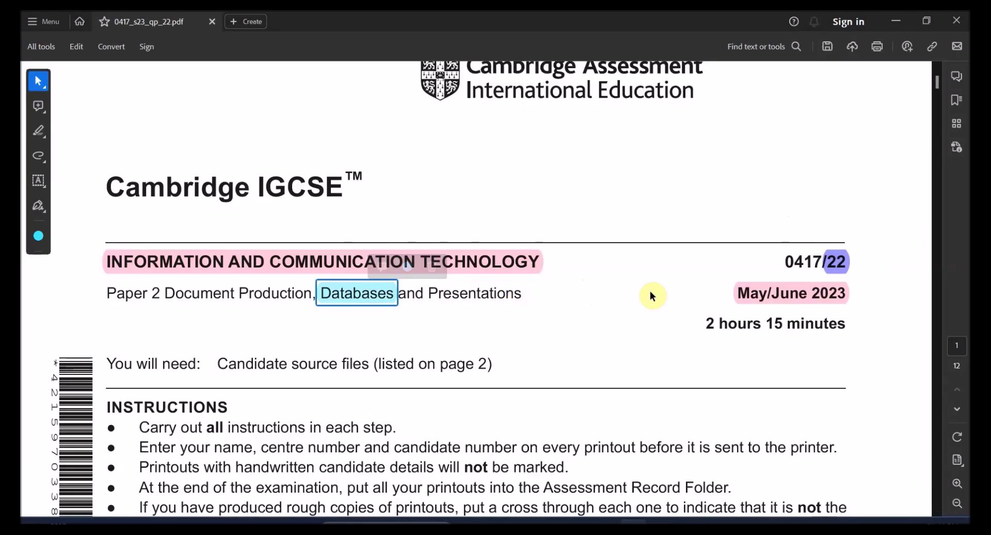
- Scroll the exam paper to Task 3 and highlight the file name j2322race
left_click_drag(935, 81, 916, 257)
scroll(505, 291, "down", 2)
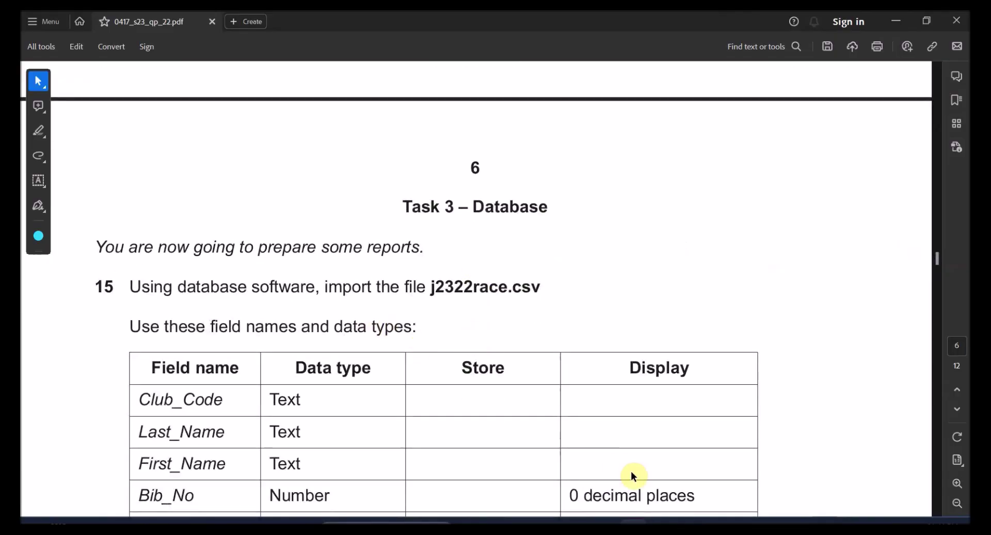
left_click_drag(258, 247, 424, 246)
left_click(191, 285)
left_click_drag(191, 285, 277, 288)
left_click_drag(433, 288, 498, 288)
- Close the VCYCLING document and select the 2023 May-June folder in File Explorer
mouse_move(680, 511)
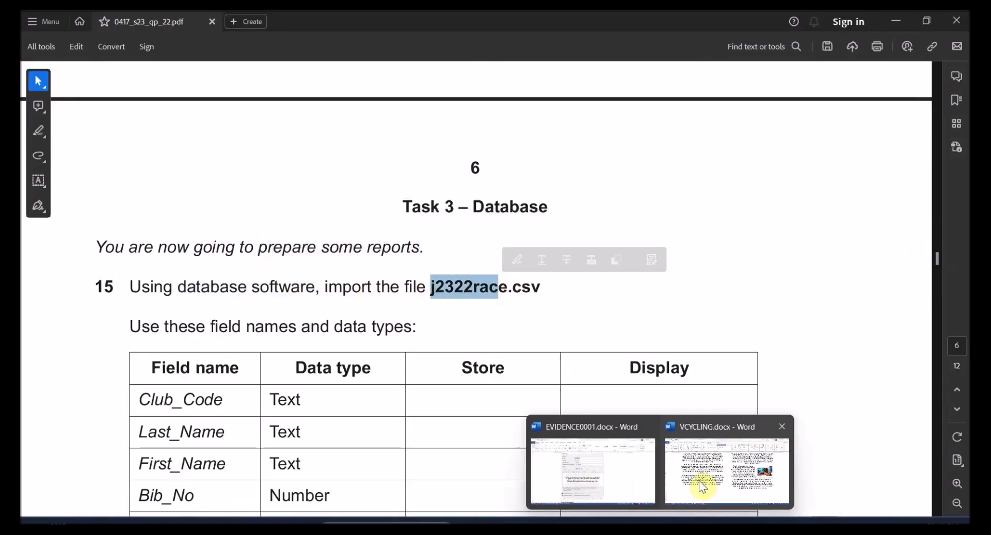
left_click(693, 450)
left_click(957, 19)
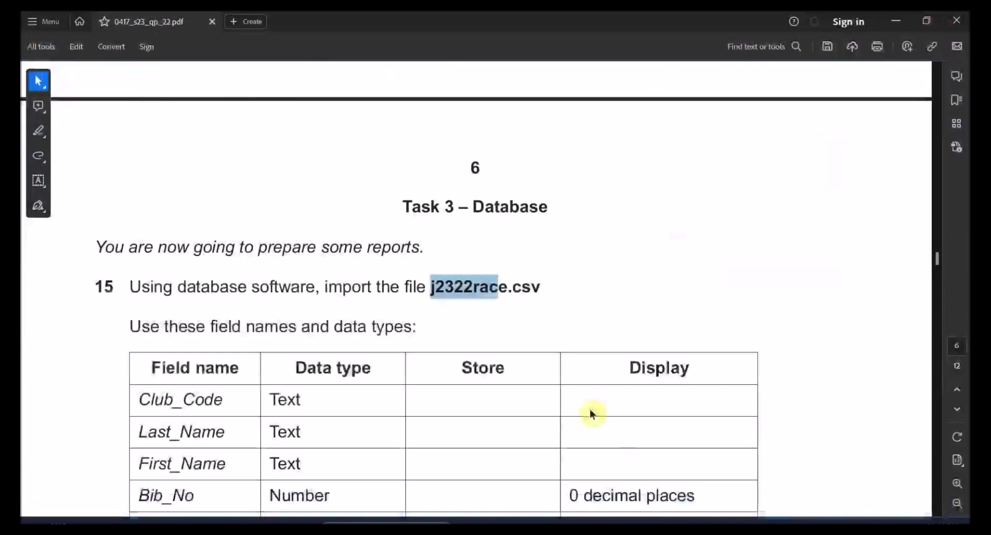
left_click(608, 523)
left_click(366, 187)
- Open 2023 May-June, then 0417_s23_sf_22, then the Confidential Source Files folder
double_click(366, 189)
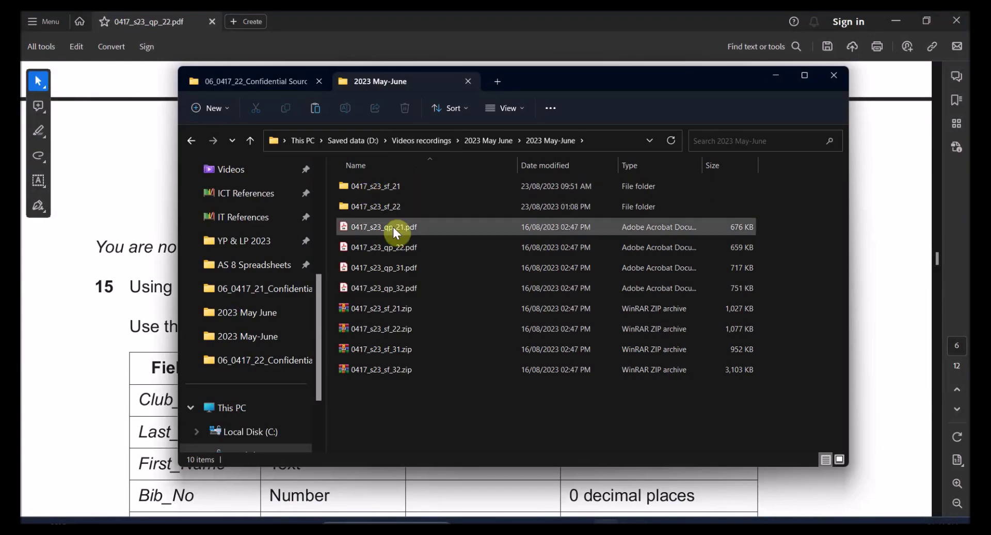
left_click(388, 202)
double_click(389, 203)
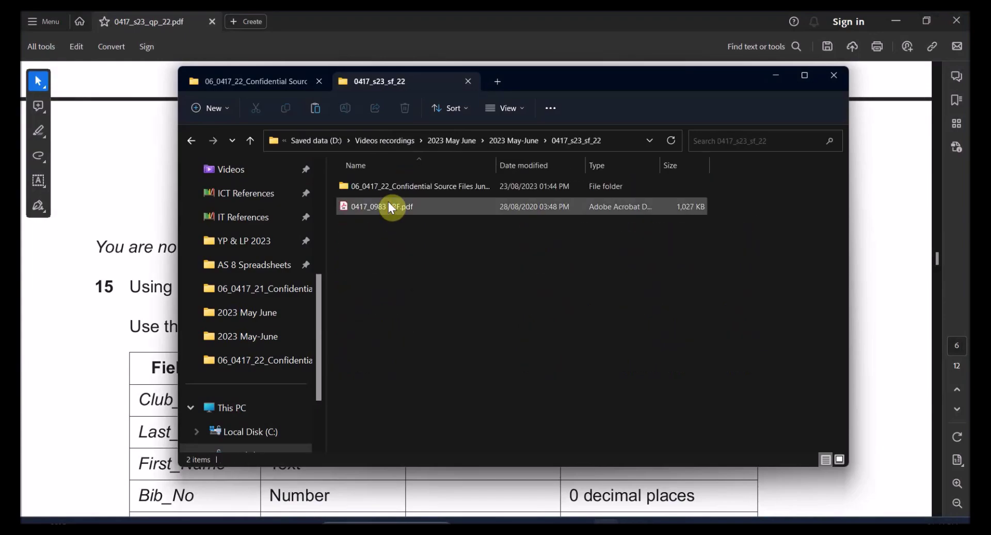
double_click(414, 186)
- Review the task paper's instruction on field names and data types
key("alt+Tab")
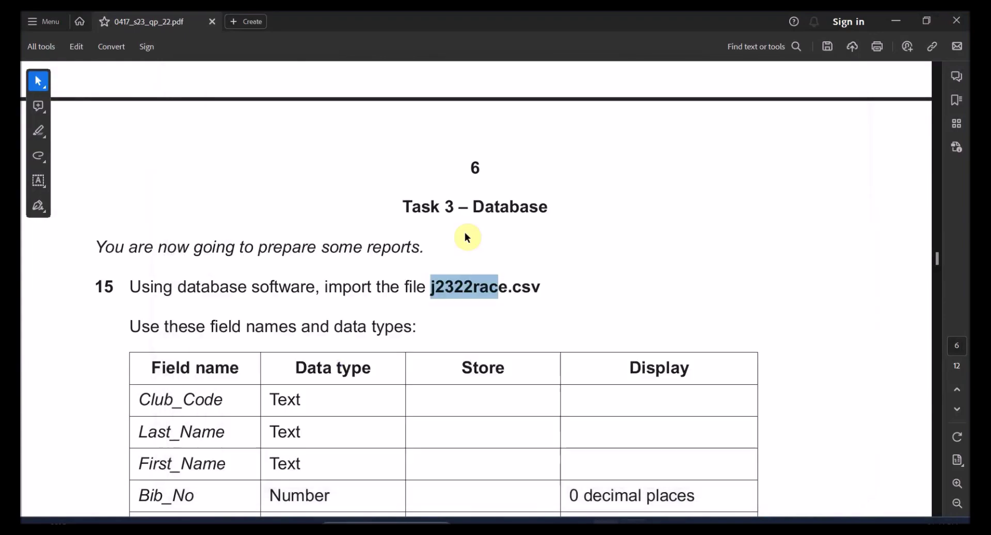
key("alt+Tab")
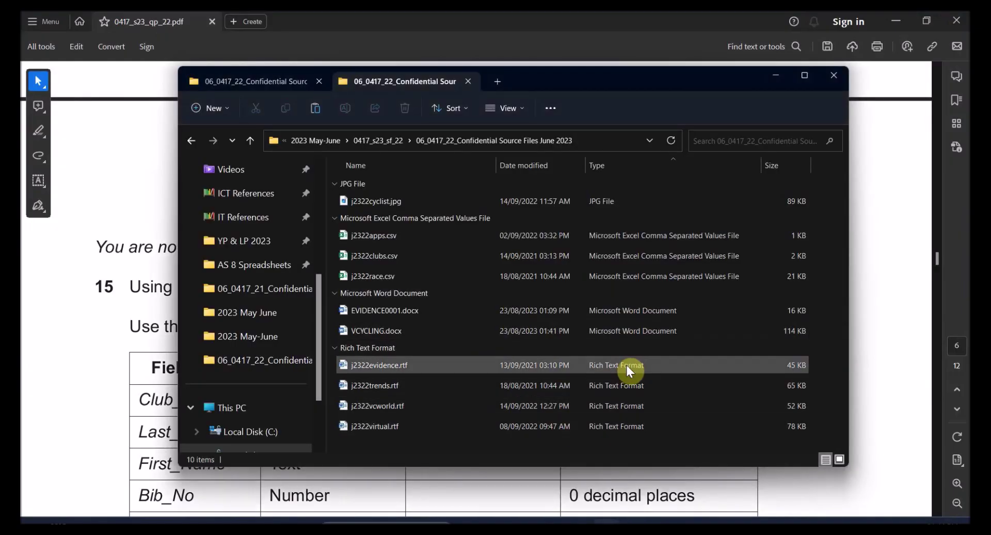
key("alt+Tab")
left_click_drag(251, 287, 400, 295)
scroll(408, 320, "down", 3)
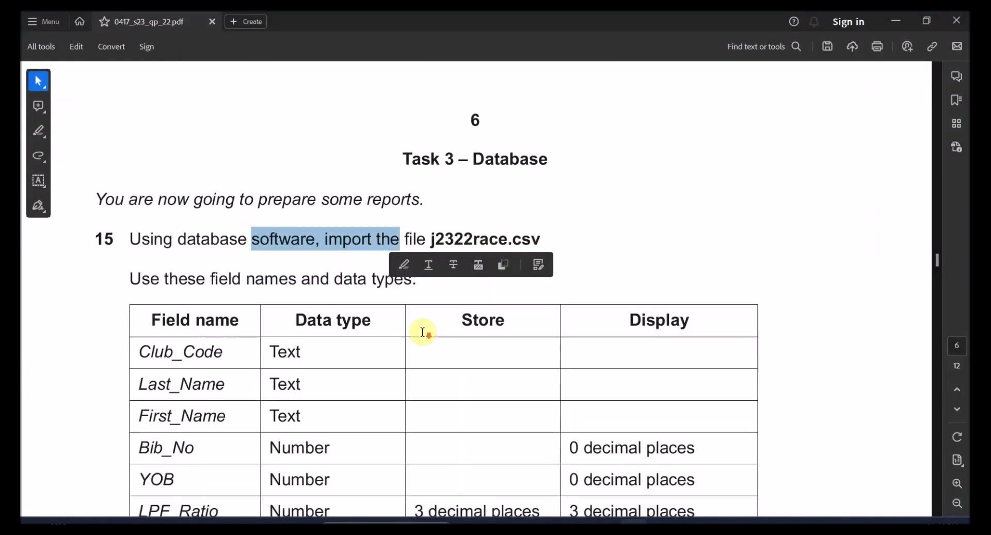
left_click_drag(247, 255, 357, 260)
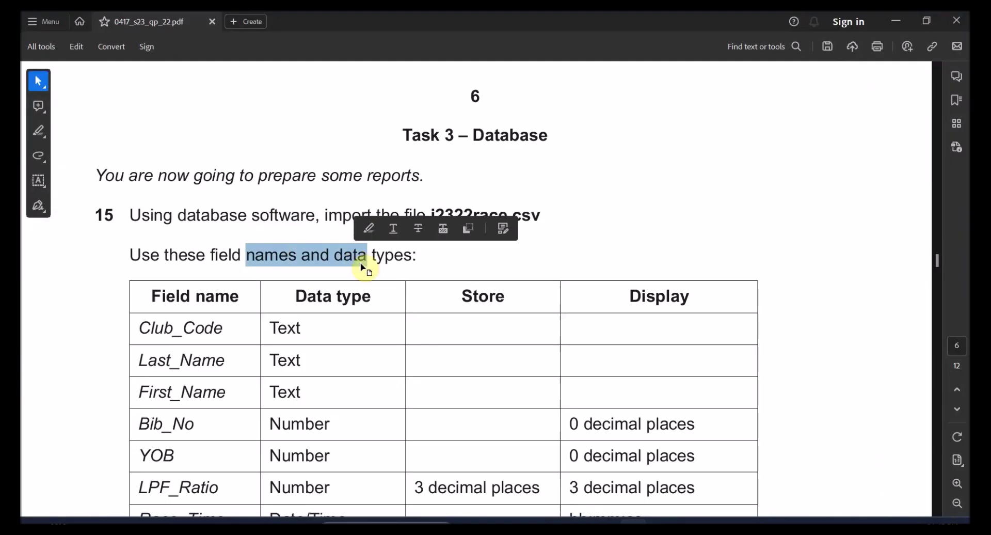
scroll(438, 220, "down", 3)
- Launch Microsoft Access from Windows search using 'access'
key("alt+Tab")
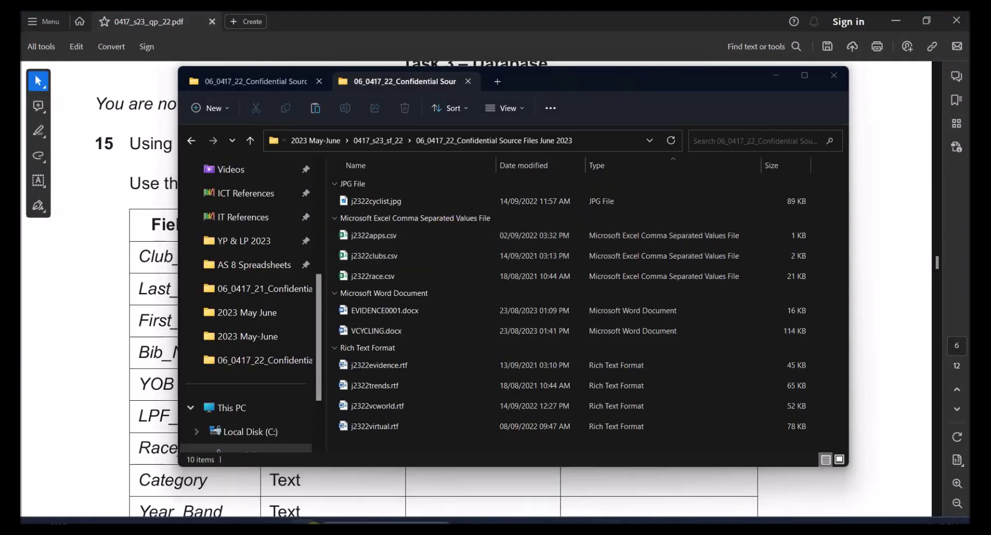
key("super")
type("access")
left_click(330, 190)
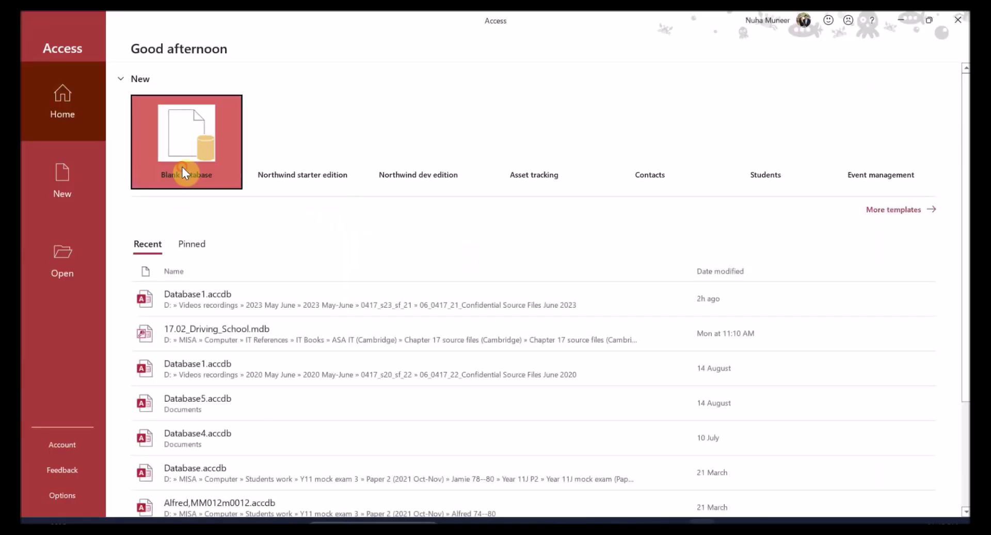
- Create blank Database1.accdb, setting its location to the copied source-files folder path
left_click(183, 165)
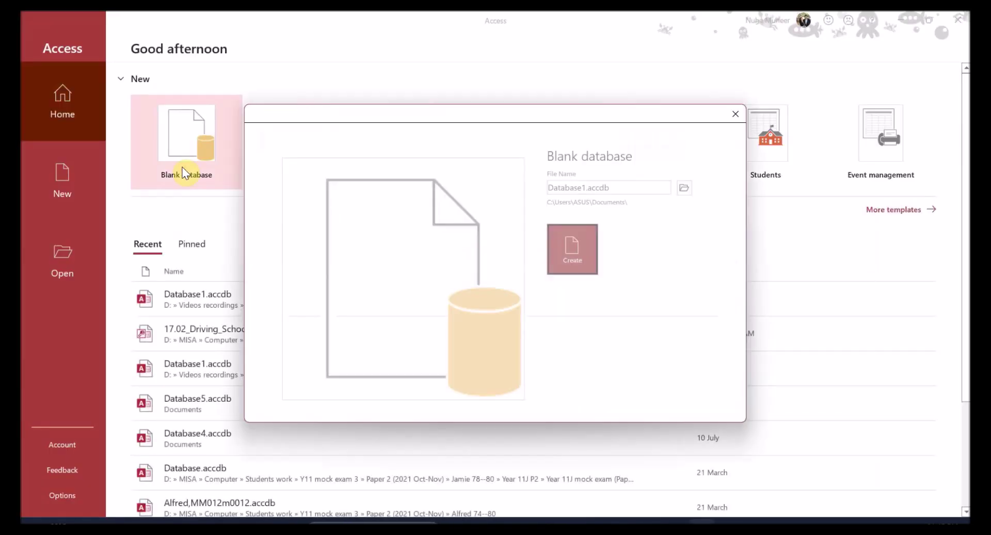
left_click(682, 188)
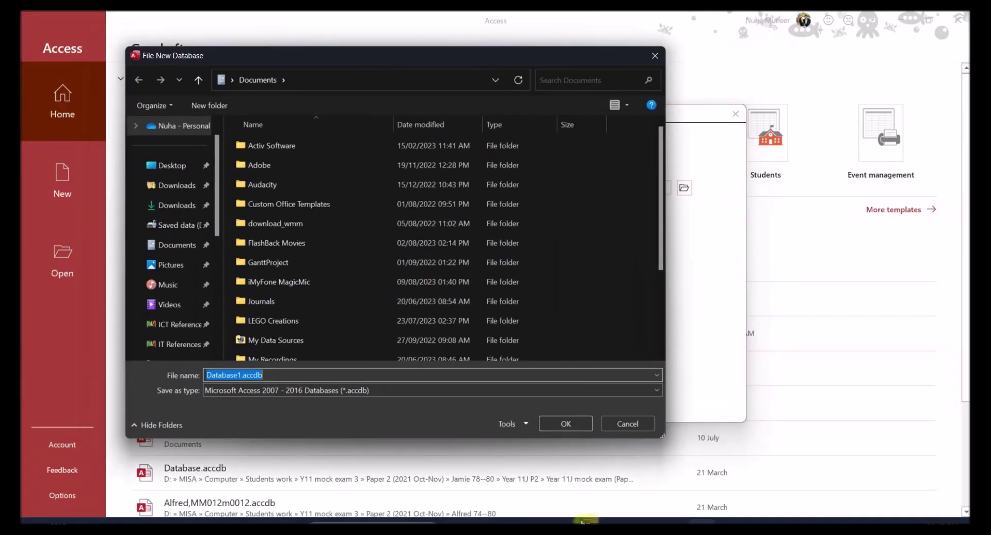
left_click(583, 521)
left_click(622, 139)
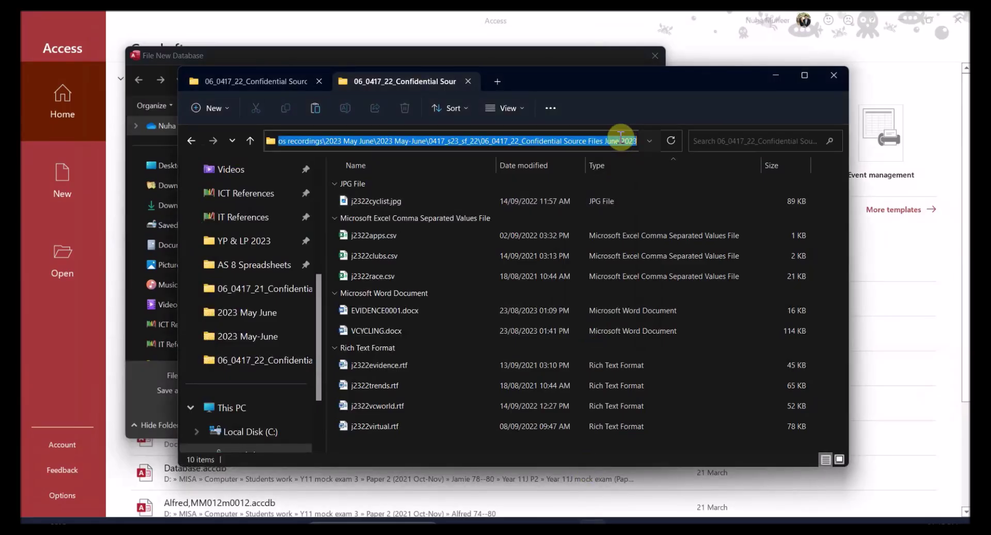
left_click(488, 61)
type("D:\\Videos recordings\\2023 May June\\2023 May-June\\0417_s23_sf_22\\06_0417_22_Confidential Source Files June 2023")
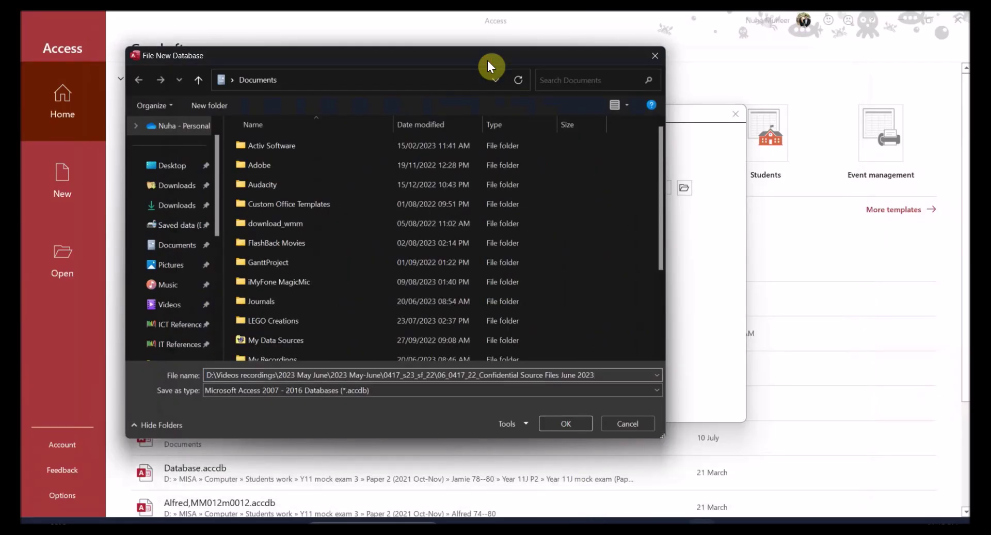
key("Return")
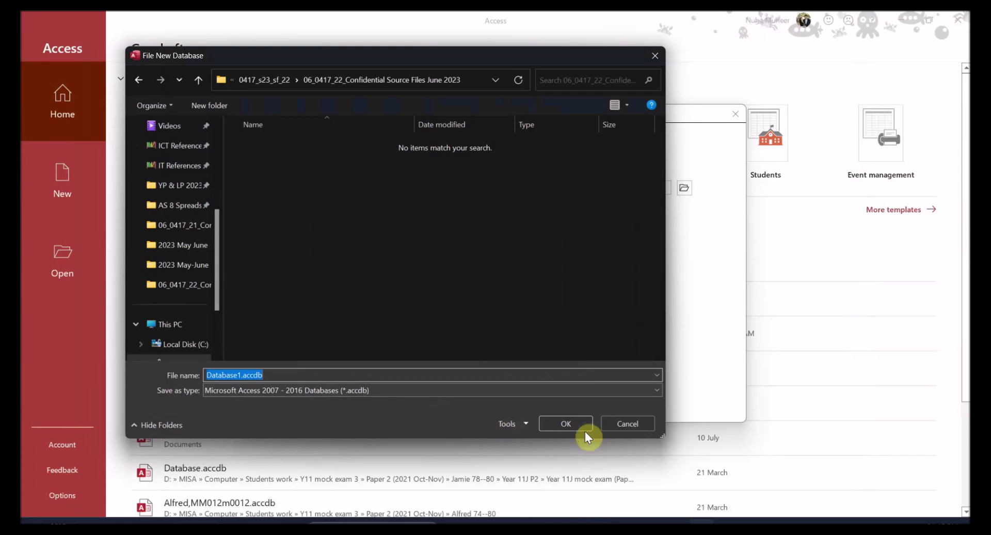
left_click(576, 422)
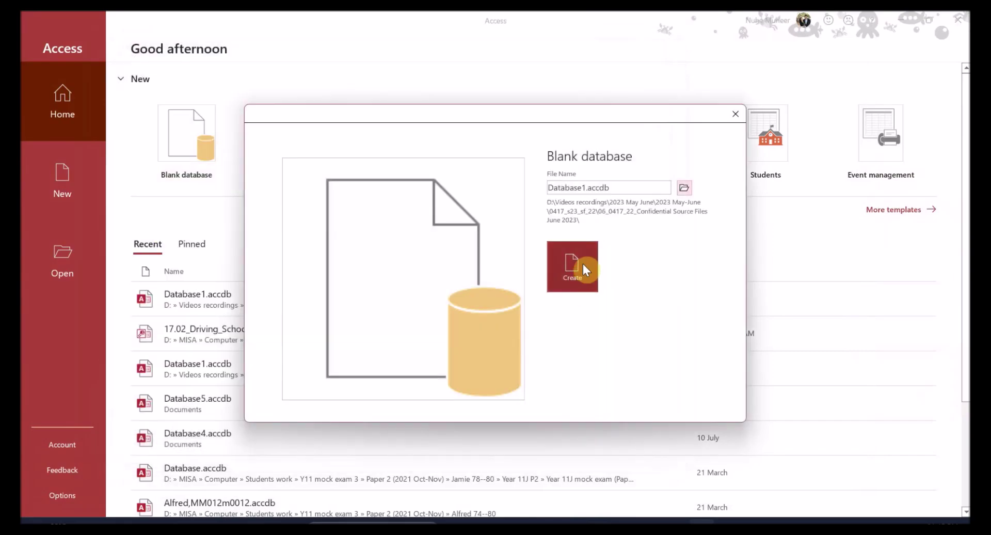
left_click(584, 266)
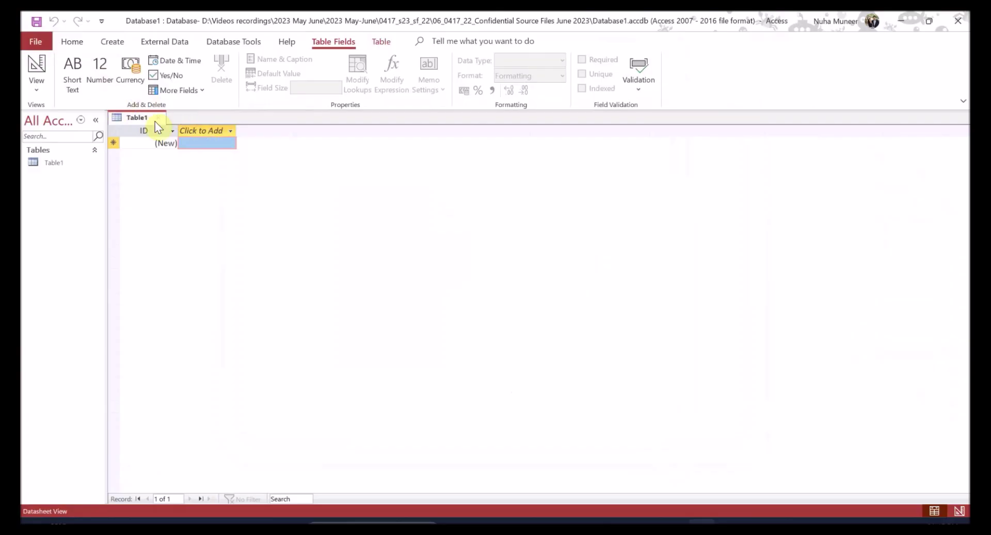
- Close Table1 and start an External Data import from a text file
left_click(159, 118)
left_click(112, 41)
left_click(160, 42)
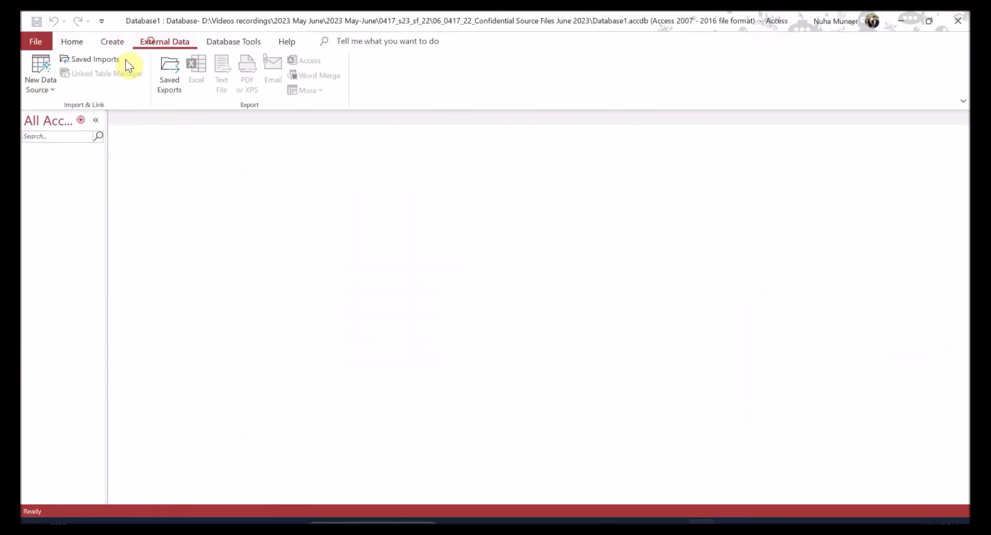
left_click(46, 85)
mouse_move(72, 107)
left_click(180, 204)
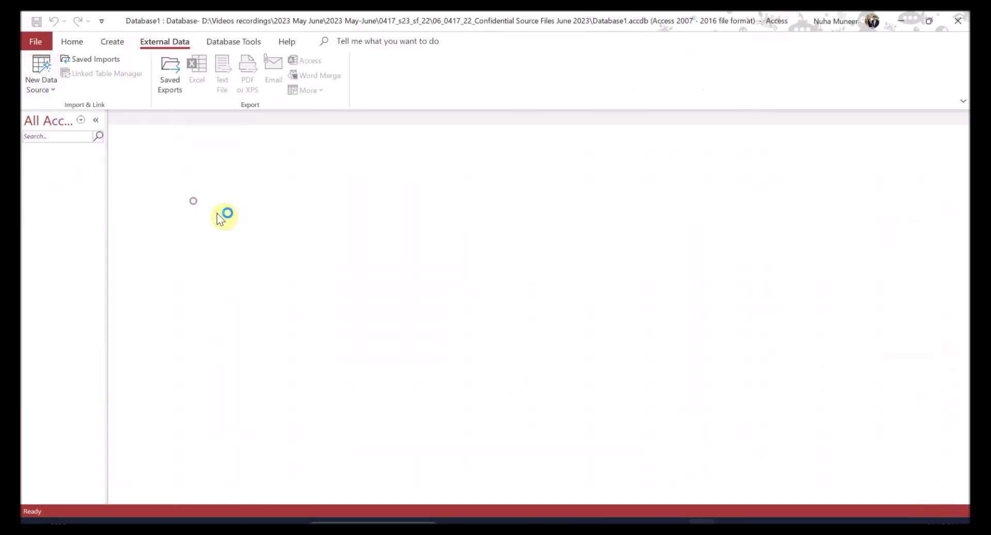
- Choose j2322race.csv from the source folder for import into a new table
left_click(678, 164)
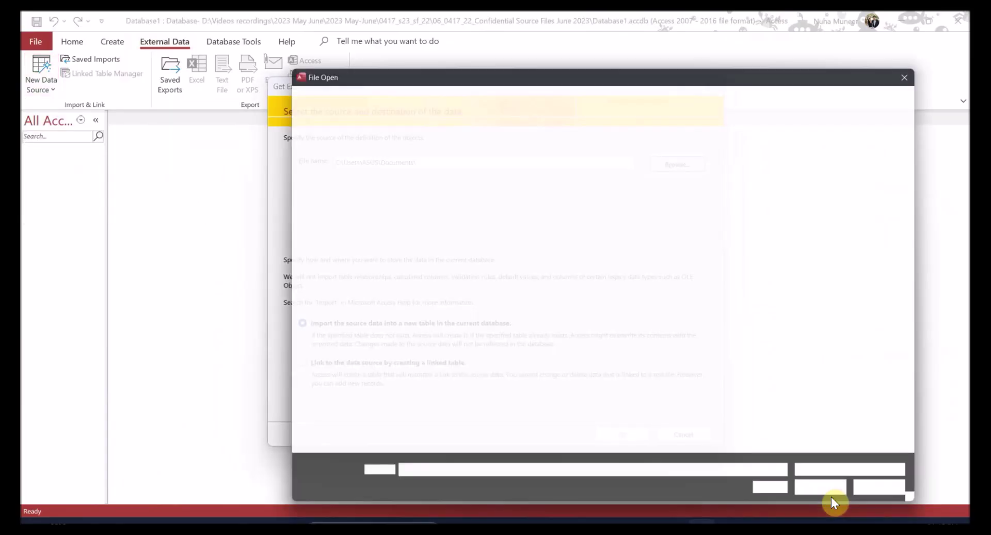
left_click(831, 497)
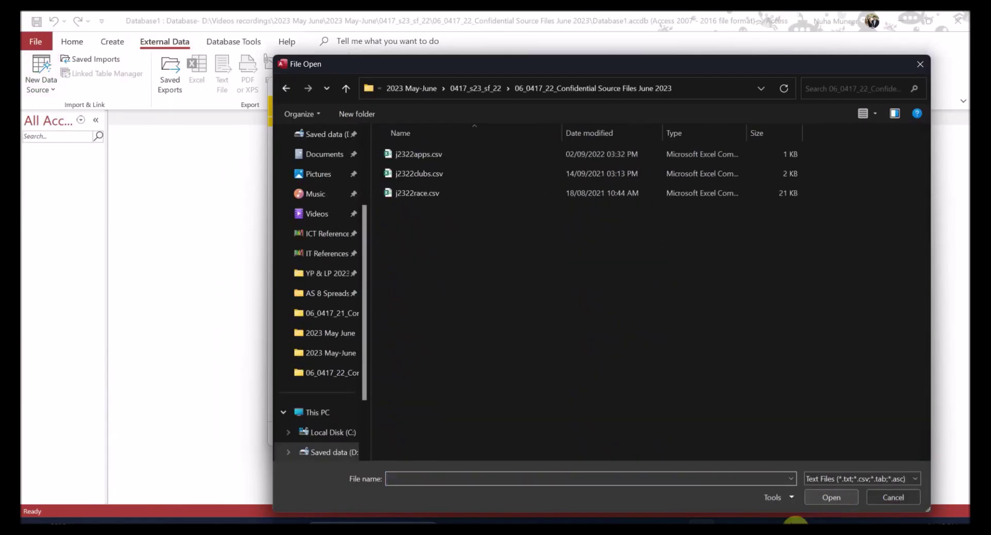
key("alt+Tab")
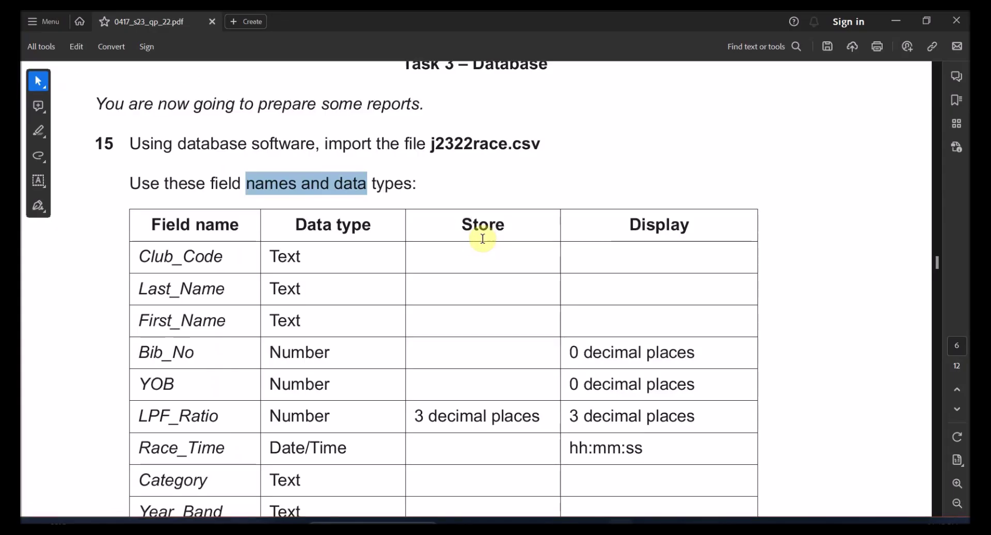
double_click(464, 154)
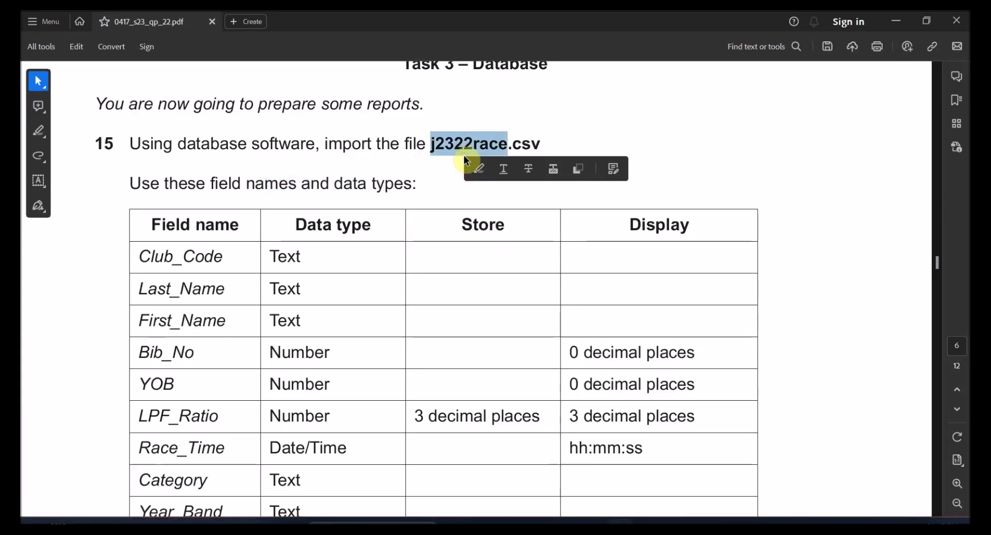
key("alt+Tab")
key("alt+Tab")
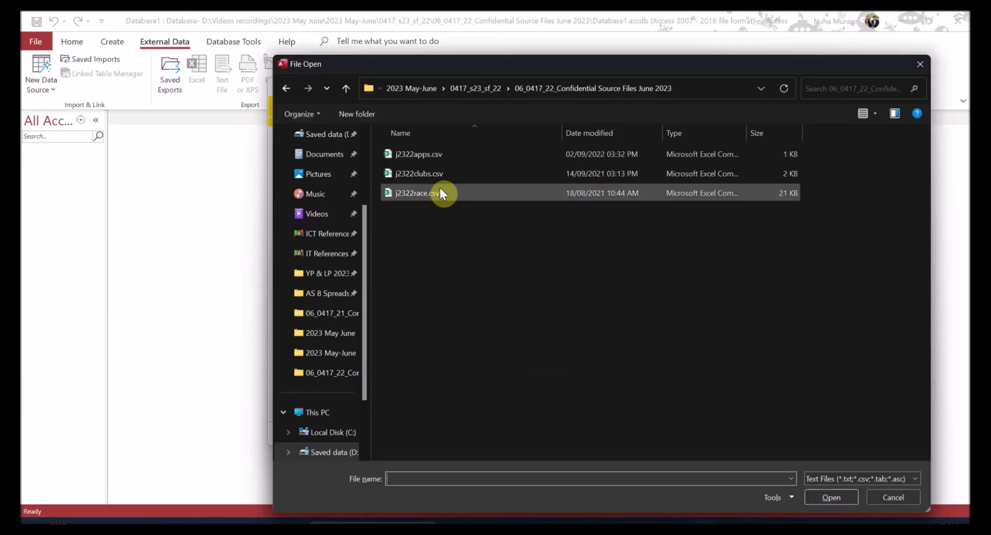
double_click(425, 193)
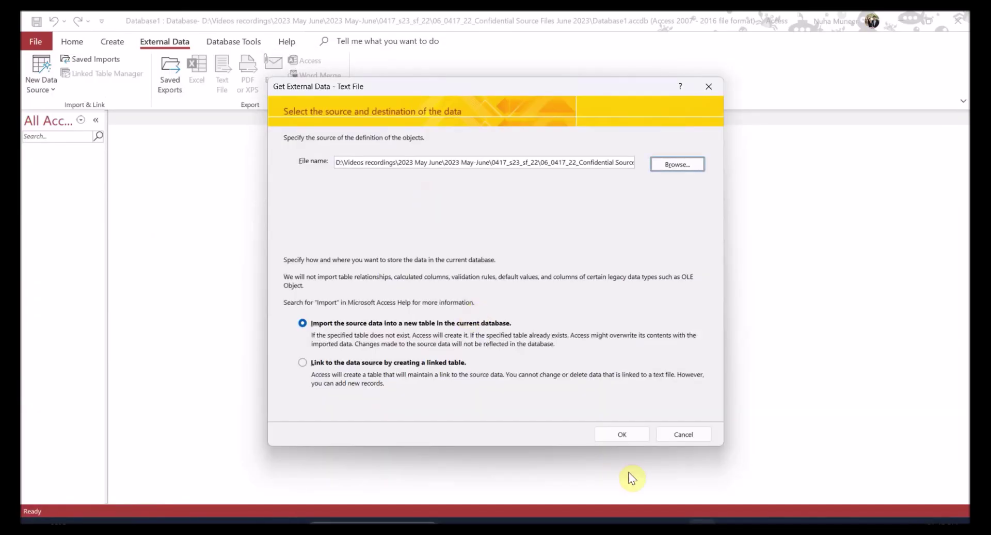
left_click(623, 434)
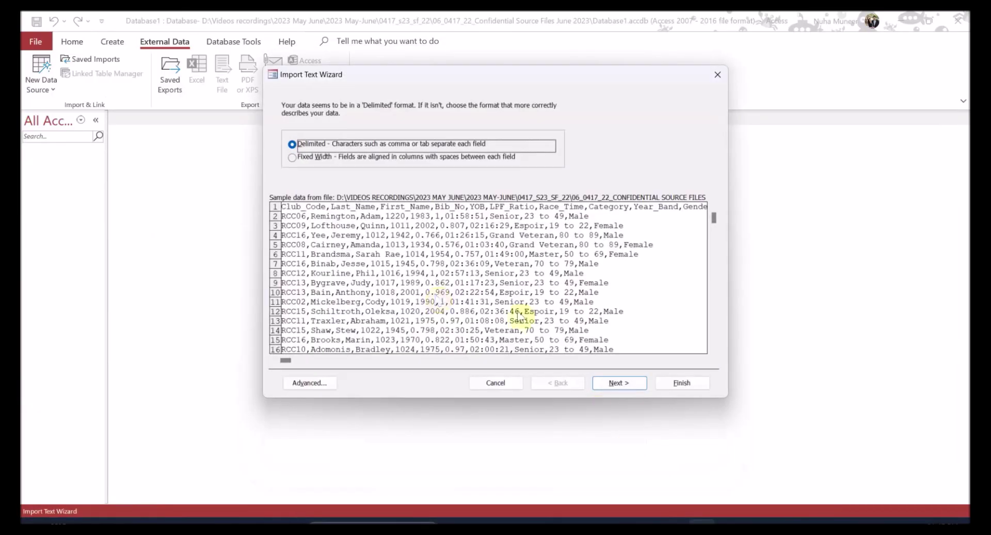
- Keep the delimited format, use the first row as field names, and advance to primary key settings
left_click(620, 383)
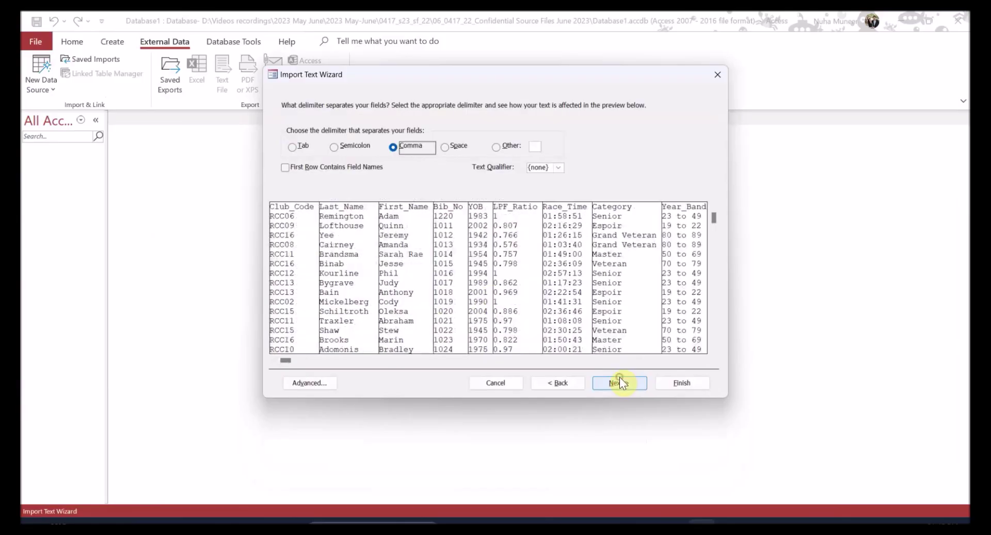
left_click(321, 167)
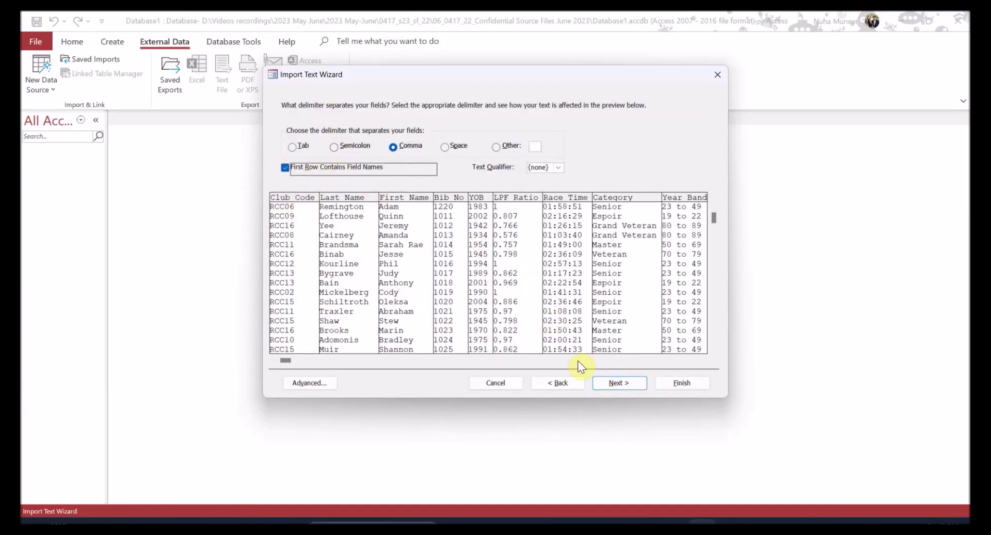
left_click(626, 383)
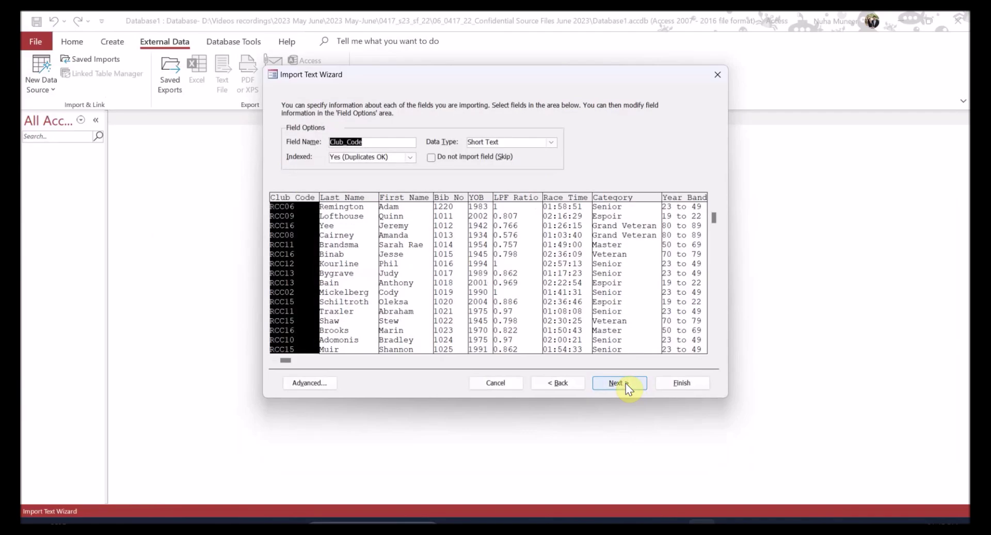
left_click(625, 383)
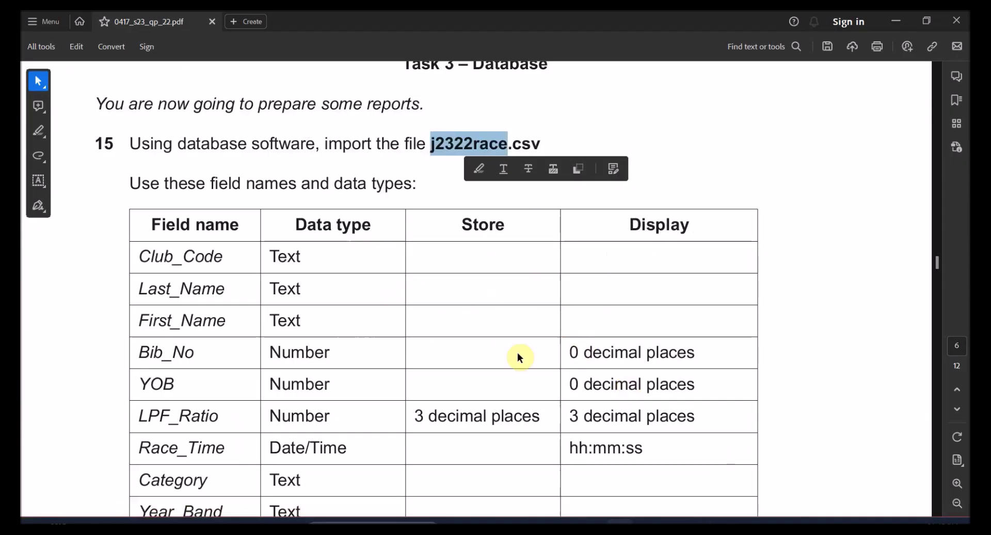
- Check the task paper's primary key instruction naming Bib_No
left_click_drag(268, 181, 385, 341)
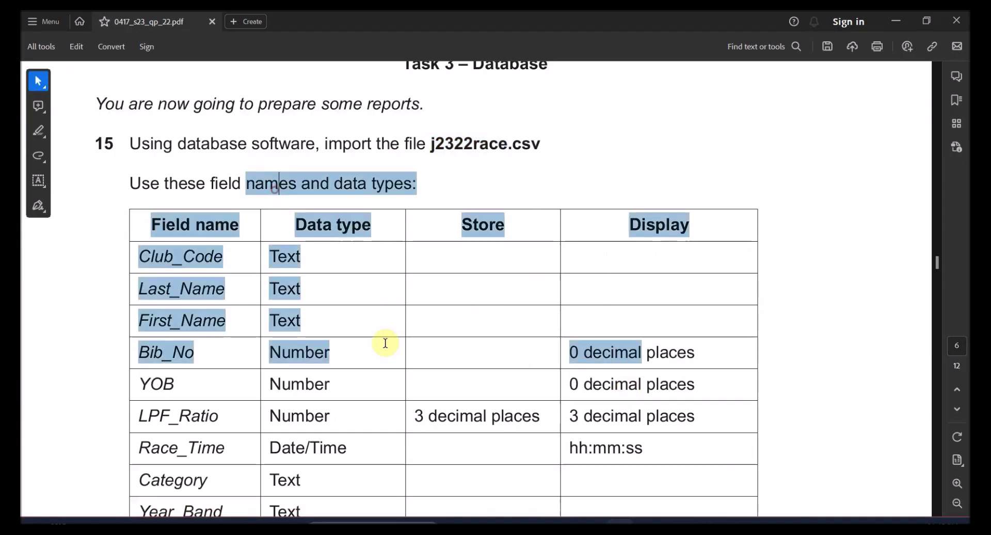
scroll(392, 404, "down", 5)
left_click_drag(215, 331, 164, 329)
left_click(177, 305)
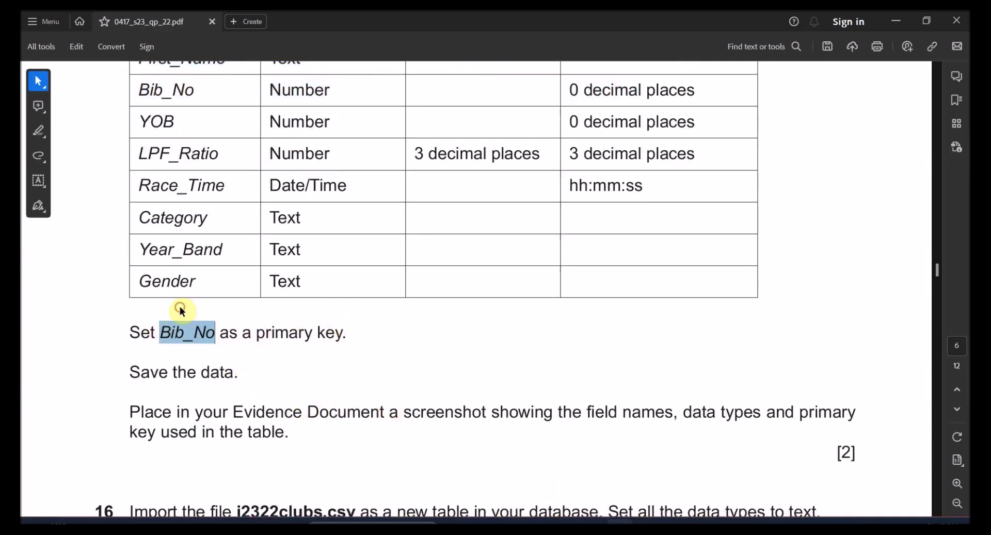
left_click_drag(201, 380, 287, 433)
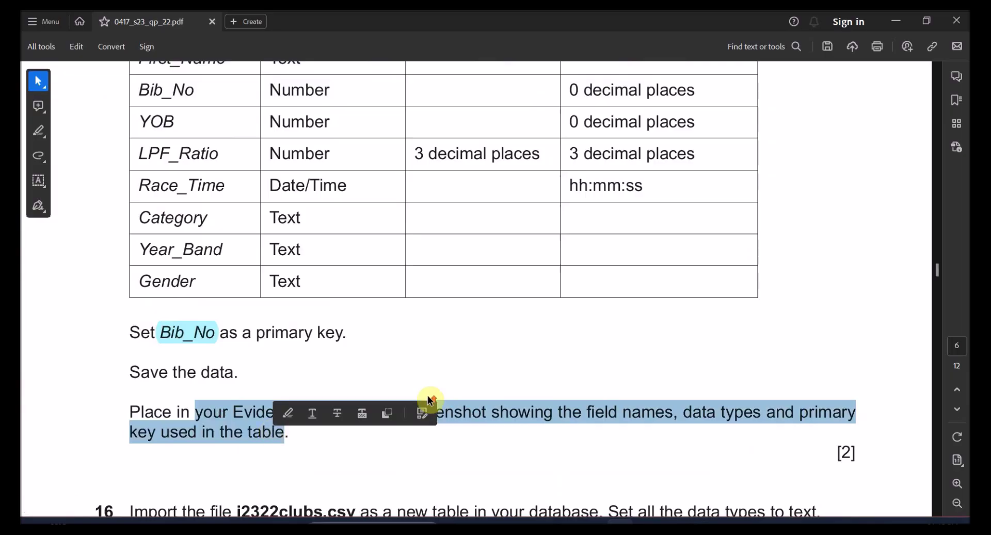
scroll(427, 395, "up", 4)
key("alt+Tab")
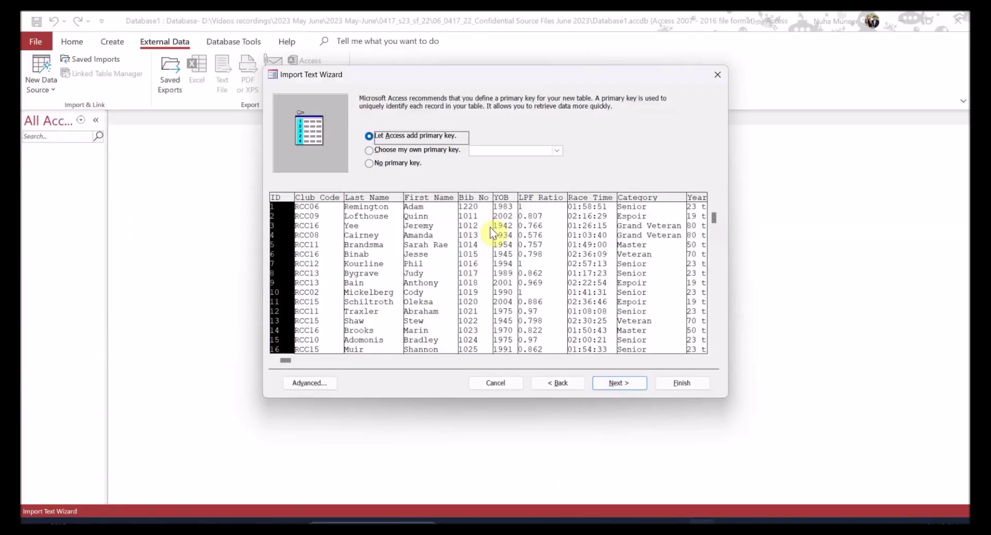
- Choose my own primary key as Bib_No and advance to the final page
left_click(437, 150)
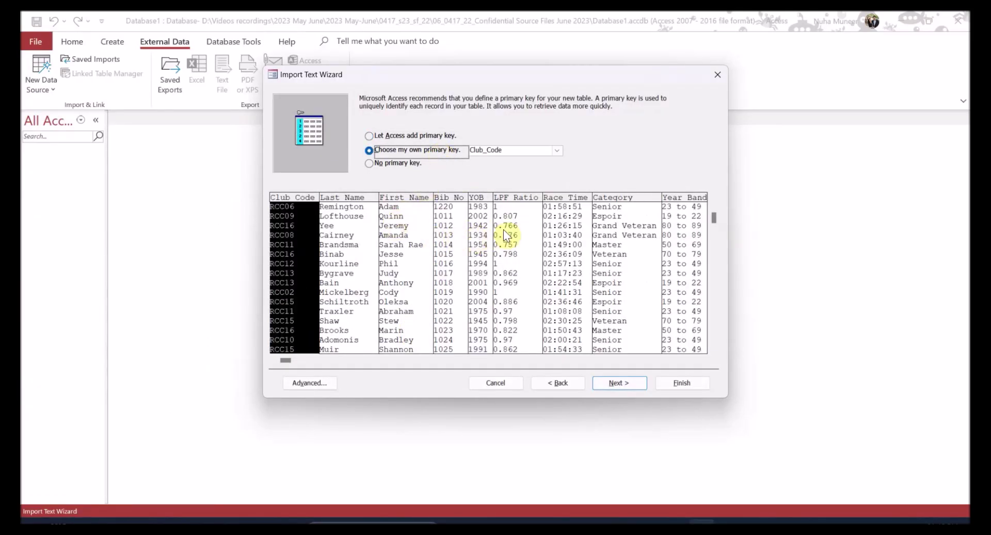
left_click(452, 214)
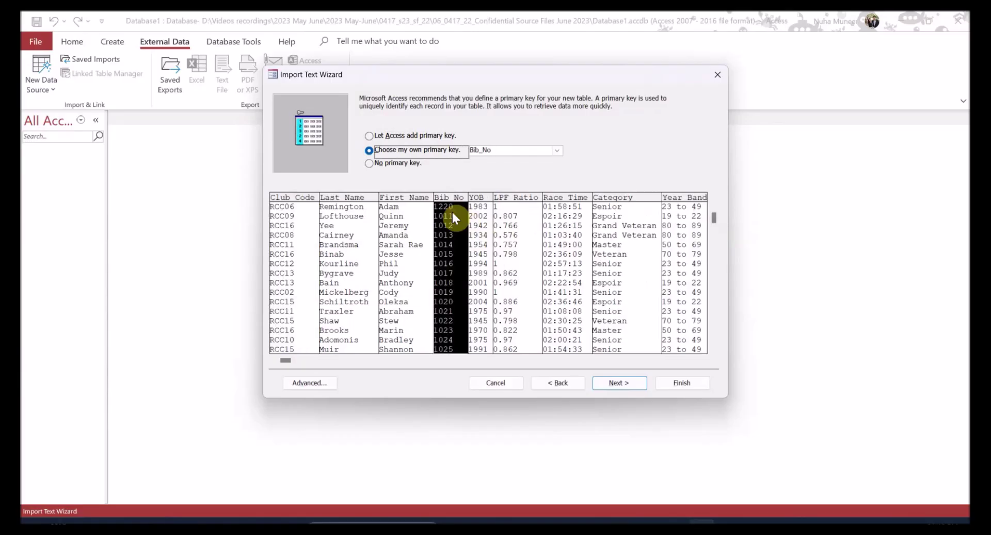
left_click(618, 382)
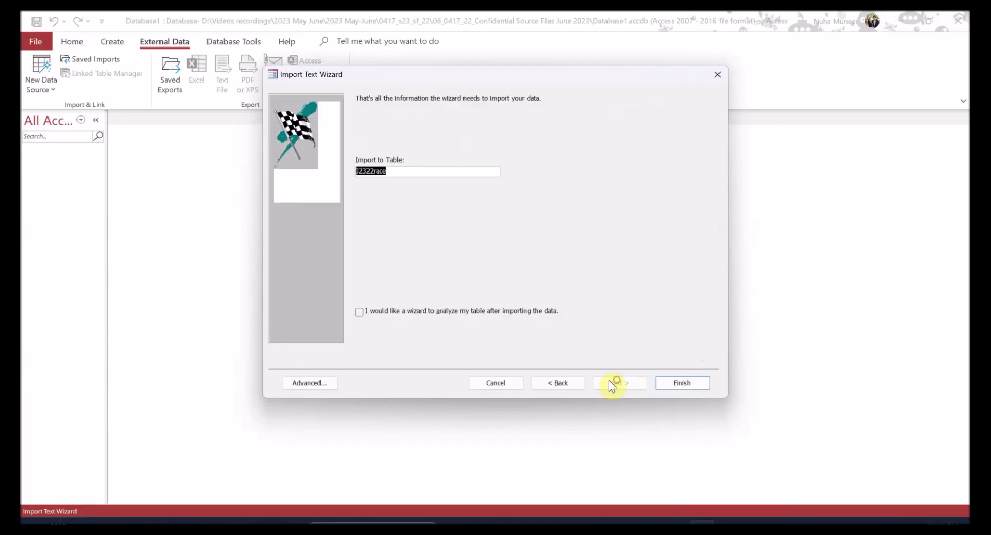
- Open the advanced import specification and note the task's Text and Number types and decimal places
left_click(322, 380)
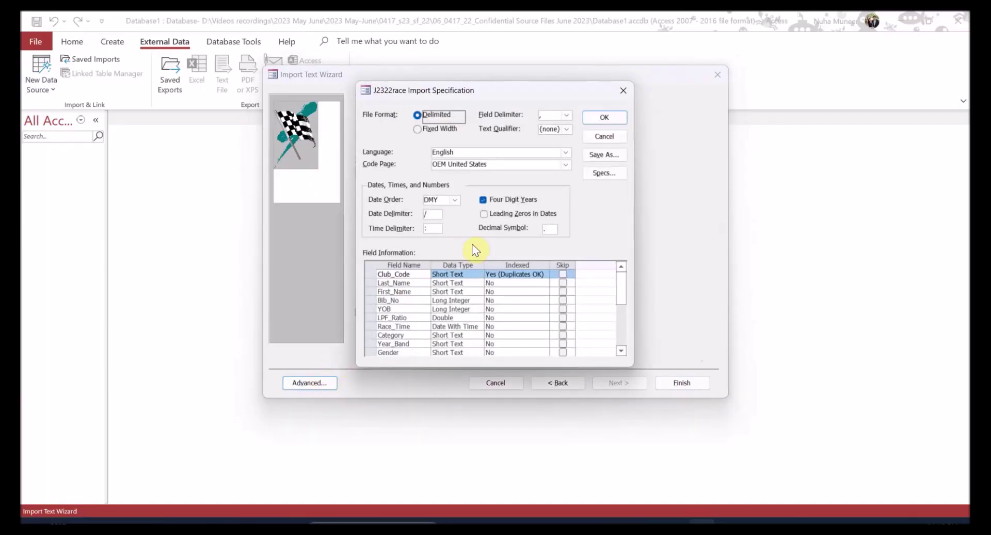
key("alt+Tab")
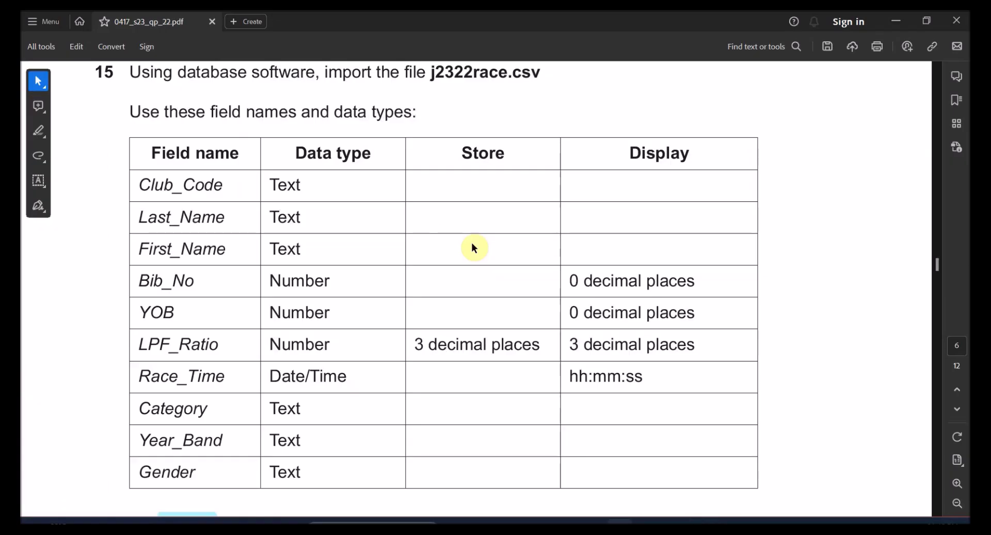
left_click_drag(275, 184, 279, 248)
key("alt+Tab")
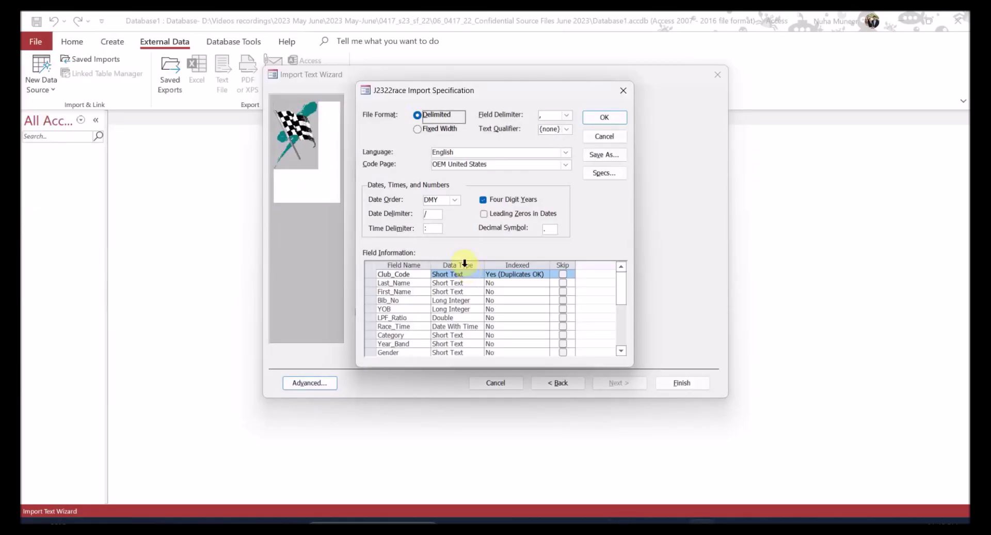
key("alt+Tab")
left_click_drag(324, 281, 269, 282)
left_click(315, 283)
double_click(315, 283)
double_click(580, 282)
double_click(581, 313)
- Check Bib_No's imported type against the task's 0 decimal places and LPF_Ratio's Number type
key("alt+Tab")
left_click(453, 300)
key("alt+Tab")
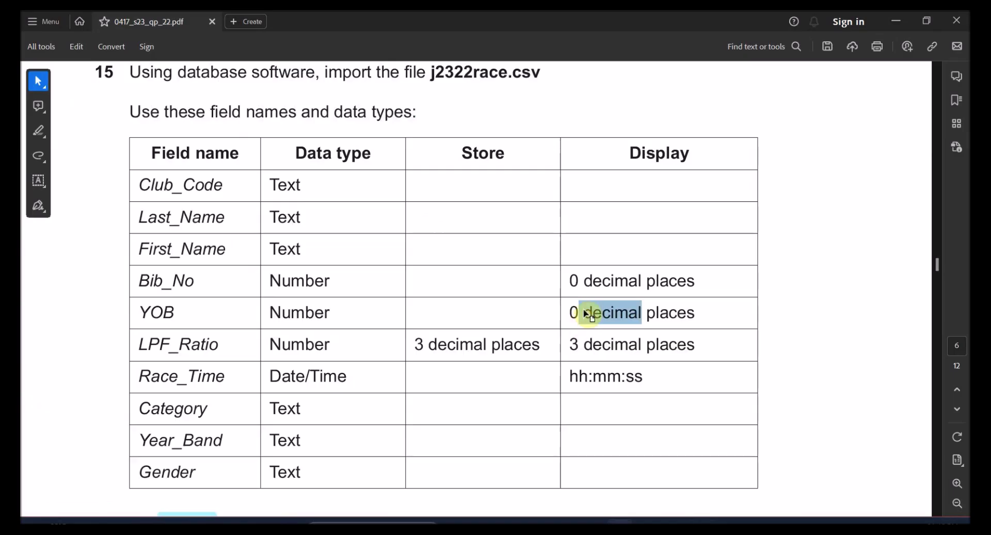
double_click(575, 282)
double_click(573, 312)
left_click_drag(329, 346, 278, 347)
key("alt+Tab")
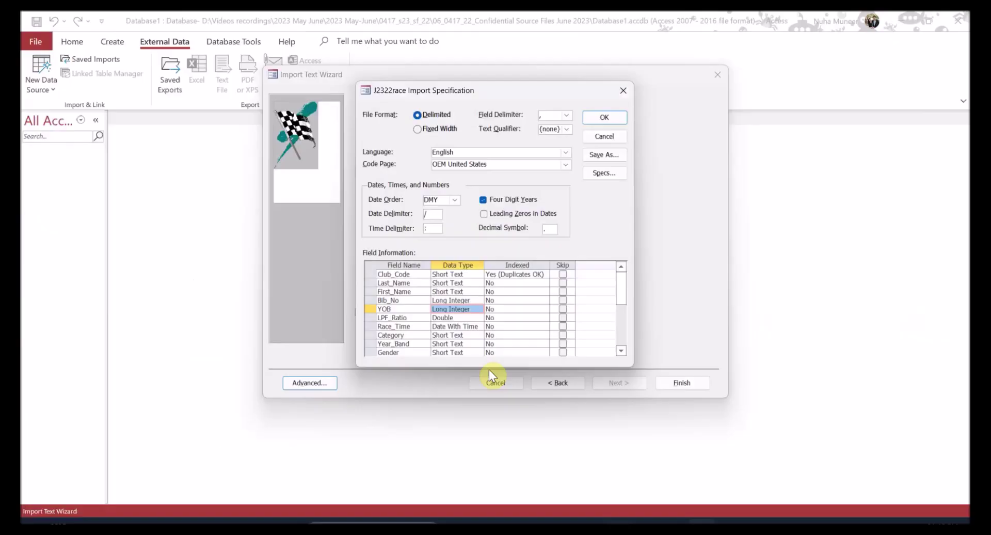
- Compare LPF_Ratio (3 decimal places) and Race_Time (Date/Time, hh:mm:ss) with the specification
left_click(445, 318)
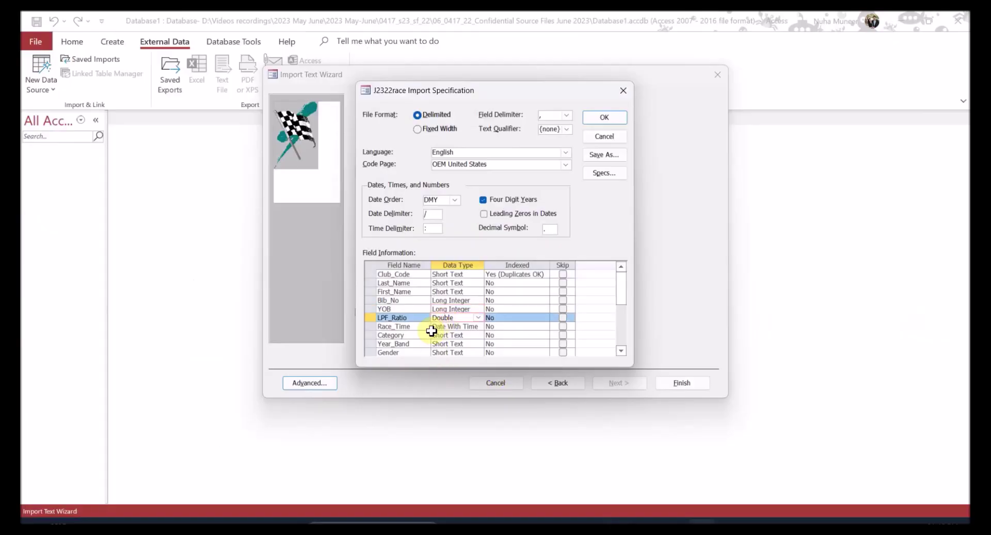
key("alt+Tab")
left_click_drag(473, 345, 447, 345)
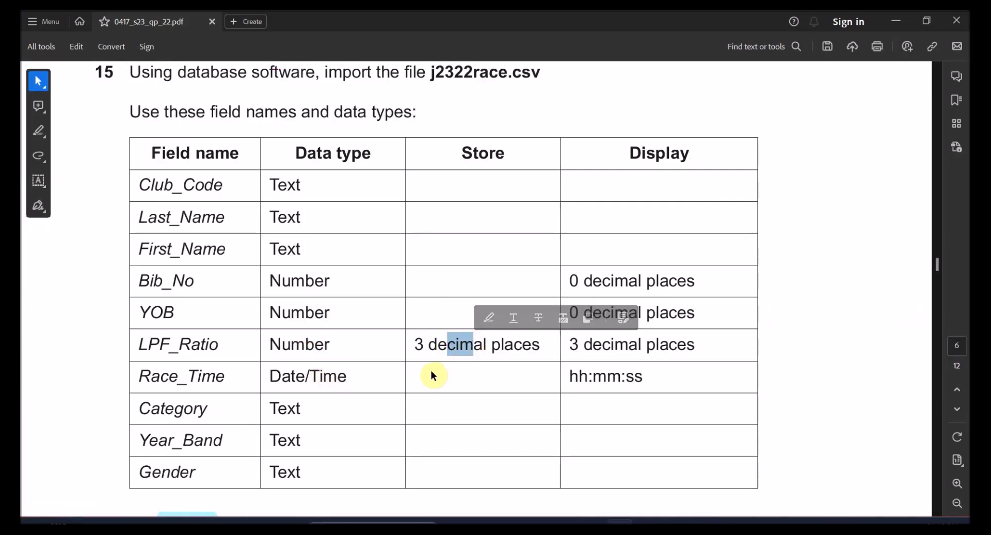
left_click_drag(347, 376, 297, 377)
key("alt+Tab")
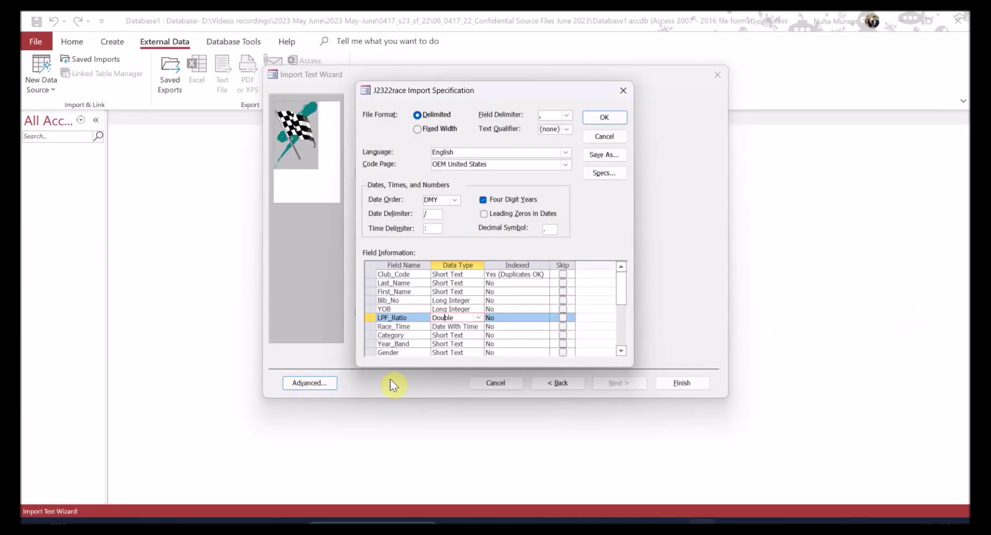
left_click(454, 328)
key("alt+Tab")
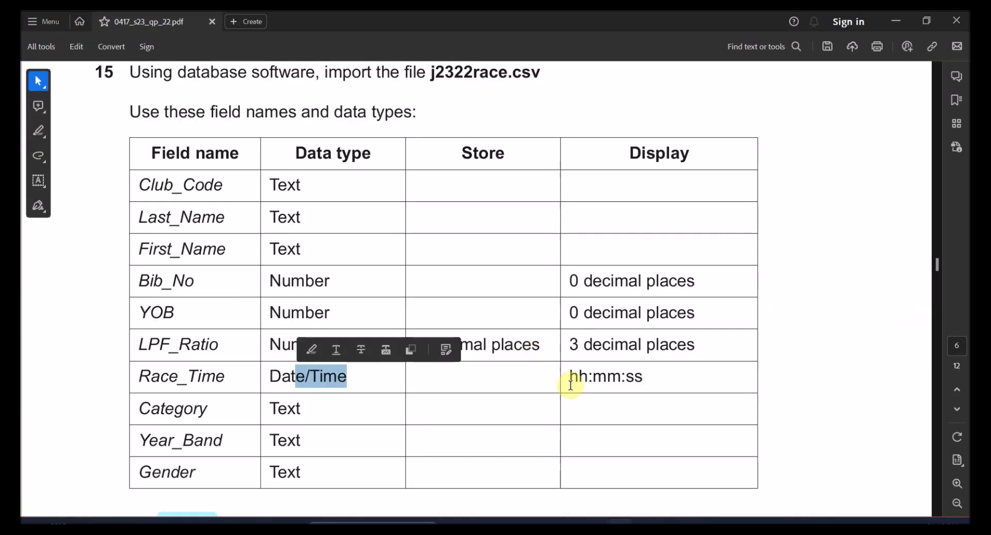
left_click_drag(570, 376, 613, 372)
- Check the remaining text fields, then close the import specification without changes
scroll(336, 393, "down", 2)
left_click(253, 361)
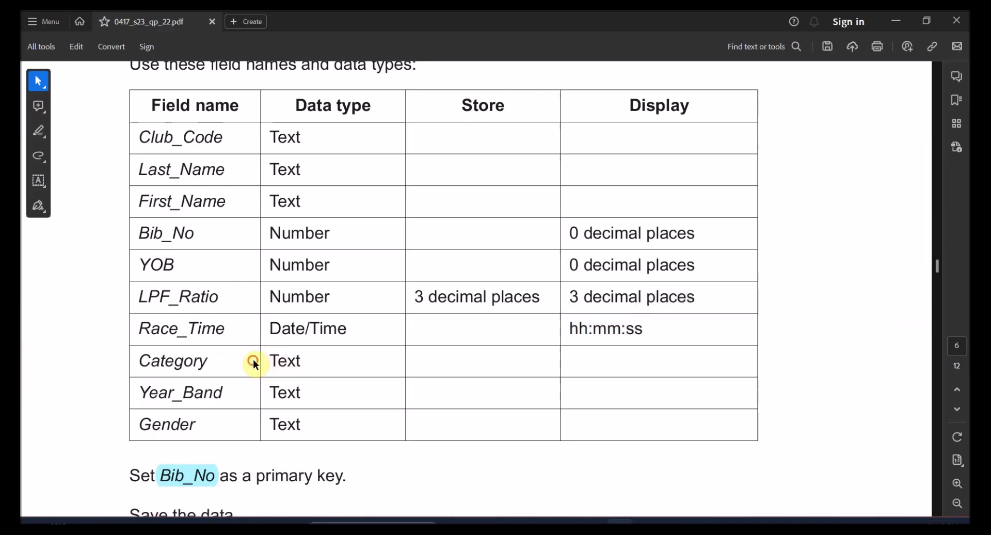
left_click_drag(276, 427, 236, 349)
key("alt+Tab")
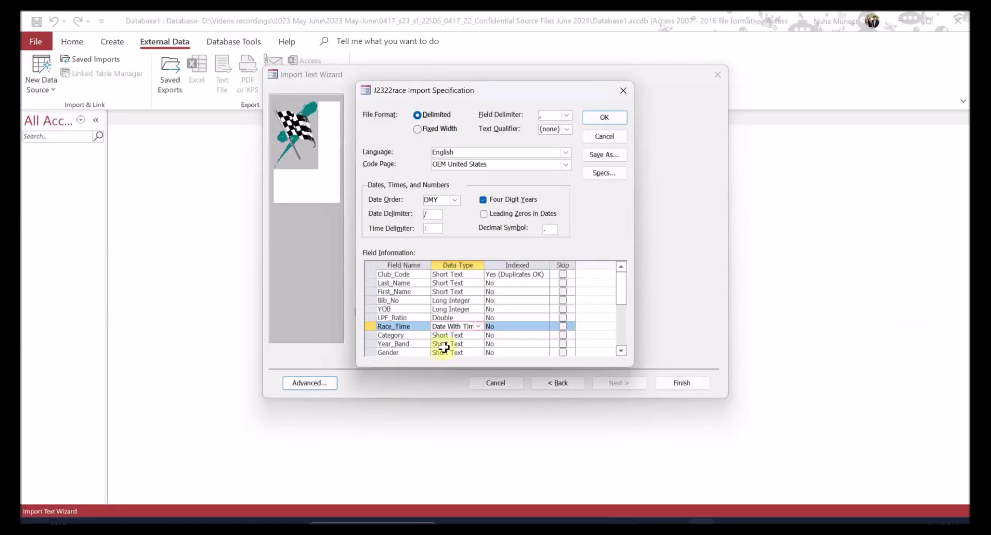
scroll(457, 340, "down", 2)
left_click(589, 136)
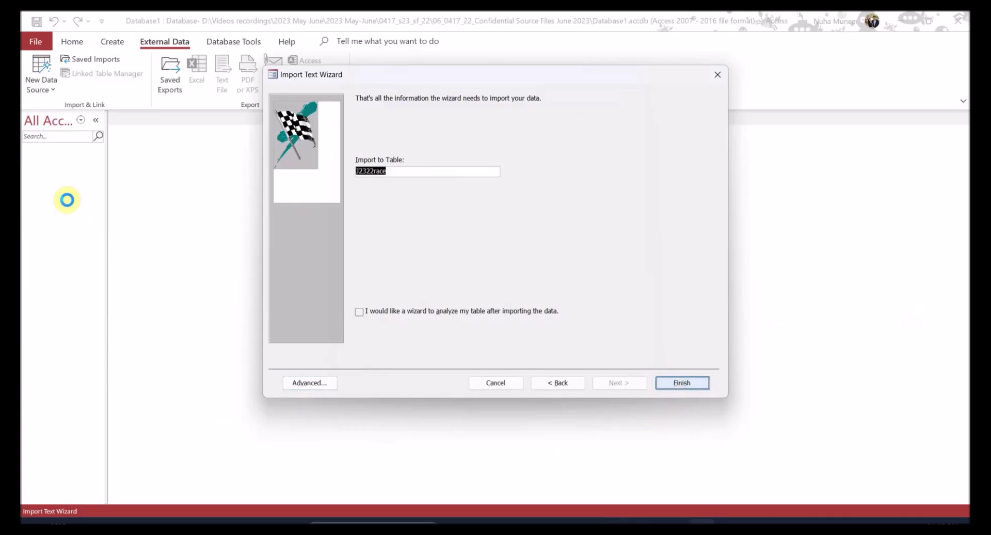
- Finish the import without saving the import steps and open the J2322race table
key("Return")
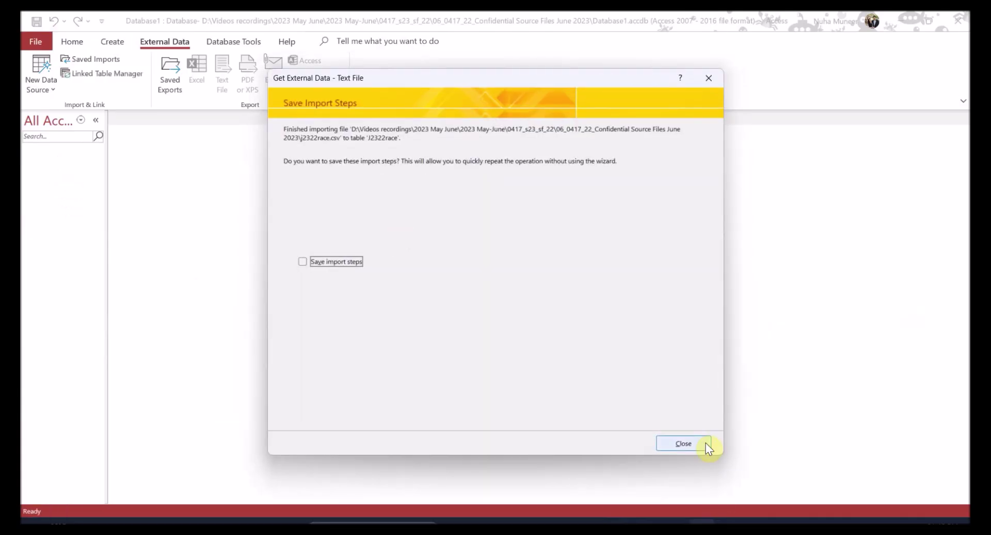
left_click(696, 438)
double_click(70, 161)
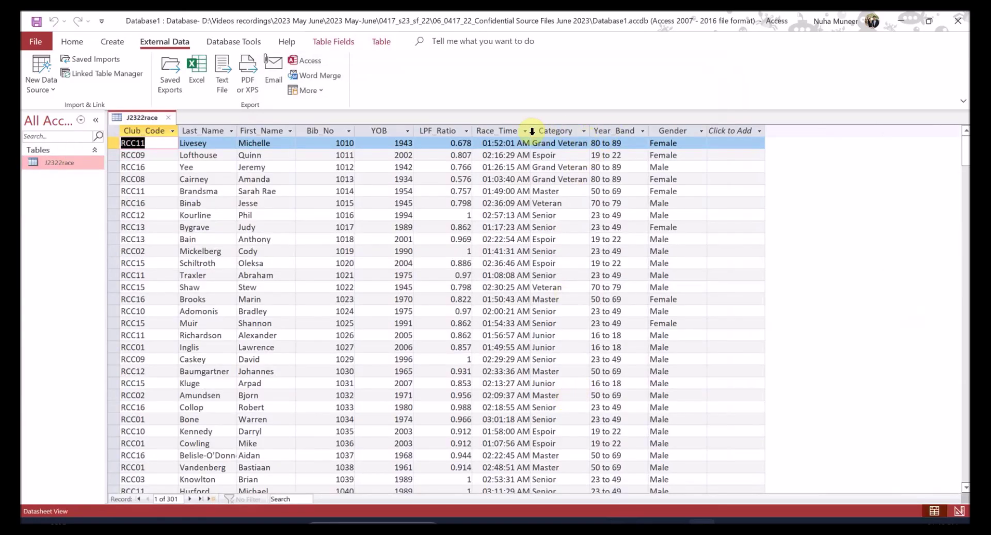
- Inspect the Race_Time, LPF_Ratio, YOB and Bib_No columns, then switch to Design view
left_click(500, 131)
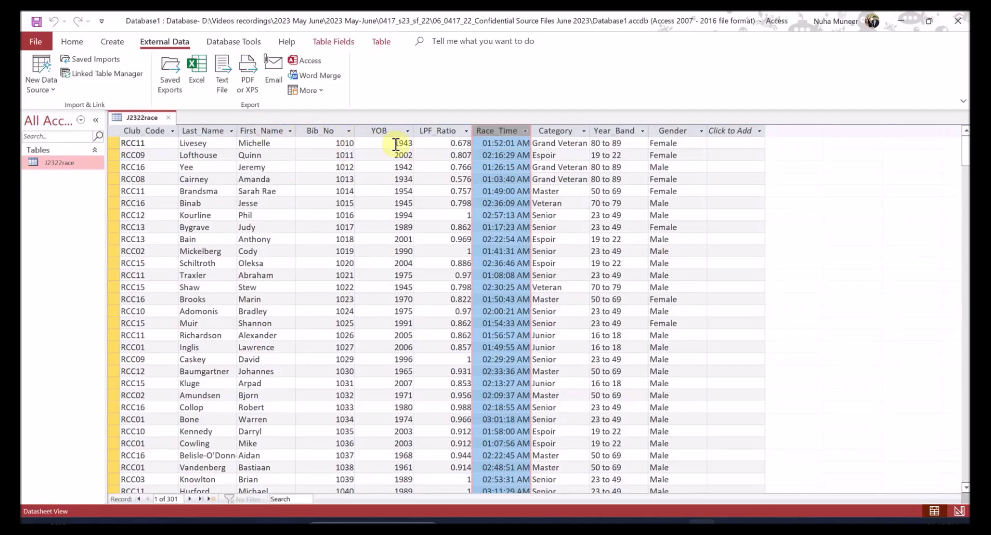
left_click(441, 129)
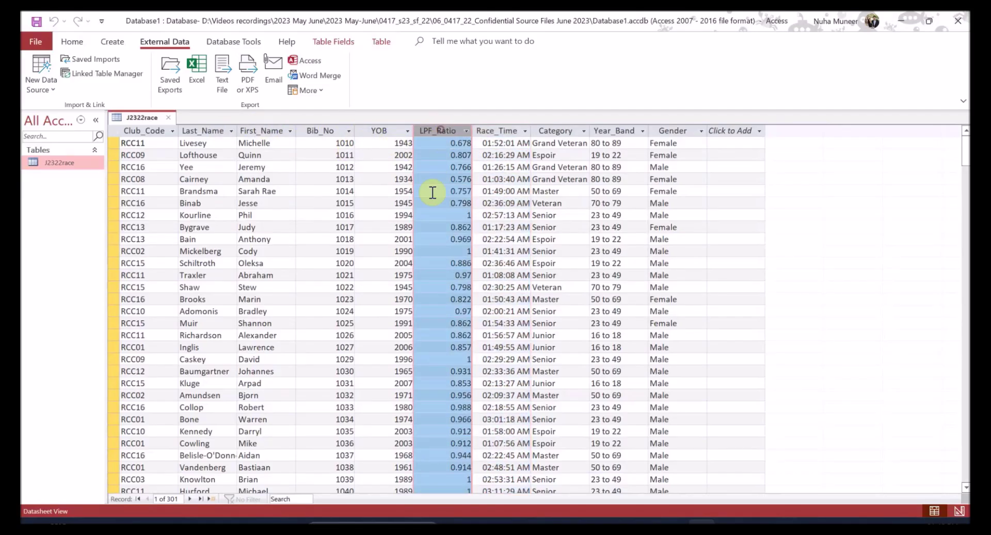
left_click(381, 131)
left_click(335, 131)
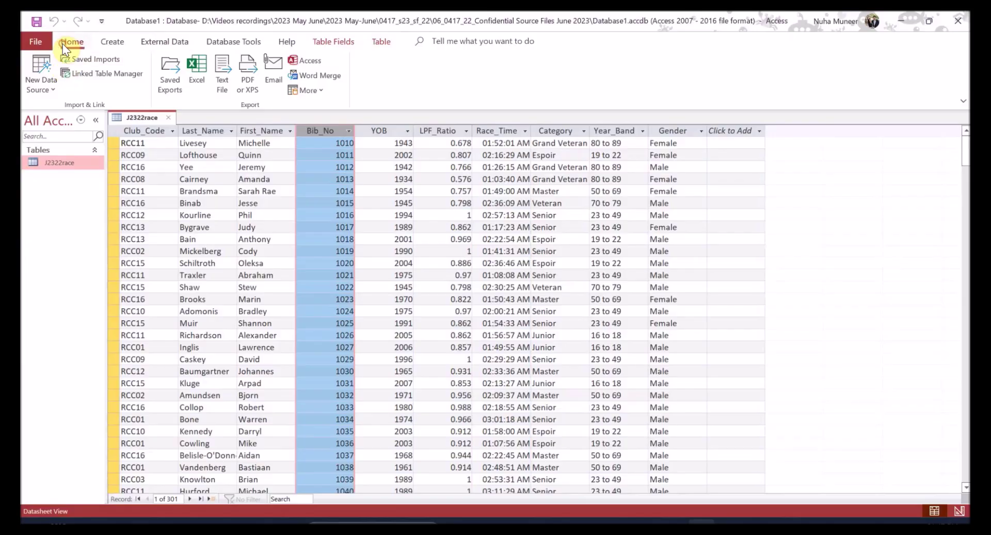
left_click(66, 42)
left_click(35, 72)
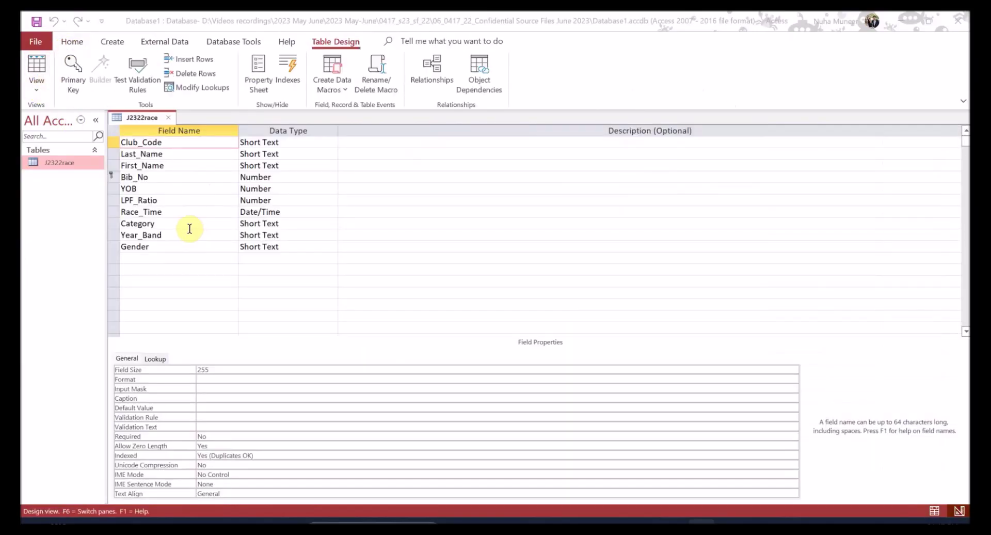
- Set Decimal Places to 0 for both Bib_No and YOB
key("alt+Tab")
left_click_drag(267, 233, 658, 266)
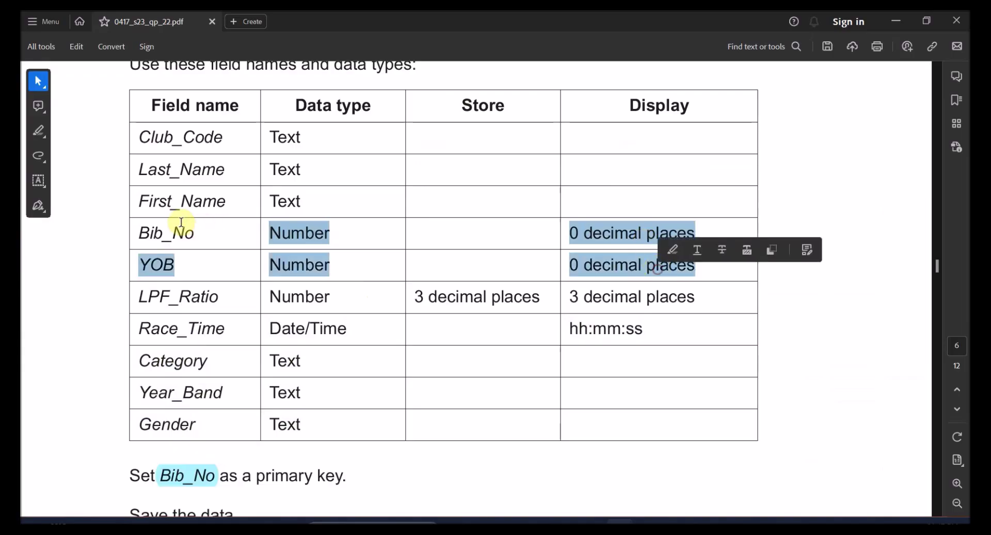
key("alt+Tab")
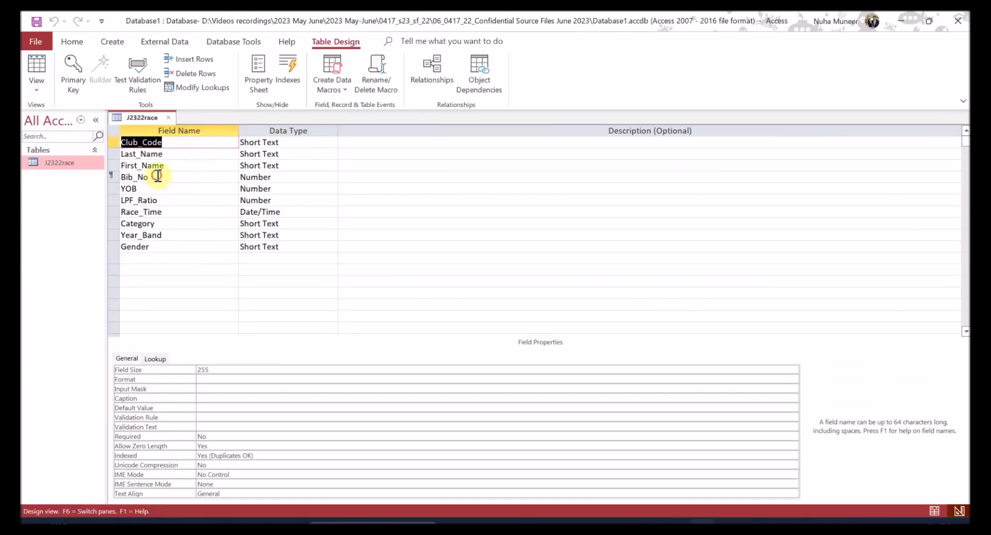
left_click(157, 176)
left_click(250, 176)
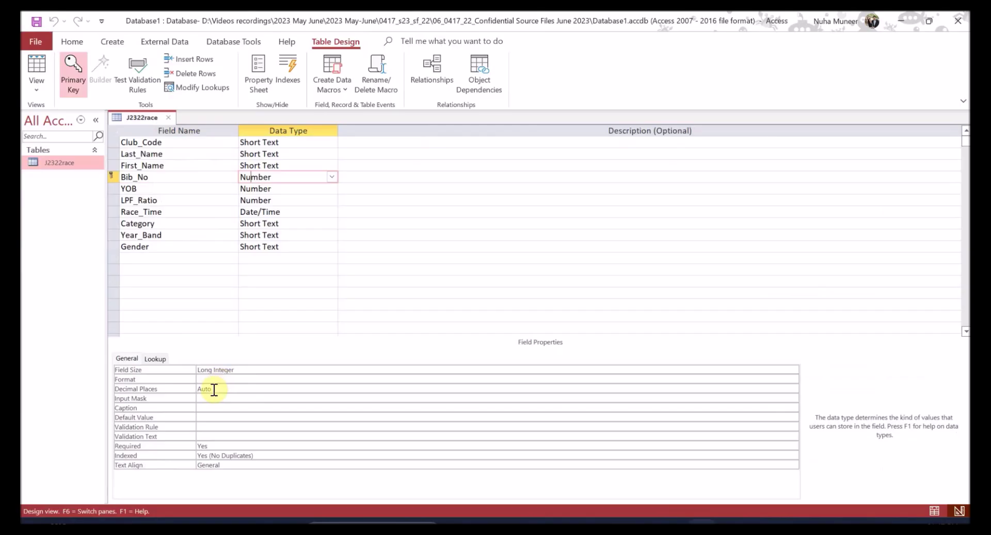
left_click_drag(214, 390, 198, 386)
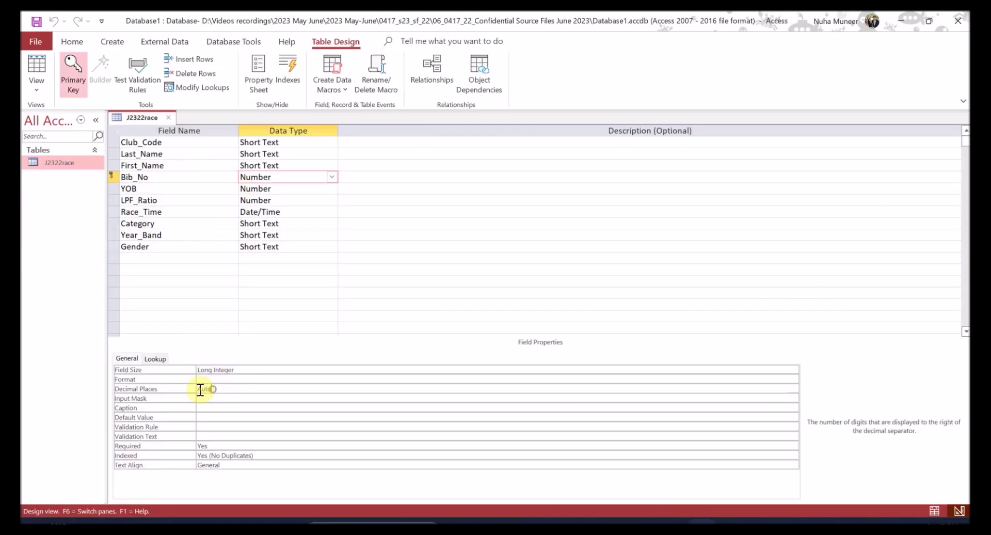
left_click(794, 389)
left_click(209, 251)
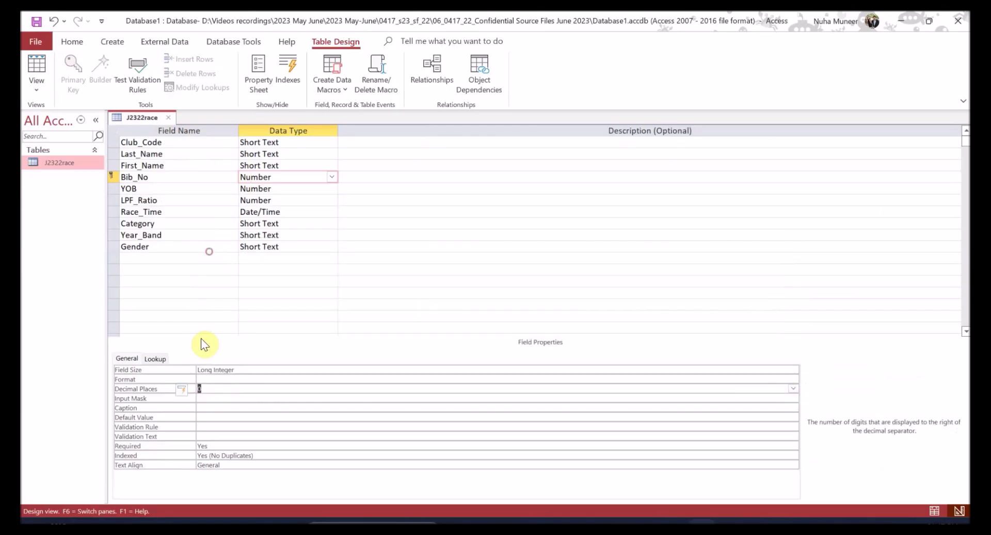
left_click(274, 190)
left_click_drag(252, 383, 181, 396)
type("0")
key("Return")
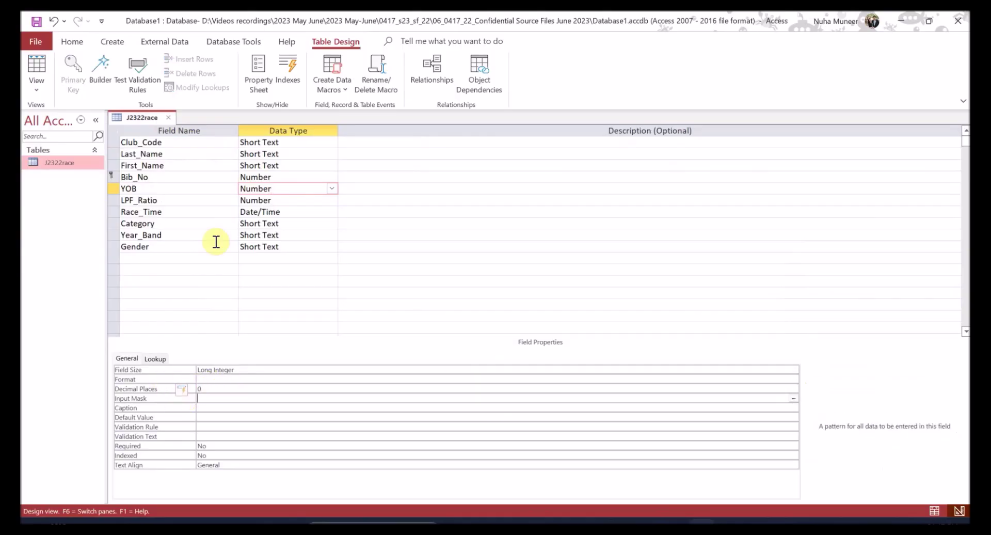
- Save the J2322race table and show it in Datasheet view
key("alt+Tab")
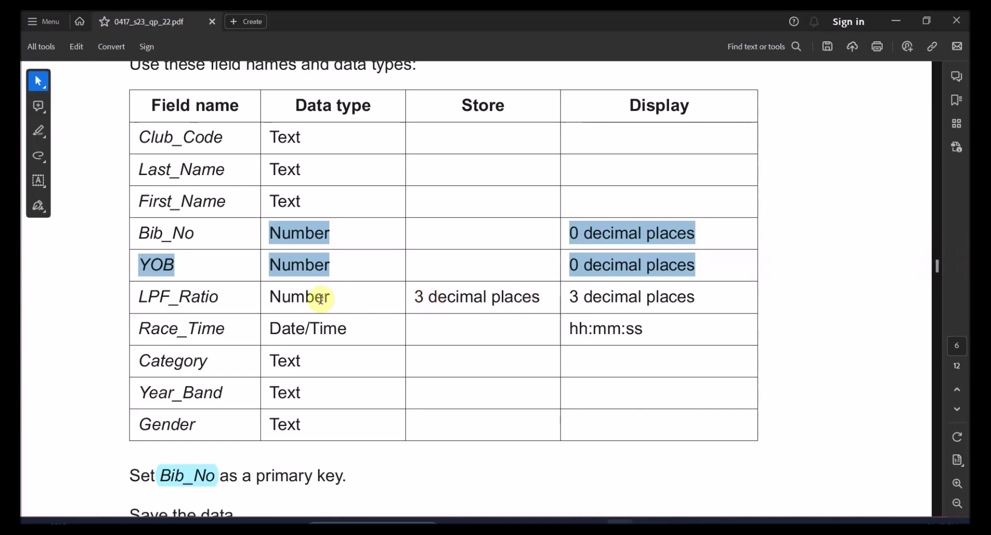
left_click_drag(417, 296, 468, 297)
key("alt+Tab")
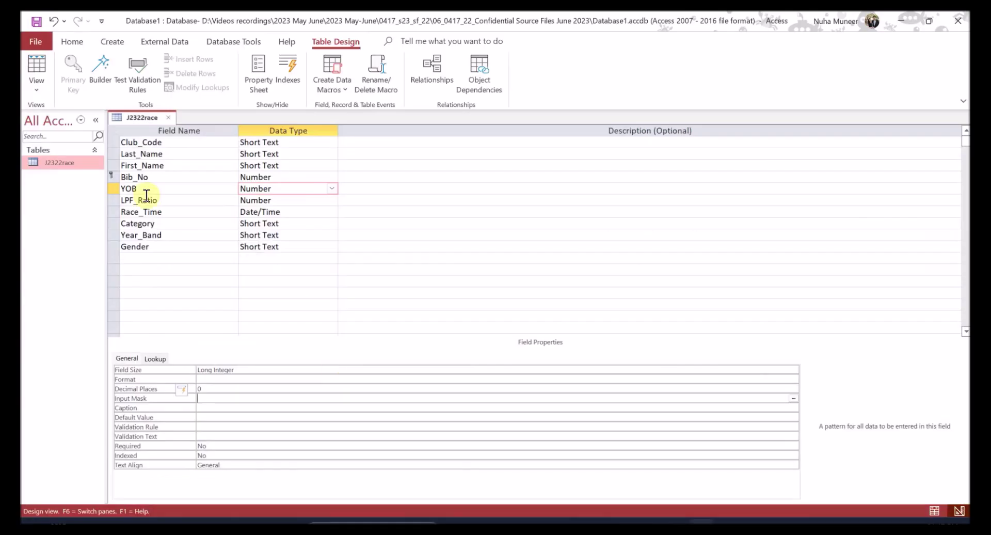
left_click(37, 68)
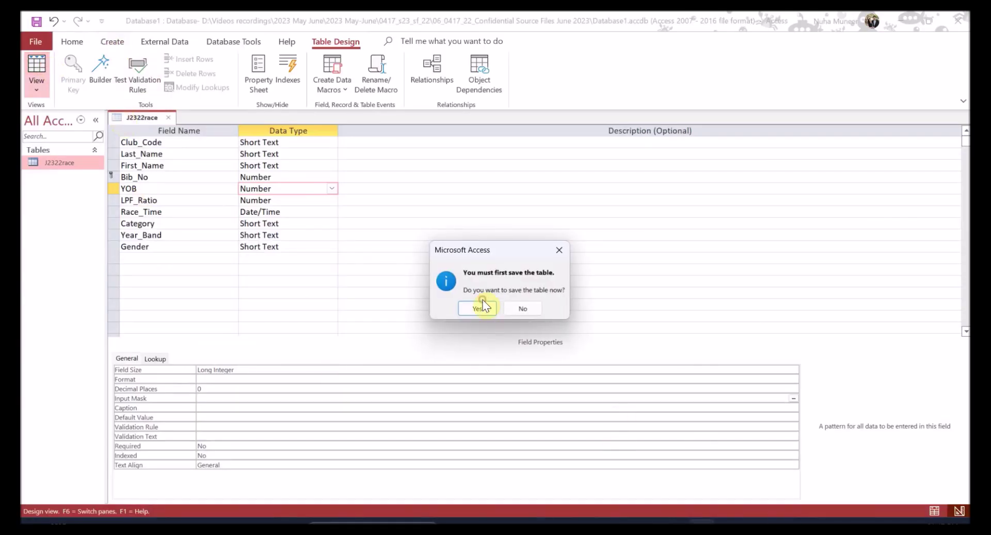
left_click(481, 308)
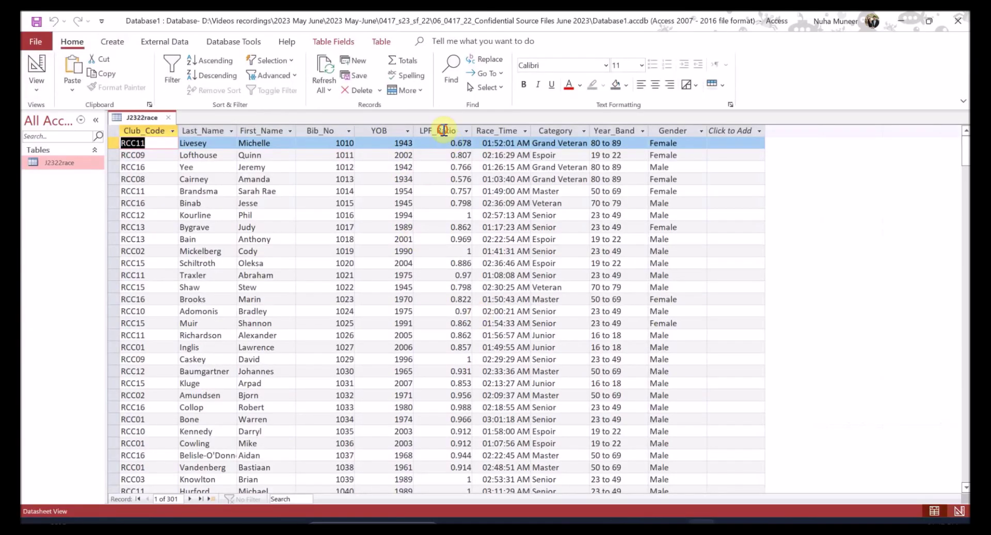
- Check the LPF_Ratio values, then set its Decimal Places to 3 in Design View
left_click(439, 130)
scroll(458, 300, "down", 2)
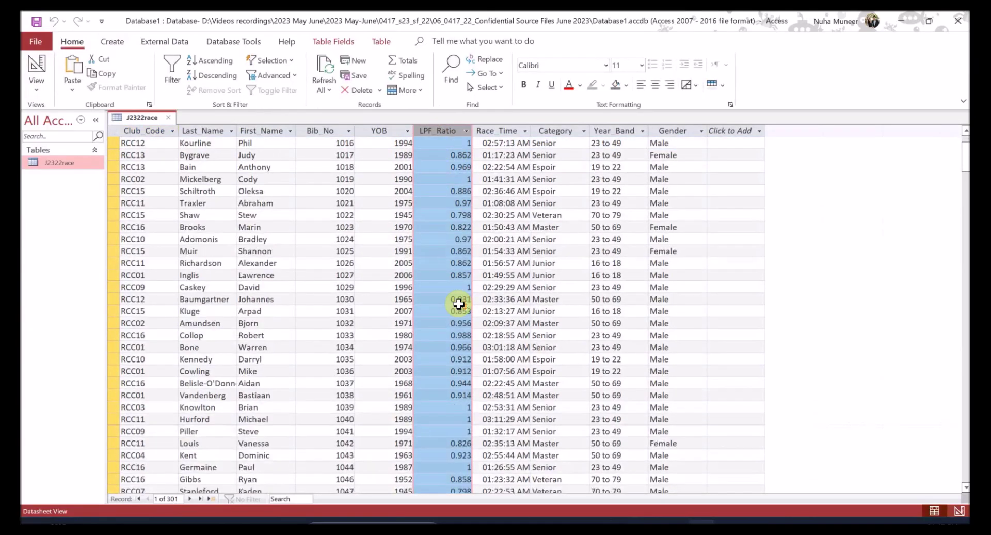
scroll(461, 281, "up", 2)
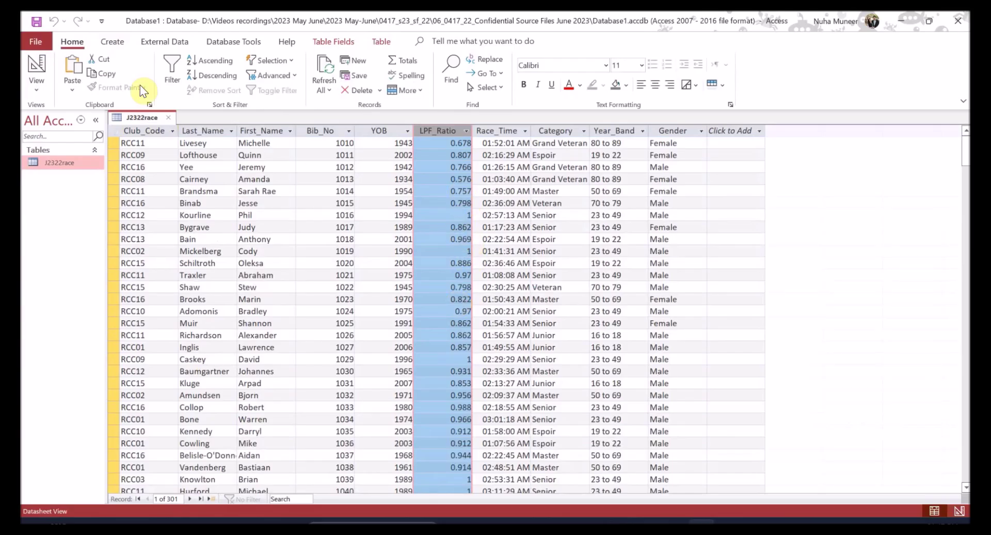
left_click(46, 65)
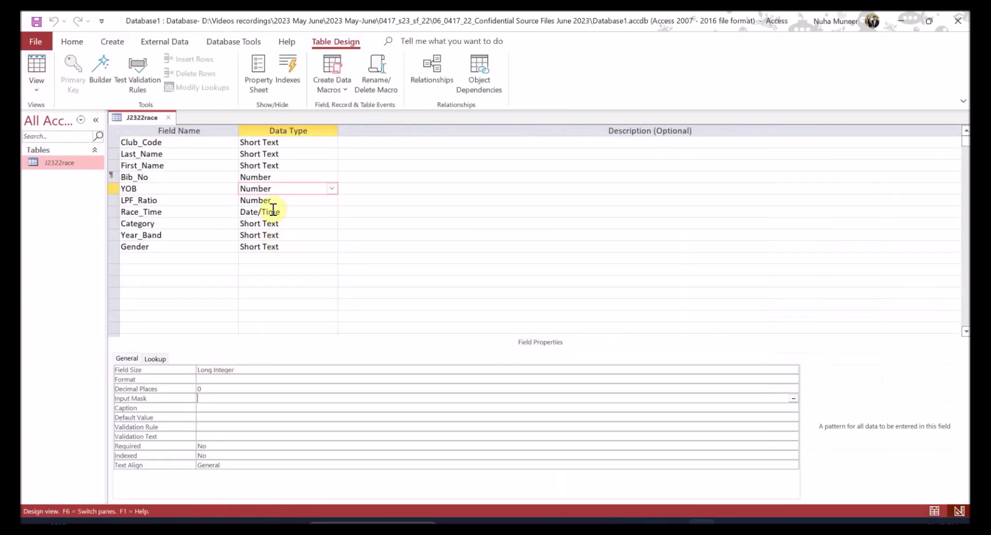
key("alt+Tab")
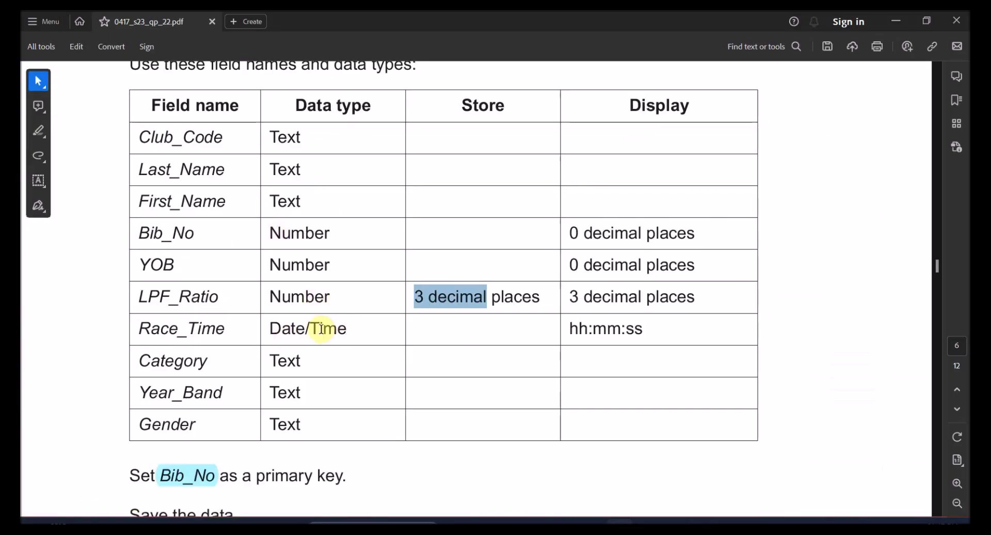
key("alt+Tab")
left_click(192, 201)
left_click(258, 201)
left_click(215, 398)
left_click_drag(213, 390, 195, 390)
type("3")
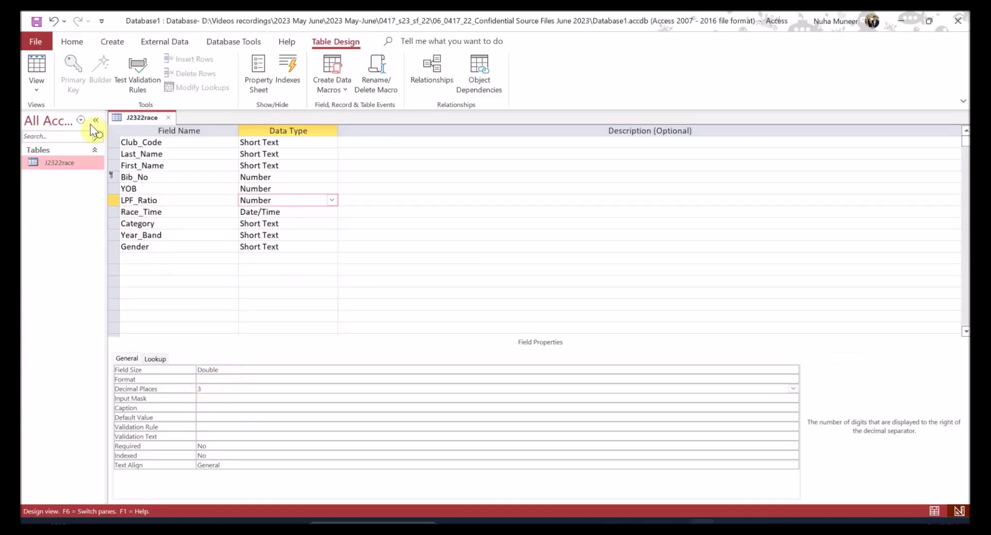
- Save the table and inspect several LPF_Ratio values in Datasheet View
left_click(33, 66)
left_click(477, 307)
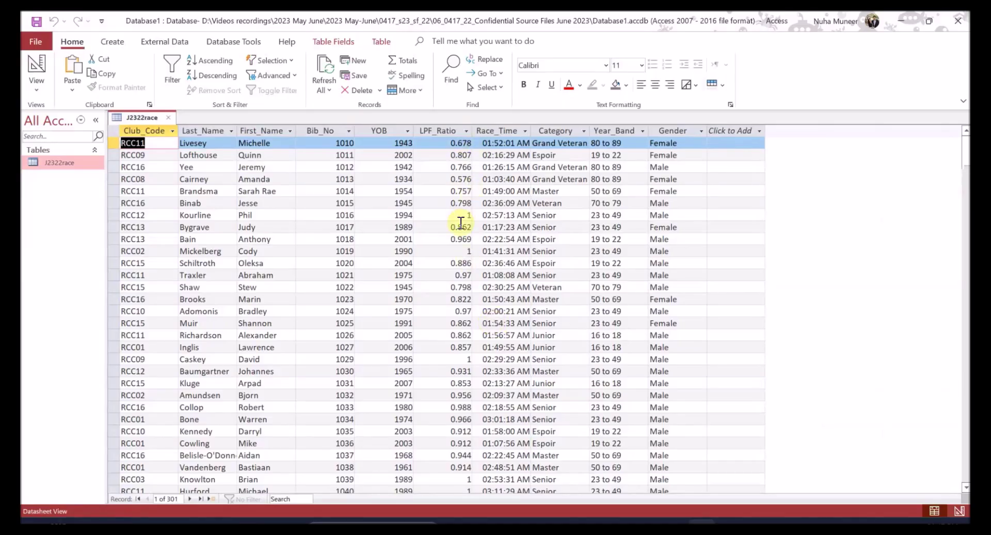
left_click(460, 216)
left_click(457, 239)
left_click(456, 251)
left_click(456, 287)
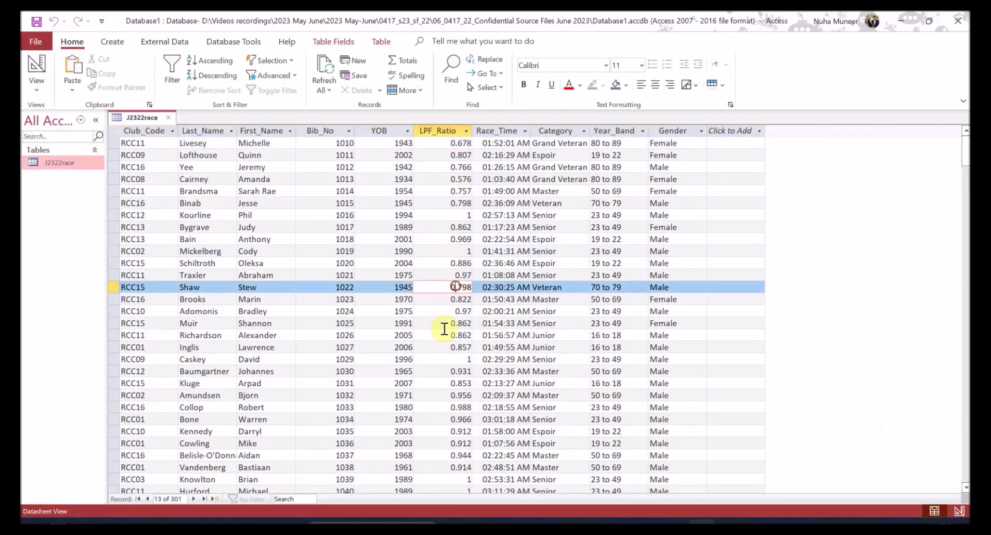
left_click(45, 54)
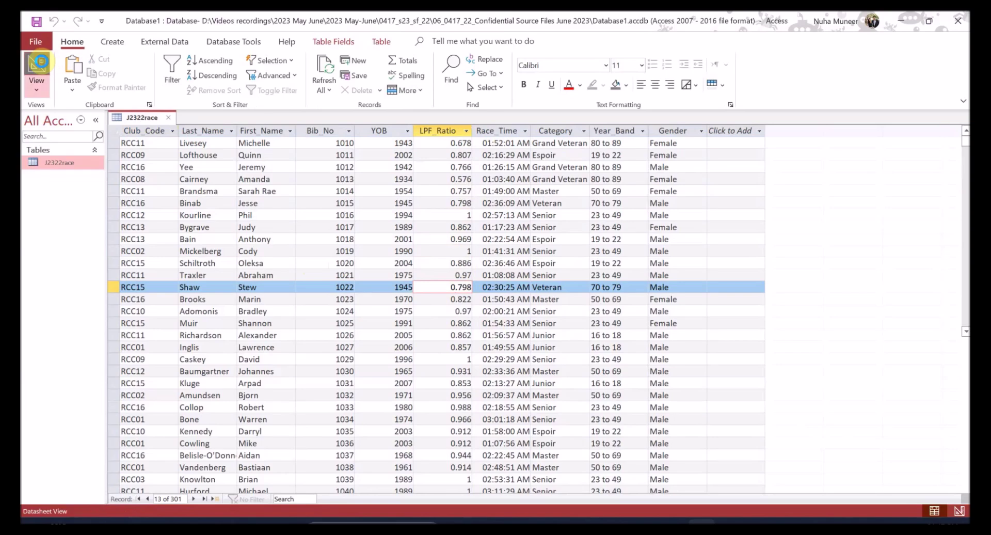
- Set LPF_Ratio's Format to Fixed, save, and confirm ratios read like 1.000
left_click(218, 369)
left_click(222, 378)
left_click(795, 379)
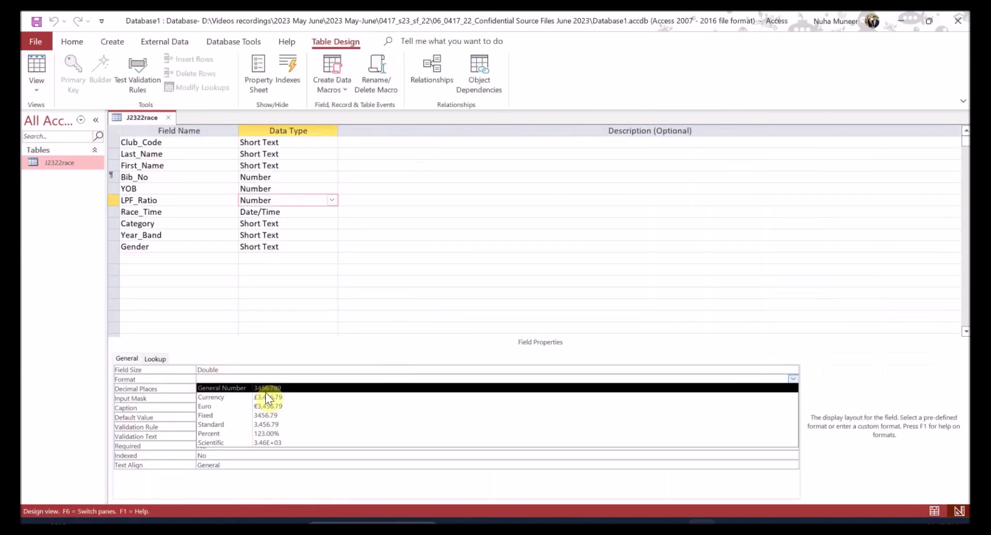
left_click(235, 415)
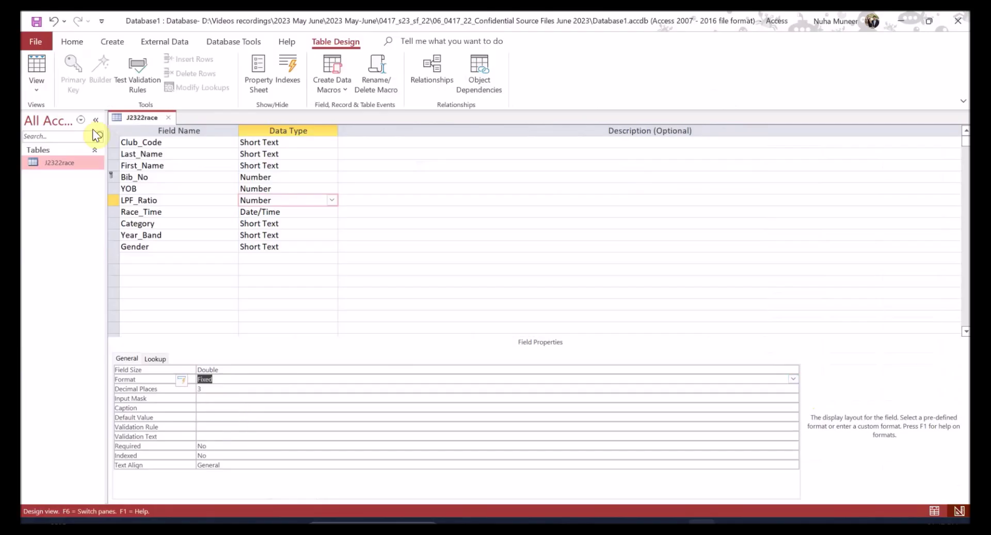
left_click(38, 66)
left_click(474, 305)
left_click(455, 226)
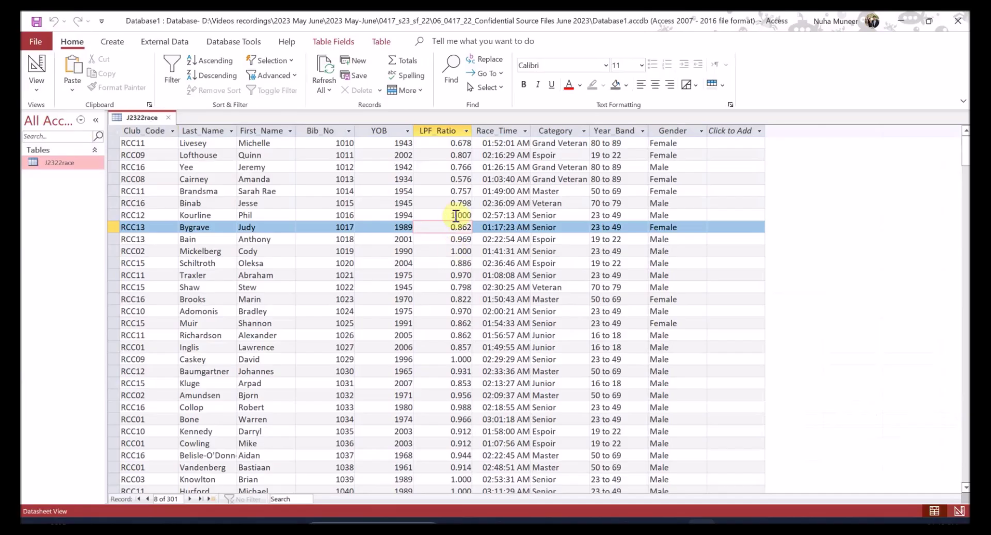
left_click(452, 214)
left_click(448, 251)
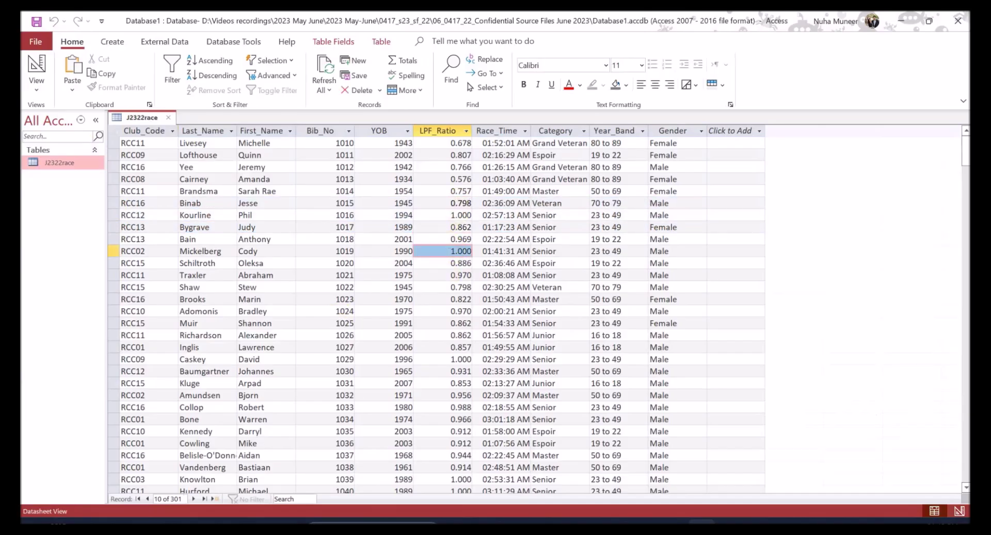
- Back in Design View, review the task sheet's hh:mm:ss time format requirement
left_click(36, 66)
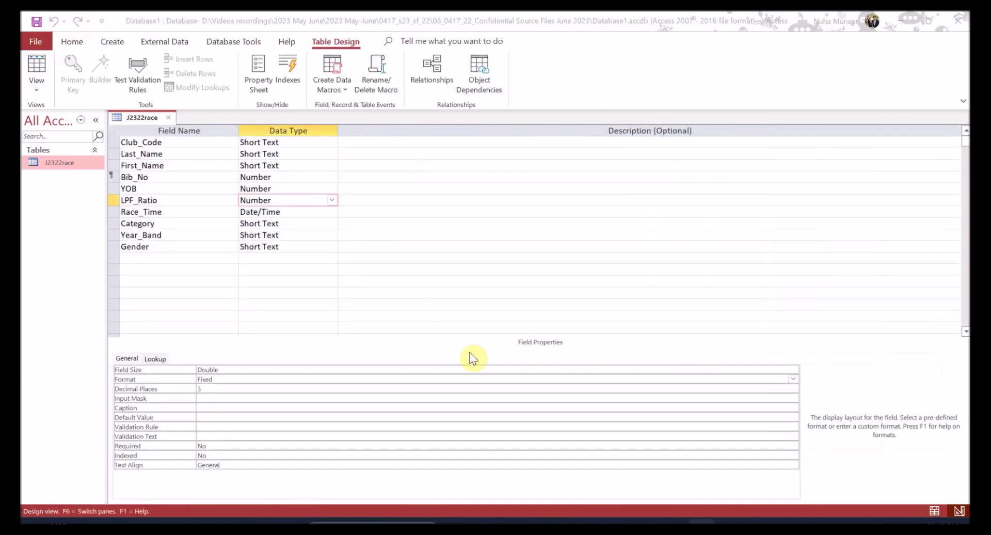
key("alt+Tab")
scroll(440, 348, "down", 1)
double_click(602, 304)
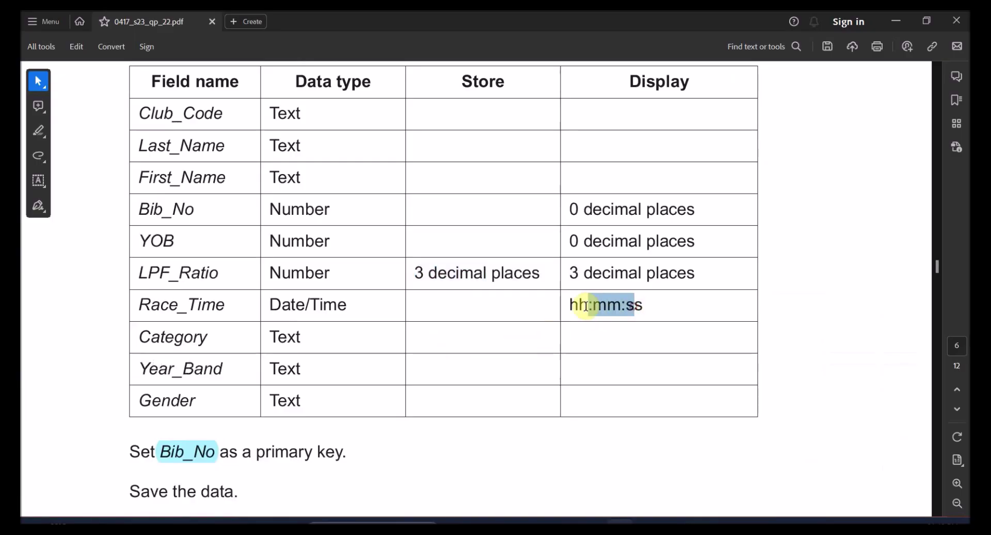
key("alt+Tab")
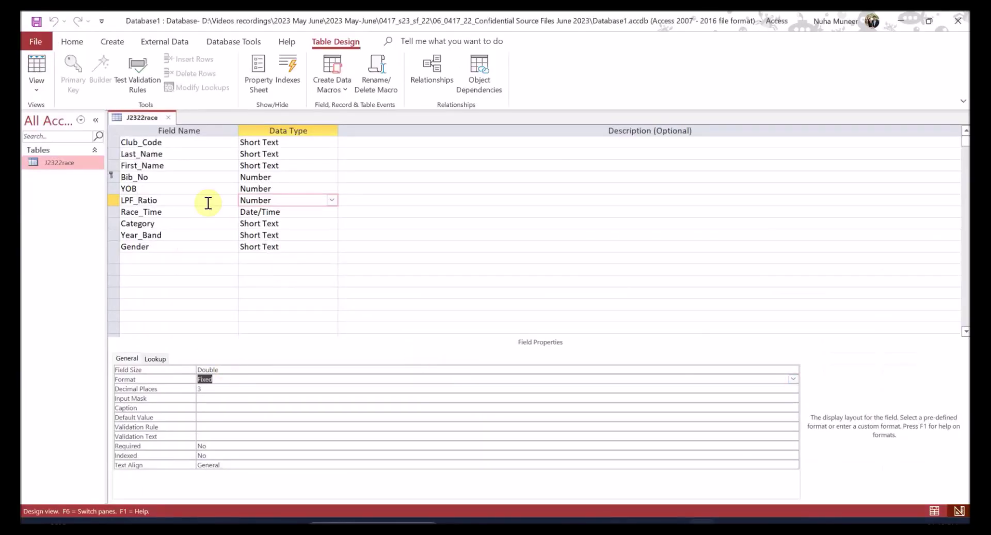
- Change Race_Time's Format from Short Time to custom hh:nn:ss, checking times in Datasheet View
left_click(262, 210)
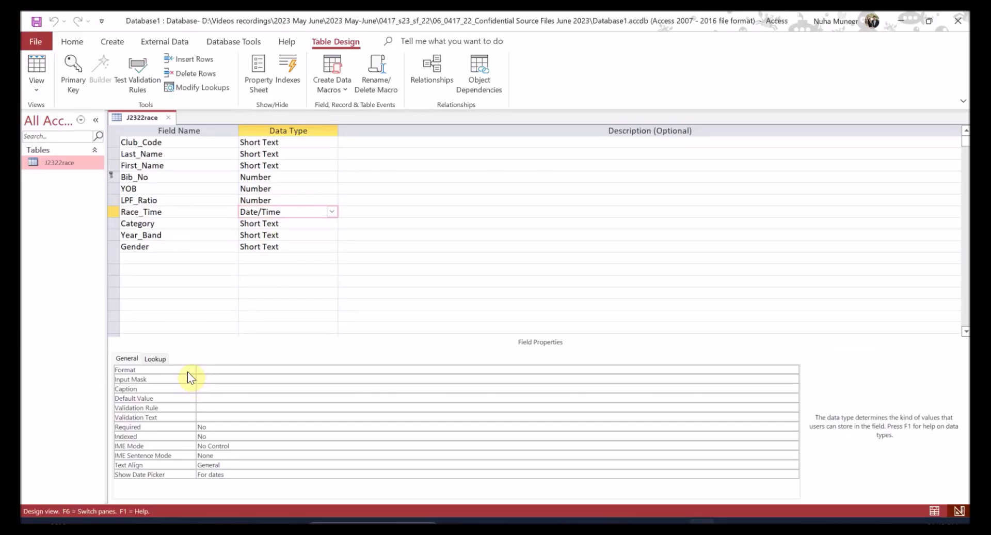
key("alt+Tab")
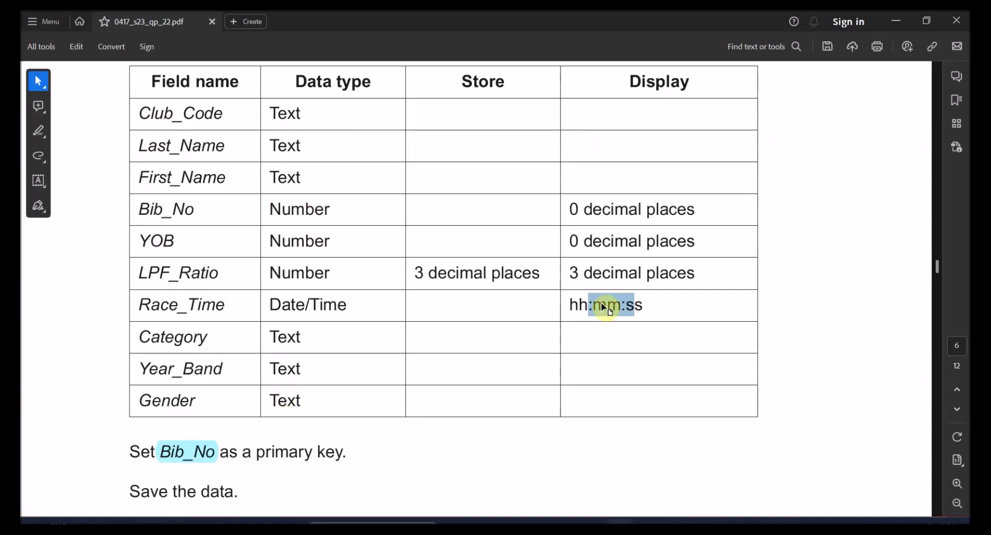
key("alt+Tab")
left_click(794, 369)
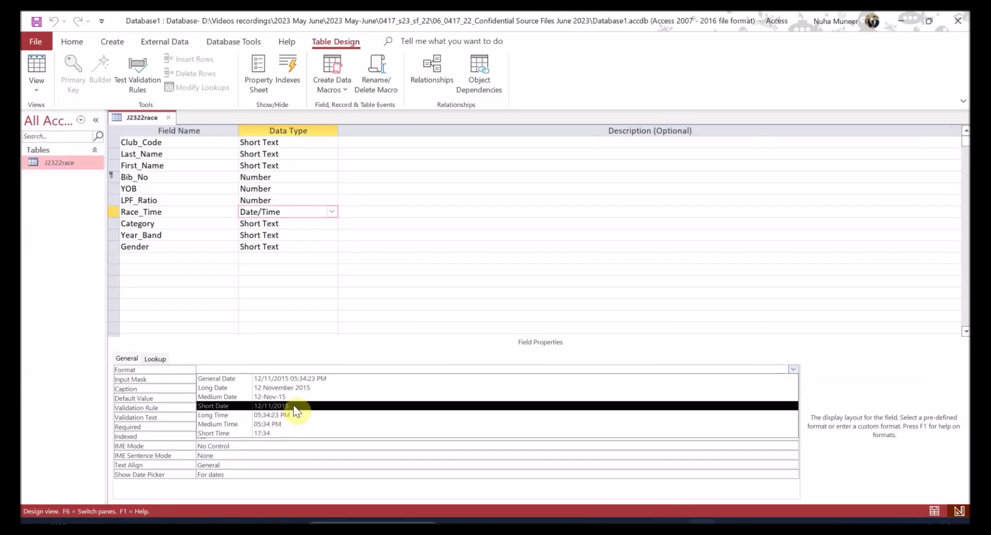
left_click(286, 421)
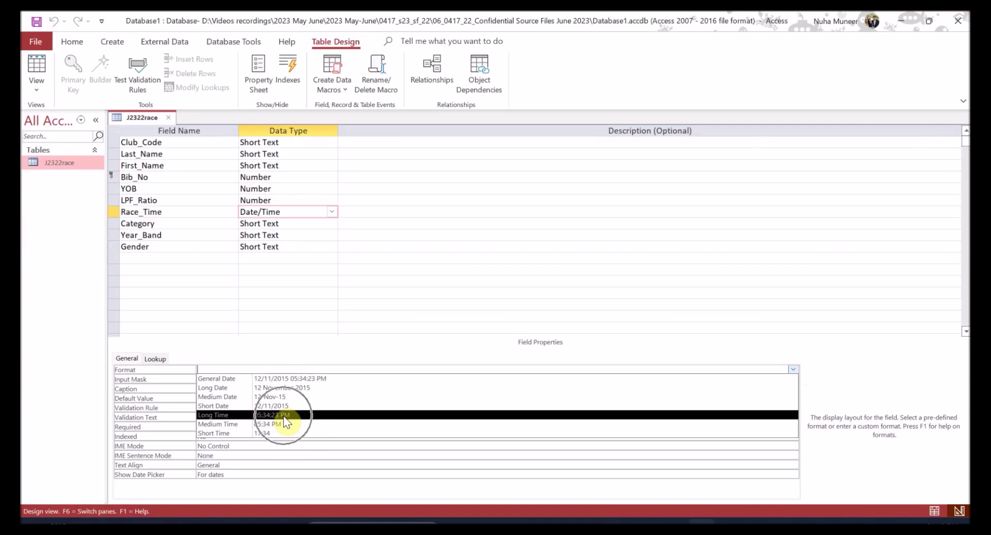
scroll(303, 410, "down", 1)
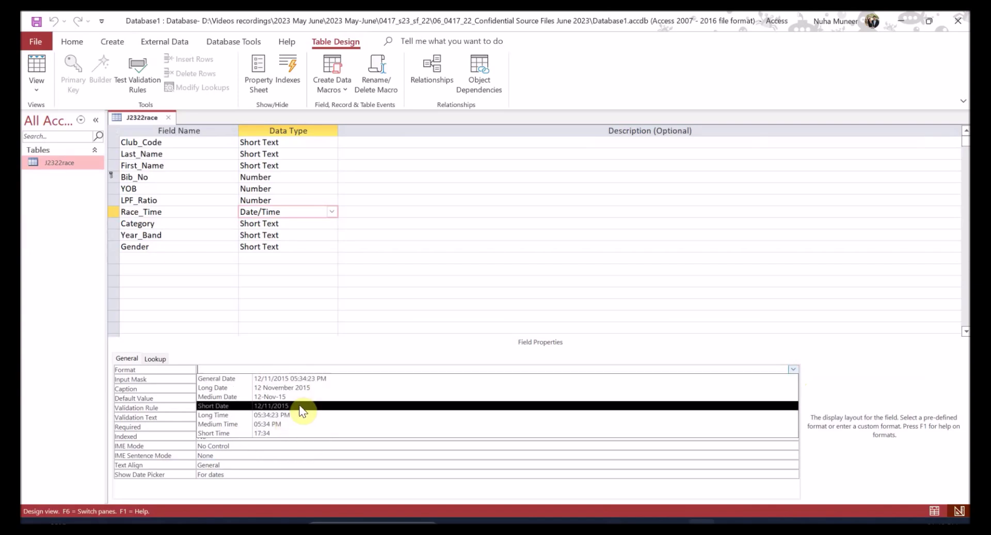
left_click(270, 433)
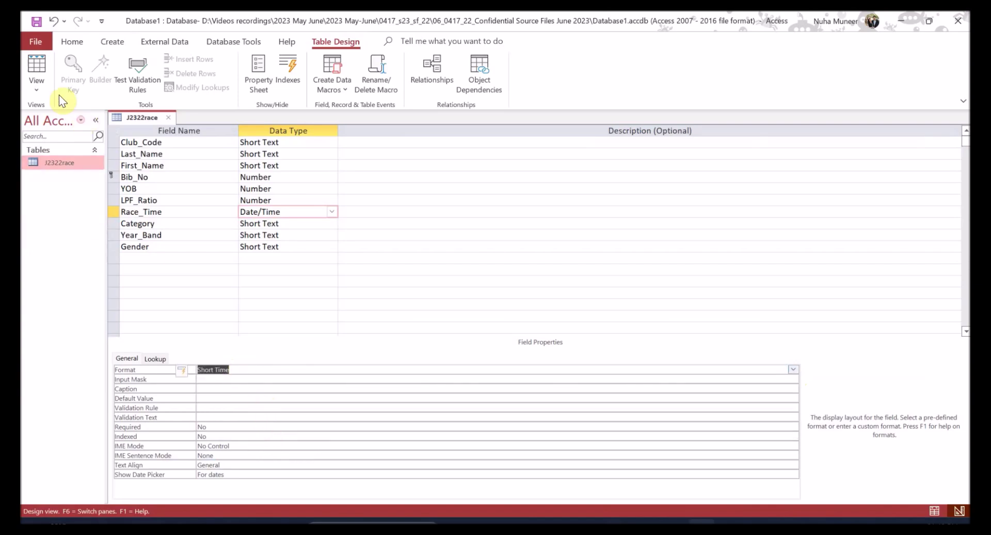
left_click(36, 70)
left_click(478, 307)
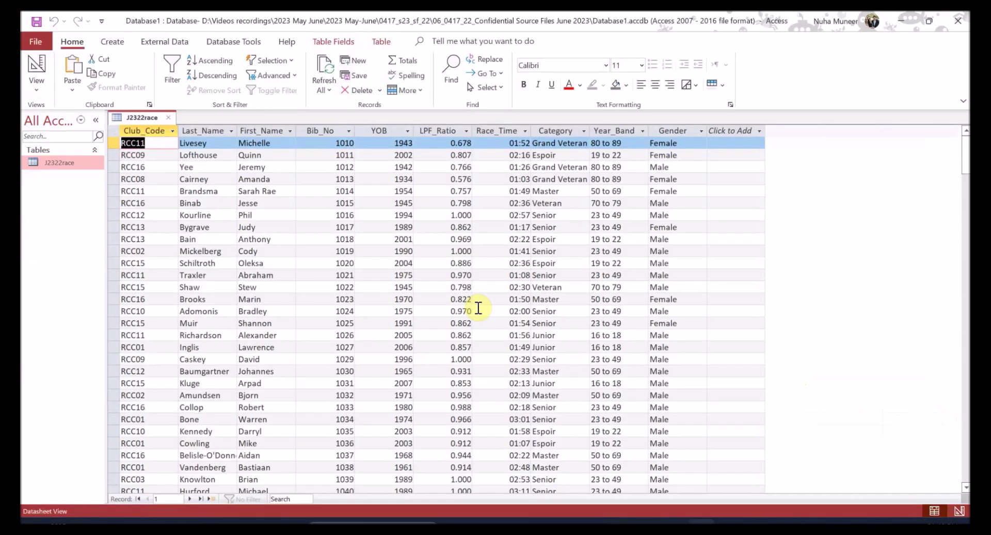
left_click(47, 61)
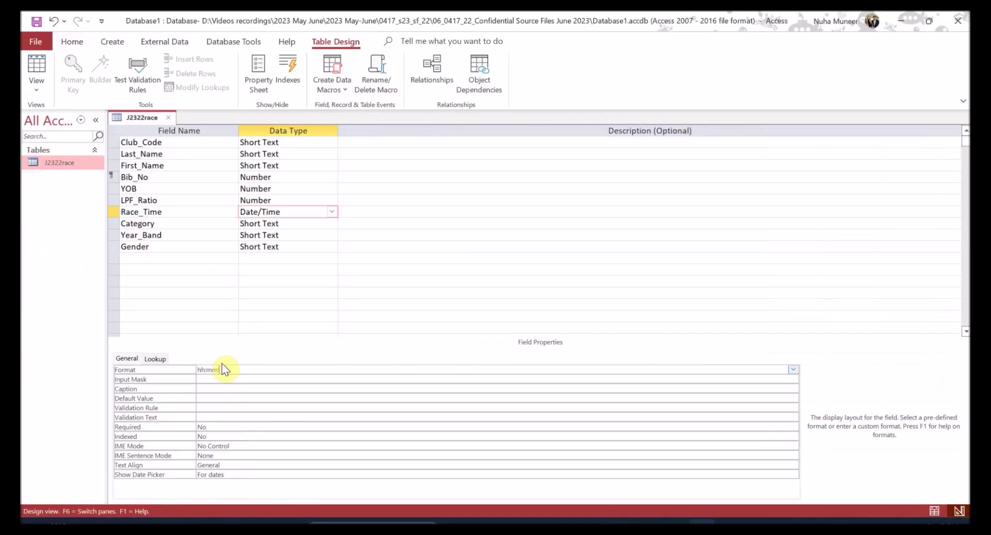
left_click(29, 63)
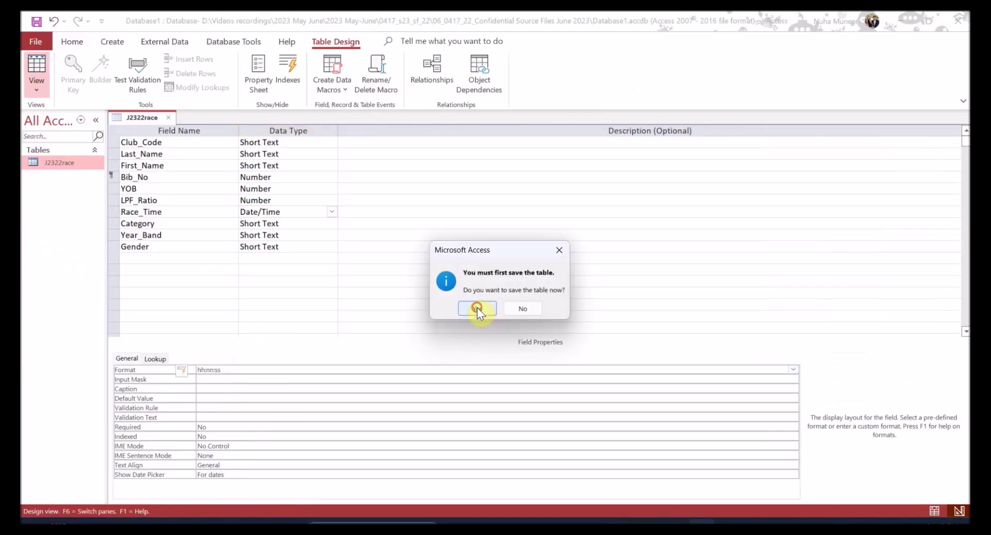
- Save the table and confirm several records' race times now include seconds
left_click(477, 307)
left_click(510, 167)
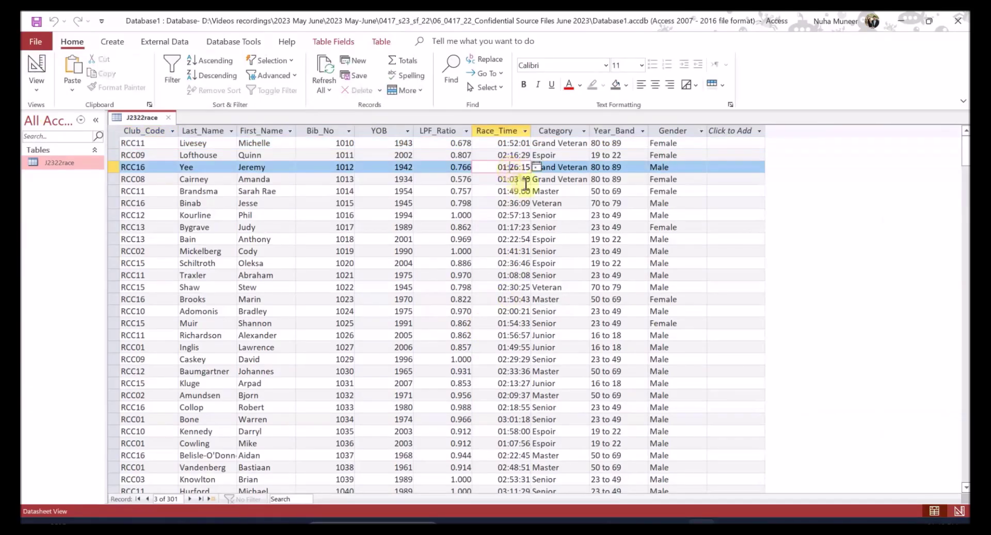
left_click(526, 180)
left_click(519, 191)
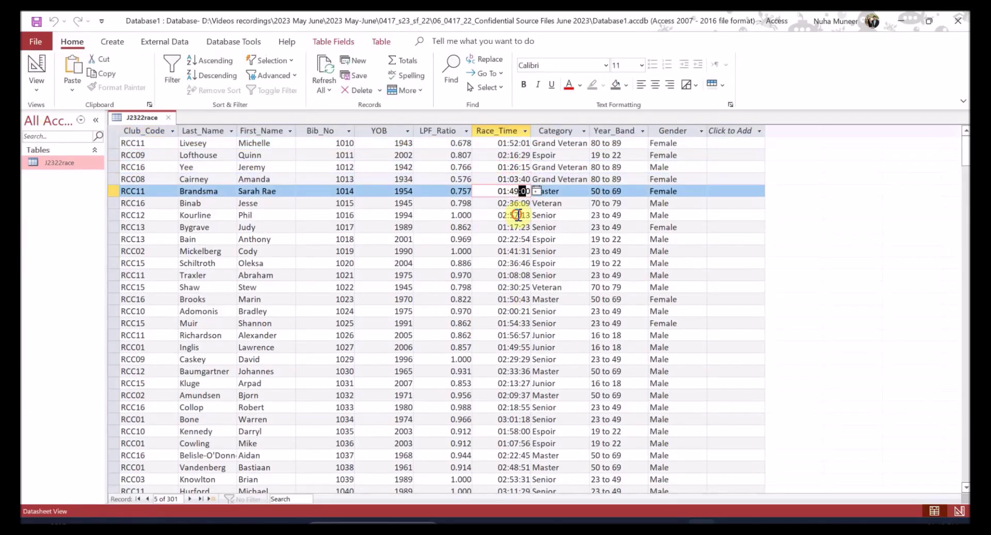
left_click(519, 215)
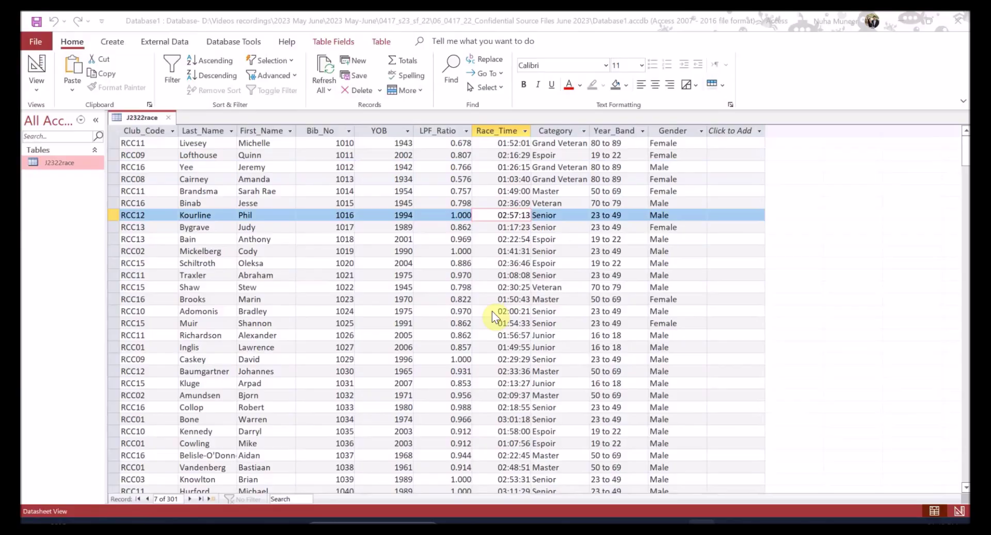
- Review the task sheet's save and screenshot instructions, then switch J2322race to Design view
key("alt+Tab")
scroll(501, 316, "down", 3)
scroll(501, 316, "down", 2)
triple_click(161, 302)
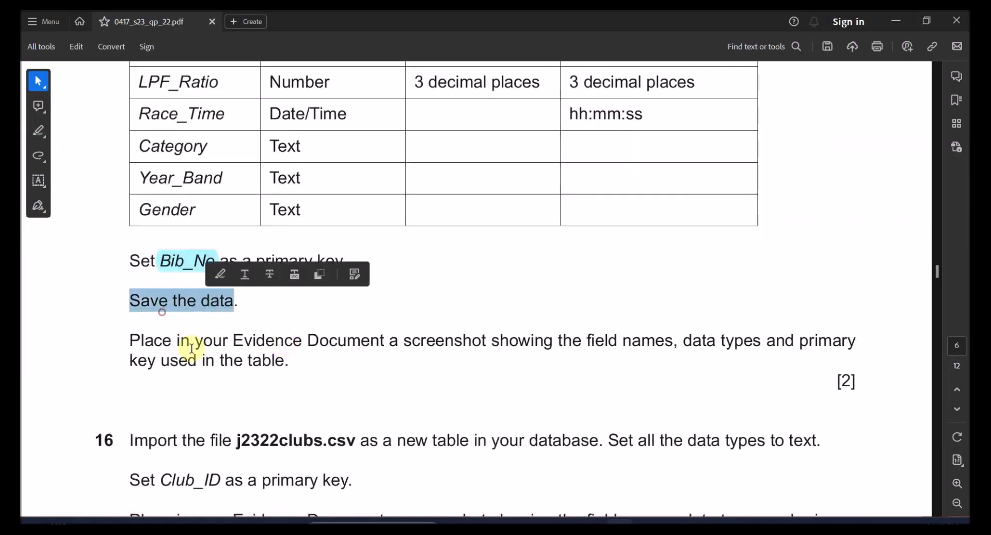
left_click_drag(173, 341, 426, 342)
left_click_drag(720, 342, 831, 342)
key("alt+Tab")
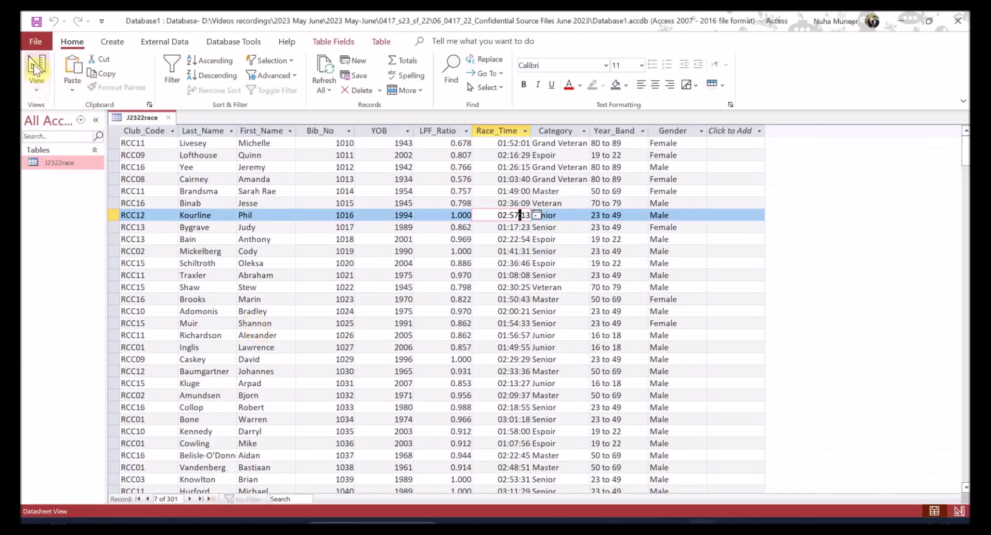
right_click(134, 120)
left_click(157, 203)
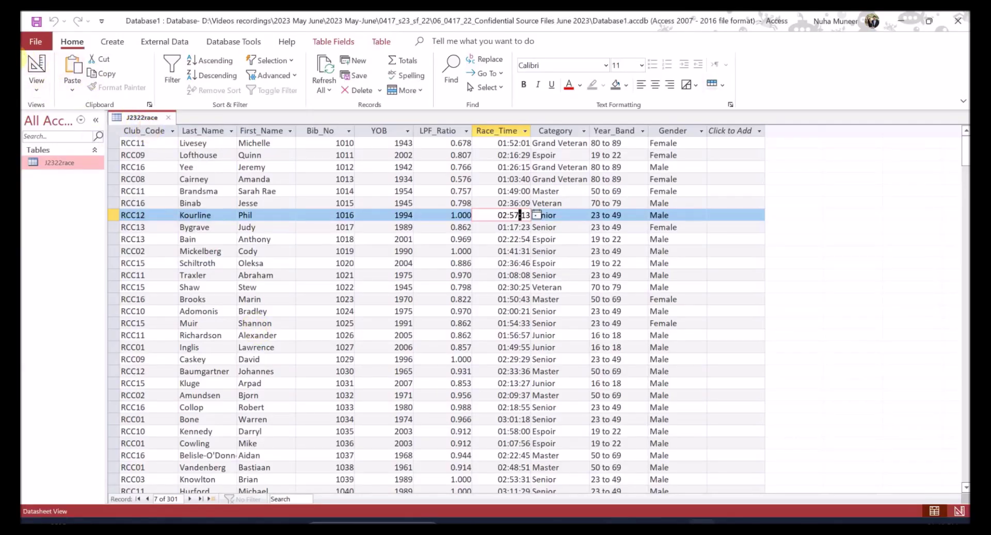
left_click(32, 61)
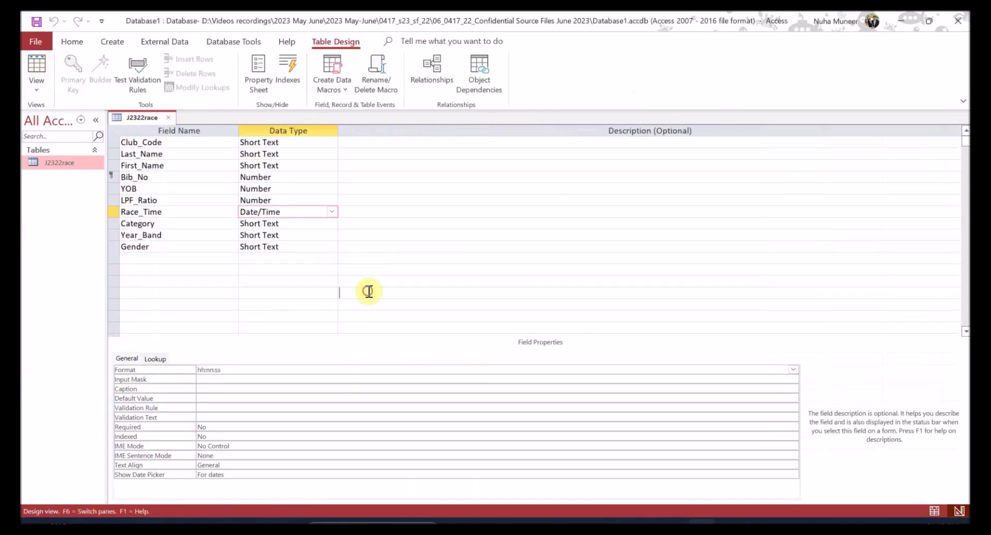
- Select the Bib_No row and snip the J2322race Field Name and Data Type columns
left_click(114, 177)
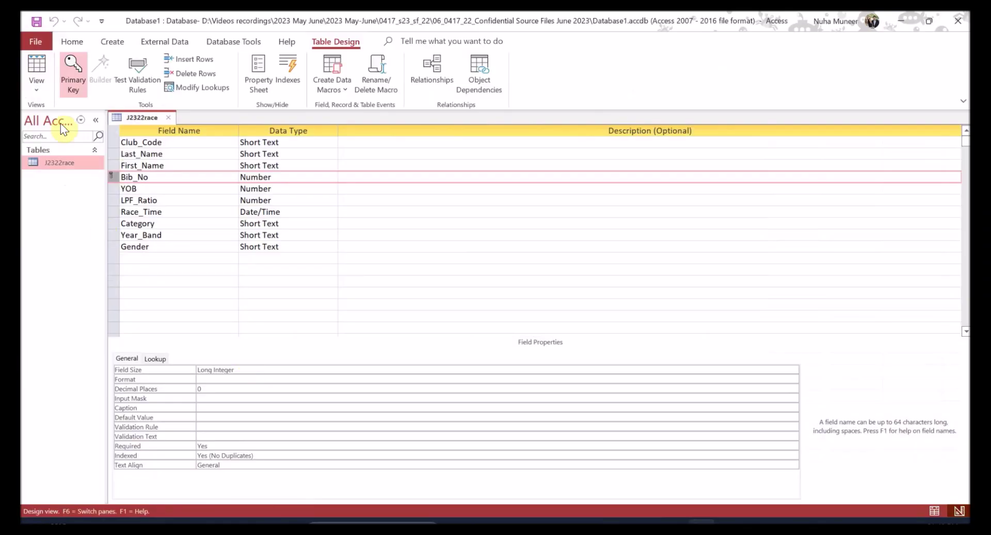
key("super+shift+s")
left_click_drag(106, 109, 341, 255)
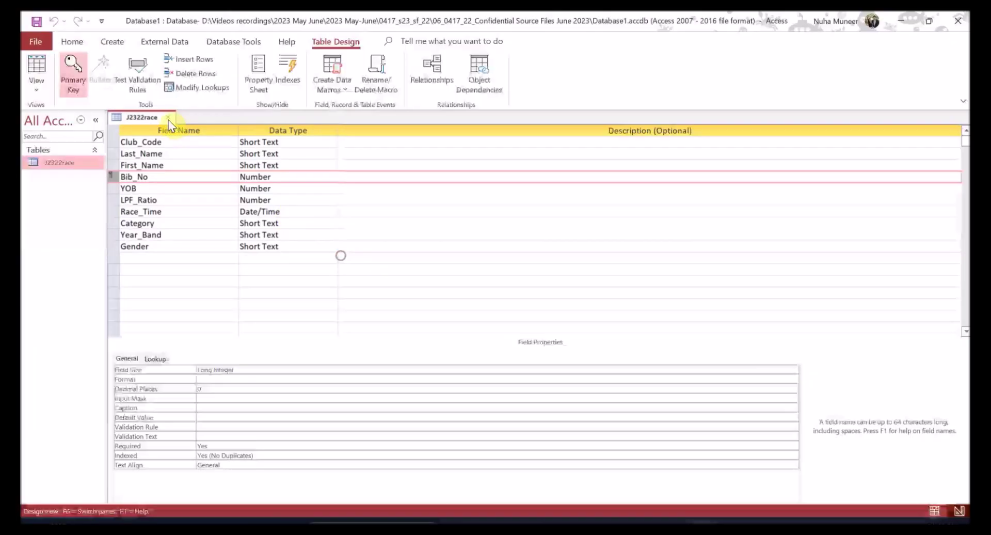
key("ctrl")
key("ctrl")
left_click(647, 530)
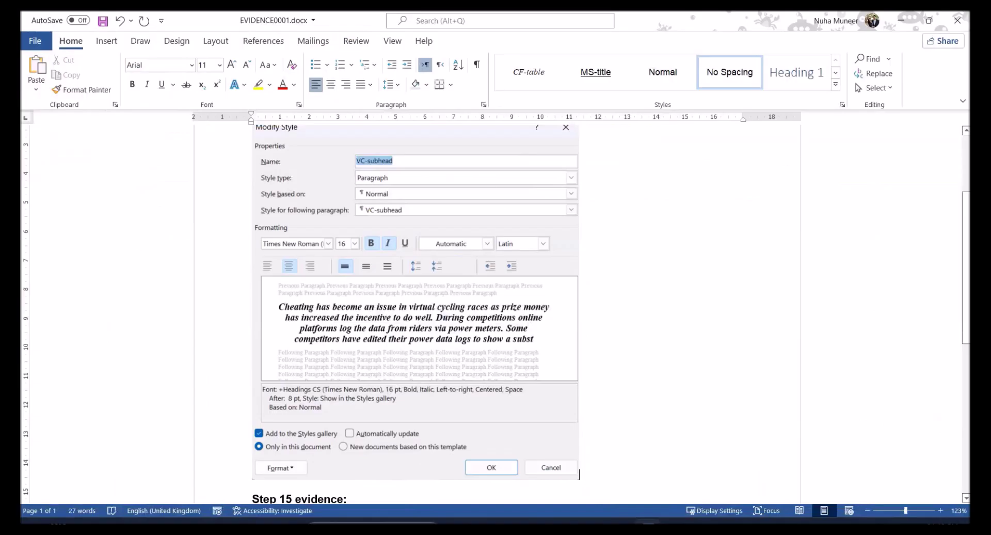
- Paste the J2322race field-list snip on a new line under Step 15 evidence
scroll(556, 414, "down", 5)
scroll(556, 414, "up", 1)
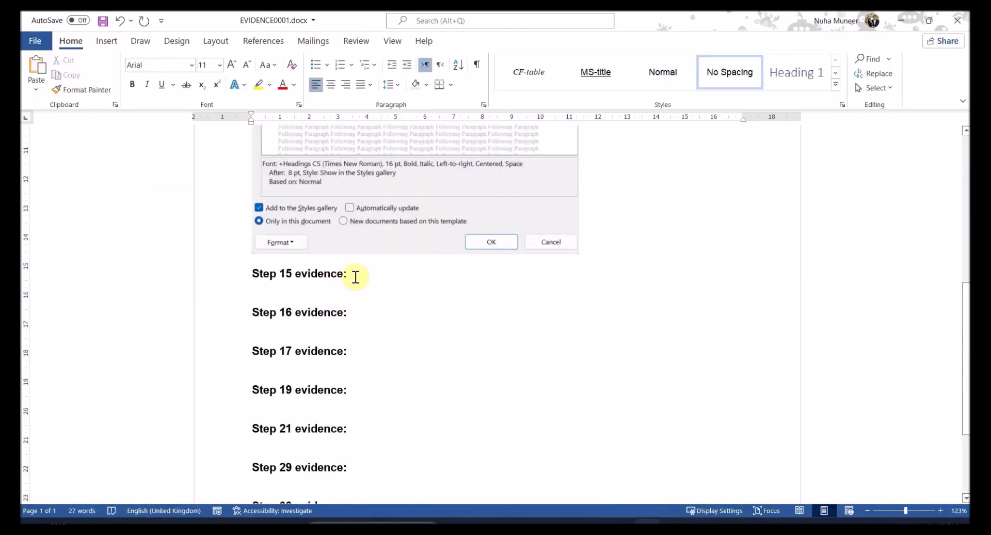
key("Return")
key("ctrl+v")
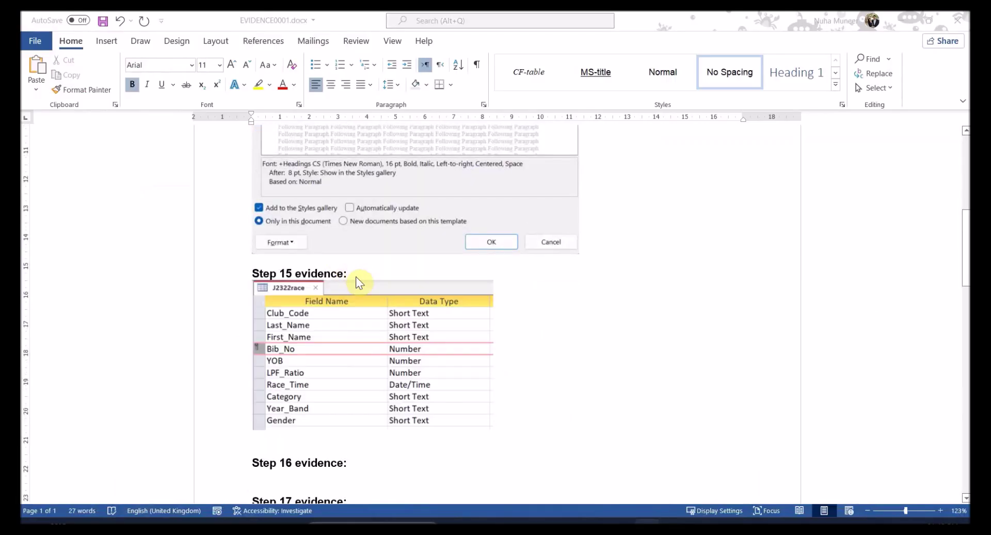
key("alt+Tab")
scroll(441, 305, "up", 5)
scroll(354, 216, "down", 2)
scroll(357, 221, "up", 3)
scroll(259, 354, "down", 10)
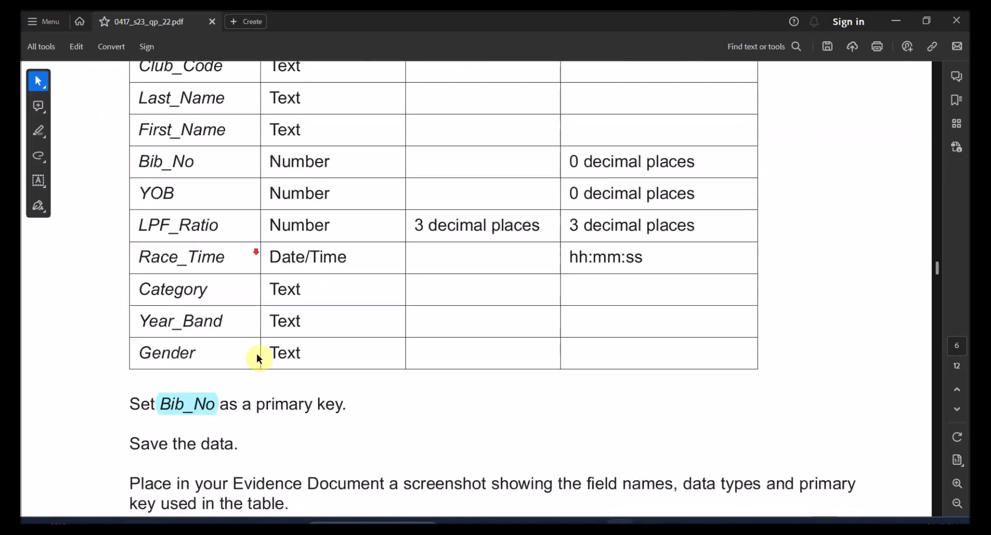
- Read question 16, marking the j2322clubs.csv file name and data type instruction
scroll(288, 417, "down", 4)
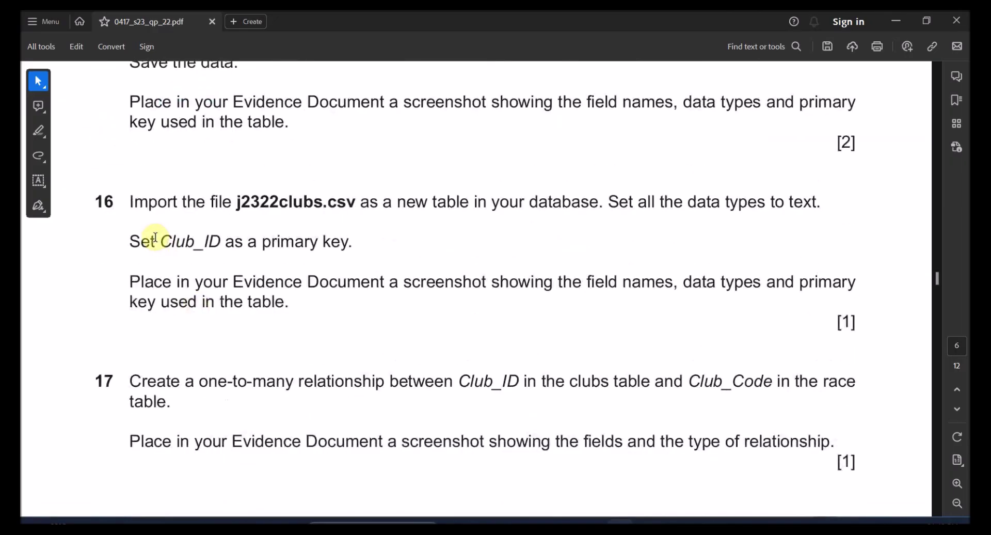
left_click_drag(236, 207, 337, 206)
left_click_drag(434, 204, 782, 204)
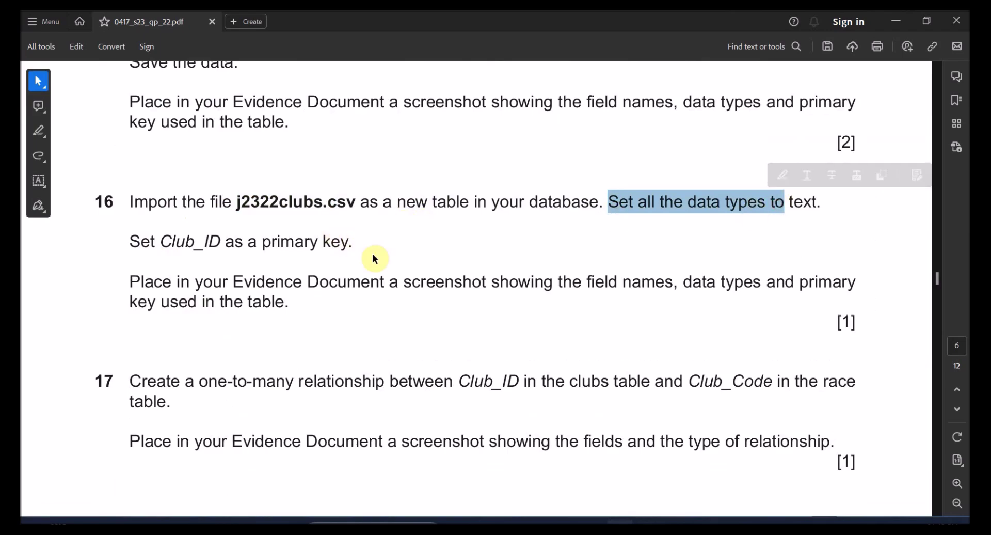
key("alt+Tab")
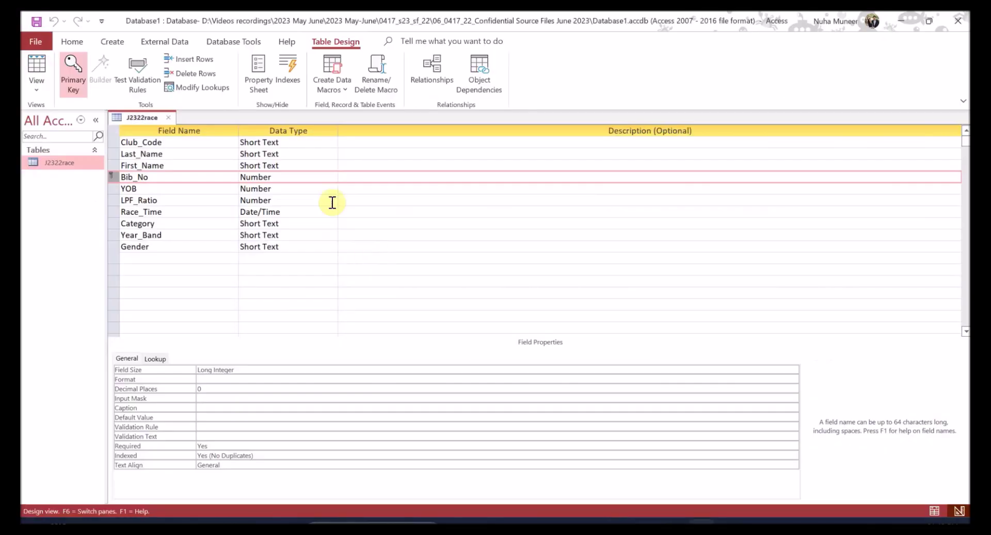
- Close J2322race and start a Text File import, choosing j2322clubs.csv
left_click(170, 118)
left_click(112, 41)
left_click(164, 41)
left_click(41, 74)
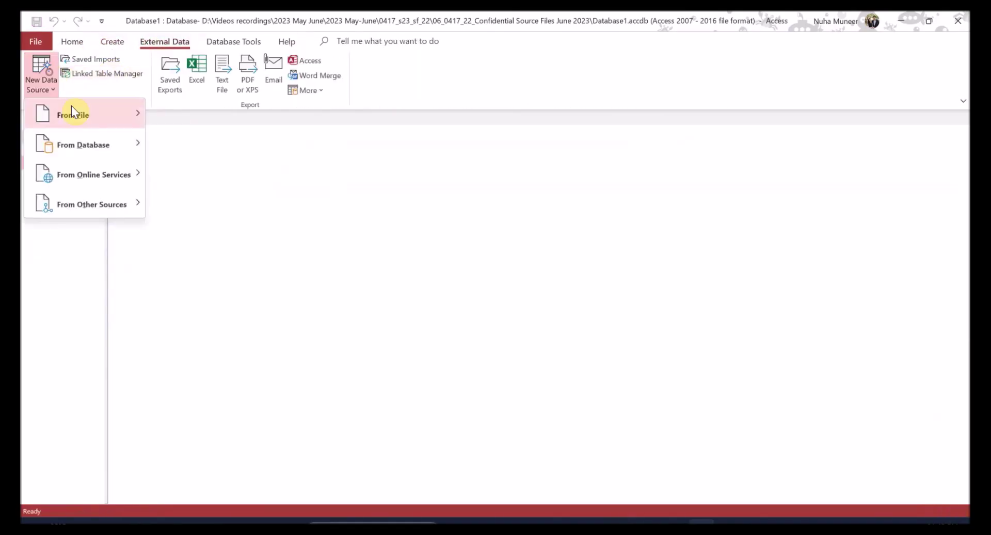
mouse_move(73, 110)
left_click(206, 202)
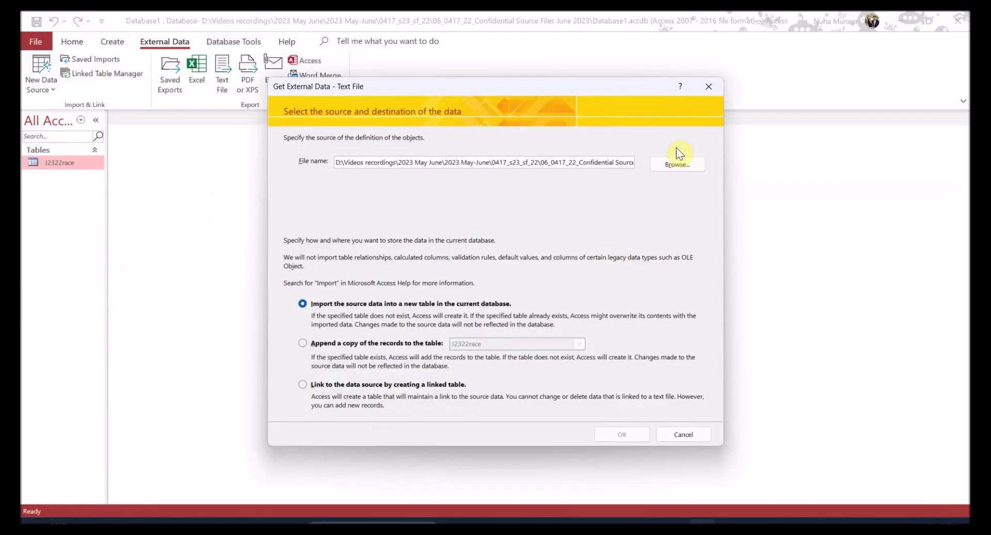
left_click(678, 164)
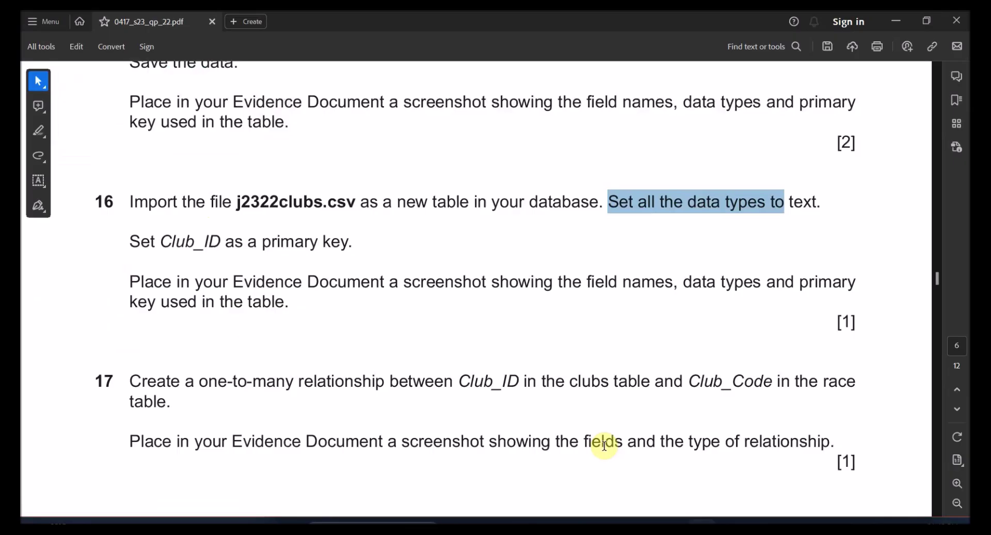
left_click(292, 202)
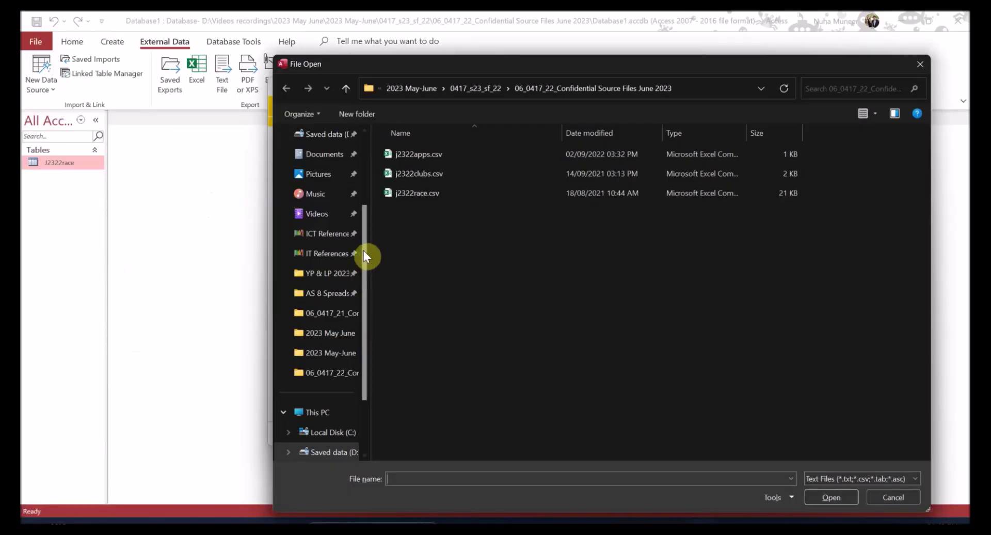
double_click(416, 174)
- Import into a new table as delimited text with the first row as field names
left_click(609, 433)
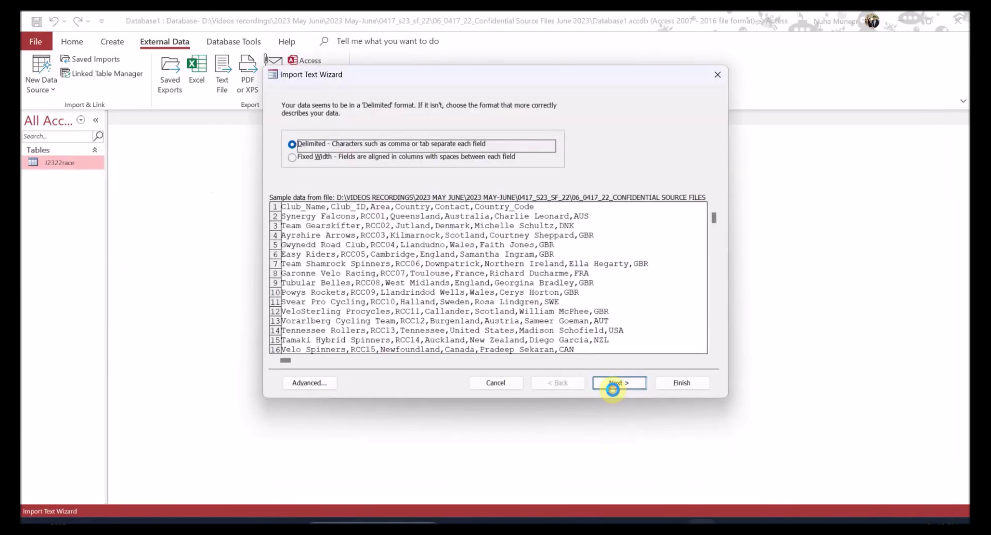
left_click(613, 385)
left_click(369, 166)
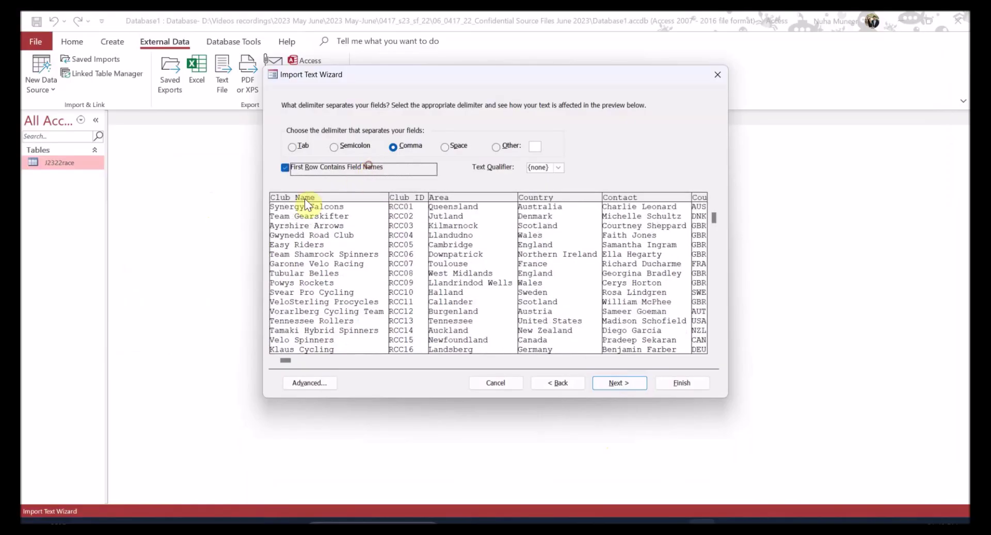
left_click(609, 380)
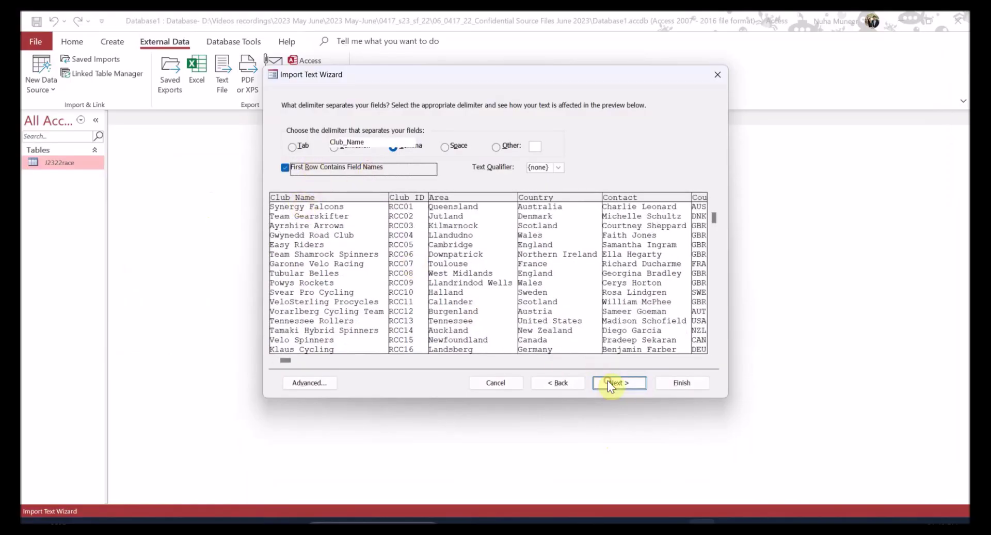
key("alt+Tab")
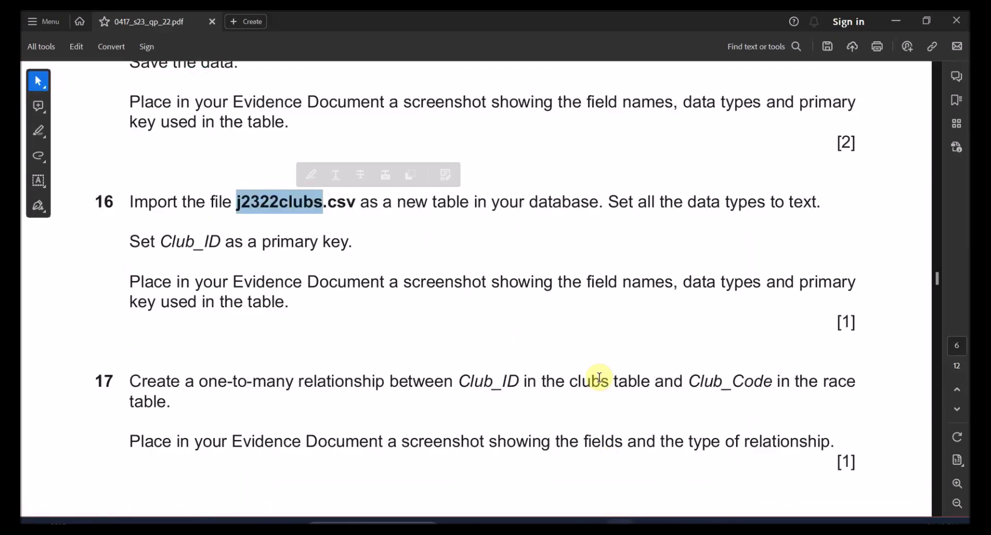
- Highlight 'Club_ID' and the word 'text' in question 16
mouse_move(171, 241)
left_mouse_down()
mouse_move(190, 243)
mouse_move(167, 240)
left_mouse_up()
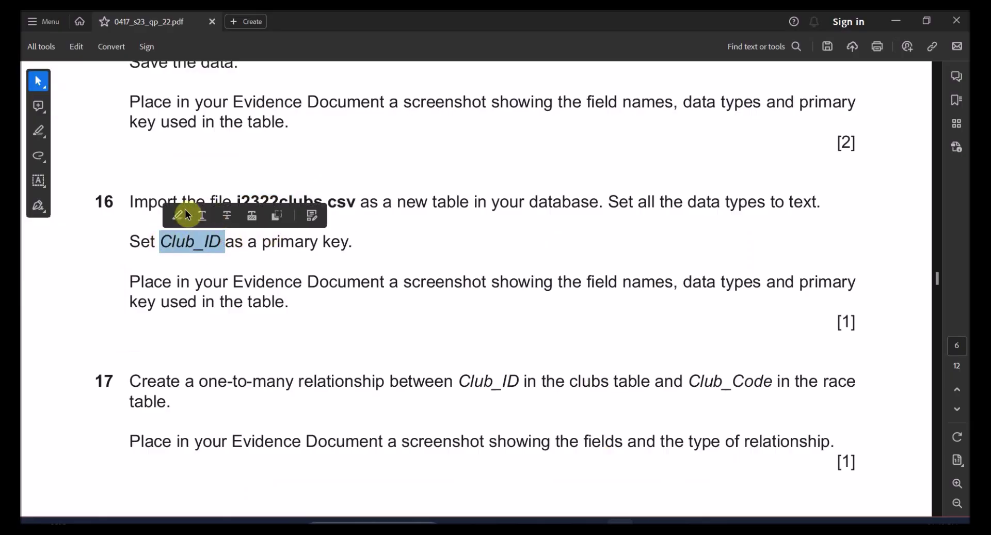
left_click(172, 215)
left_click_drag(257, 282, 314, 281)
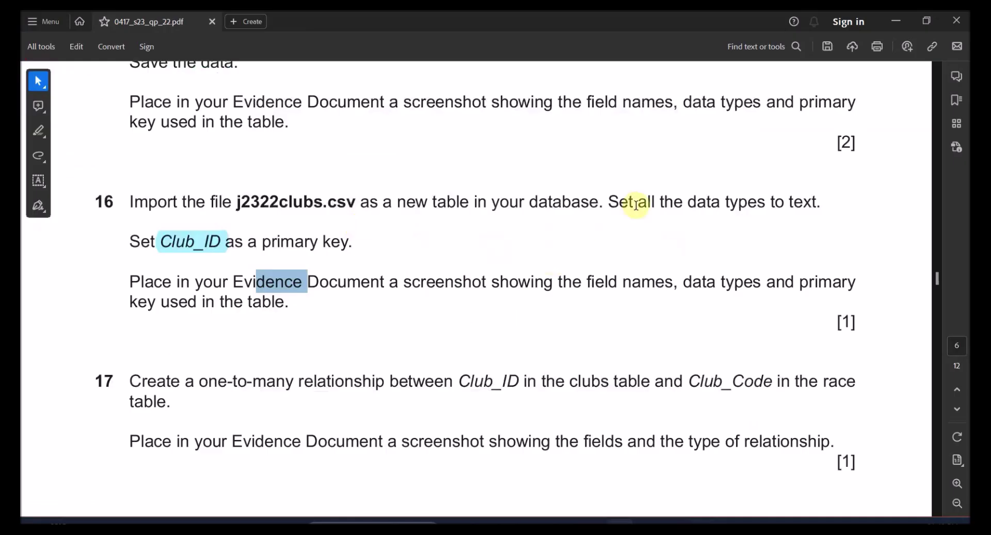
left_click_drag(816, 201, 785, 202)
left_click(783, 175)
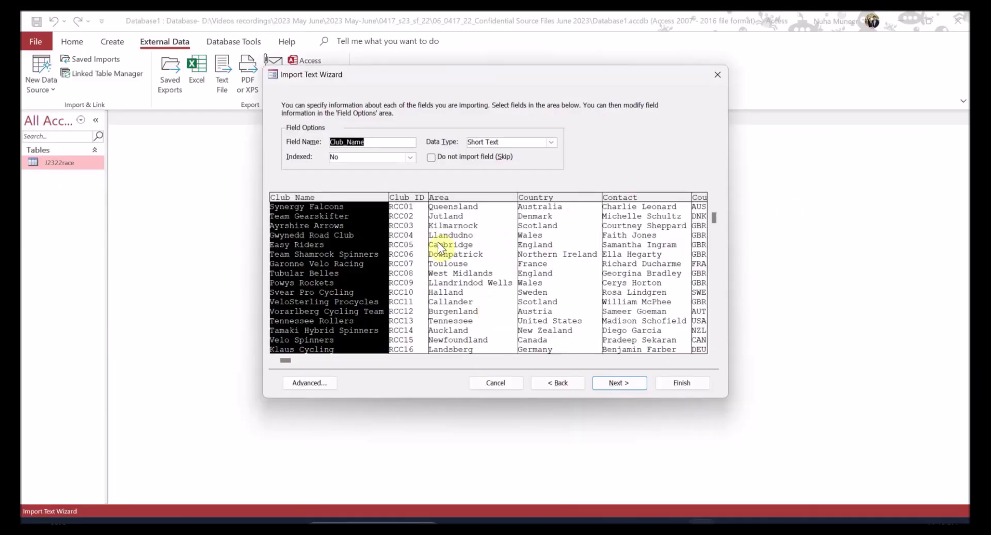
- Choose Club_ID as the primary key and finish importing J2322clubs without saving import steps
left_click(613, 388)
left_click(612, 389)
left_click(434, 153)
left_click(557, 150)
left_click(486, 166)
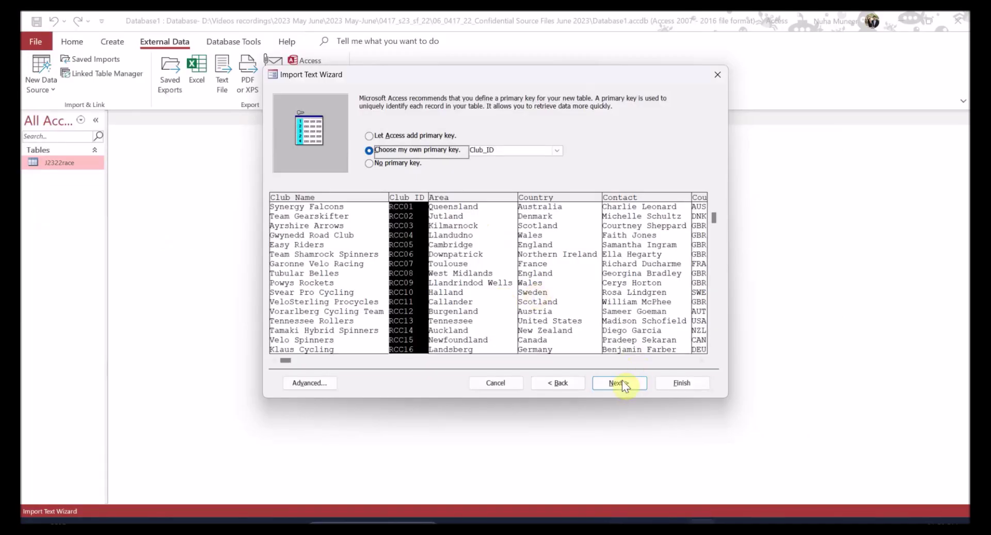
left_click(624, 385)
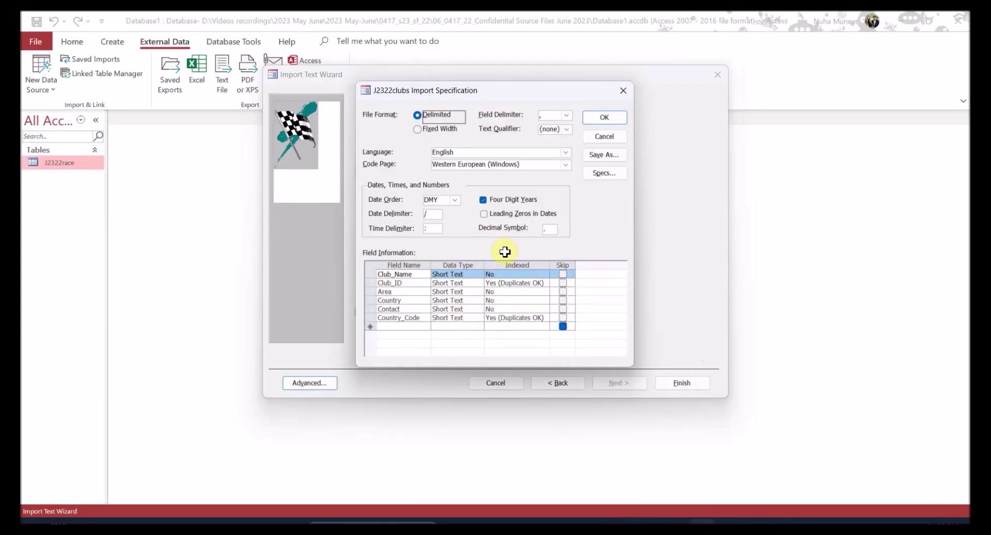
left_click(598, 118)
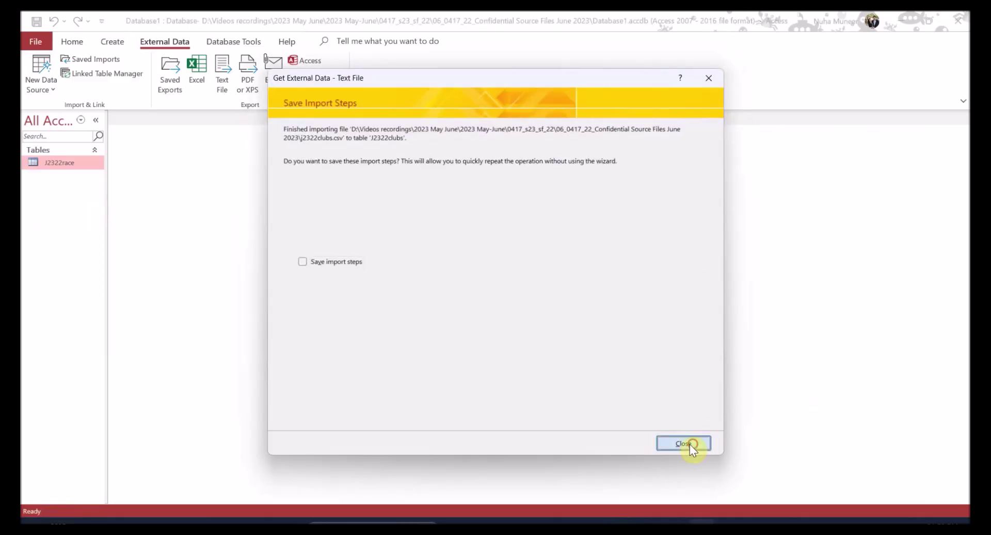
left_click(683, 443)
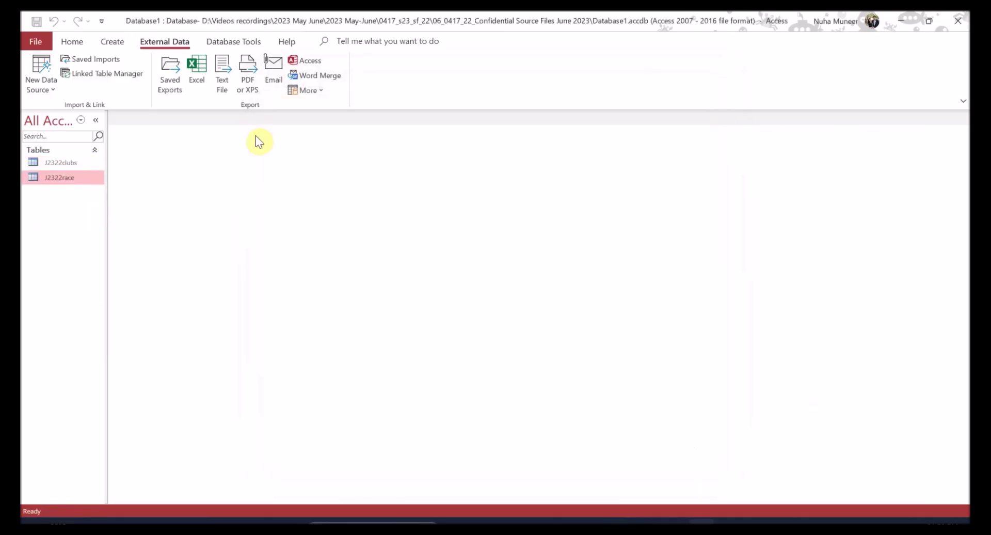
- Open J2322clubs briefly, then review question 16's screenshot instruction
double_click(60, 163)
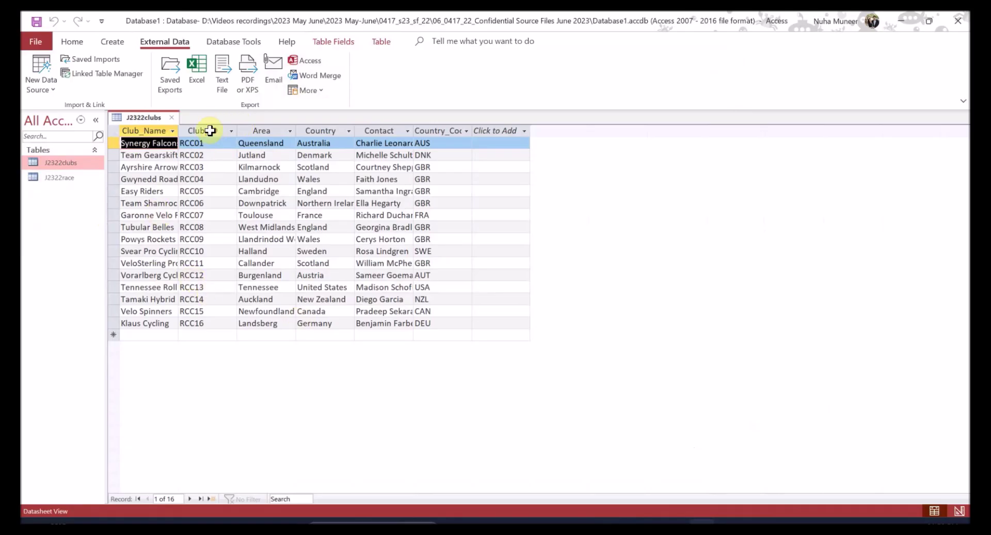
left_click(177, 117)
key("alt+Tab")
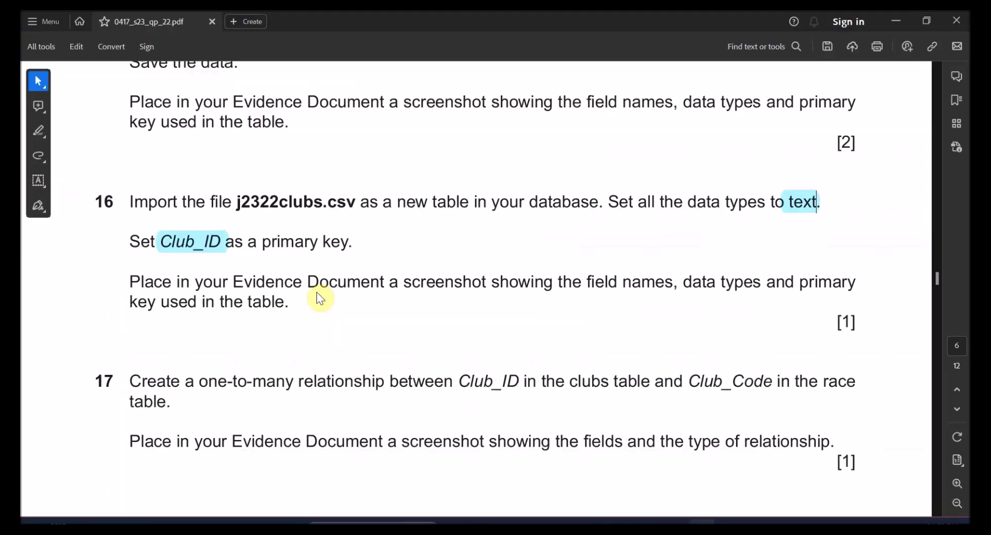
left_click_drag(130, 282, 761, 284)
key("alt+Tab")
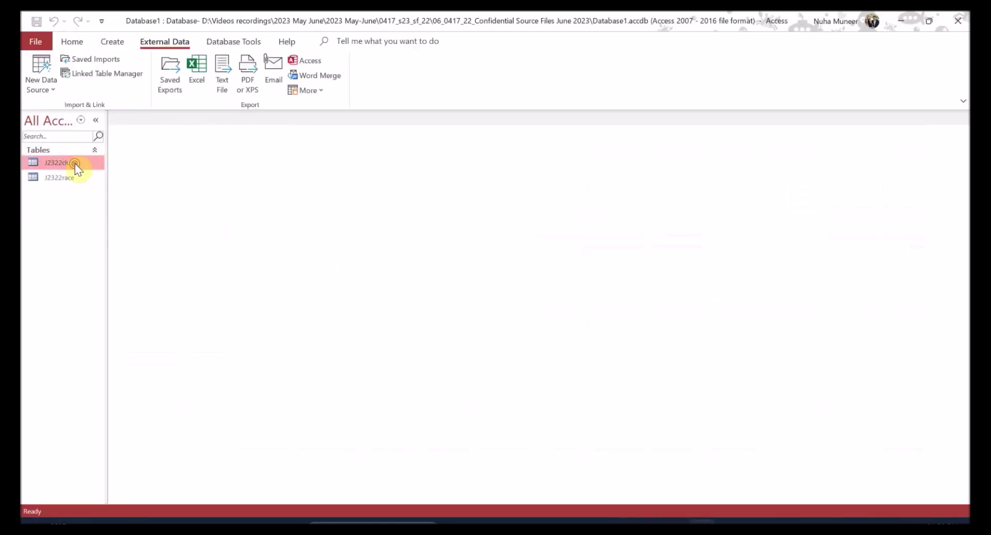
- Open J2322clubs in Design View and snip its field names and data types
double_click(75, 163)
left_click(73, 42)
left_click(36, 69)
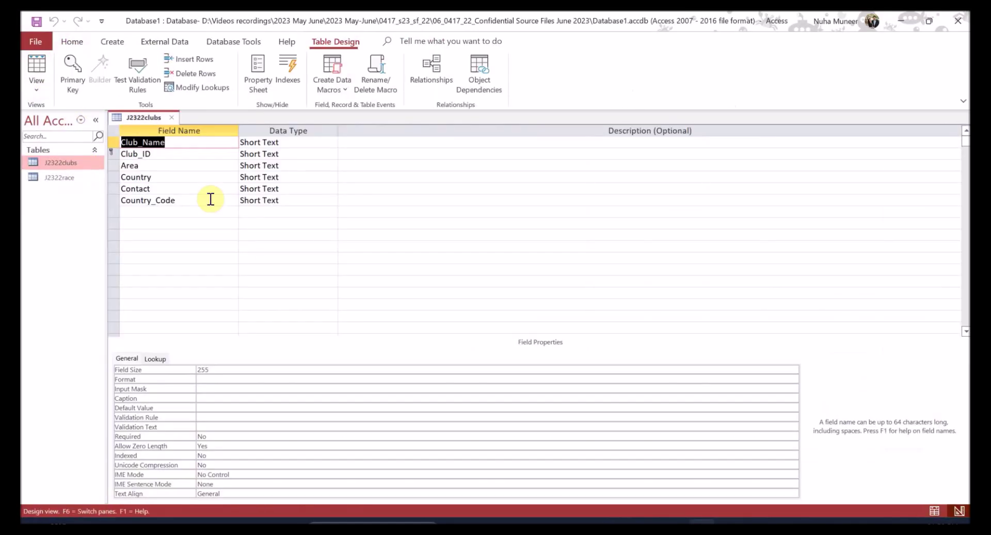
key("super+shift+s")
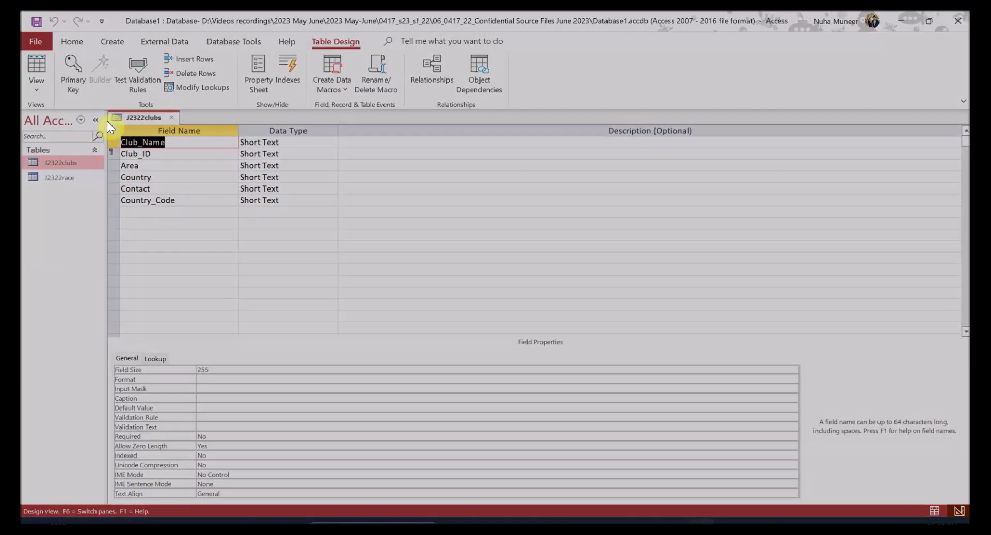
left_click_drag(107, 109, 342, 206)
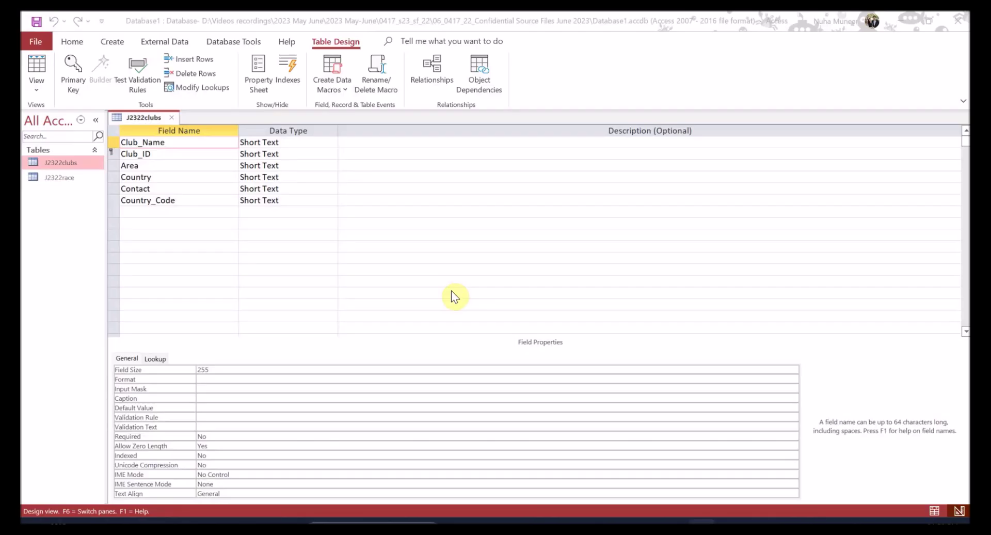
- Mark question 16 as done in the exam paper
key("alt+Tab")
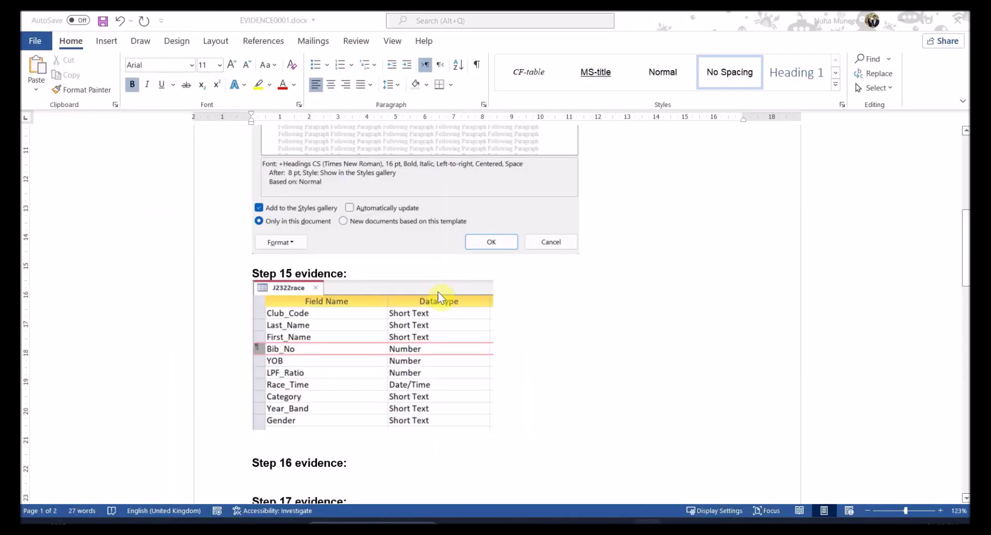
key("alt+Tab")
double_click(104, 202)
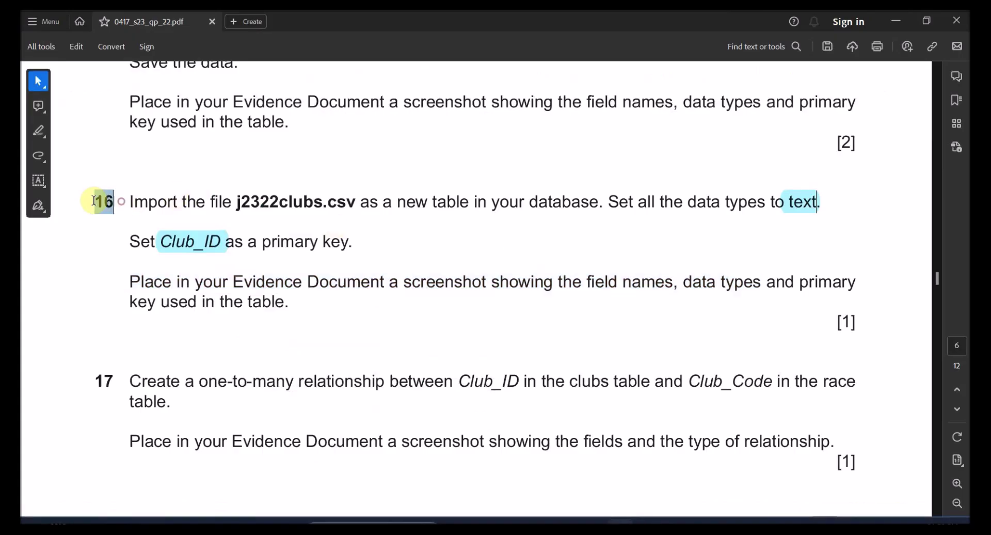
- Paste the J2322clubs field-list screenshot under Step 16 evidence in Word
key("alt+Tab")
scroll(289, 361, "down", 3)
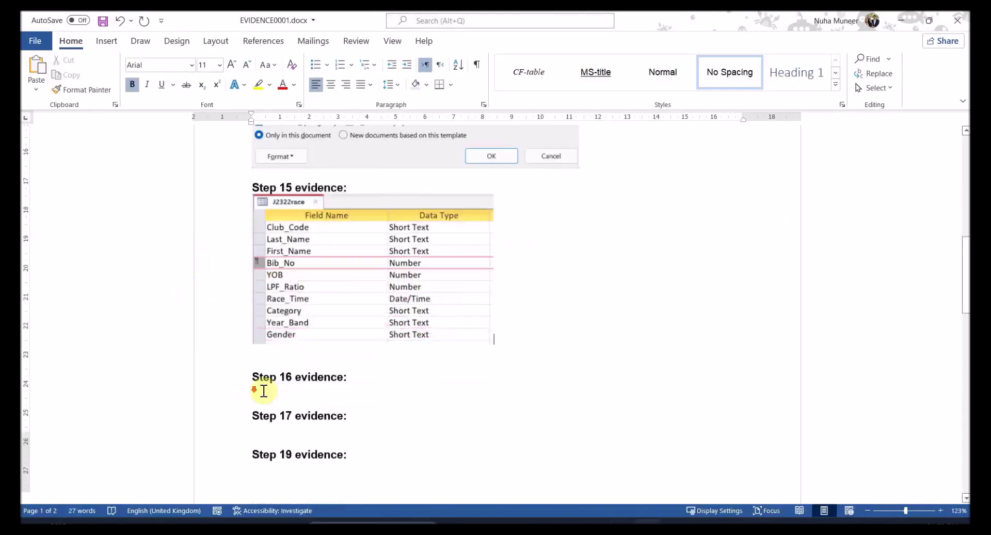
key("ctrl+v")
scroll(336, 364, "down", 4)
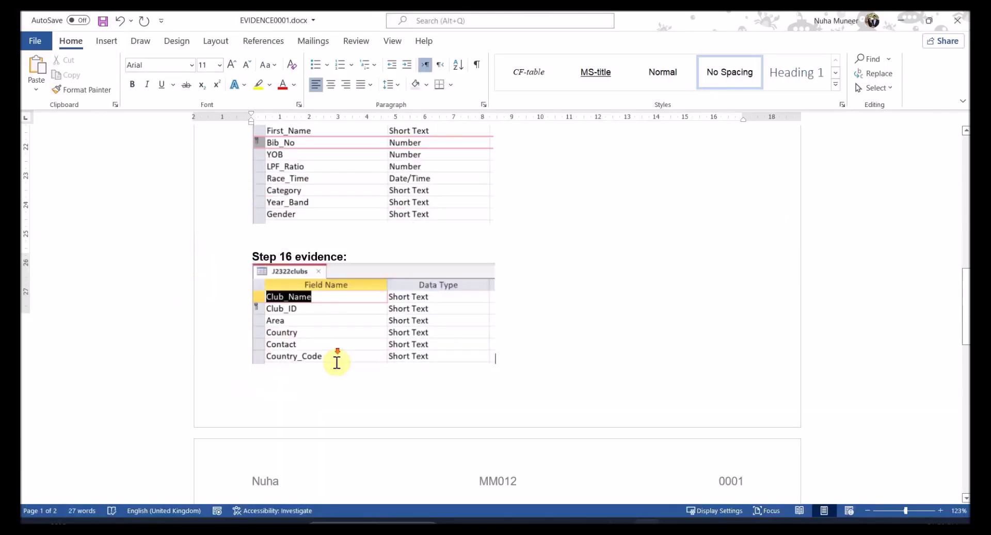
key("alt+Tab")
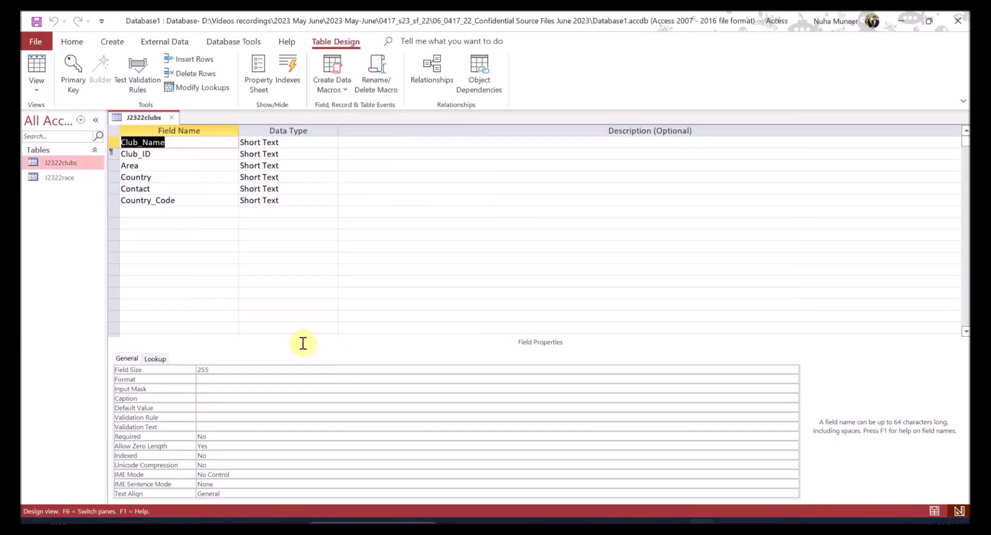
key("alt+Tab")
scroll(155, 228, "down", 1)
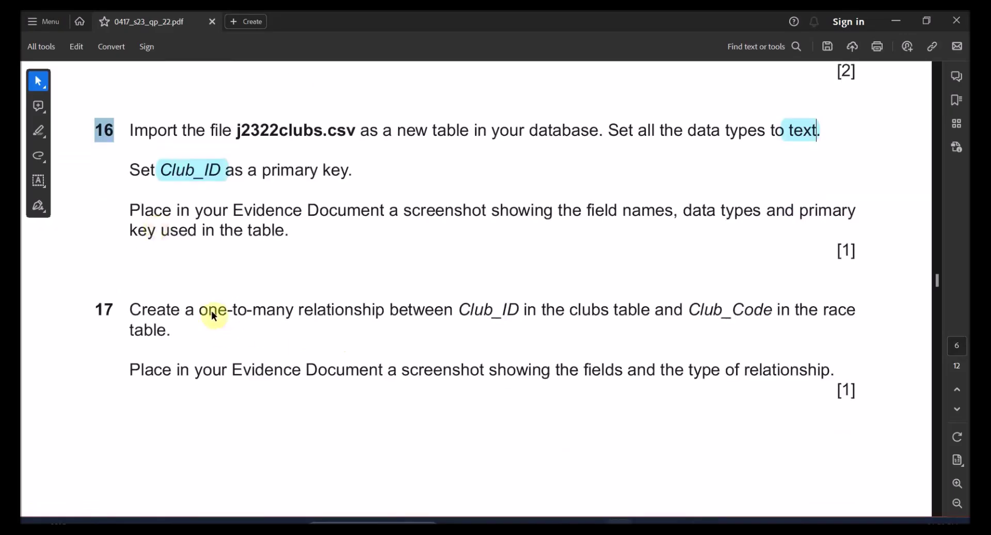
- Highlight Club_ID and Club_Code in question 17
left_click_drag(200, 311, 459, 309)
double_click(506, 312)
left_click(477, 281)
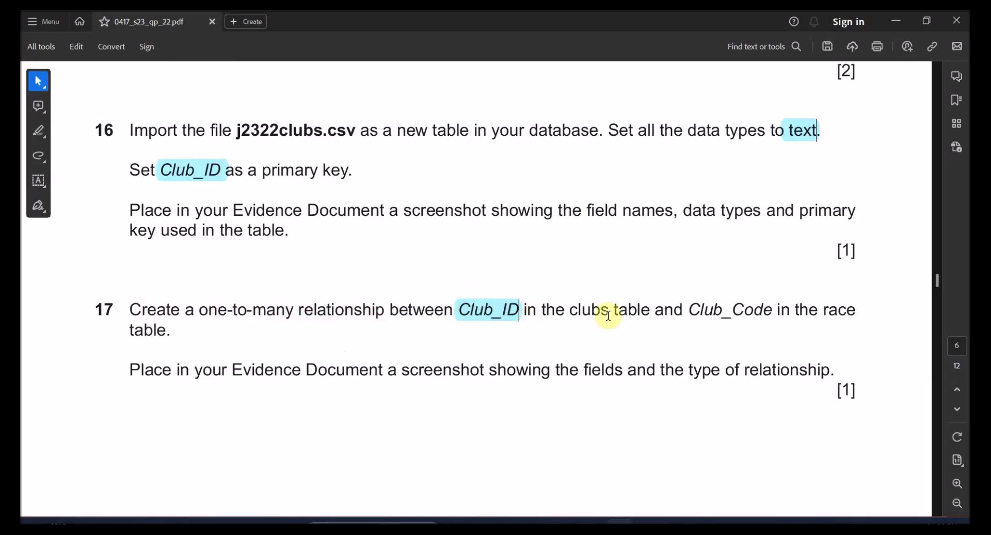
left_click_drag(689, 310, 849, 310)
left_click(780, 285)
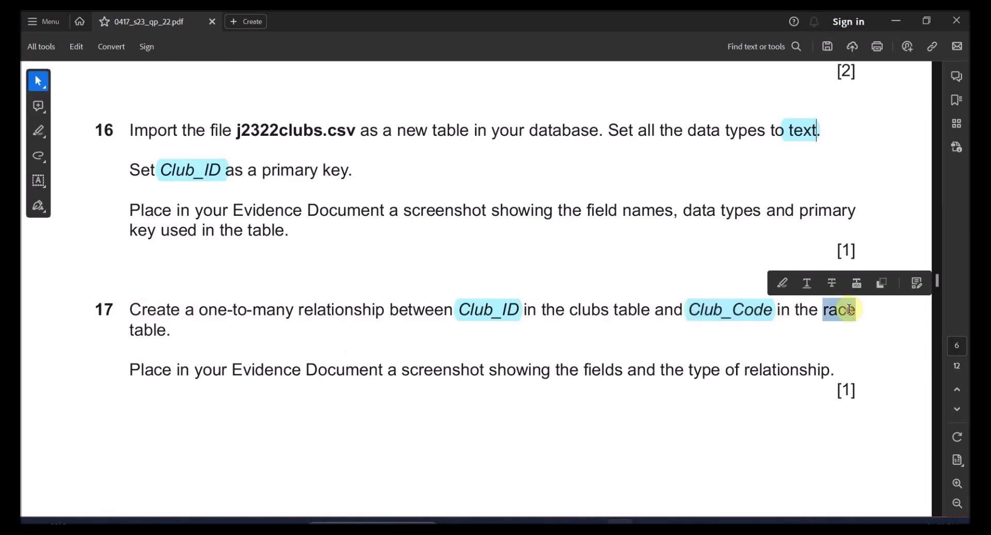
- Underline 'race' and 'clubs' in question 17, then close the J2322clubs design view
left_click(816, 288)
left_click_drag(571, 310, 607, 310)
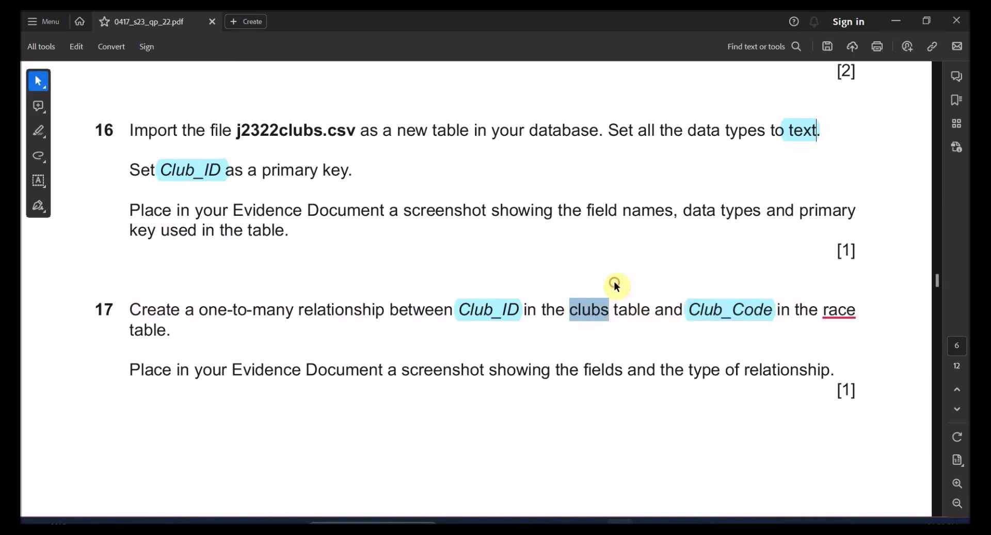
left_click(615, 283)
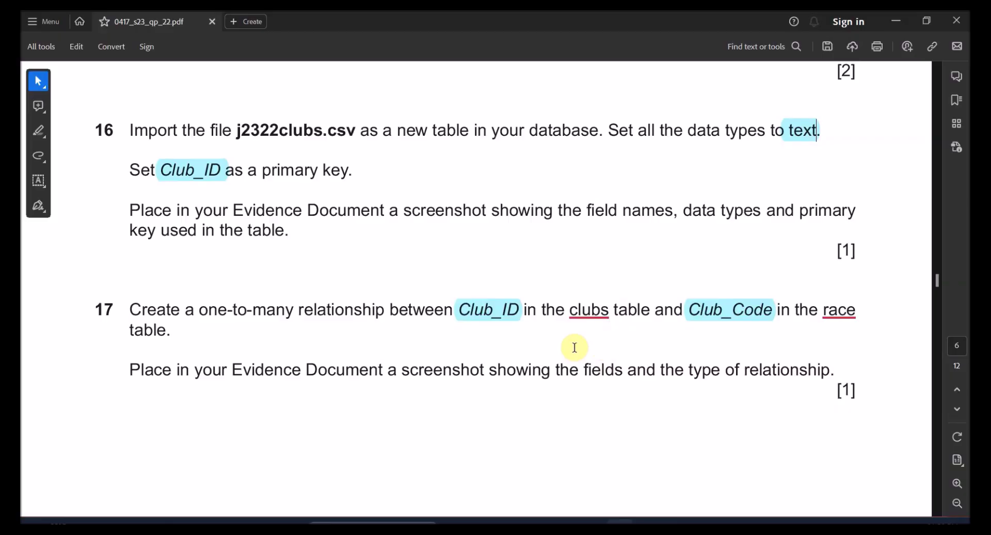
key("alt+Tab")
left_click(171, 117)
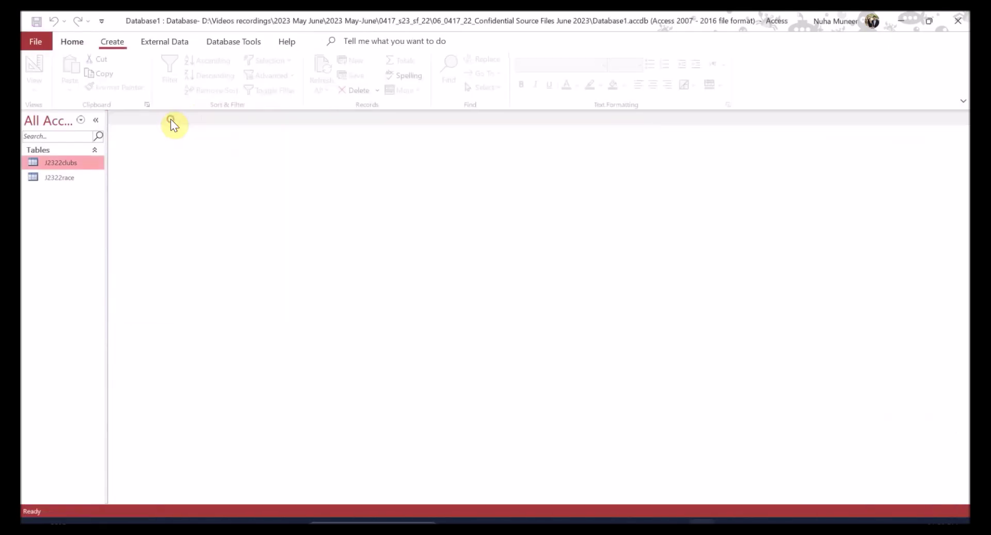
- Open the Relationships window and add the J2322clubs and J2322race tables
left_click(160, 41)
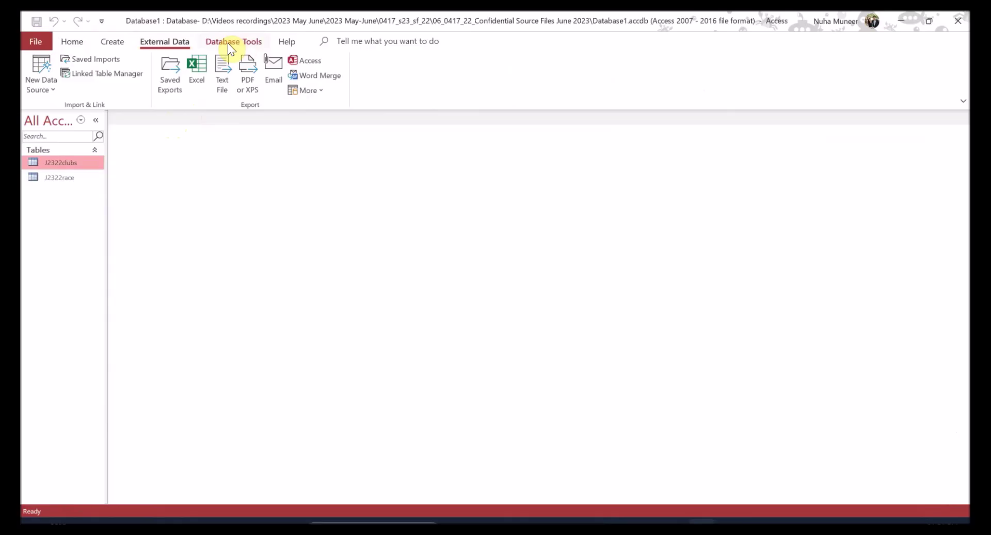
left_click(228, 42)
left_click(166, 89)
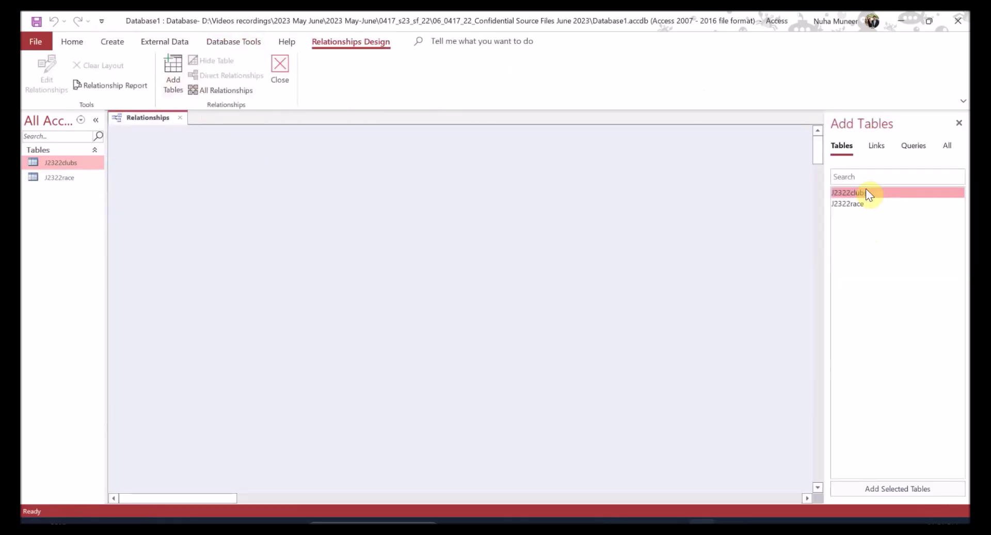
double_click(865, 190)
double_click(861, 204)
- Move J2322race right and lengthen both field lists to show every field
left_click_drag(291, 141, 356, 152)
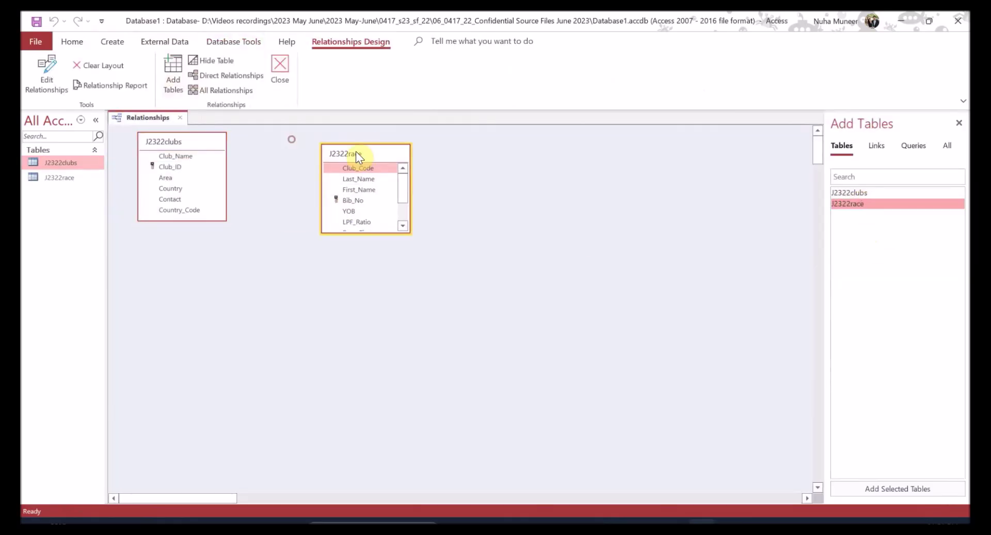
left_click_drag(353, 233, 353, 297)
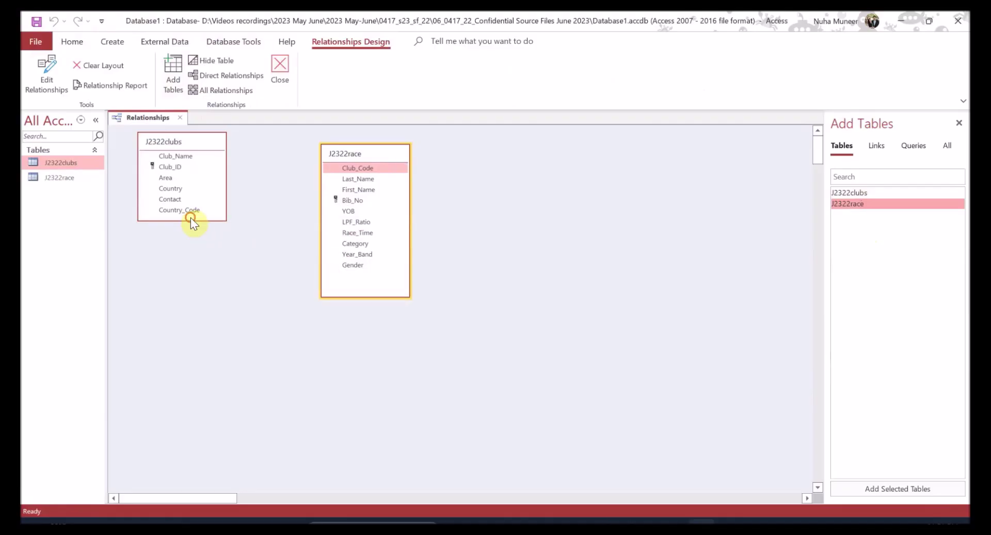
left_click_drag(195, 220, 195, 298)
left_click(176, 166)
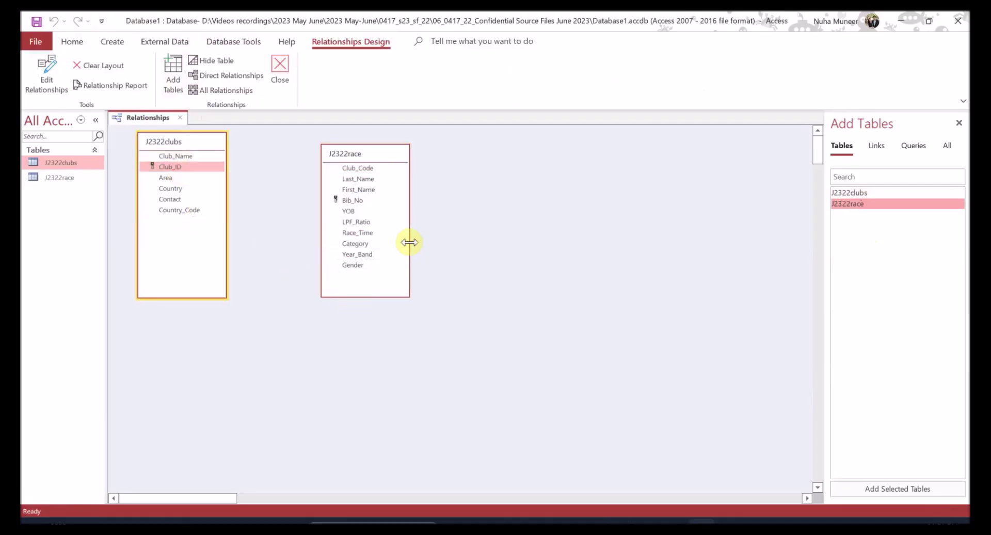
left_click(370, 168)
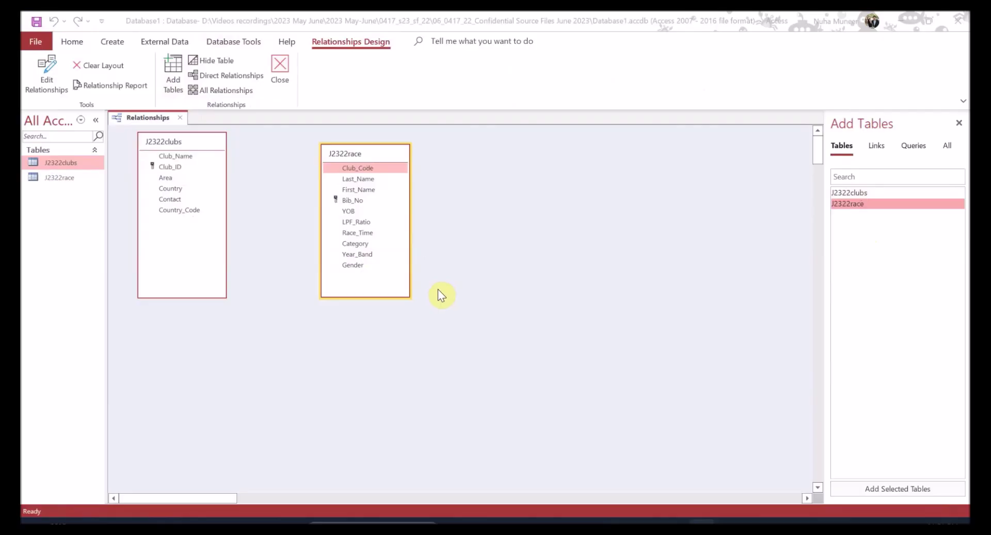
- Cross-check question 17, then drag Club_Code in J2322race onto Club_ID in J2322clubs
key("alt+Tab")
left_click(505, 312)
left_click(774, 311)
left_click(838, 310)
key("alt+Tab")
left_click_drag(363, 168, 180, 169)
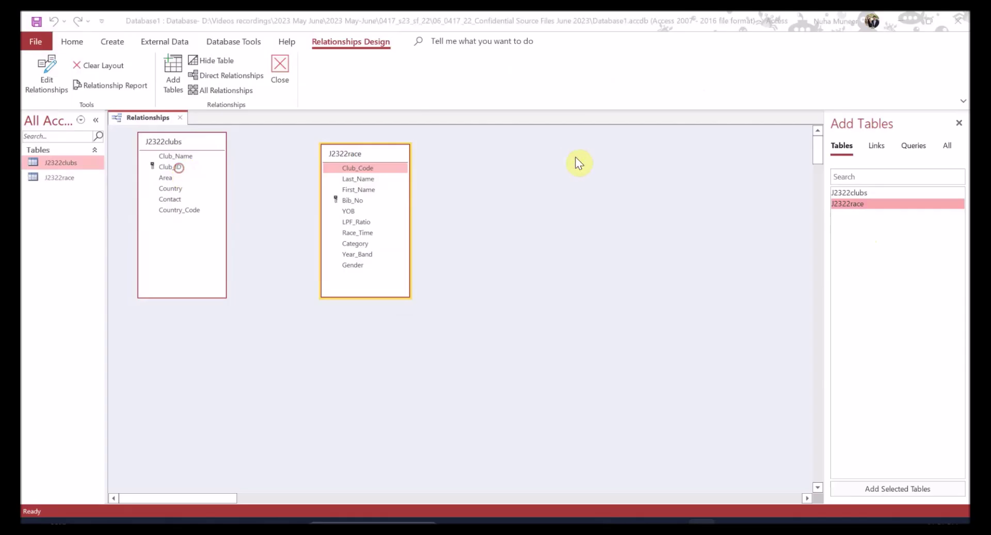
key("alt+Tab")
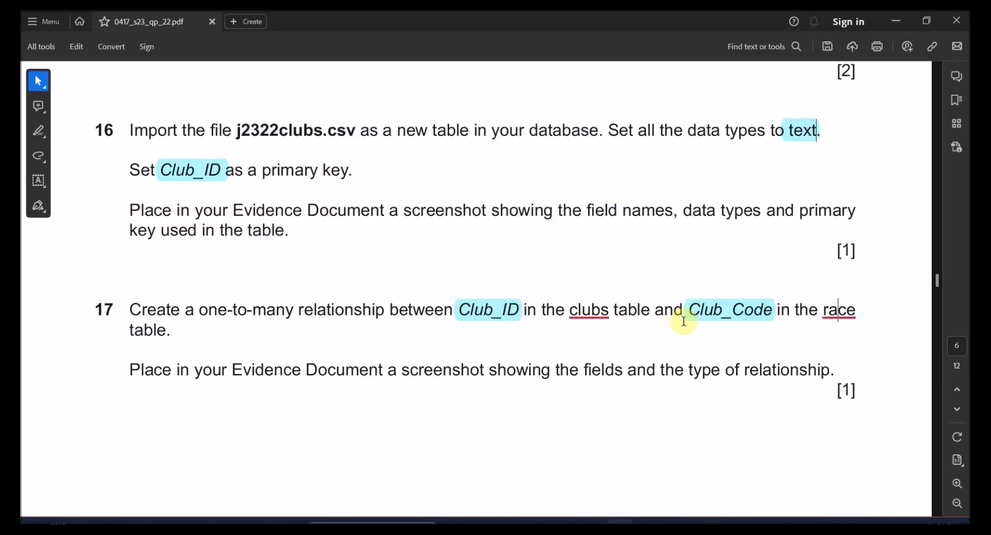
left_click_drag(201, 310, 318, 312)
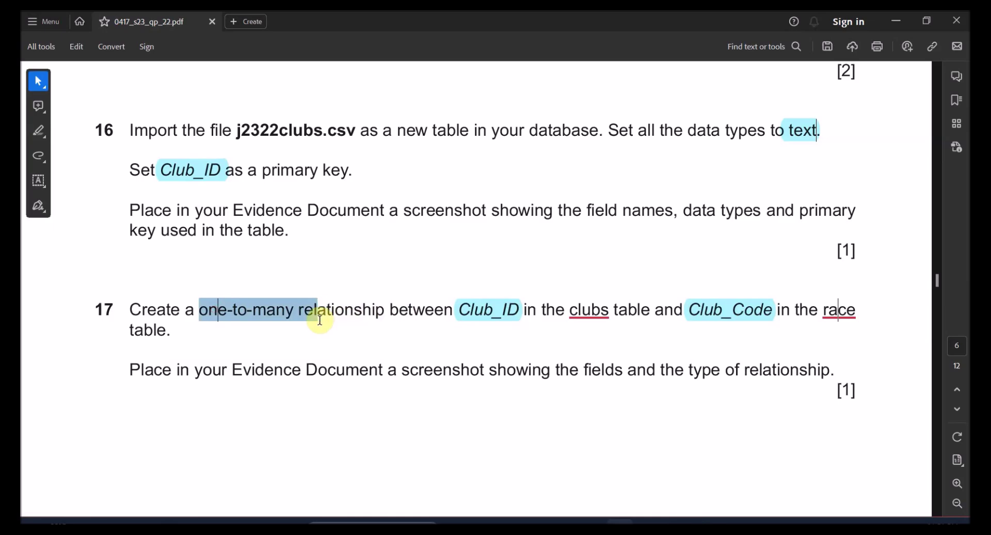
- Create the Club_Code–Club_ID link with Enforce Referential Integrity ticked
key("alt+Tab")
left_click(451, 219)
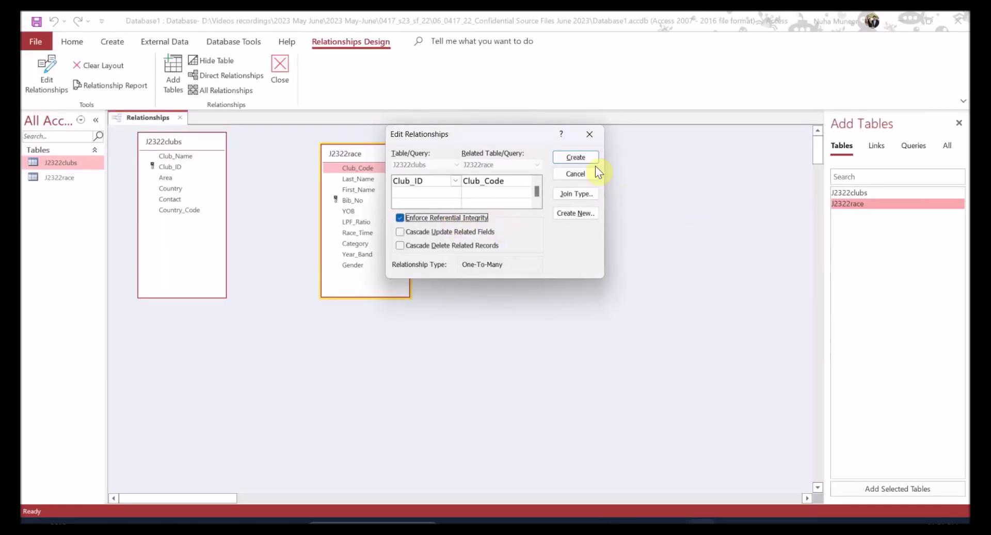
left_click(573, 156)
key("alt+Tab")
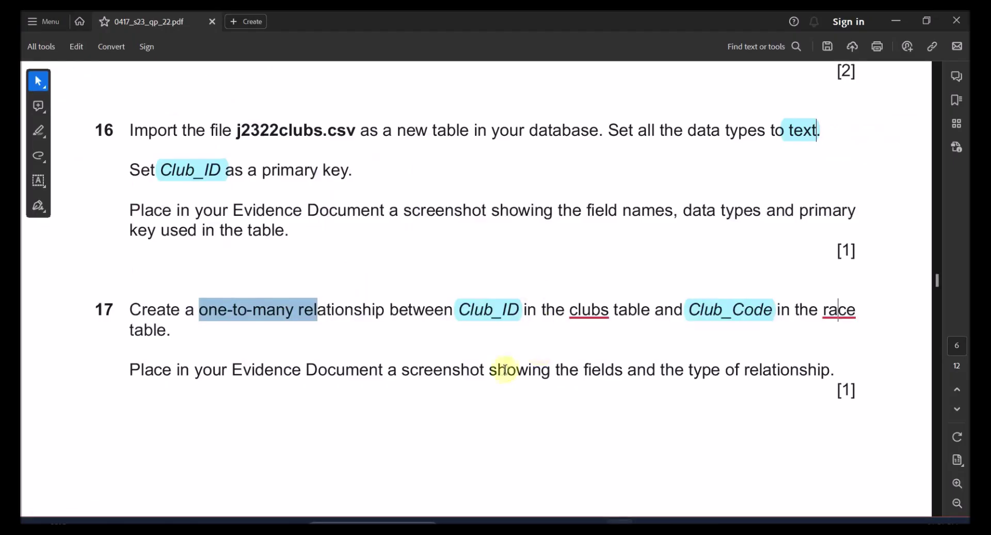
scroll(334, 364, "down", 1)
left_click_drag(276, 347, 654, 353)
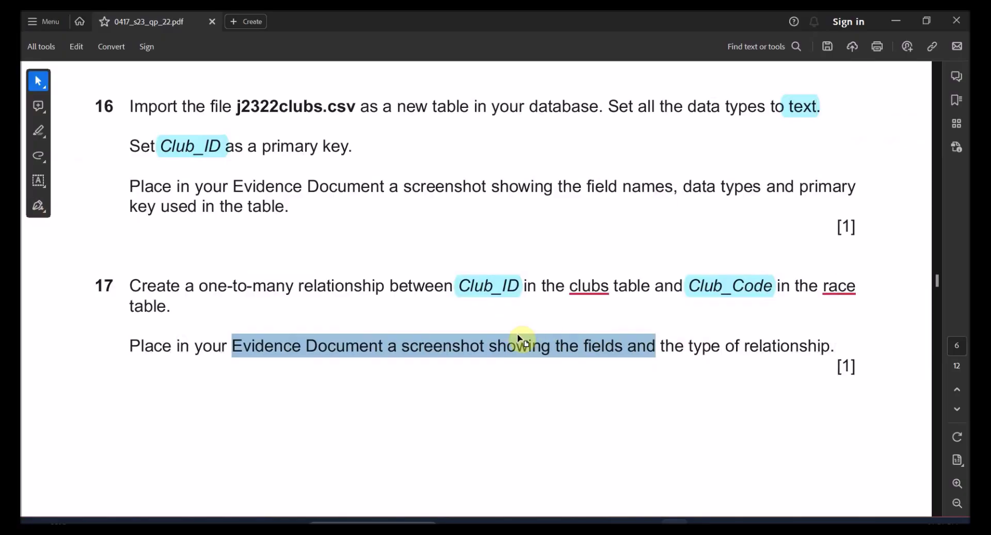
- Tidy the layout: move J2322race closer and shorten both field lists
key("alt+Tab")
right_click(276, 173)
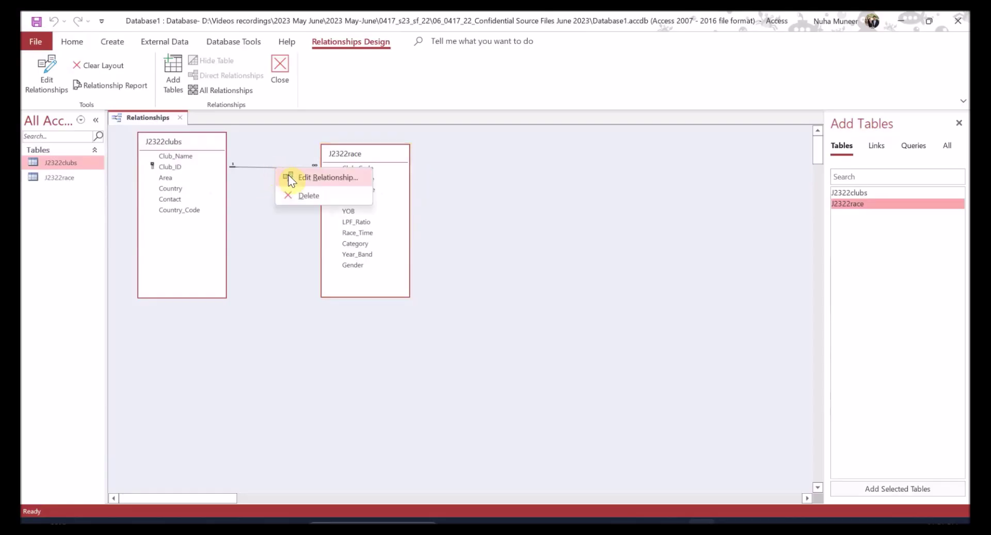
left_click(387, 193)
left_click_drag(367, 151, 297, 140)
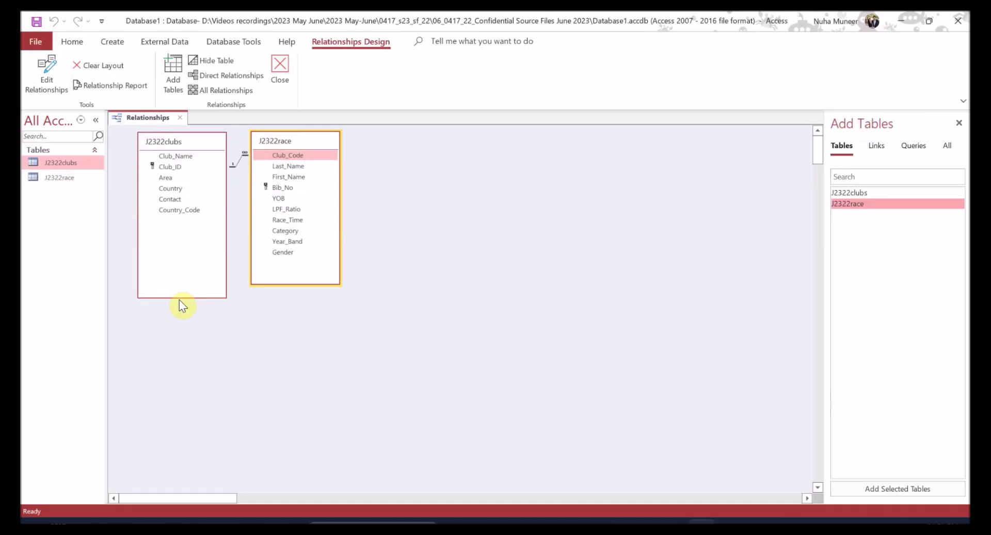
left_click_drag(186, 297, 194, 224)
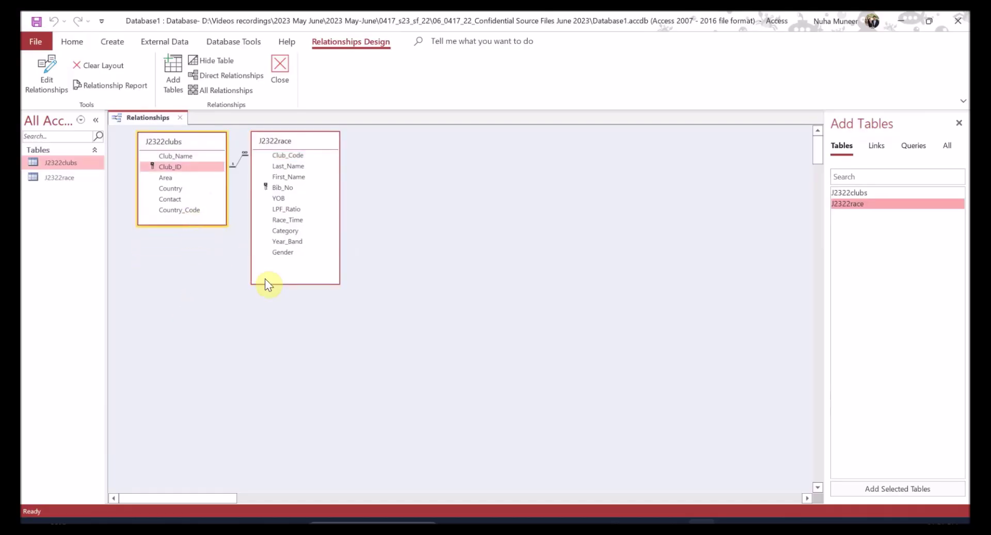
left_click_drag(262, 283, 262, 264)
- Reopen Edit Relationships beside the tables and snip them with Win+Shift+S
left_click_drag(284, 155, 180, 166)
left_click(454, 305)
left_click_drag(522, 135, 263, 274)
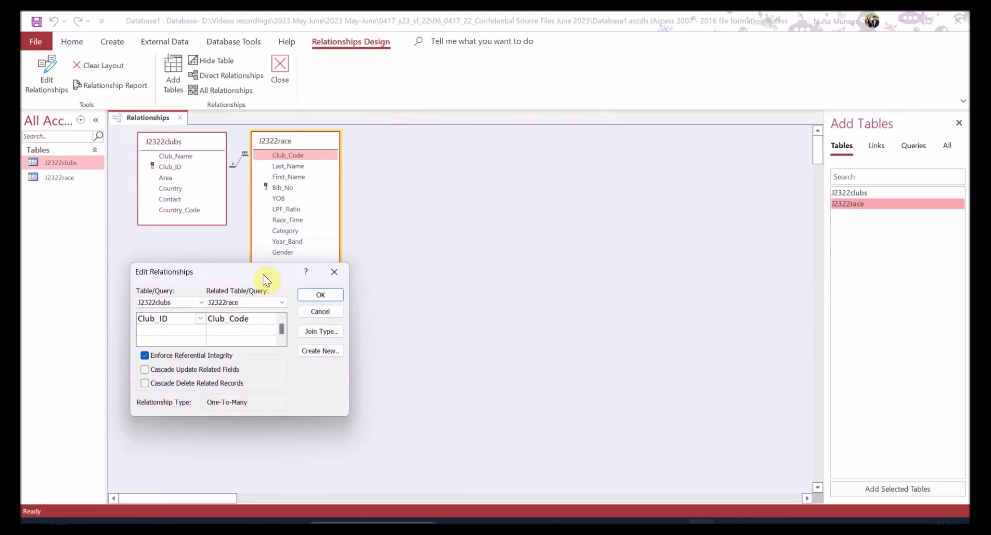
key("super+shift+s")
left_click_drag(106, 107, 350, 421)
left_click(334, 295)
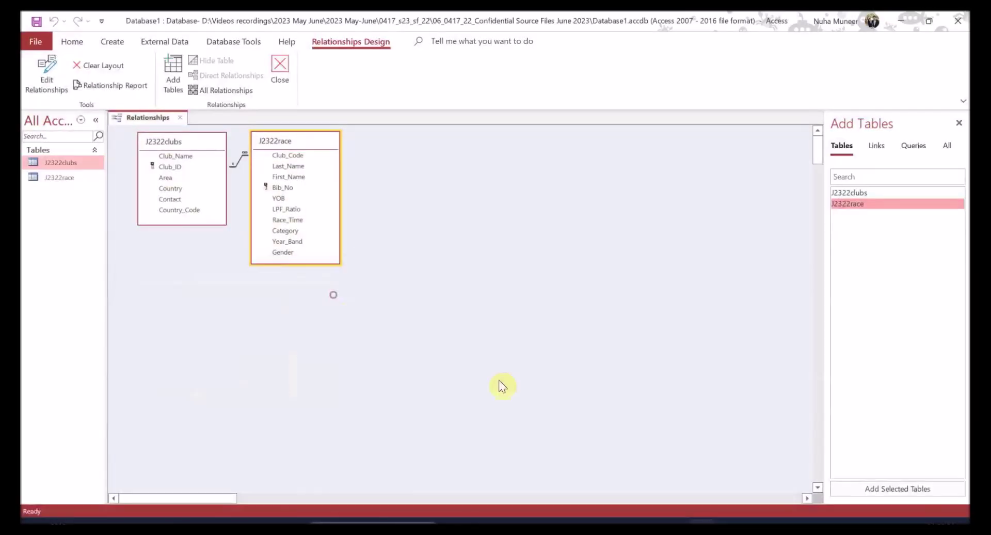
key("alt+Tab")
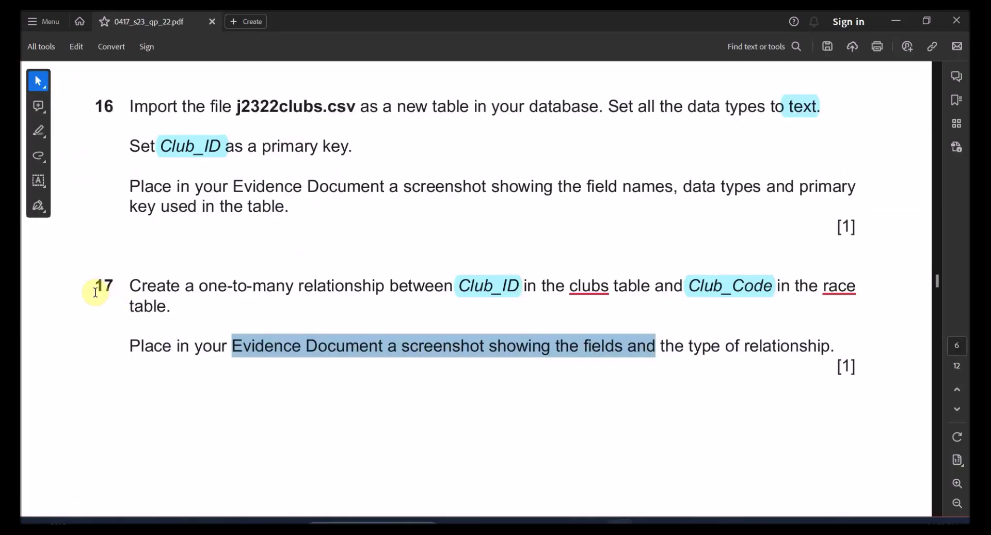
- Mark question 17 done and paste the Edit Relationships screenshot below 'Step 17 evidence:'
double_click(102, 286)
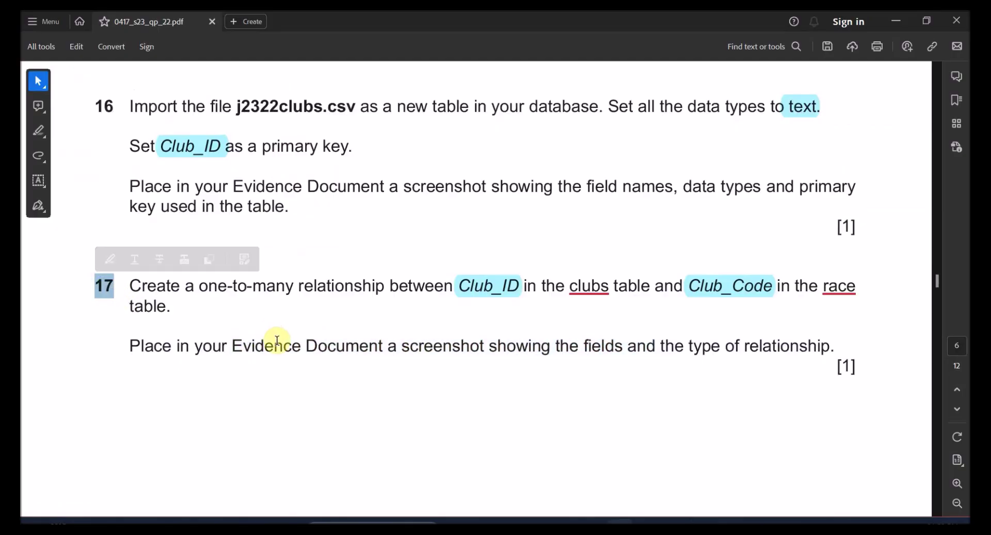
key("alt+Tab")
scroll(283, 354, "down", 2)
left_click(303, 338)
key("ctrl+v")
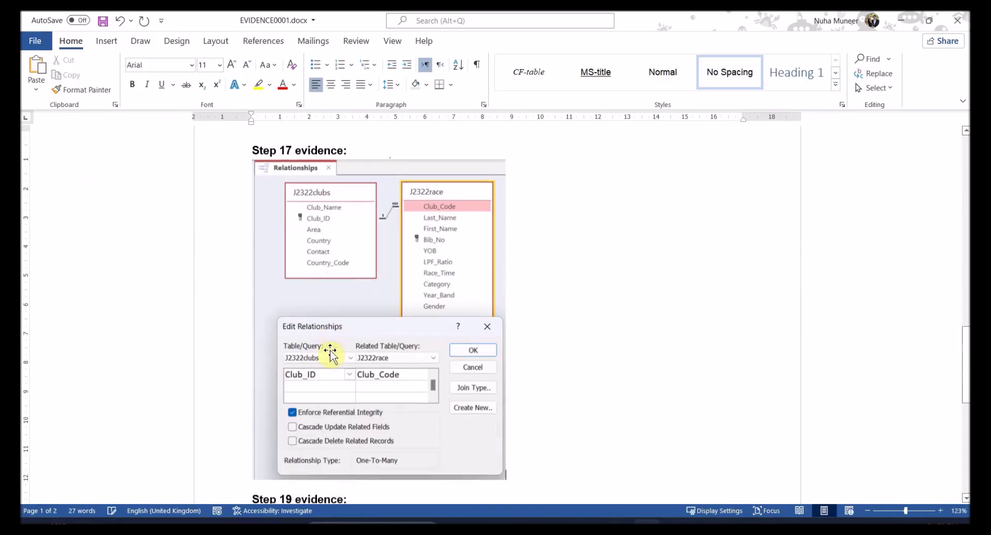
scroll(330, 351, "down", 5)
key("alt+Tab")
scroll(350, 364, "down", 3)
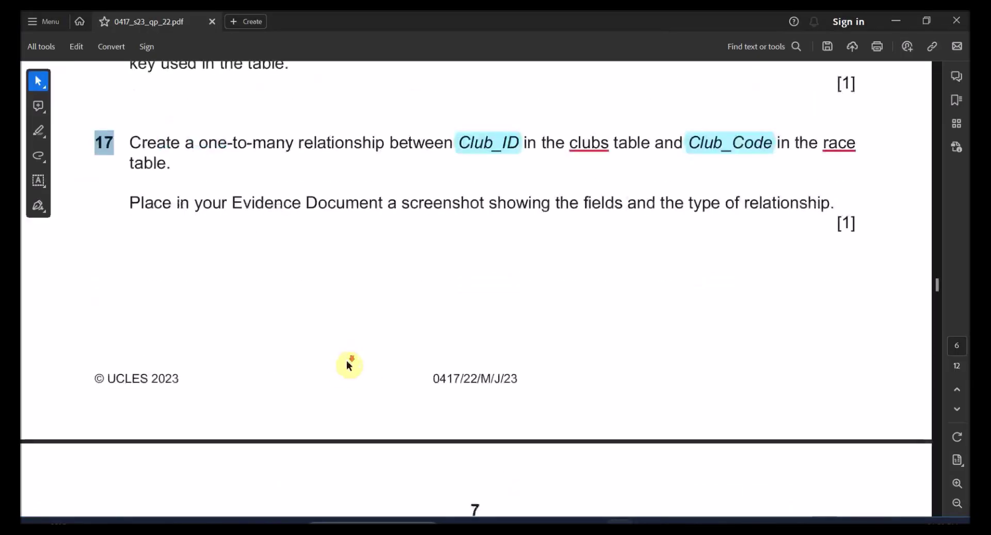
scroll(350, 364, "down", 5)
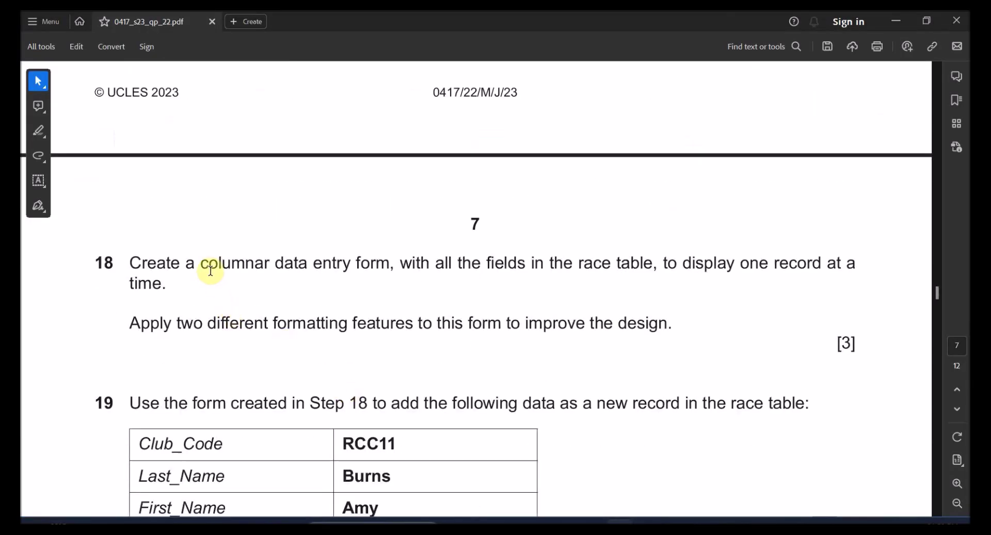
- Highlight 'the race table,' in blue and select key wording in question 18
left_click_drag(314, 264, 395, 265)
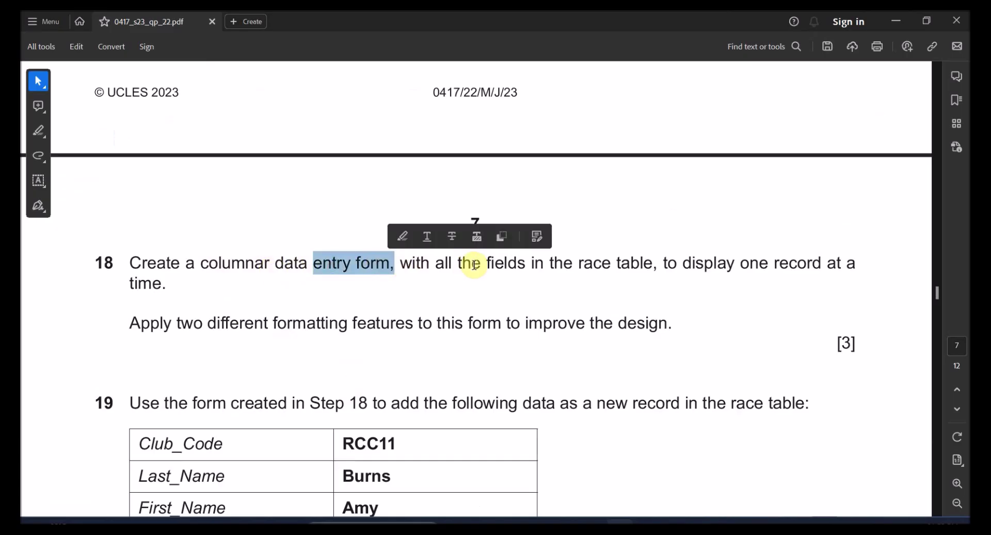
mouse_move(480, 265)
left_mouse_down()
mouse_move(652, 263)
mouse_move(568, 257)
left_mouse_up()
left_click(630, 262)
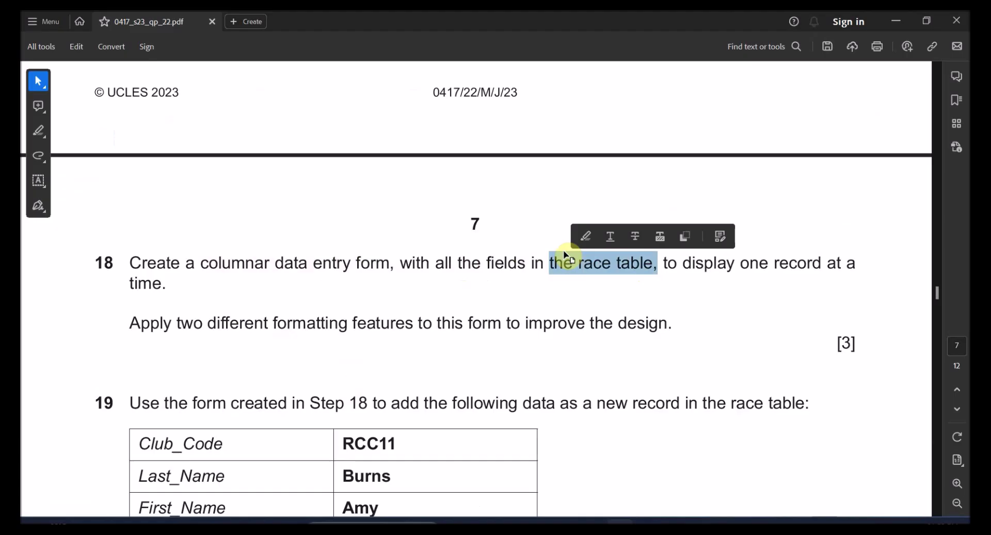
left_click(586, 236)
left_click_drag(741, 263, 848, 270)
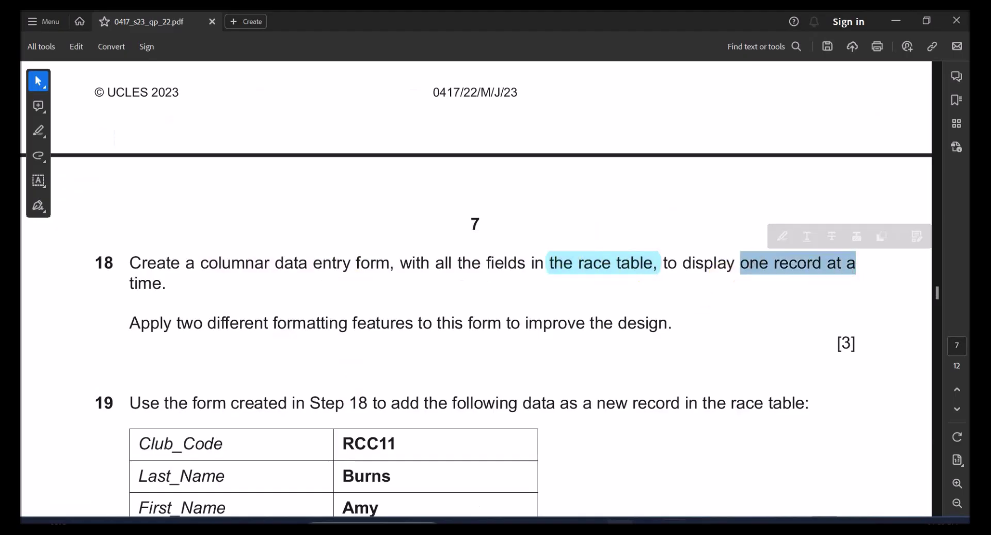
scroll(432, 190, "down", 2)
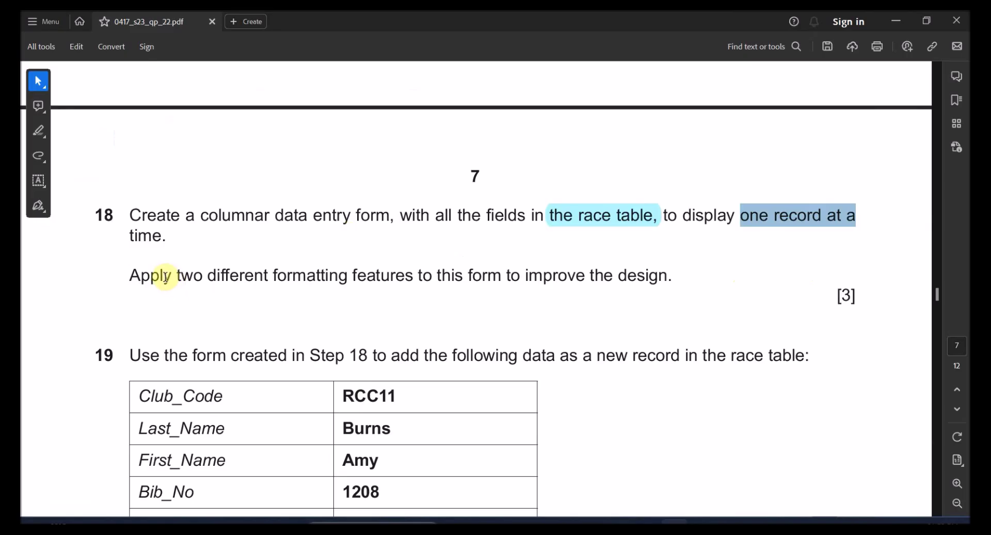
mouse_move(166, 278)
left_mouse_down()
mouse_move(540, 284)
mouse_move(584, 274)
left_mouse_up()
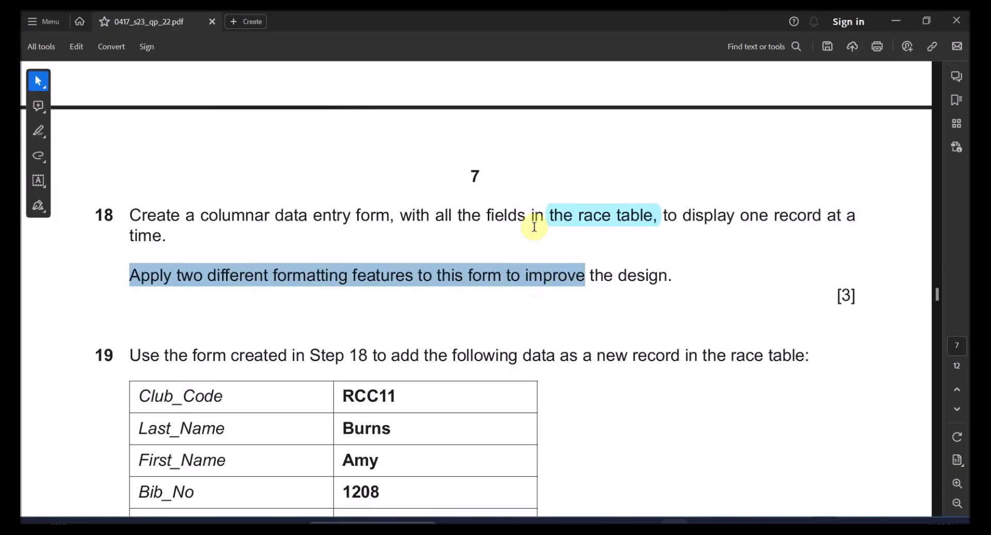
- Close the Relationships window in Access
key("alt+Tab")
right_click(181, 116)
left_click(163, 130)
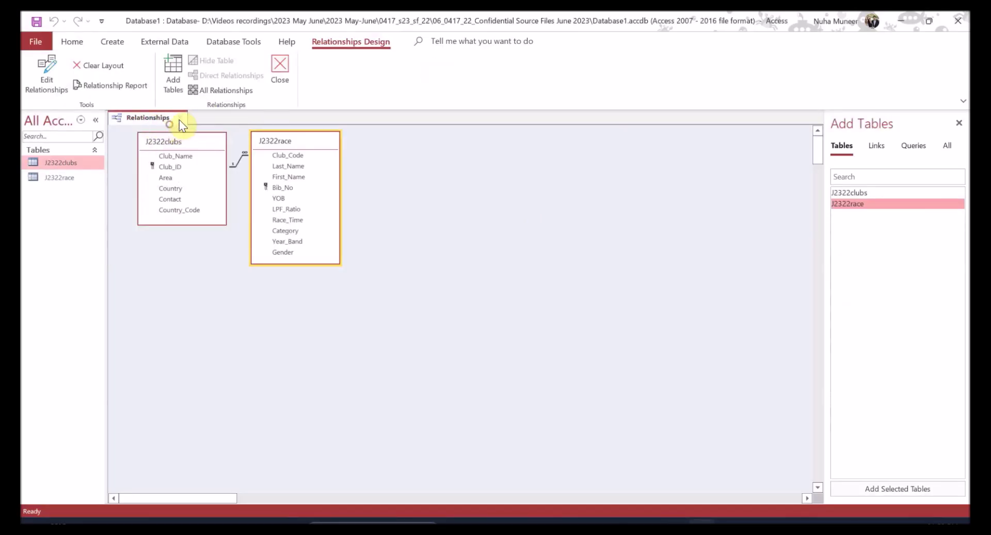
- Start the Form Wizard with Table: J2322race and all its fields selected
left_click(178, 117)
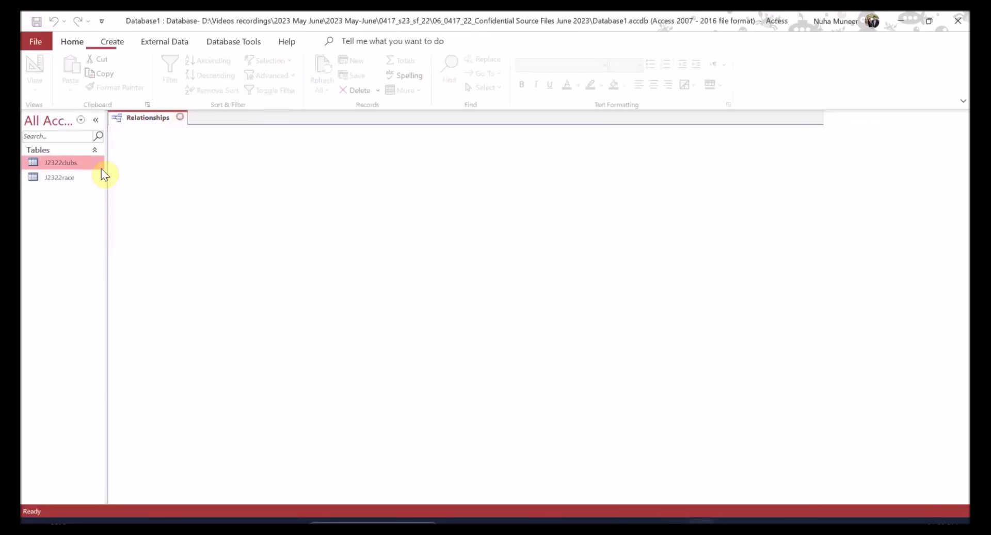
left_click(119, 40)
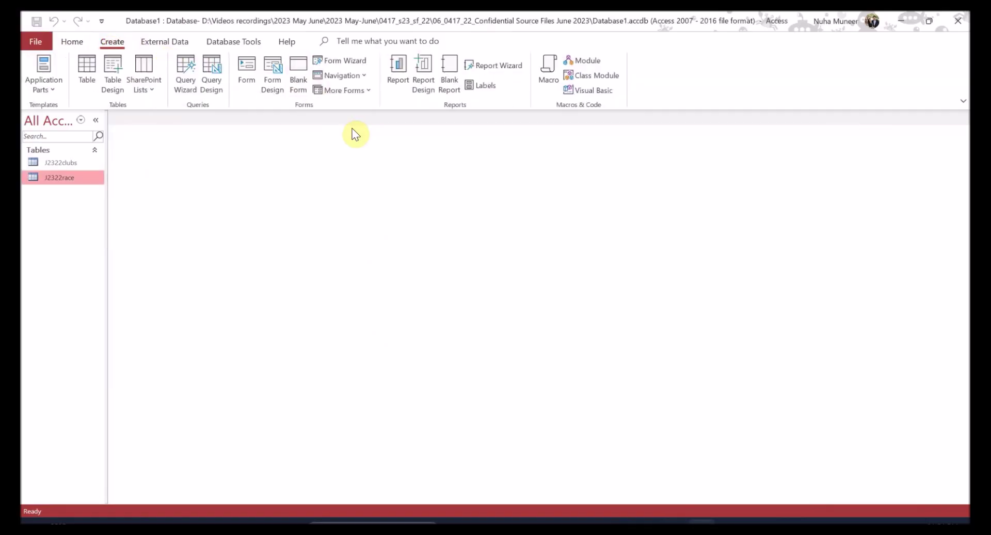
left_click(349, 62)
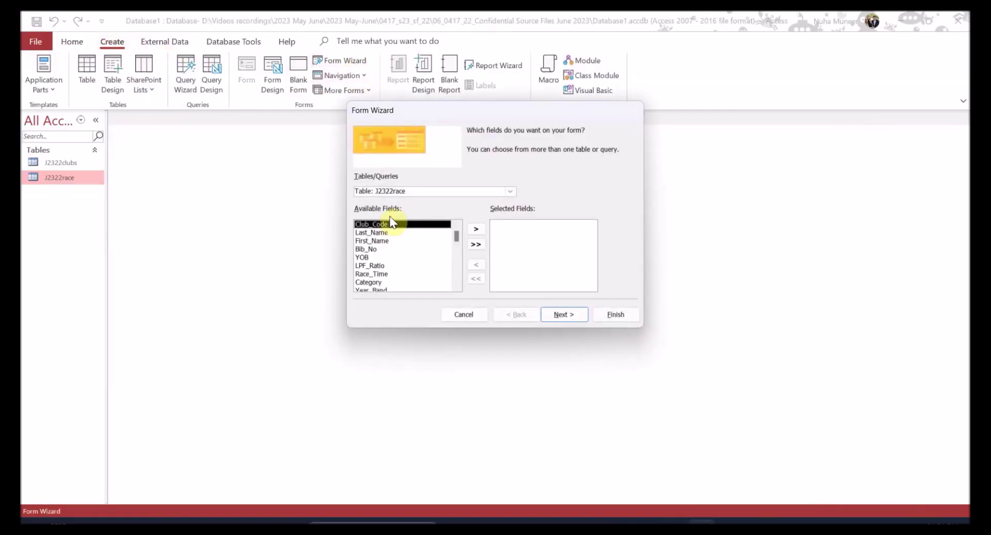
left_click(510, 192)
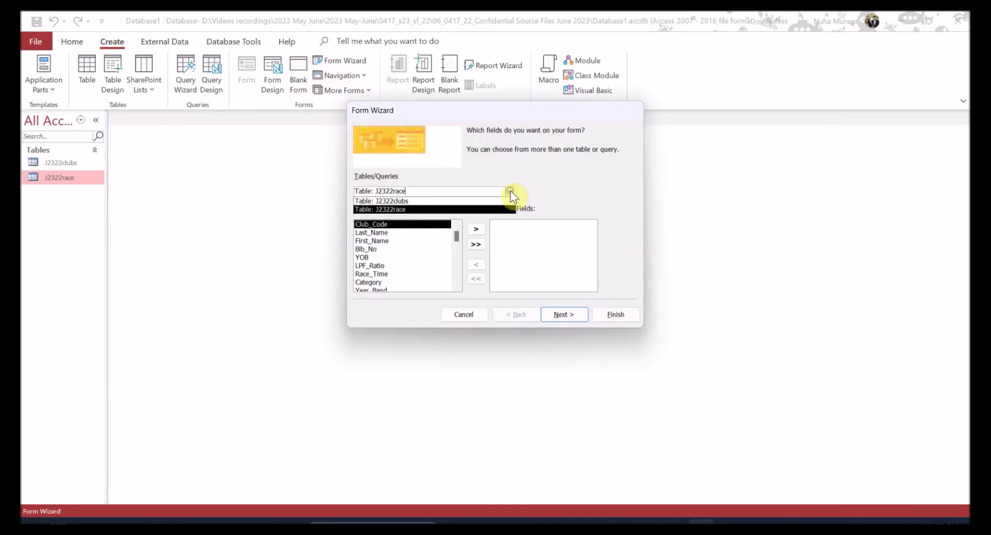
left_click(442, 209)
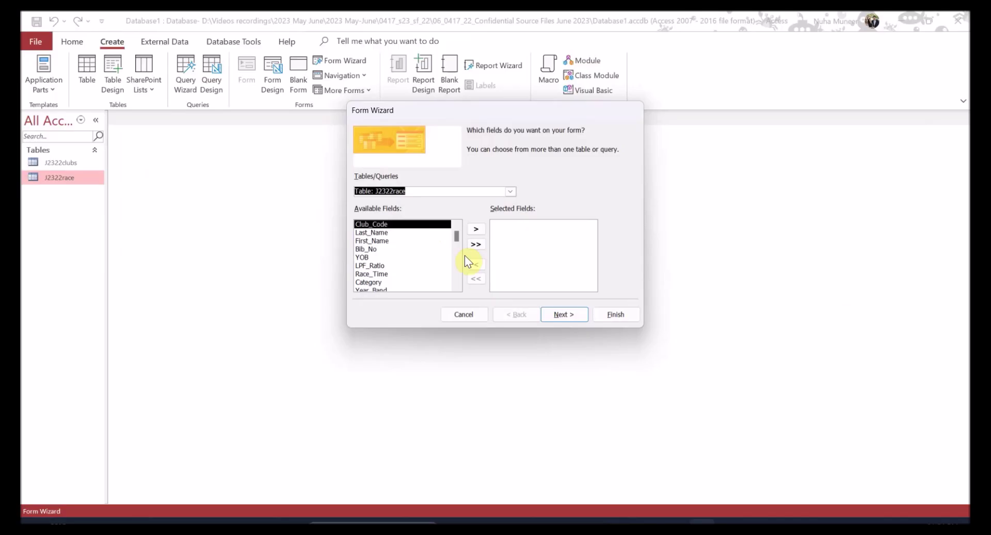
left_click(478, 245)
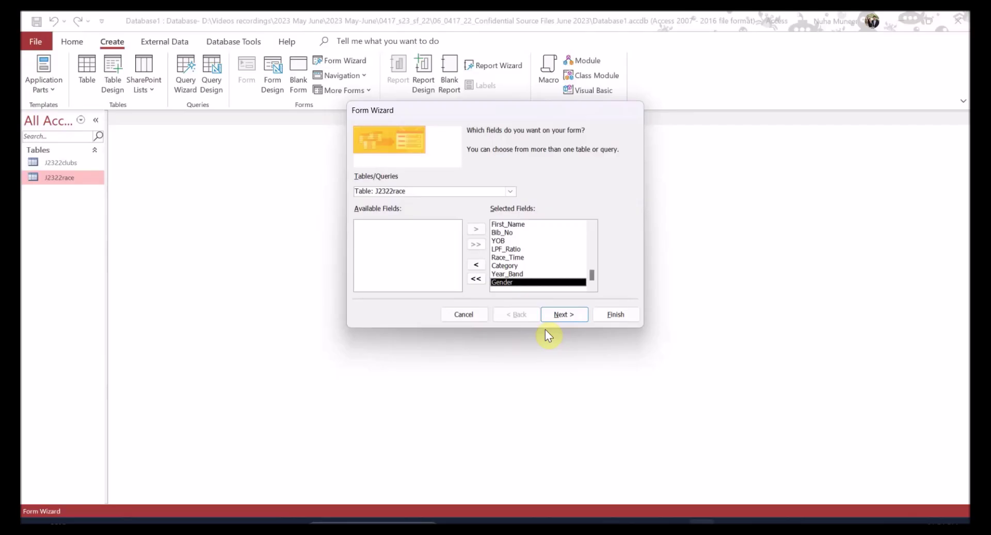
left_click(559, 314)
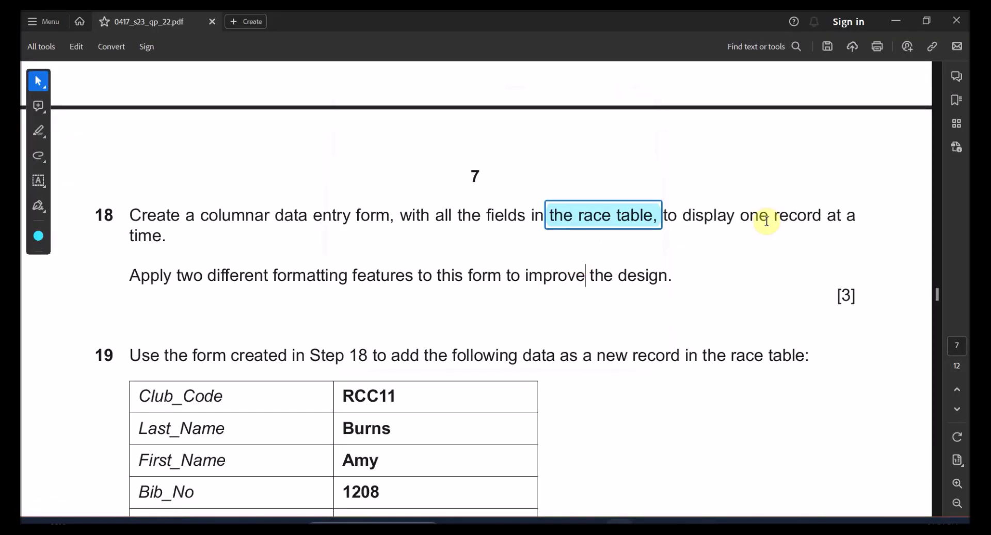
- Highlight 'columnar data' in the task, choose the Columnar layout and finish the form
left_click_drag(201, 215, 308, 216)
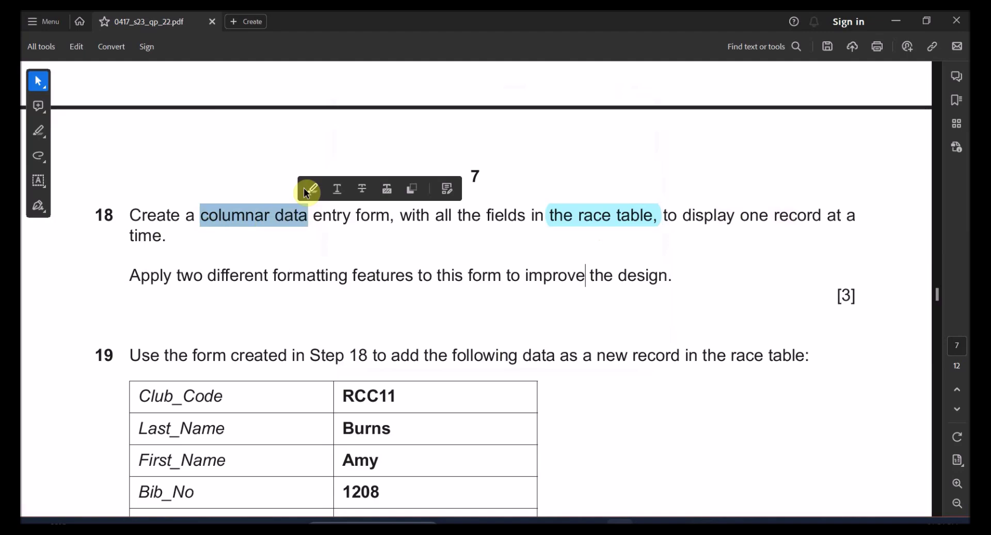
left_click(310, 190)
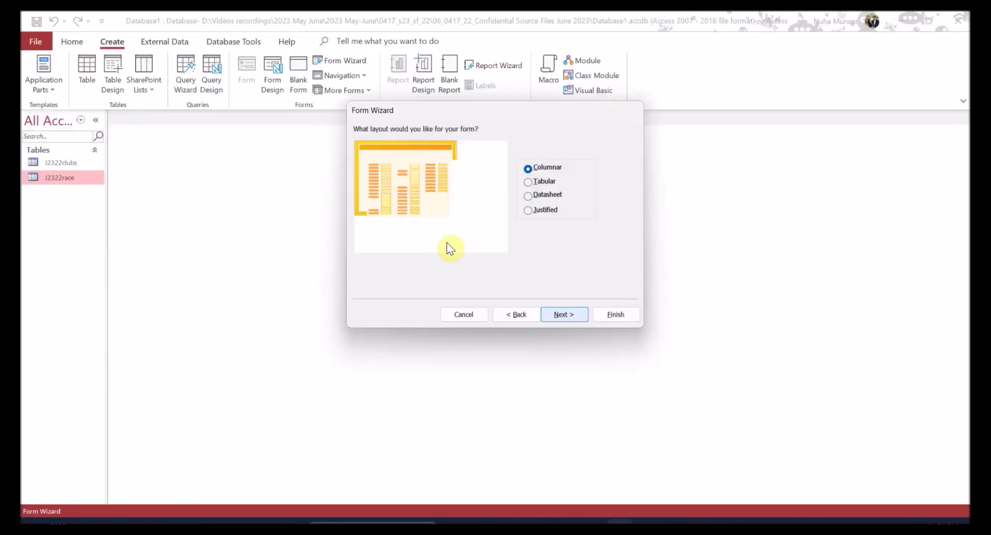
left_click(542, 170)
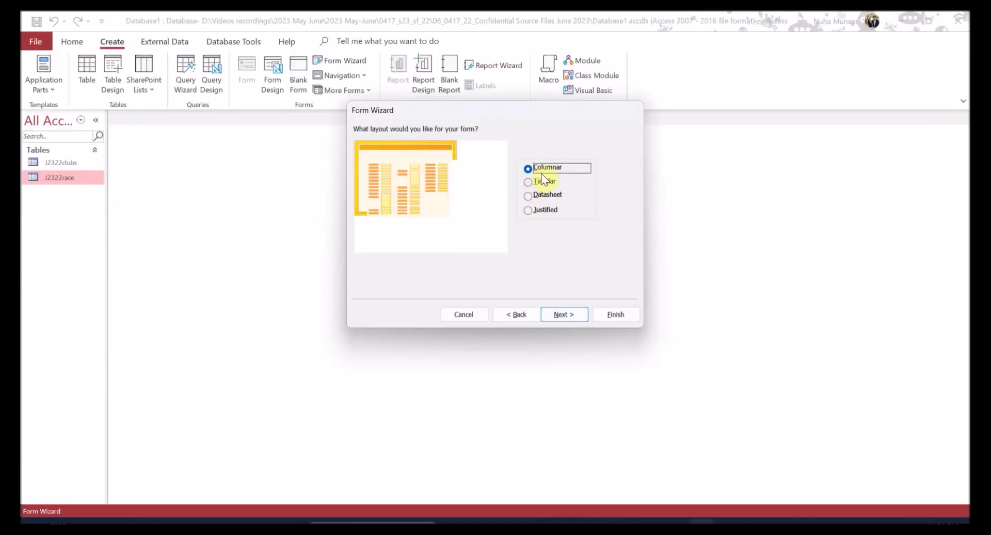
left_click(568, 321)
key("alt+Tab")
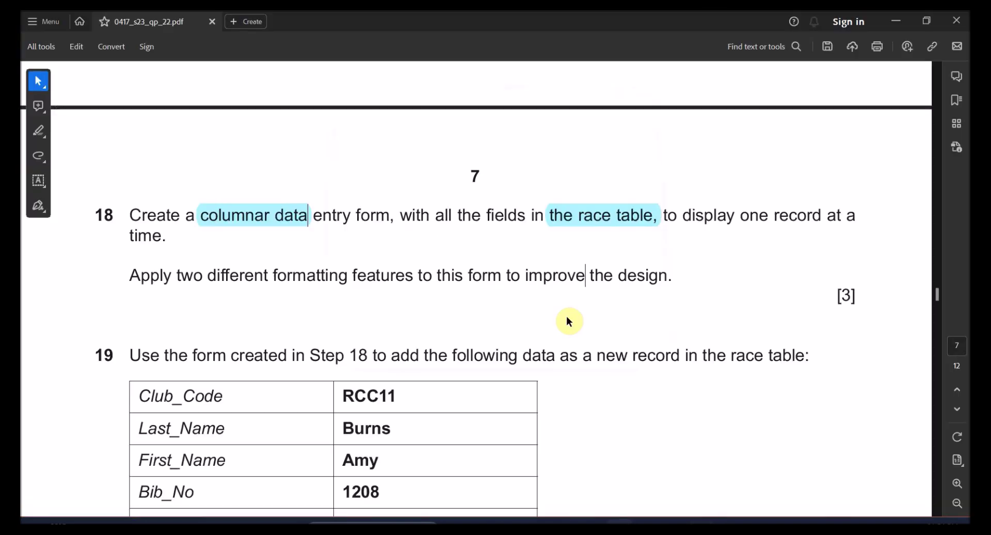
key("alt+Tab")
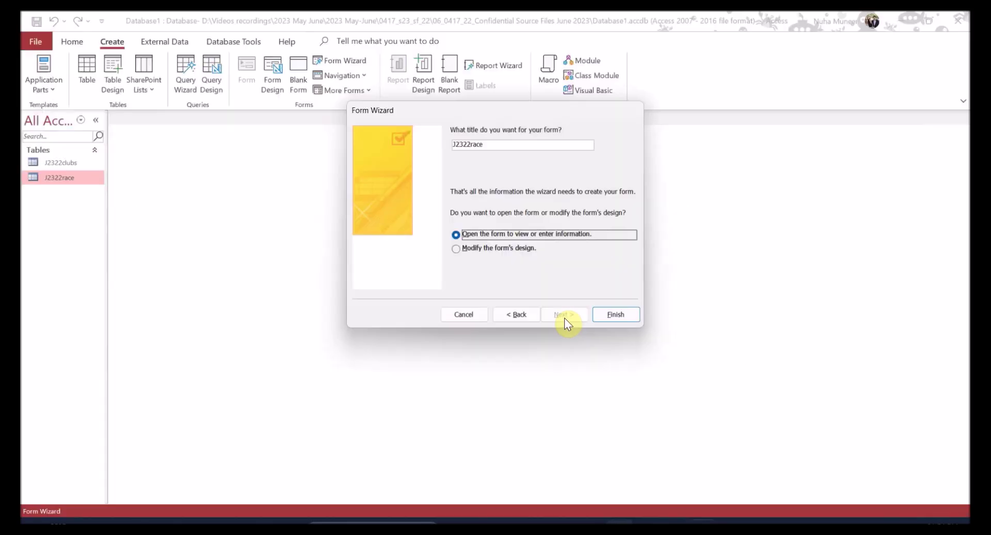
left_click(616, 316)
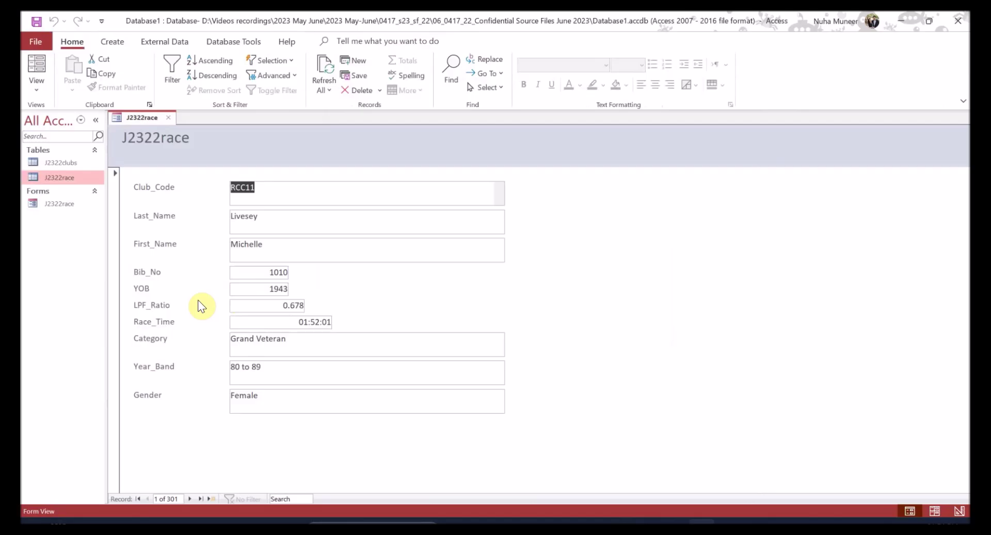
- Review the two-formatting-features requirement and switch the form to Layout View
key("alt+Tab")
left_click_drag(178, 276, 449, 280)
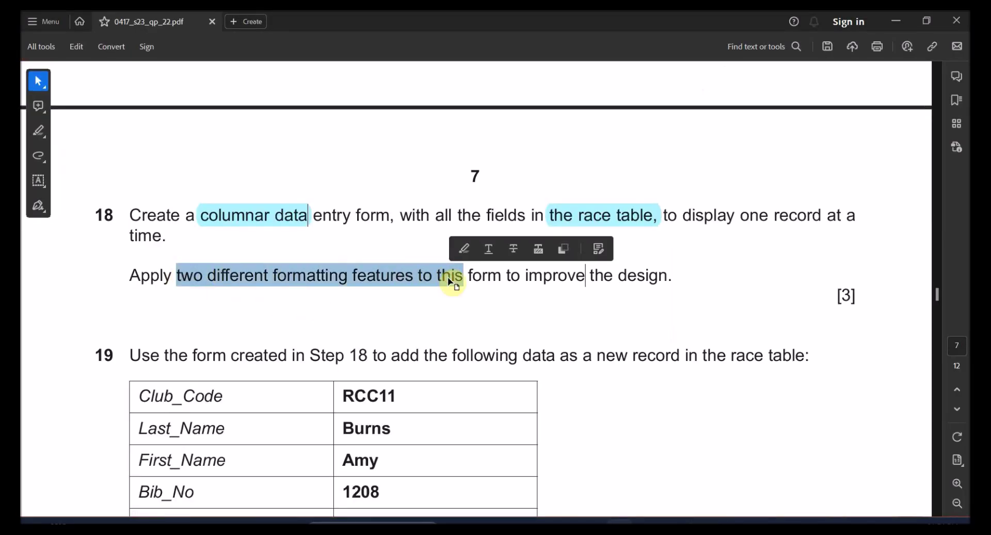
key("alt+Tab")
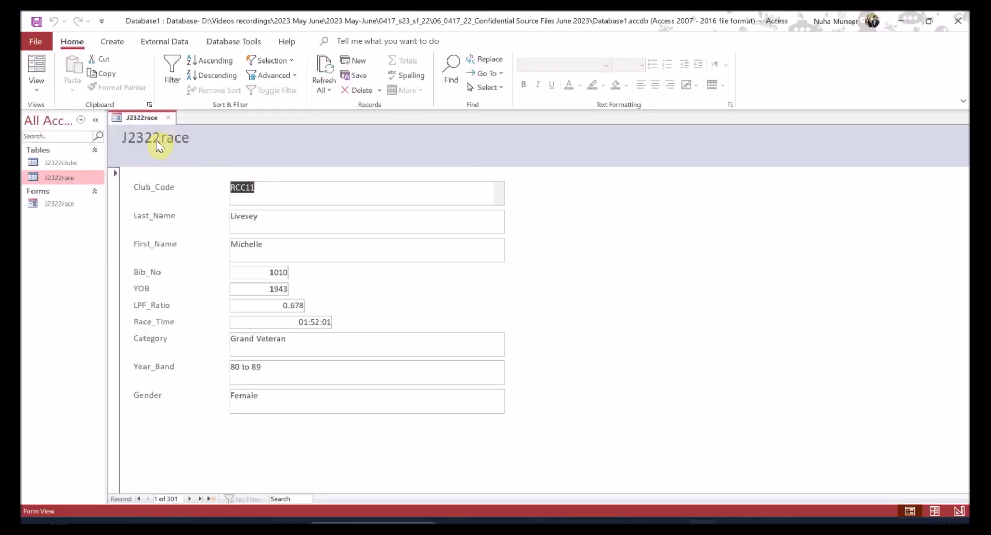
left_click(36, 85)
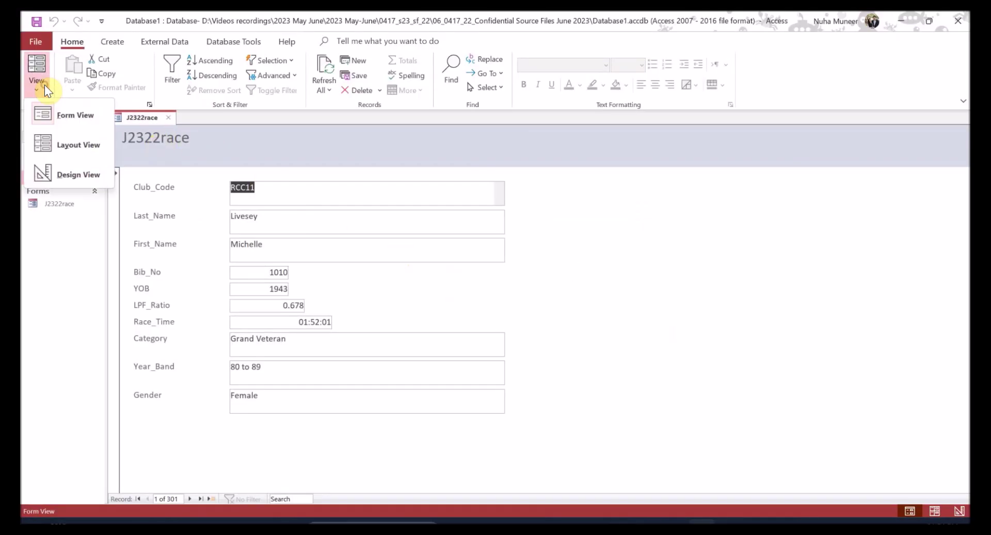
left_click(78, 149)
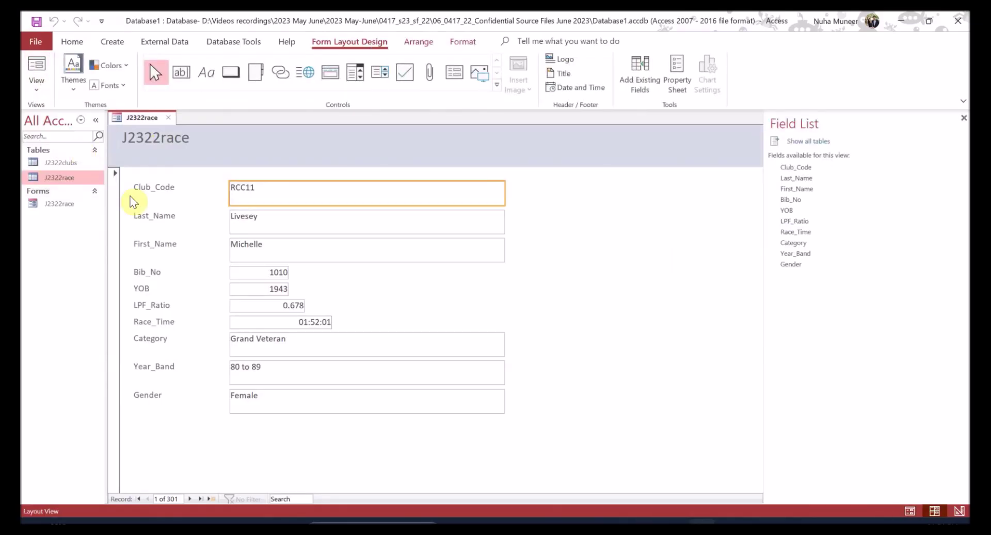
- Retitle the form from J2322race to 'Race Details'
left_click(167, 140)
double_click(163, 139)
left_click(162, 139)
double_click(174, 145)
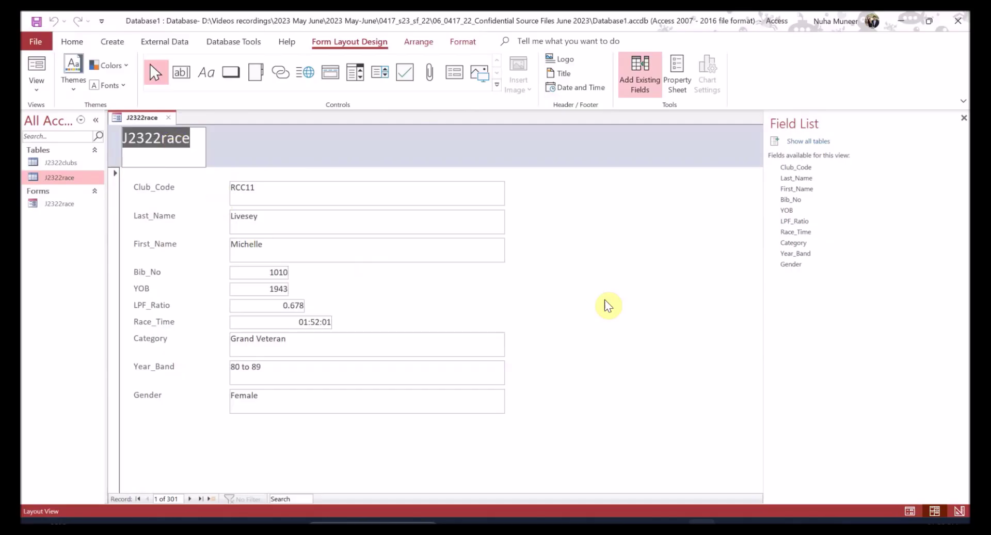
type("Rac")
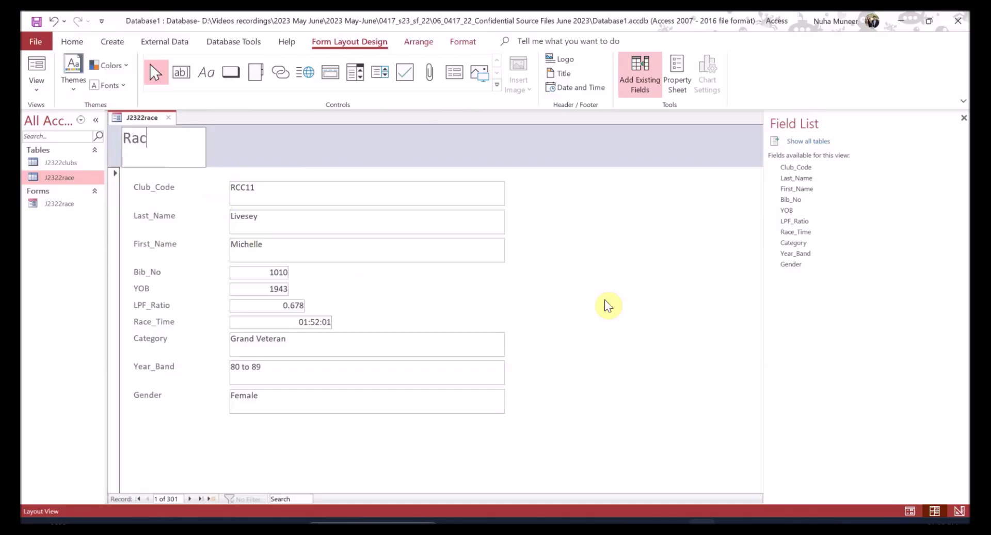
type("e details")
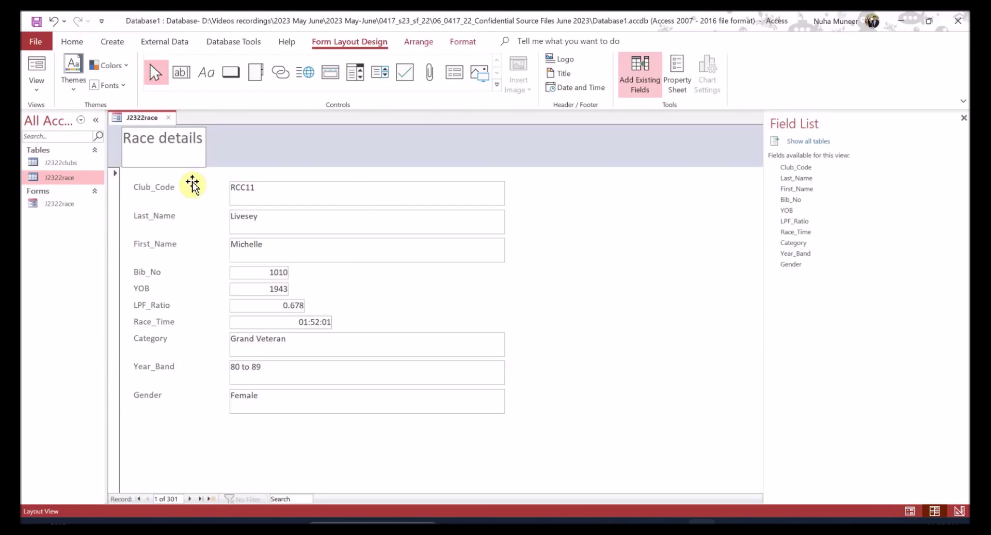
key("Caps_Lock")
type("D")
- Change the Club_Code and Last_Name labels to use spaces instead of underscores
left_click(293, 243)
left_click(289, 217)
left_click(287, 192)
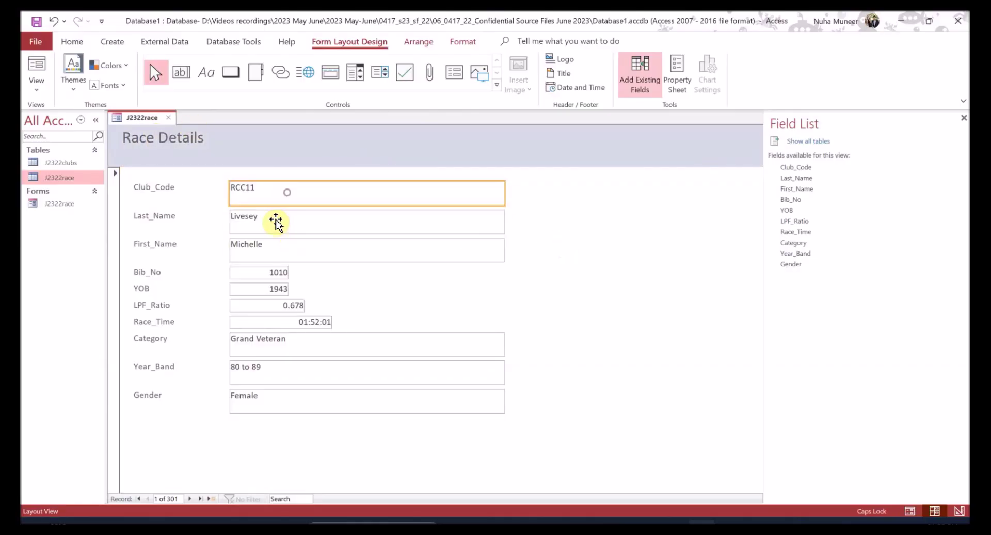
left_click(137, 216)
left_click(151, 243)
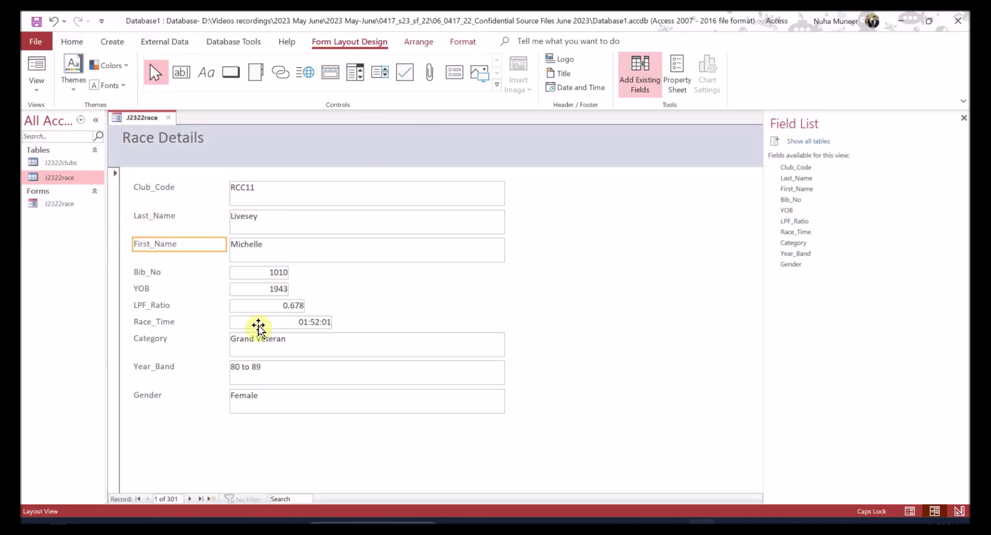
left_click(153, 189)
left_click(155, 189)
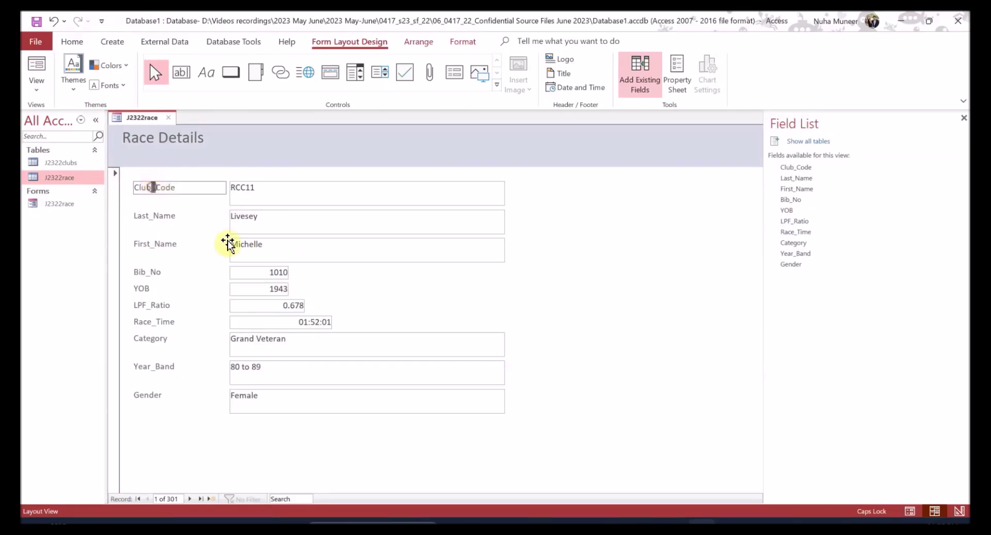
left_click(160, 219)
left_click(154, 216)
key("BackSpace")
- Rename the First_Name, Bib_No, LPF_Ratio and Race_Time labels with spaces instead of underscores
left_click(157, 244)
left_click(158, 245)
key("BackSpace")
left_click(150, 271)
left_click(148, 270)
key("BackSpace")
left_click(151, 305)
left_click(150, 306)
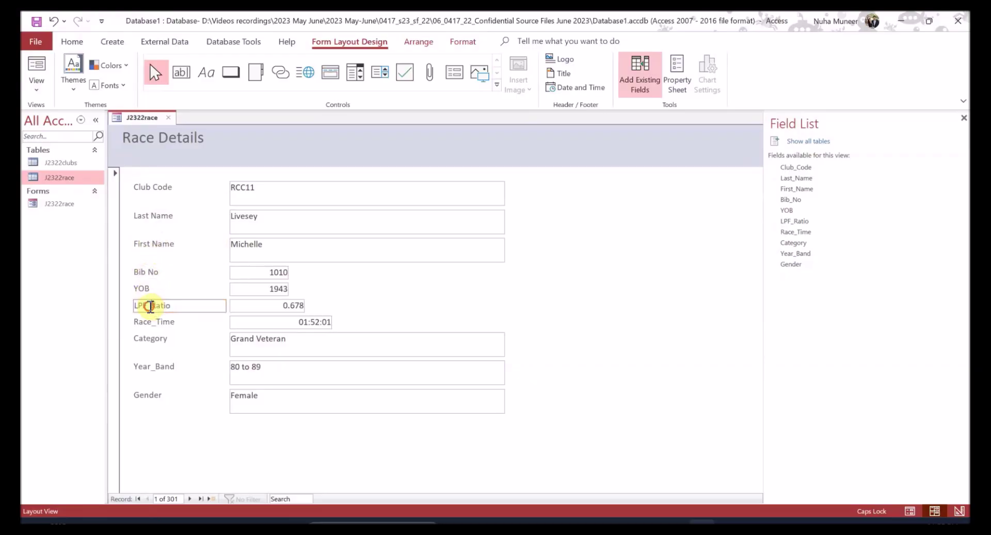
key("BackSpace")
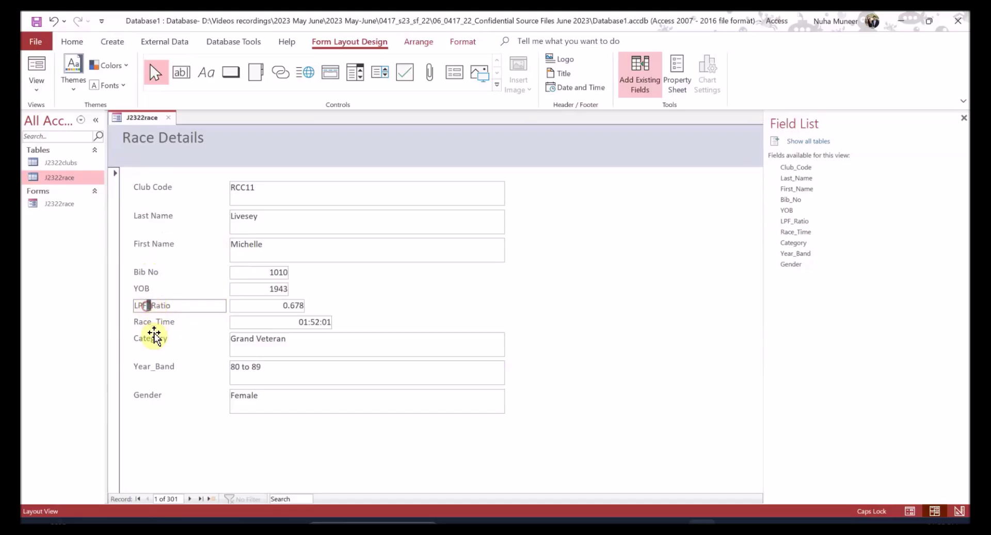
left_click(155, 322)
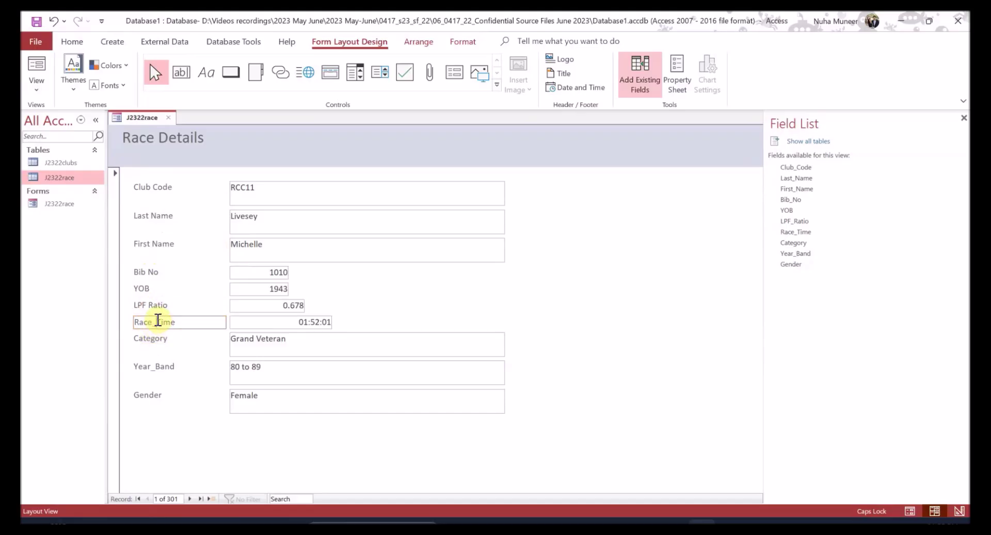
key("BackSpace")
left_click(157, 366)
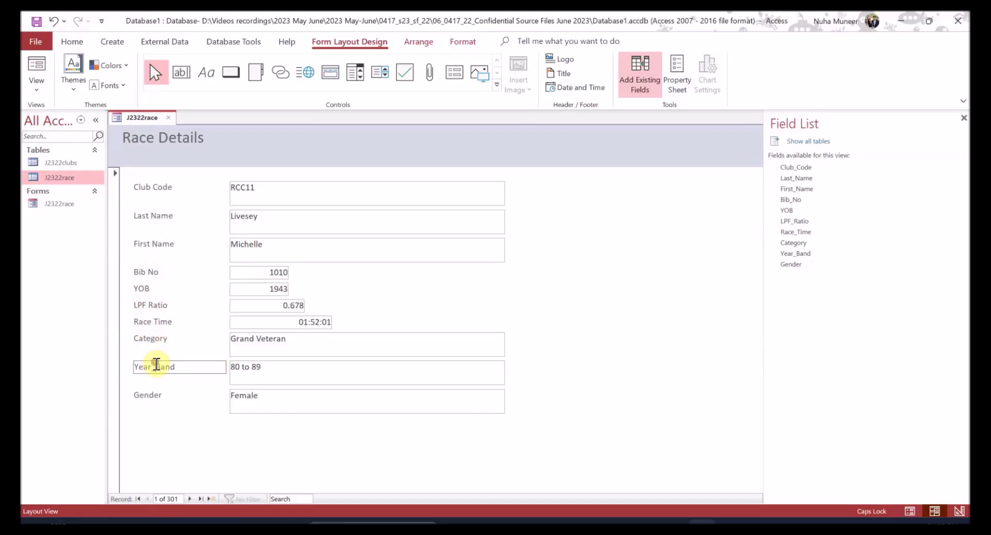
- Finish renaming the label to 'Year Band' and select all eleven field labels from Gender to Club Code
left_click(208, 429)
left_click(148, 395)
left_click(155, 367, "ctrl")
left_click(158, 339, "ctrl")
left_click(157, 322, "ctrl")
left_click(156, 305, "ctrl")
left_click(155, 289, "ctrl")
left_click(155, 272, "ctrl")
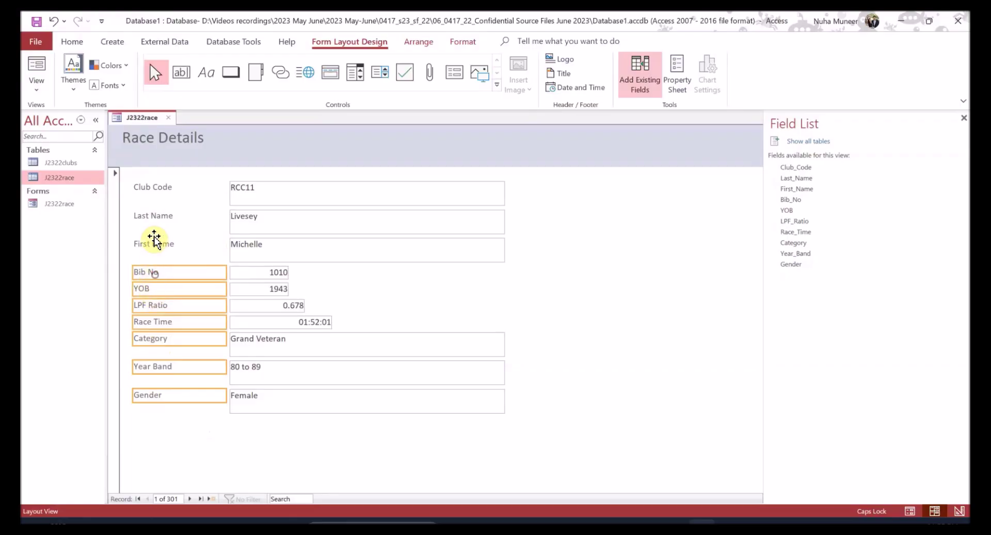
left_click(158, 244, "ctrl")
left_click(159, 218, "ctrl")
left_click(164, 188, "ctrl")
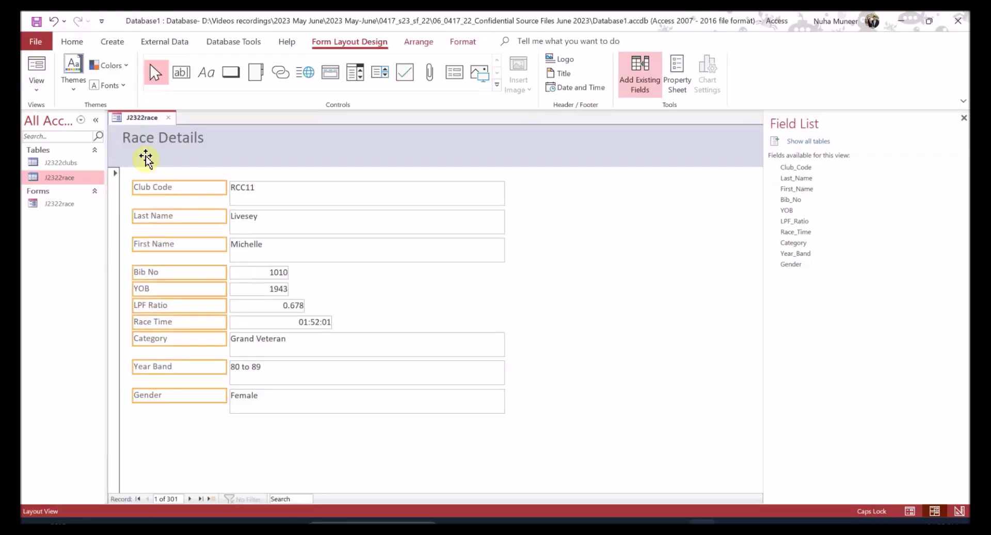
- Make the selected labels Automatic black, bold and 12-point (after briefly trying 16)
left_click(71, 41)
left_click(580, 85)
left_click(584, 103)
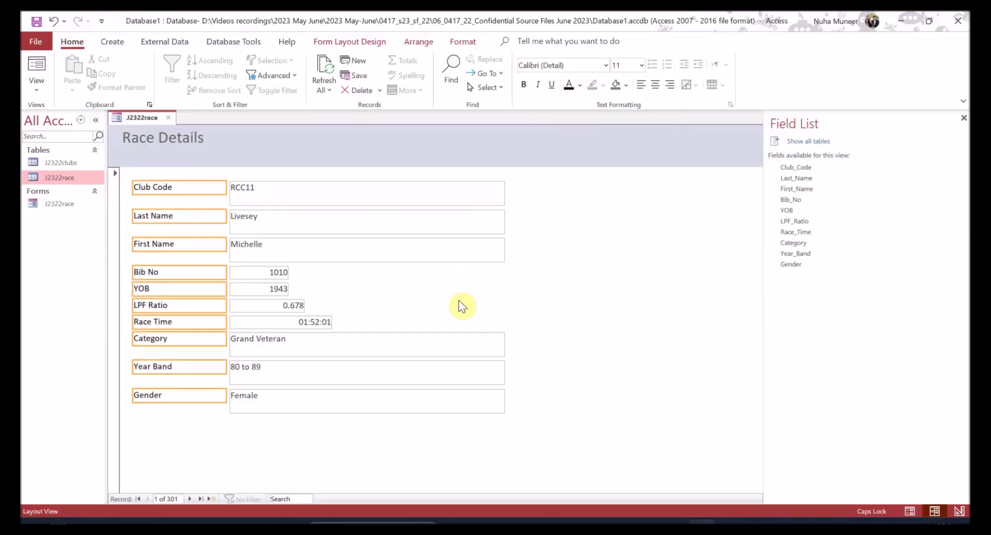
left_click(523, 83)
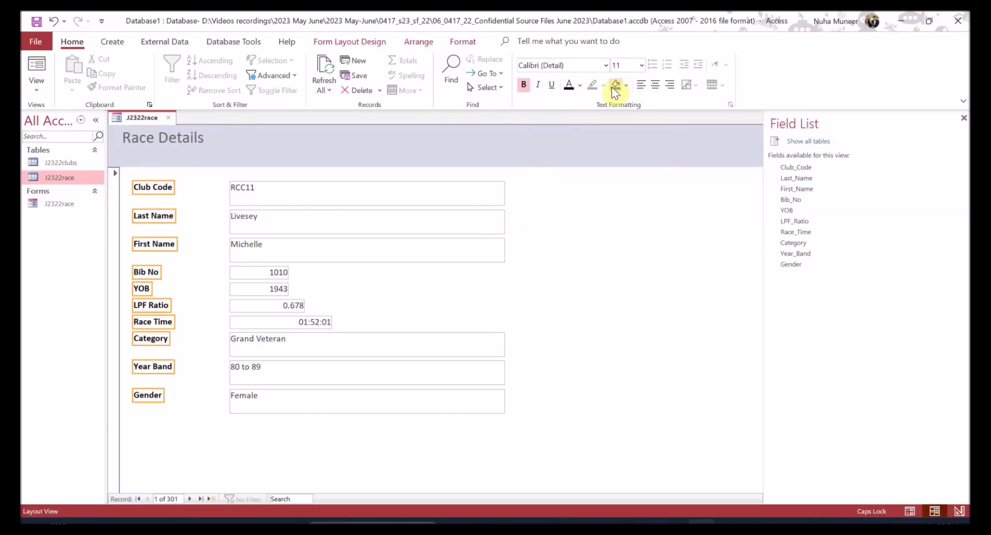
left_click(642, 65)
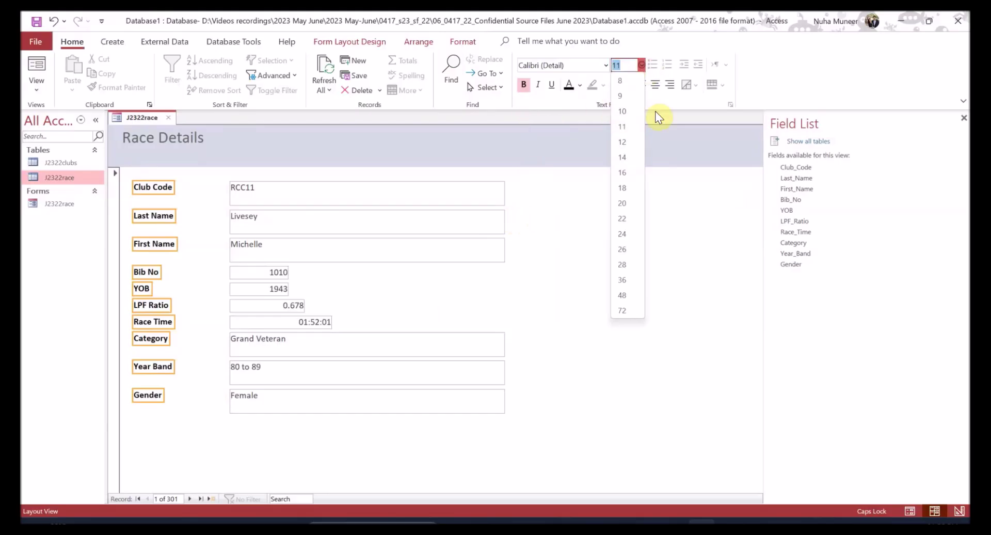
left_click(626, 175)
left_click(643, 66)
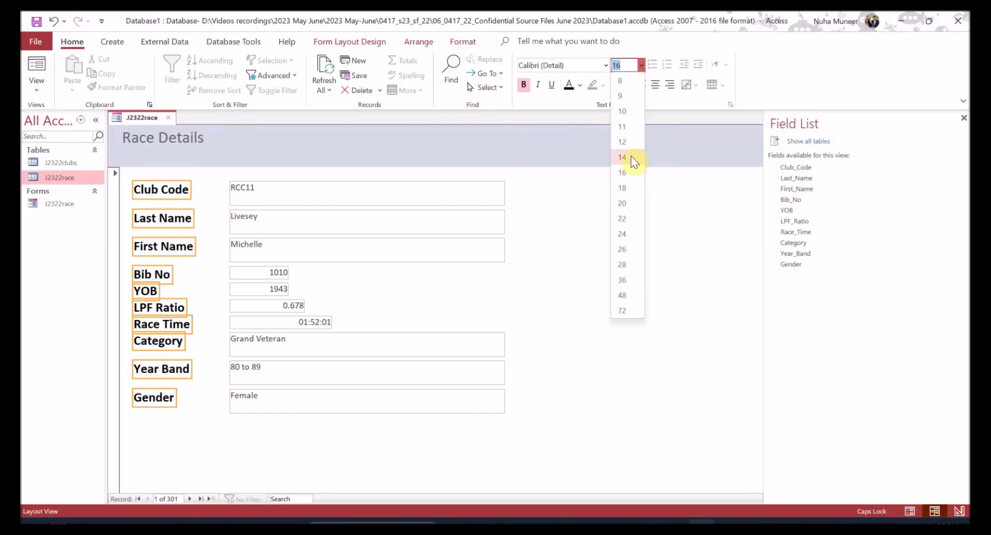
left_click(628, 142)
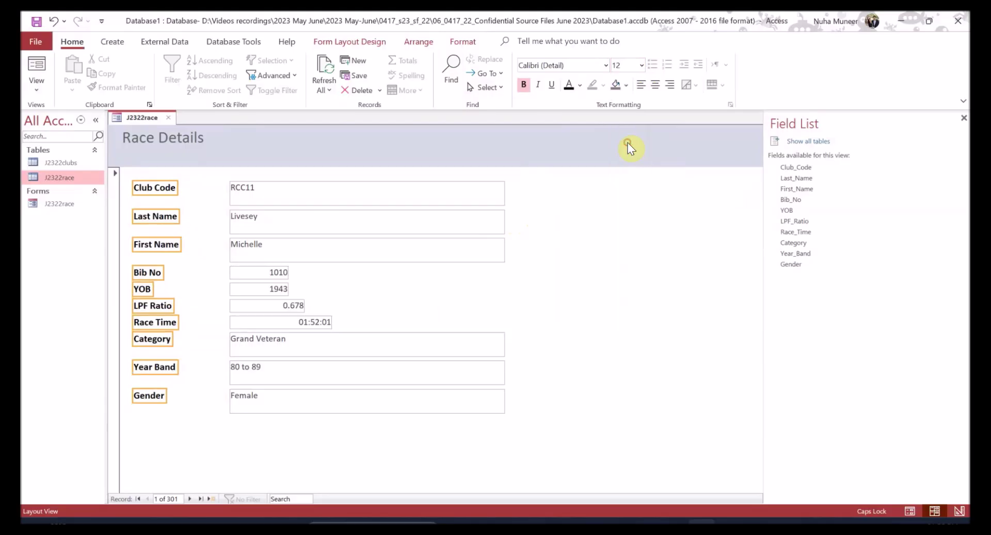
left_click(519, 281)
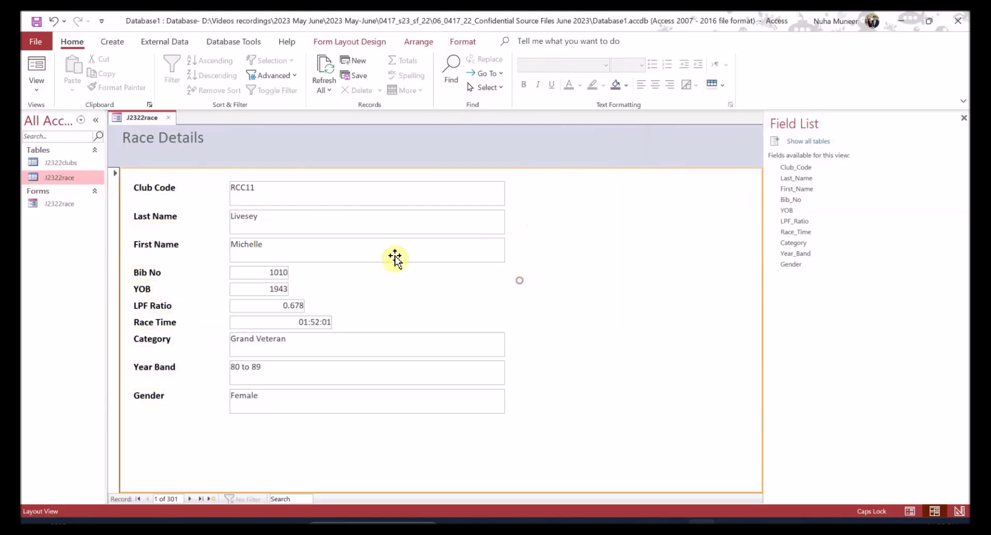
- Shorten the tall Club Code, Last Name and First Name text boxes
left_click(251, 196)
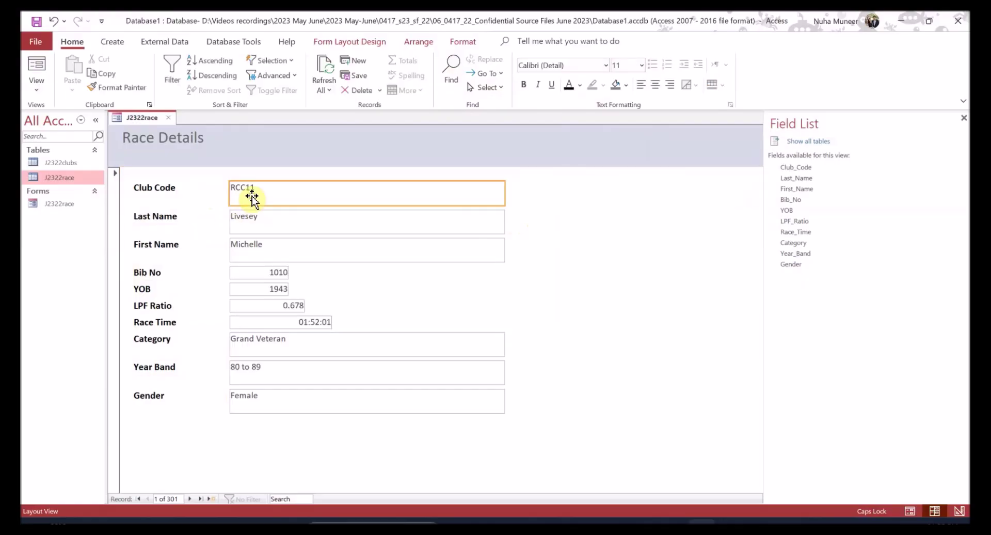
left_click(258, 221, "ctrl")
left_click(266, 252, "ctrl")
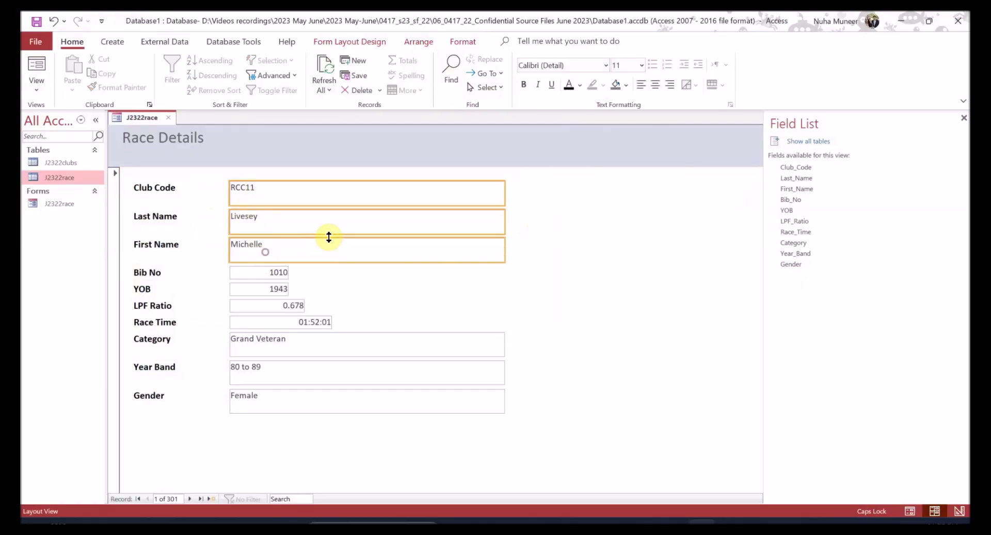
left_click_drag(324, 235, 325, 225)
left_click(445, 288)
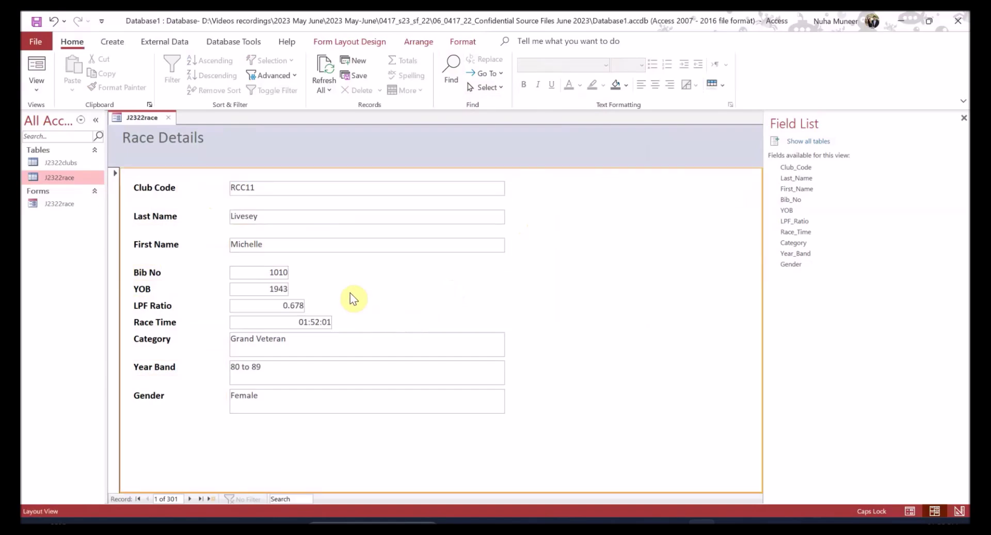
- Select the Bib No box and look through the Format, Arrange, Design and Home ribbon options
left_click(283, 273)
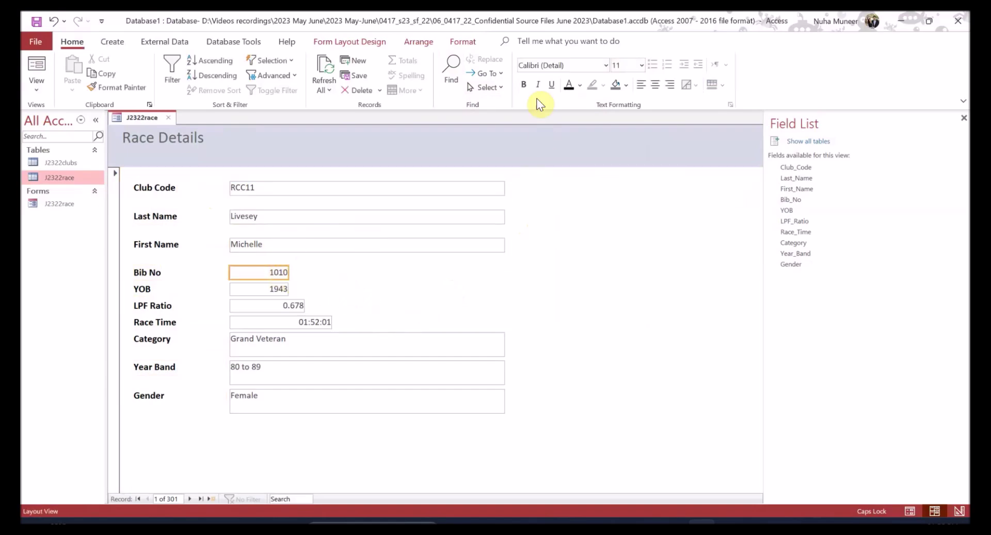
left_click(467, 44)
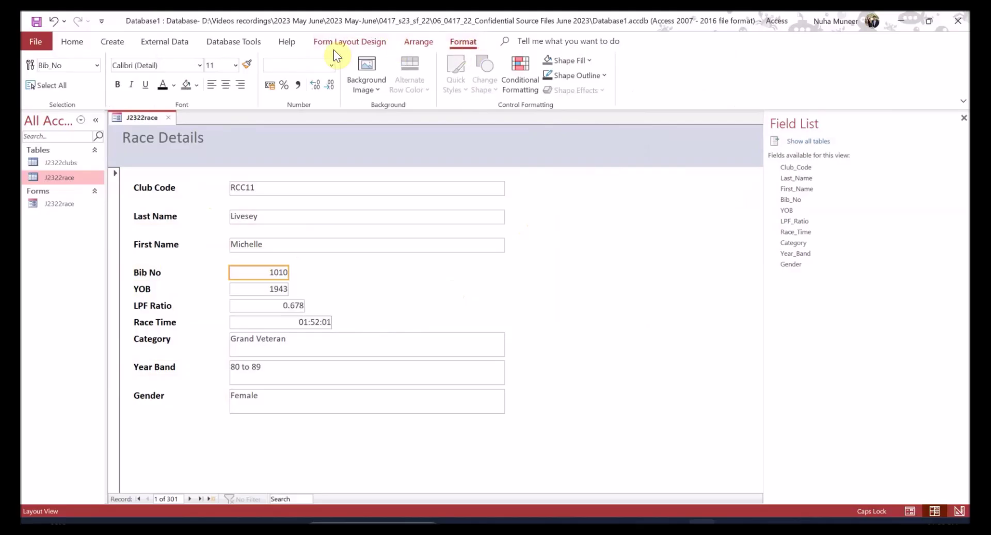
left_click(413, 42)
left_click(373, 41)
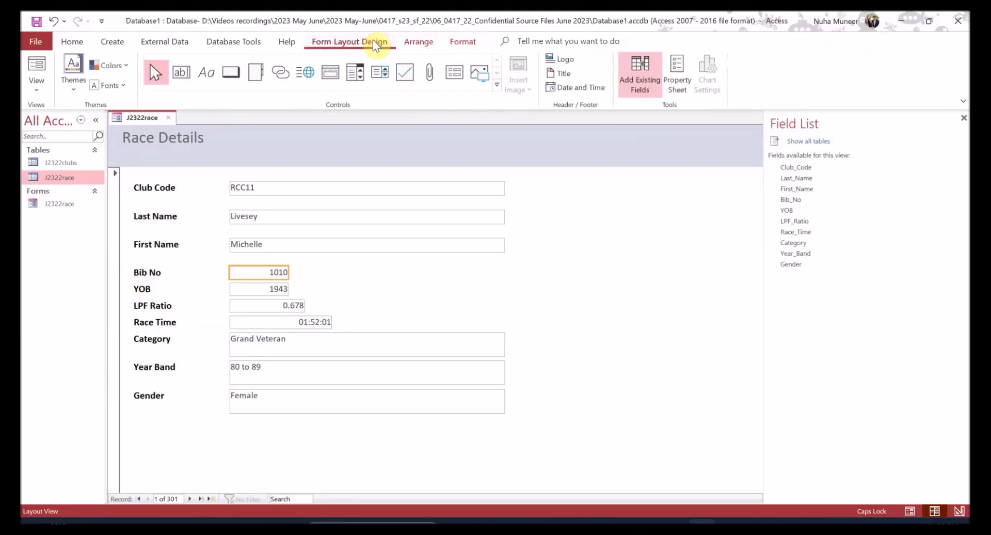
left_click(457, 43)
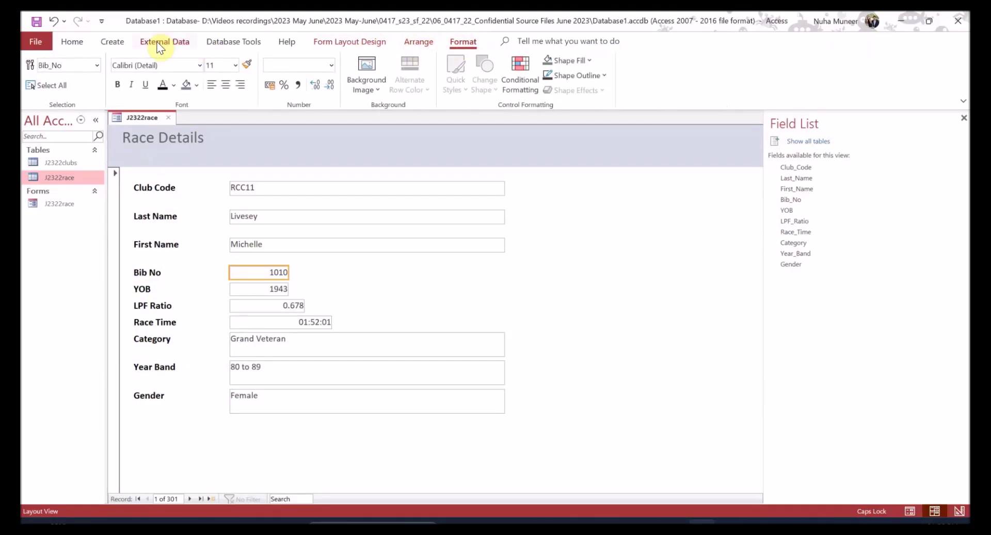
left_click(68, 41)
left_click(455, 42)
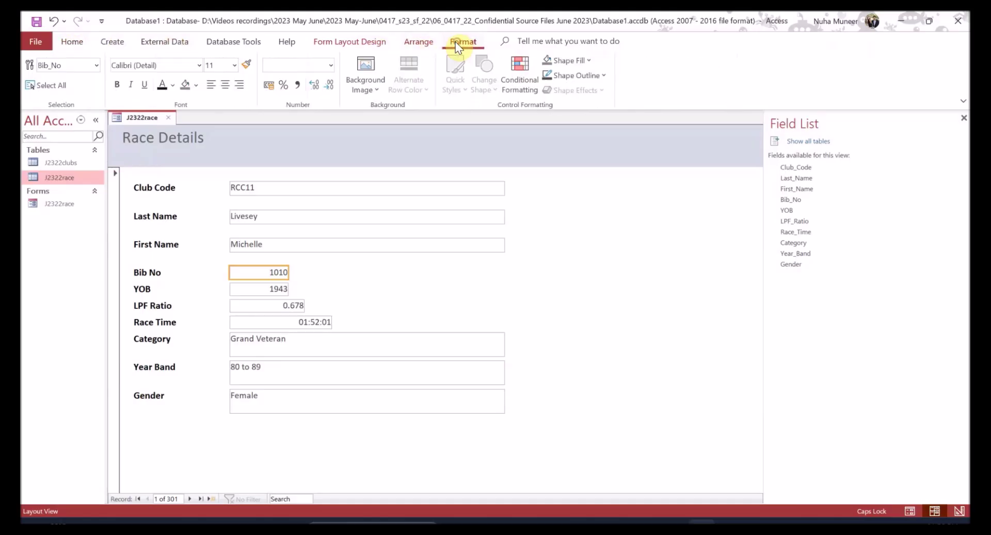
- Shorten the Club Code, Last Name and First Name boxes slightly more, then undo that change
left_click(264, 190)
left_click(257, 219, "shift")
left_click(259, 244, "shift")
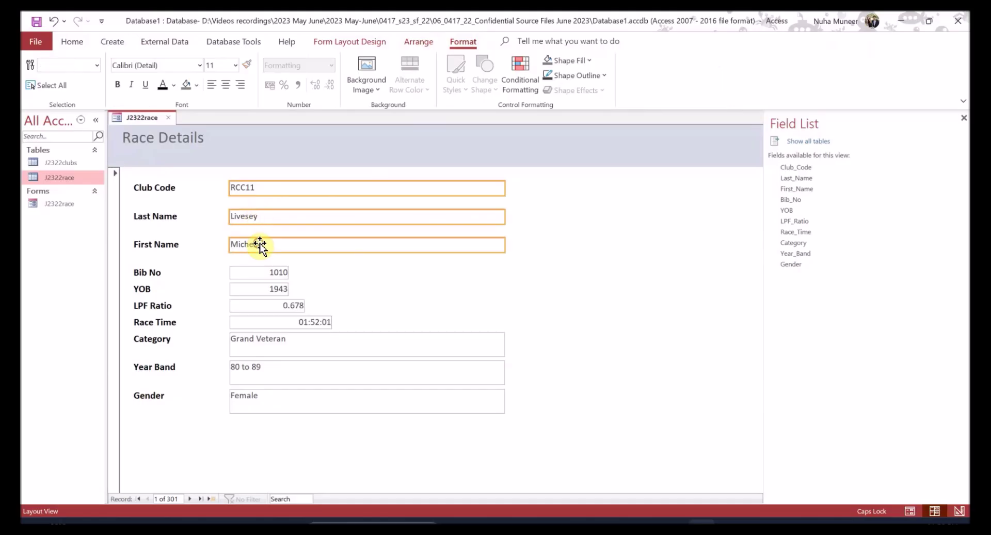
left_click_drag(284, 251, 284, 248)
left_click(345, 277)
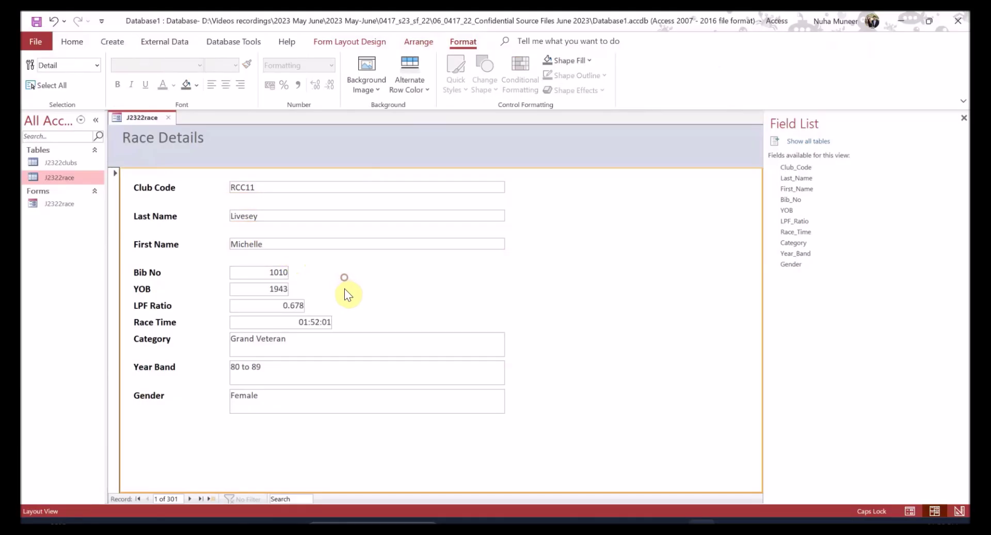
key("ctrl+z")
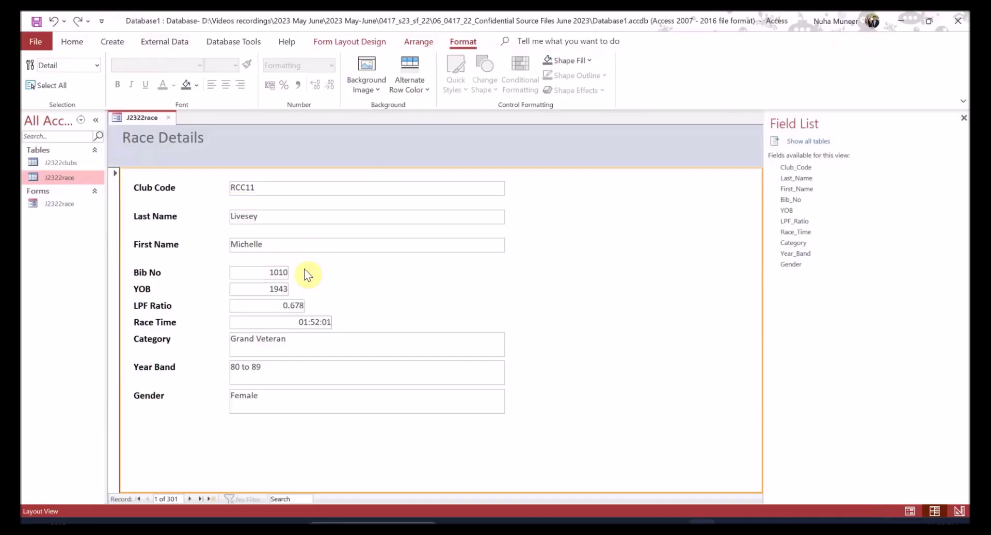
left_click(303, 249)
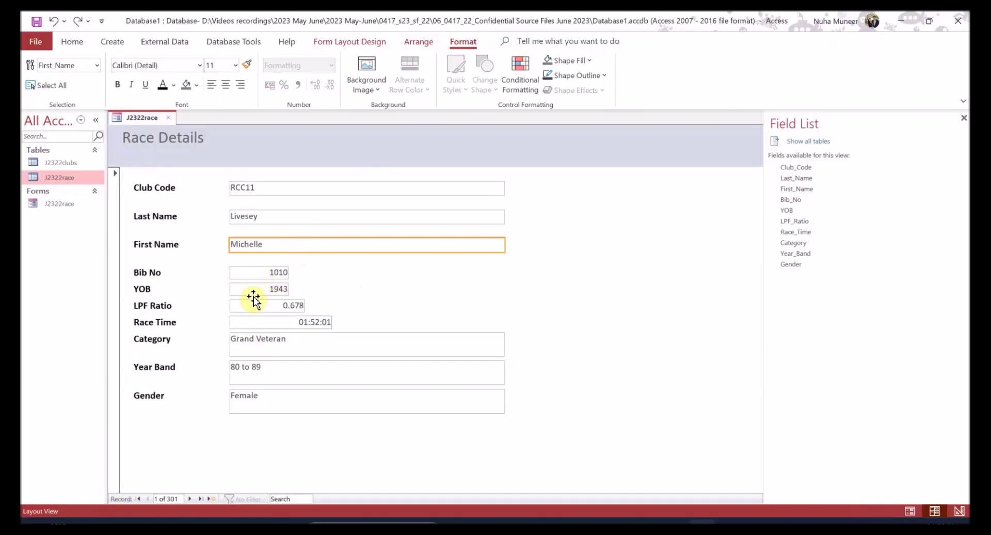
- Shorten the Category, Year Band and Gender boxes to one line, then make them slightly taller to match
left_click(272, 341)
left_click(264, 375, "shift")
left_click(260, 404, "shift")
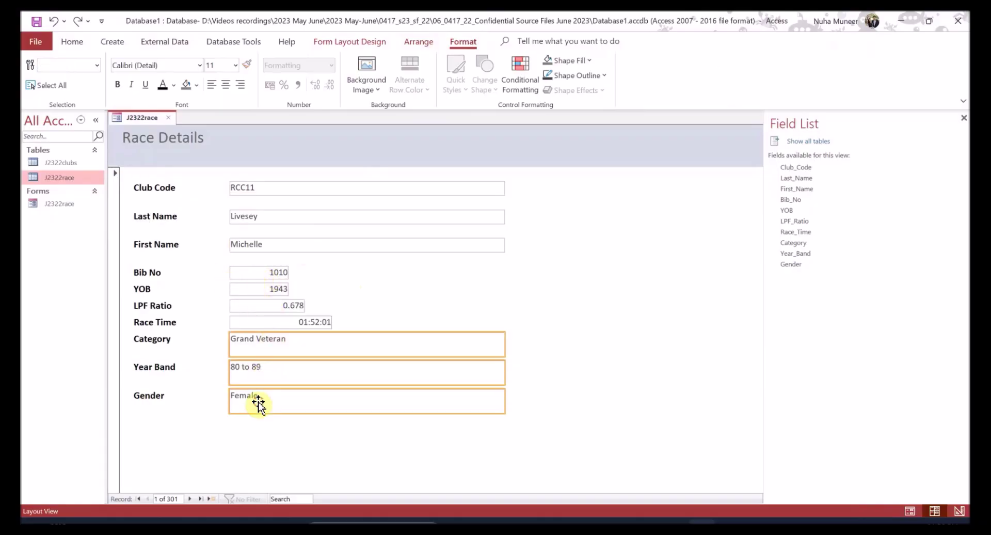
left_click_drag(355, 413, 352, 403)
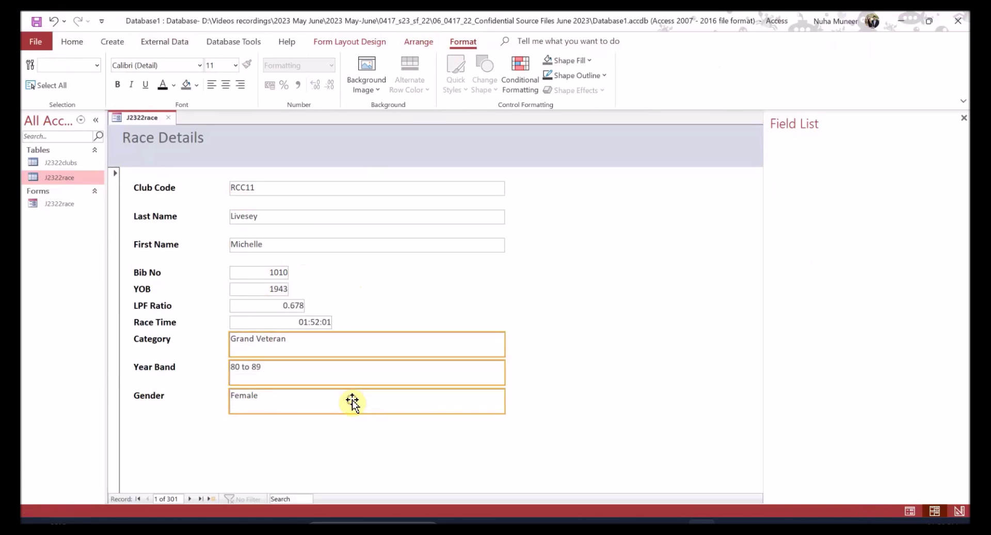
left_click(345, 427)
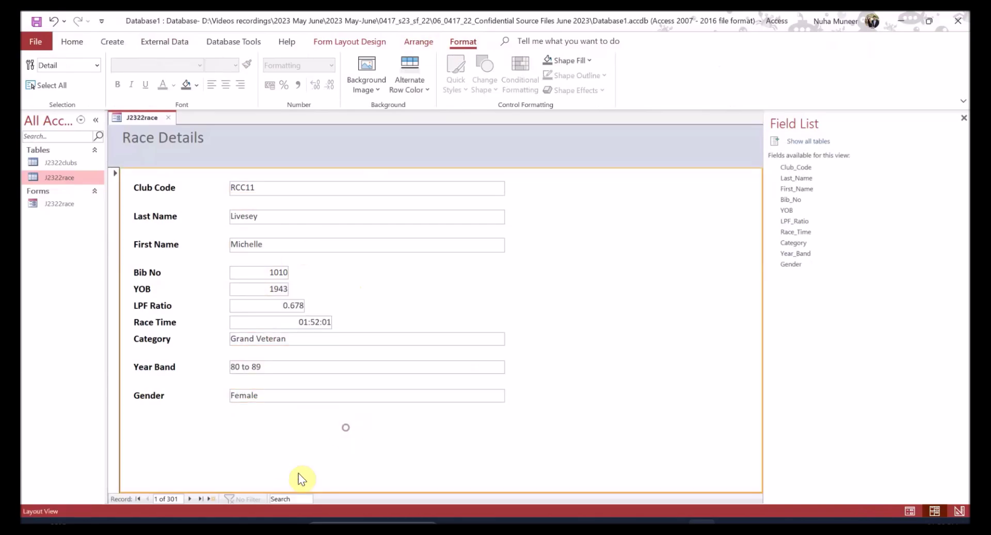
left_click(277, 398)
left_click(279, 366, "shift")
left_click(279, 339, "shift")
left_click_drag(278, 402, 278, 404)
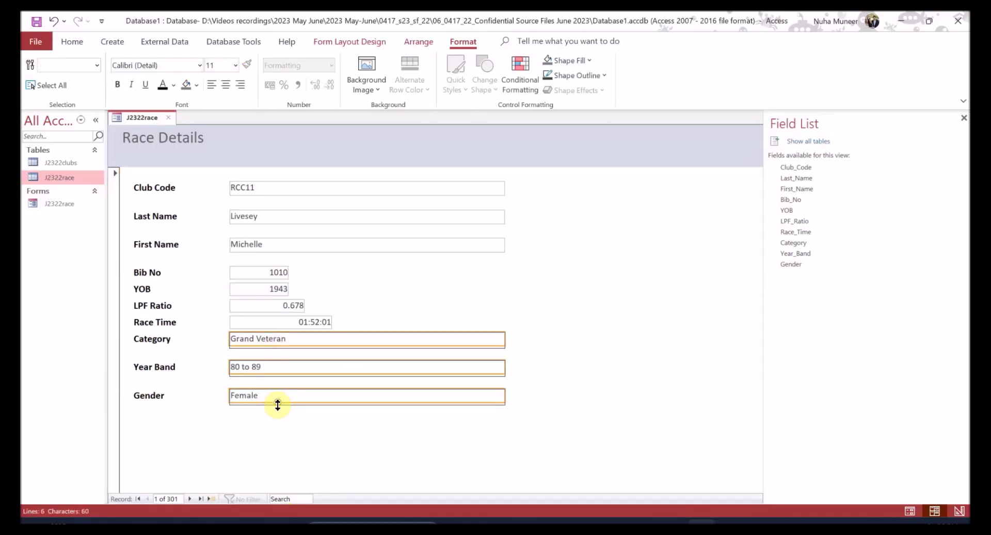
- Move the Category box out beside Race Time and bring up its context menu
left_click(293, 343)
left_click_drag(310, 343, 373, 331)
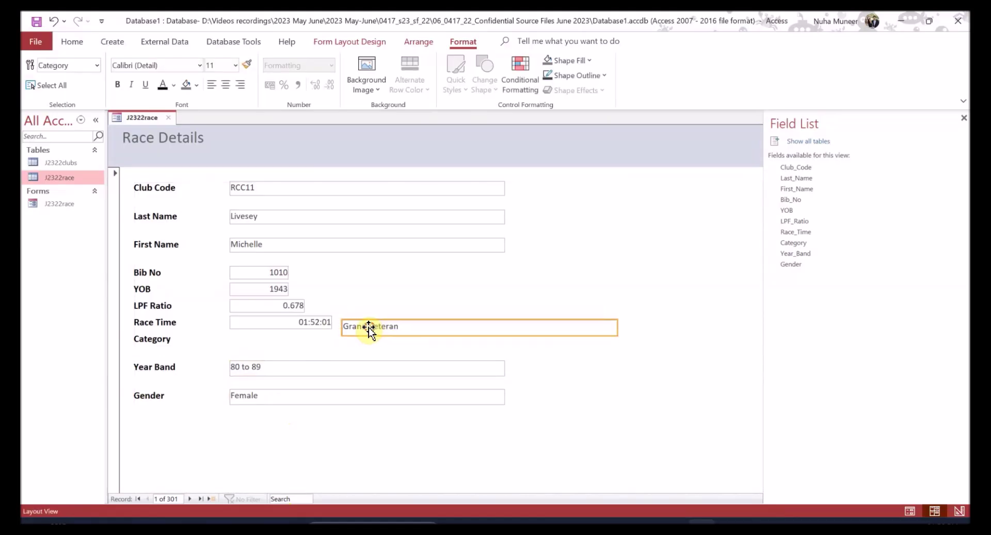
right_click(383, 326)
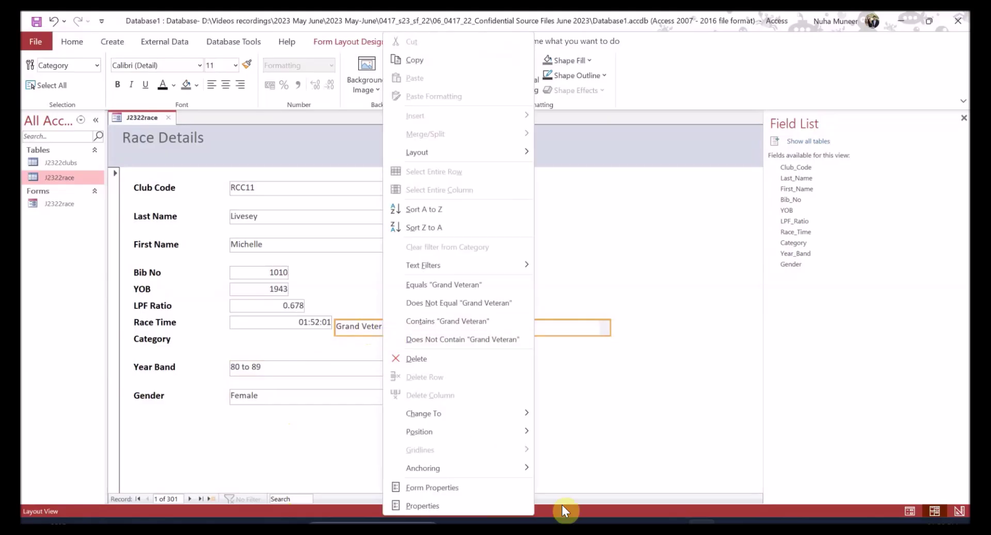
- Move the Category box onto the Category row and check Race Time's height in the Property Sheet
left_click(422, 506)
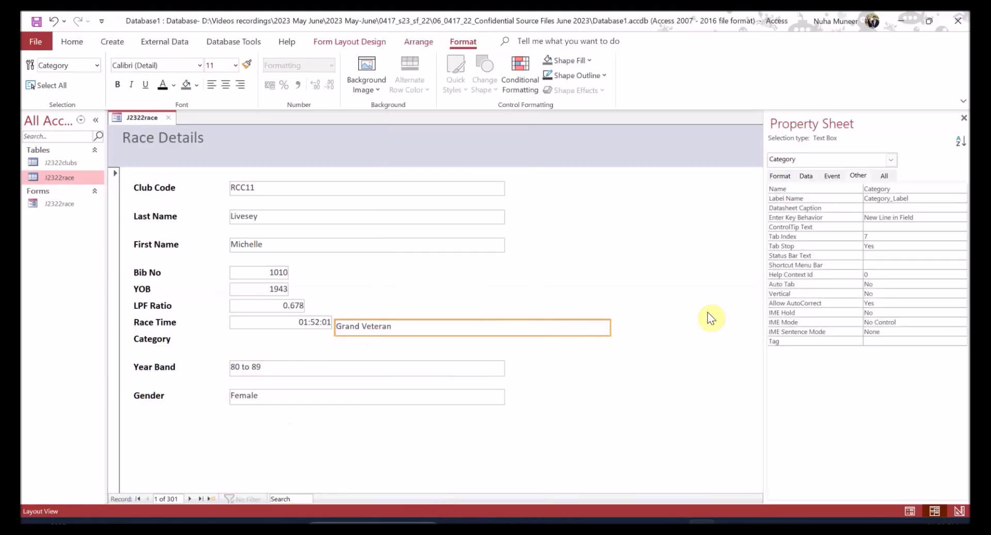
left_click(779, 175)
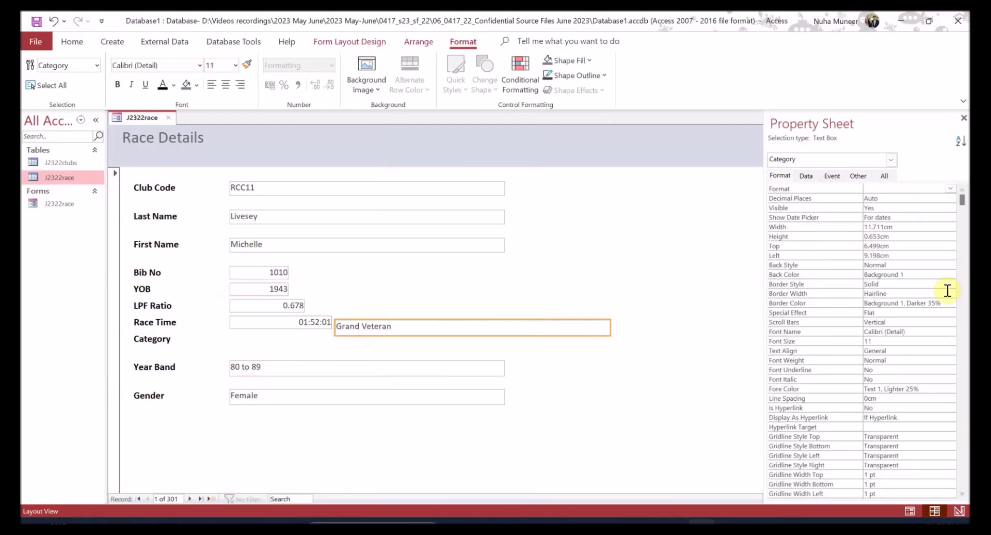
left_click_drag(467, 333, 336, 347)
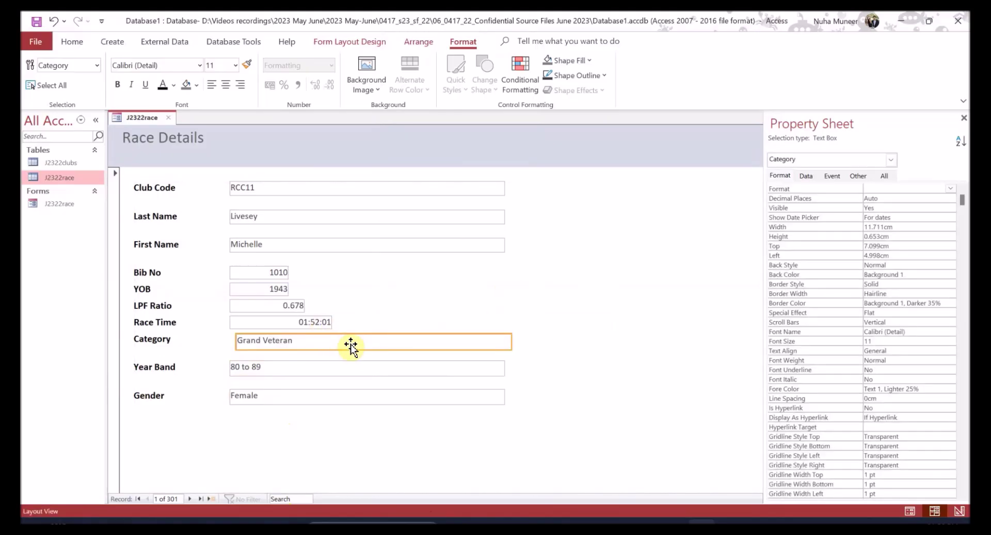
key("ctrl+z")
key("ctrl+y")
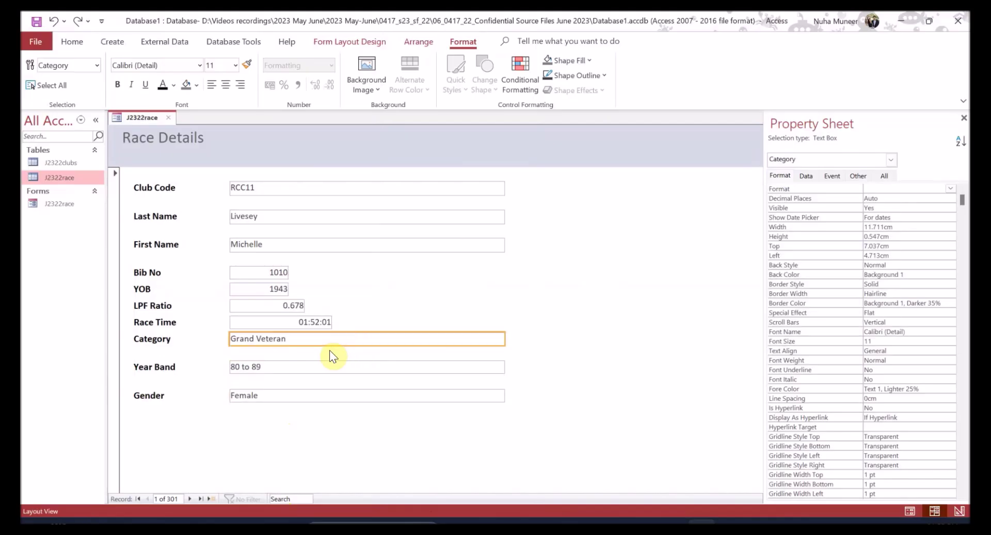
left_click(298, 322)
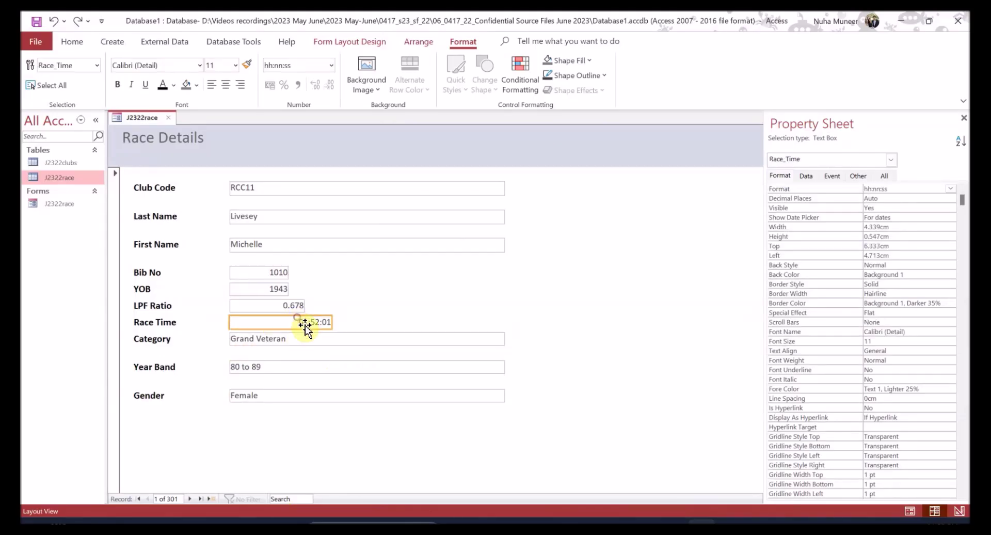
double_click(889, 236)
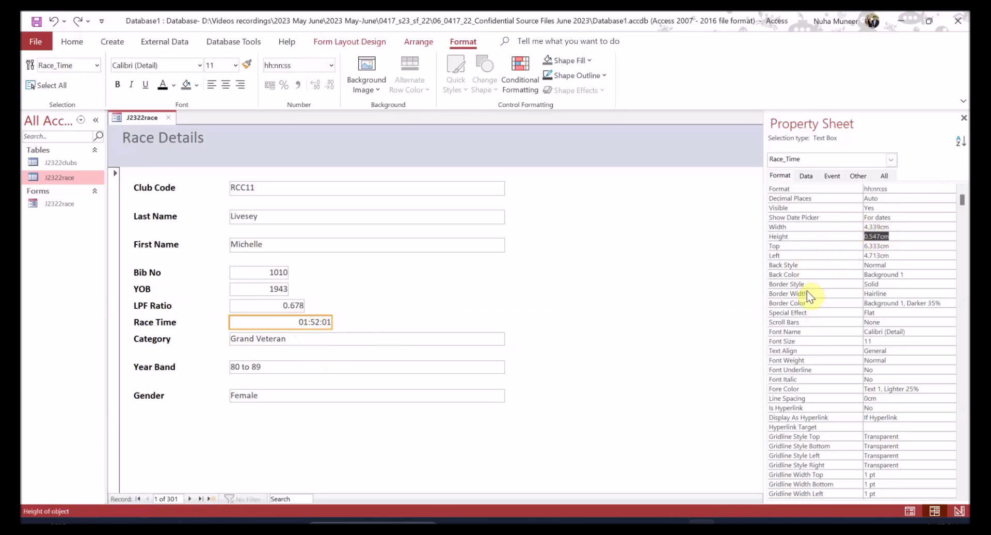
- Set all ten text boxes, Club Code through Gender, to a 0.549cm height
left_click(323, 192)
left_click(313, 219, "ctrl")
left_click(303, 243, "ctrl")
left_click(278, 274, "ctrl")
left_click(276, 289, "ctrl")
left_click(277, 305, "ctrl")
left_click(276, 321, "ctrl")
left_click(272, 338, "ctrl")
left_click(266, 368, "ctrl")
left_click(265, 394, "ctrl")
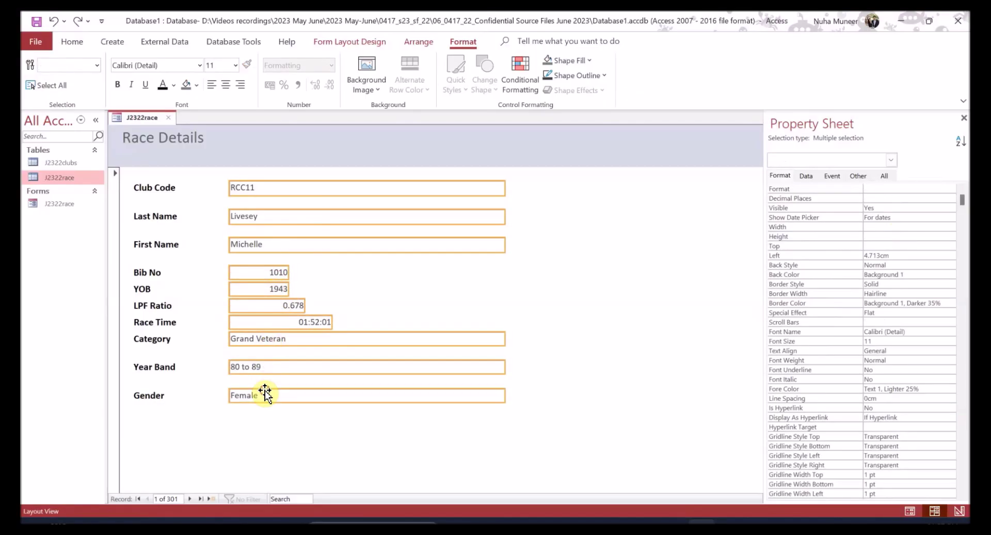
left_click(876, 236)
type("0.549cm")
key("Return")
- Select the Bib No label and box and nudge the Bib No row down
left_click(437, 288)
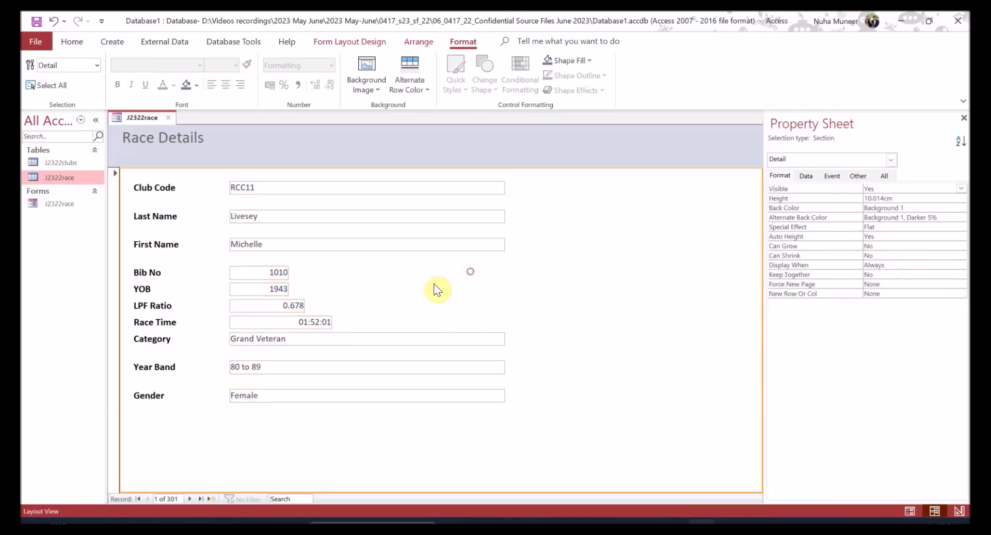
left_click(163, 219)
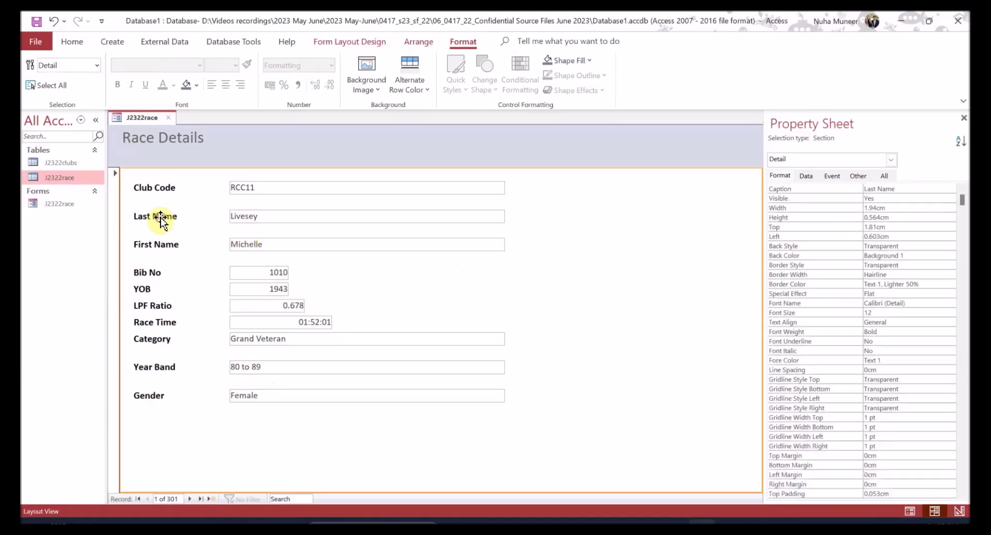
left_click(243, 217, "shift")
left_click(230, 248, "shift")
left_click(173, 246, "shift")
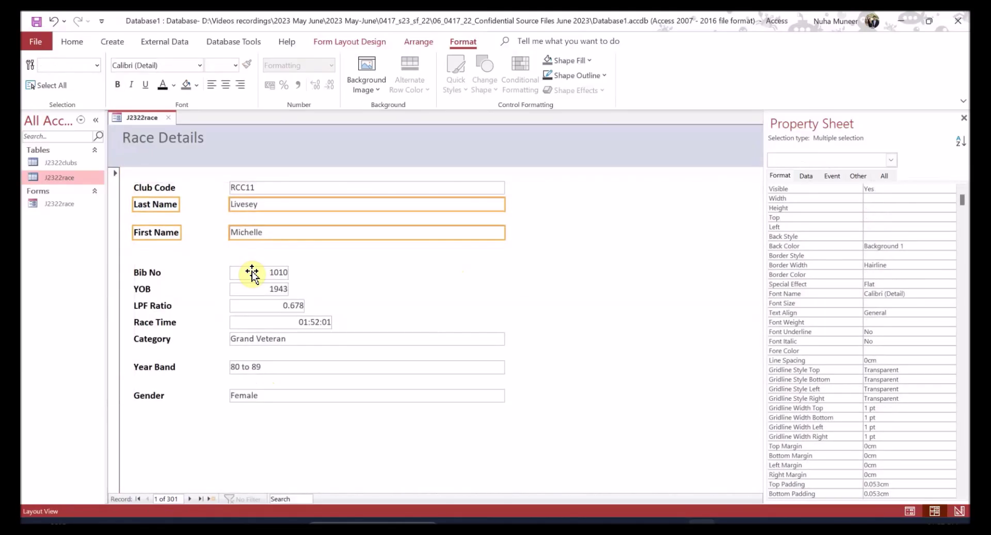
left_click(170, 232)
left_click(246, 235, "shift")
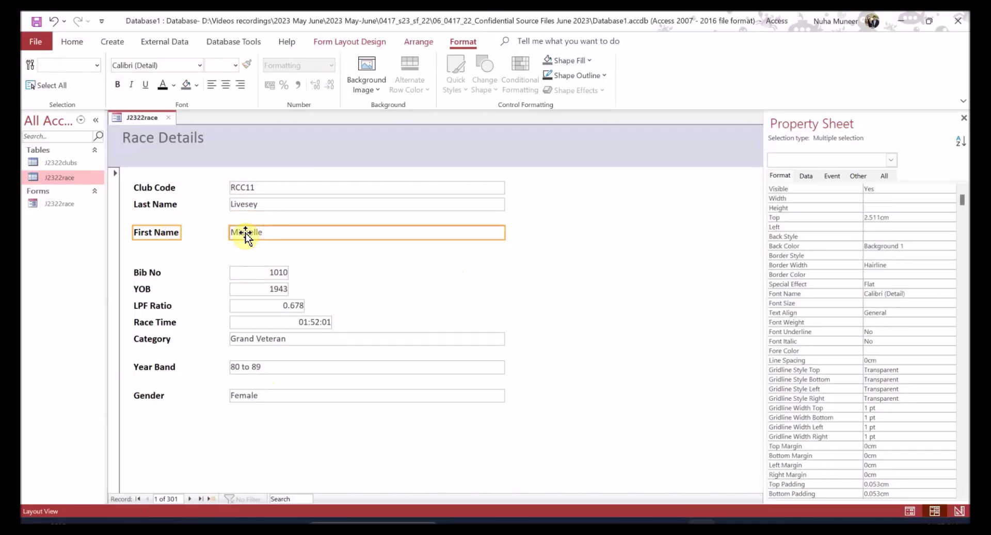
left_click(151, 275)
left_click(254, 274, "shift")
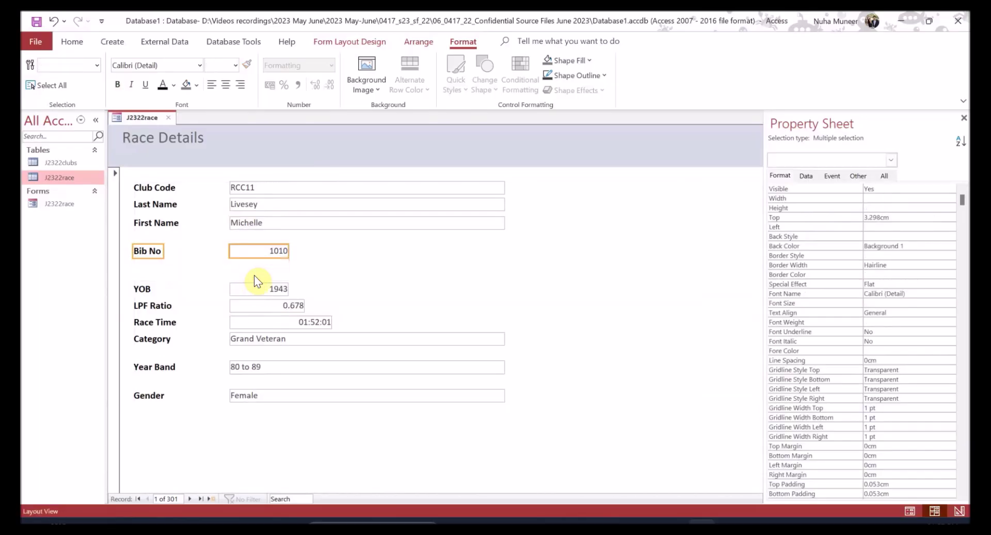
key("Down")
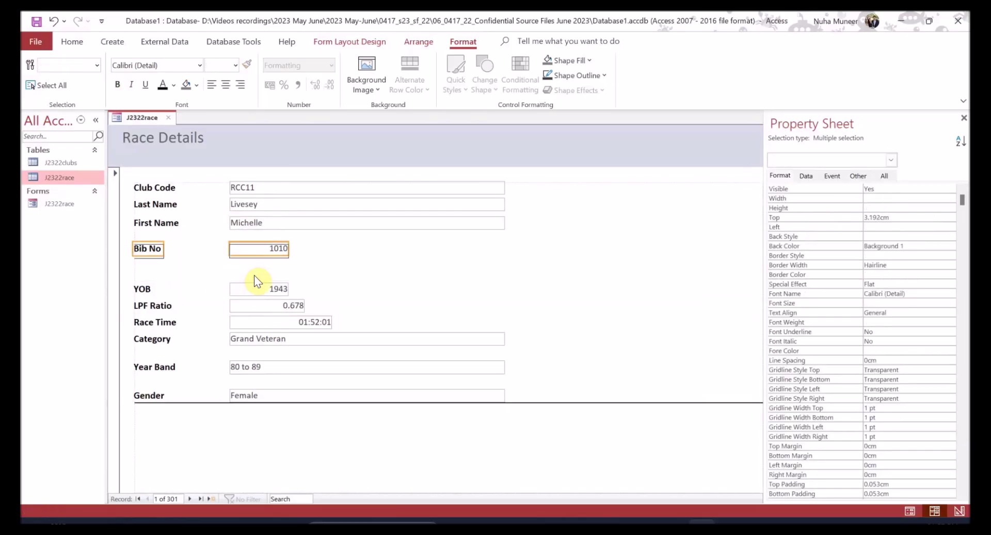
- Move the Last Name, First Name and Bib No rows down to even their spacing
left_click(155, 204, "shift")
left_click(249, 205, "shift")
left_click(175, 222)
left_click(169, 205, "shift")
left_click(250, 206, "shift")
left_click(249, 224, "shift")
key("Down")
key("Down")
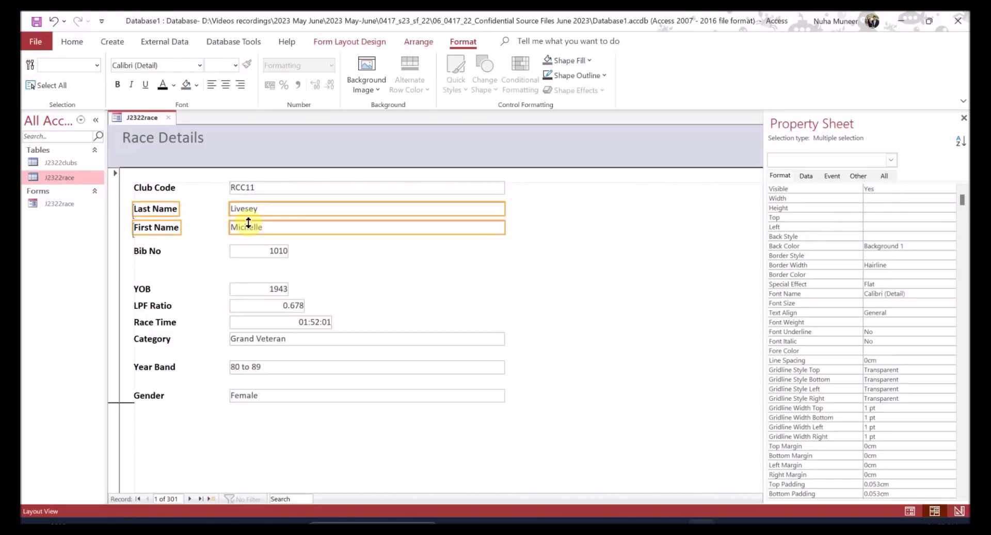
left_click(161, 232)
left_click(258, 229, "shift")
left_click(247, 250, "shift")
key("Down")
key("Down")
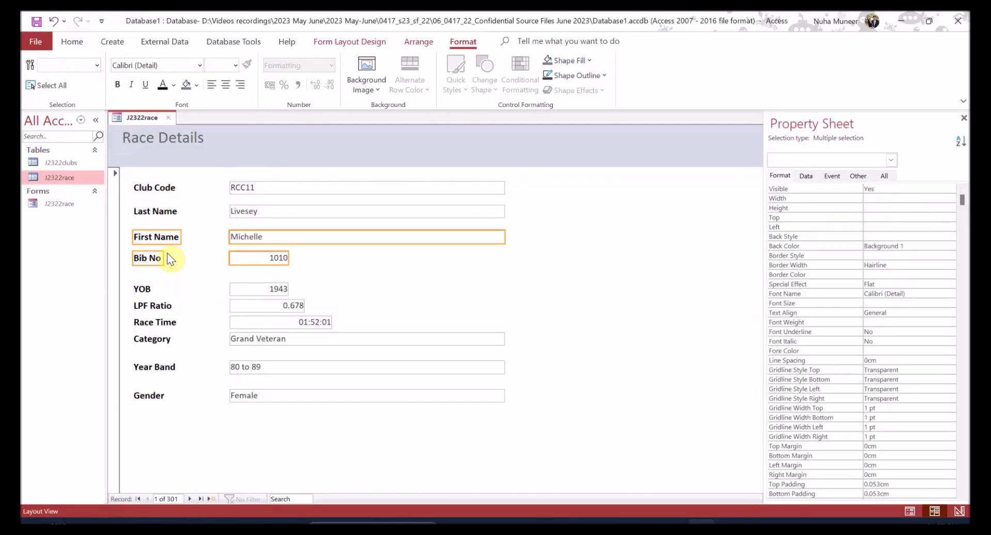
- Move the YOB and LPF Ratio rows up closer under Bib No
left_click(161, 259)
left_click(247, 297)
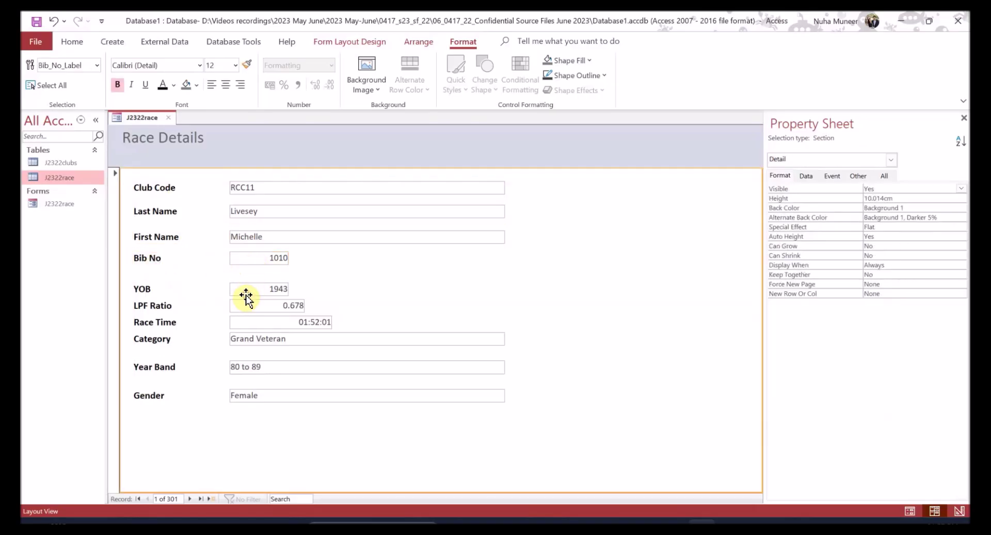
left_click(237, 289)
left_click(142, 290, "shift")
key("Up")
key("Up")
key("Up")
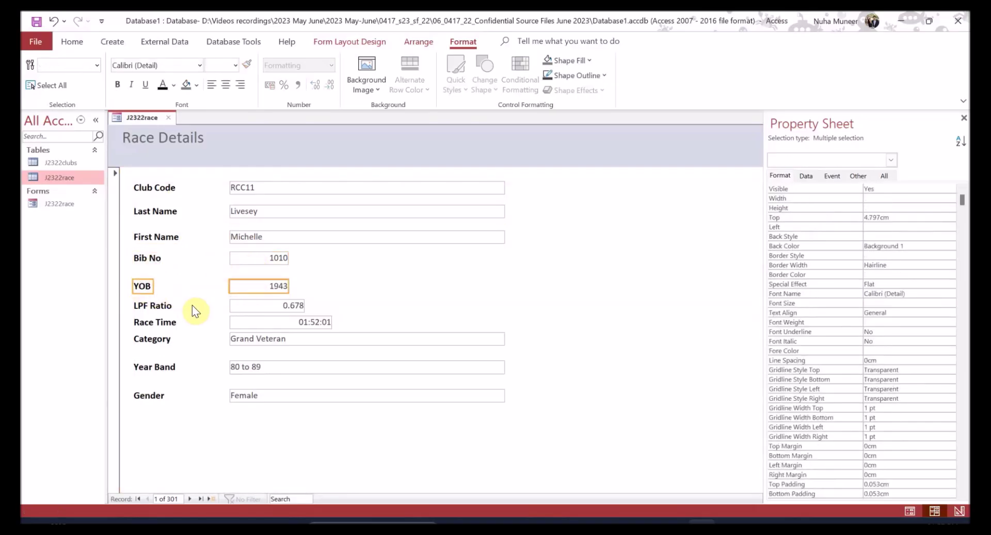
left_click(160, 306)
left_click(261, 306, "shift")
key("Up")
key("Up")
key("Up")
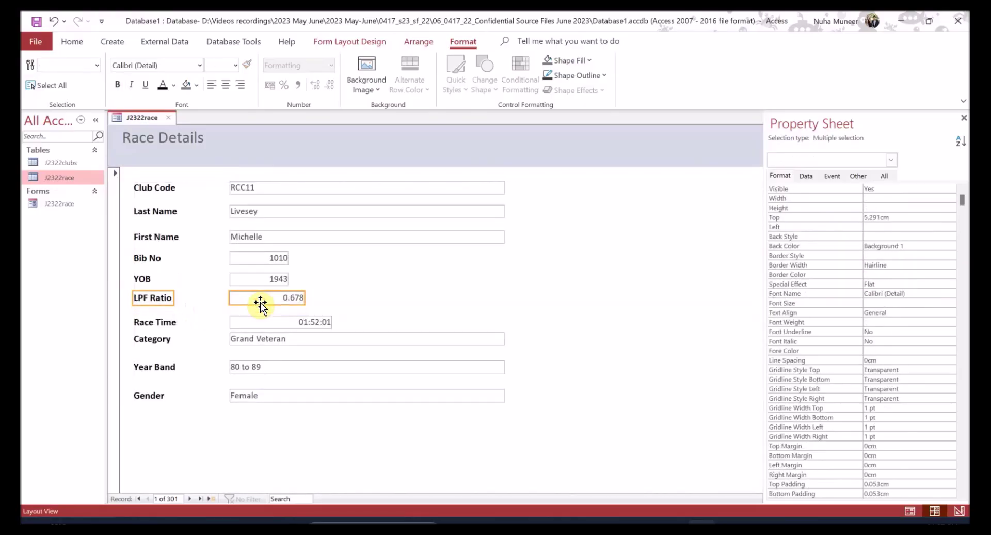
- Adjust the Race Time row, nudging it up and then back down slightly
left_click(405, 297)
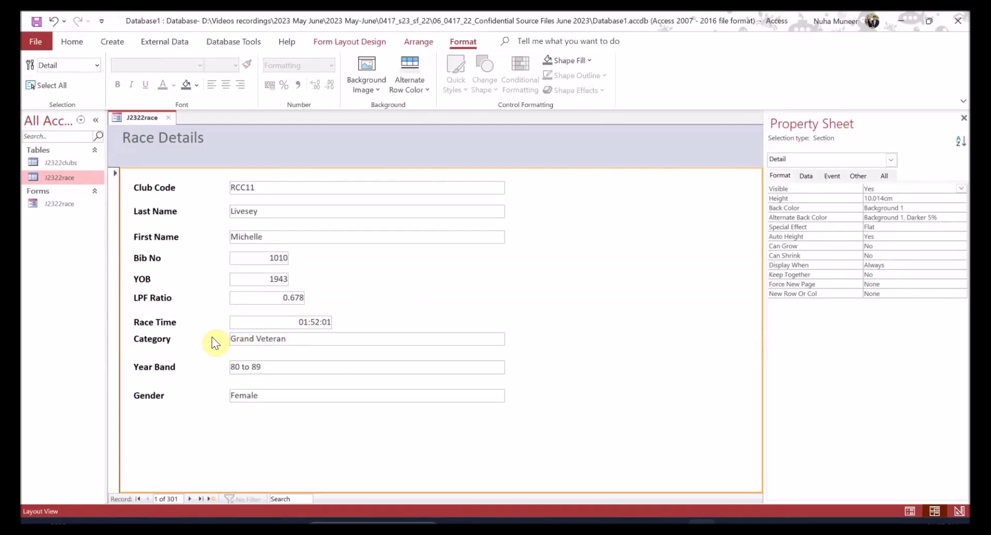
left_click(164, 299)
left_click(248, 292, "shift")
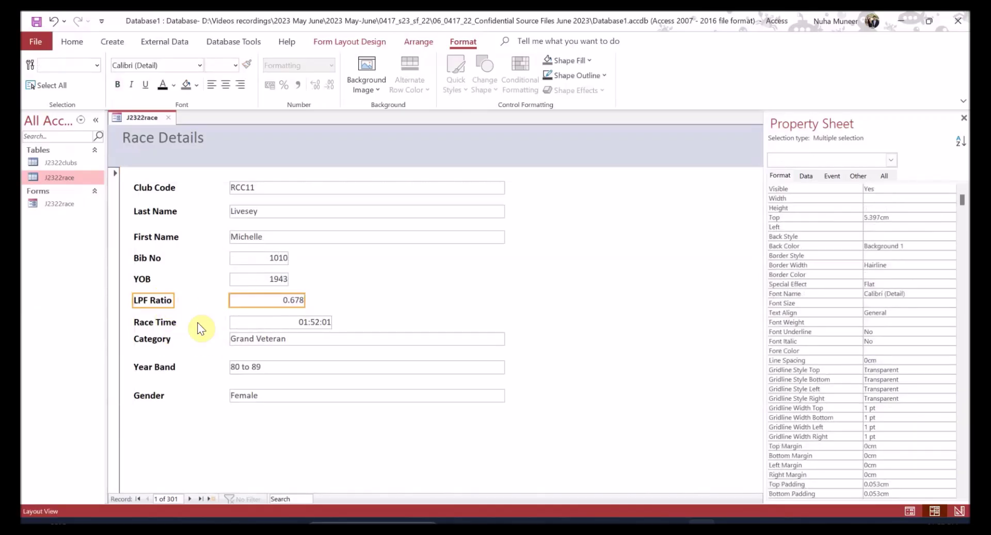
left_click(265, 316)
left_click(265, 319)
left_click(160, 322, "shift")
key("Up")
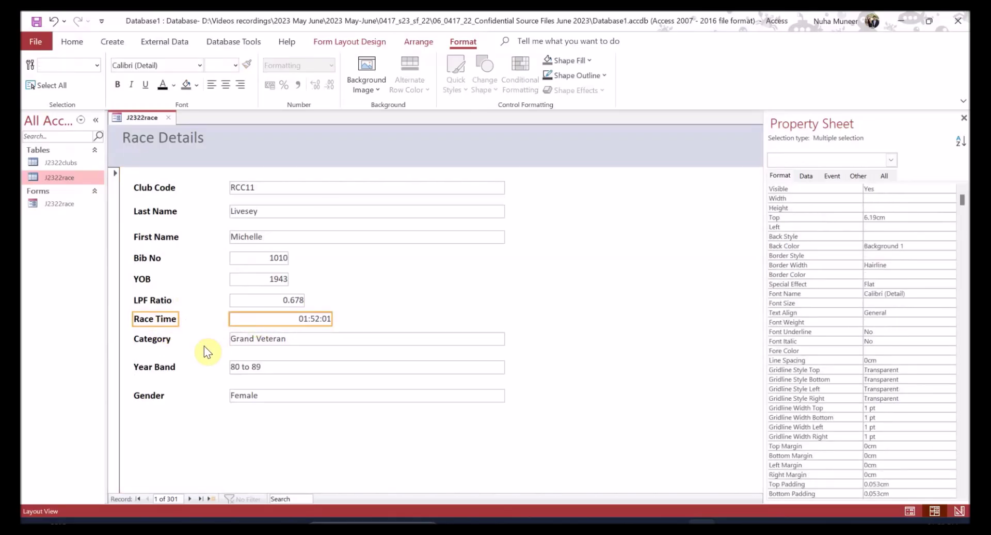
left_click(391, 302)
left_click(263, 323)
left_click(167, 321, "shift")
key("Down")
- Nudge the Category row down and move the Year Band and Gender rows up
left_click(170, 341)
left_click(248, 342, "shift")
key("Down")
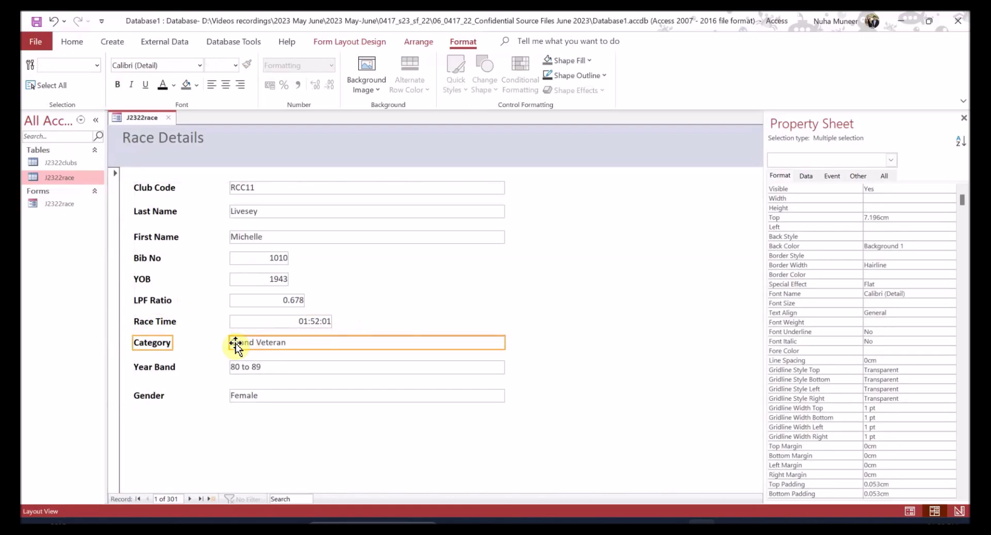
left_click(172, 367)
left_click(255, 365, "shift")
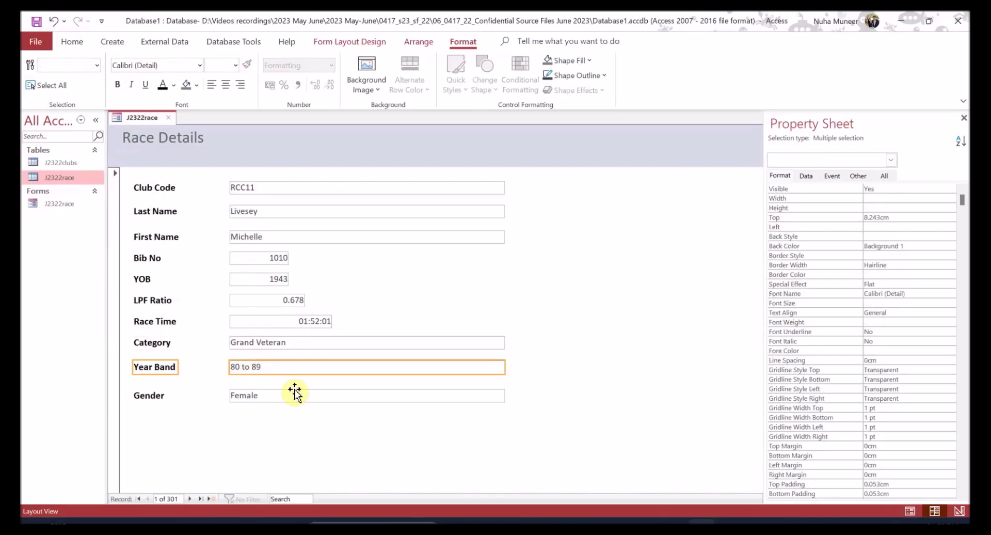
key("Up")
left_click(157, 395)
left_click(237, 396, "shift")
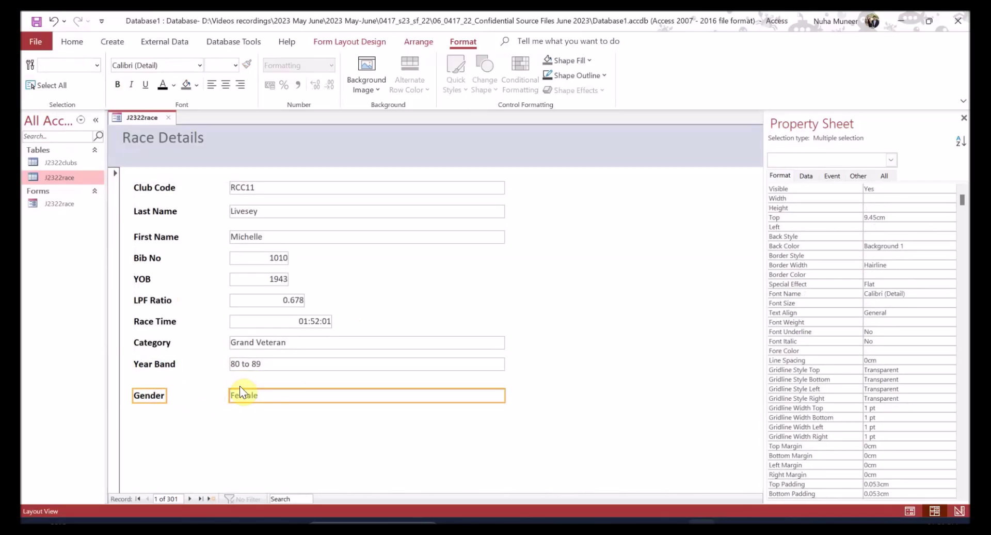
key("Up")
key("Up")
key("Up")
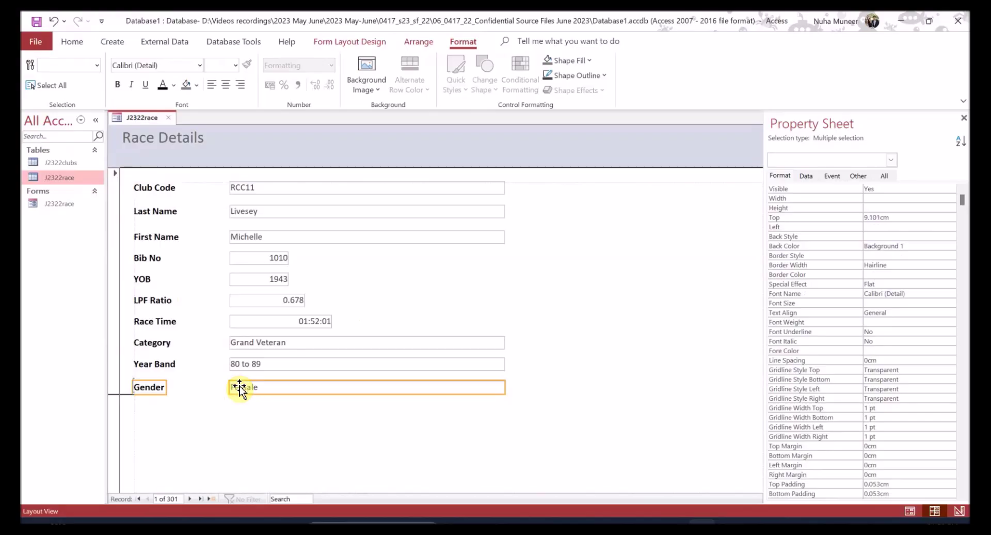
left_click(250, 428)
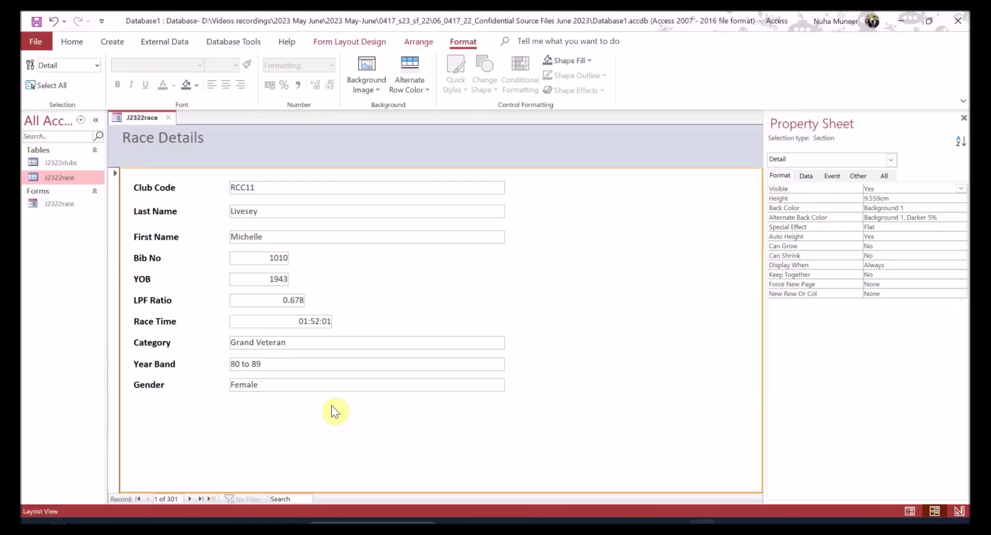
- Set the height of all ten text boxes, Club Code through Gender, to 0.6cm
left_click(412, 189)
left_click(413, 212, "shift")
left_click(415, 237, "shift")
left_click(268, 258, "shift")
left_click(278, 281, "shift")
left_click(282, 301, "shift")
left_click(283, 321, "shift")
left_click(282, 343, "shift")
left_click(282, 363, "shift")
left_click(281, 386, "shift")
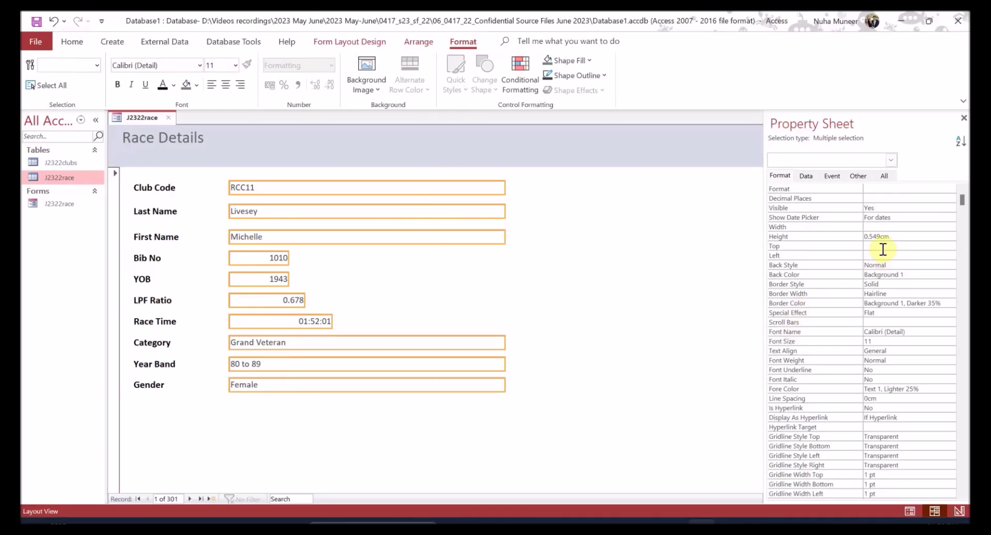
left_click_drag(894, 235, 854, 239)
key("Return")
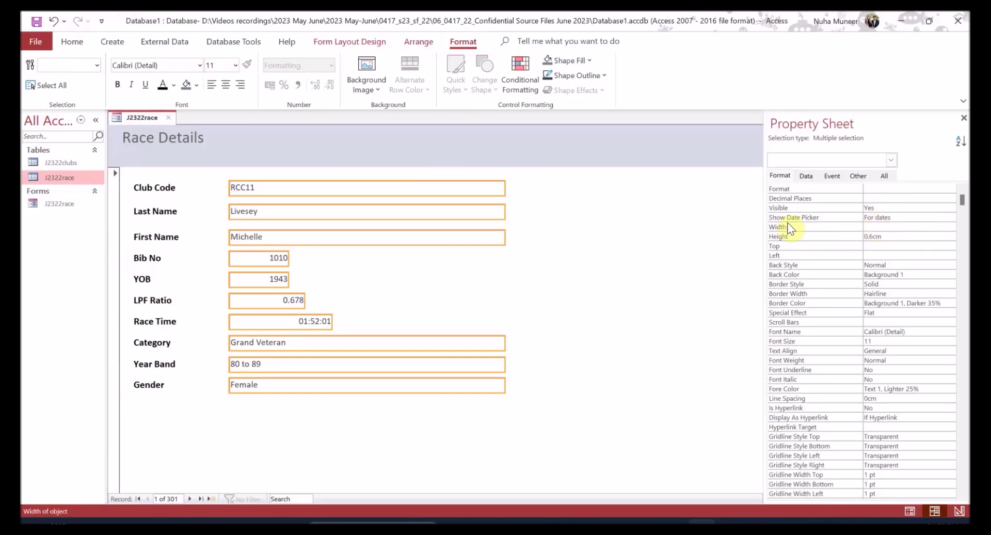
- Check the Bib No and Race Time boxes, then reselect all ten text boxes
left_click(270, 262)
left_click(326, 323)
left_click(380, 190)
left_click(365, 215, "shift")
left_click(357, 237, "shift")
left_click(273, 260, "shift")
left_click(272, 281, "shift")
left_click(269, 304, "shift")
left_click(271, 317, "shift")
left_click(258, 344, "shift")
left_click(256, 366, "shift")
left_click(257, 388, "shift")
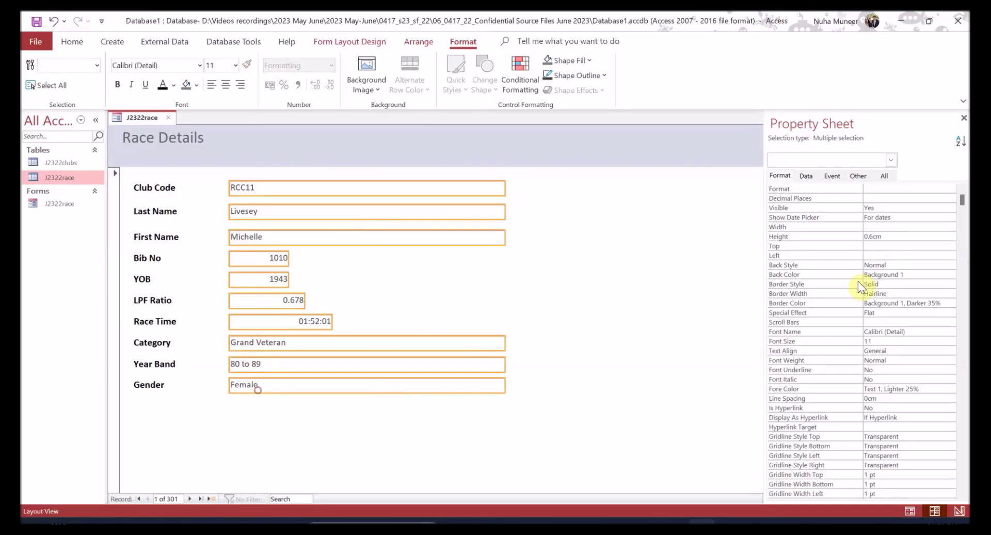
- Give the selected text boxes a shared 4cm width, then deselect them
left_click(879, 227)
type("4cm")
key("Return")
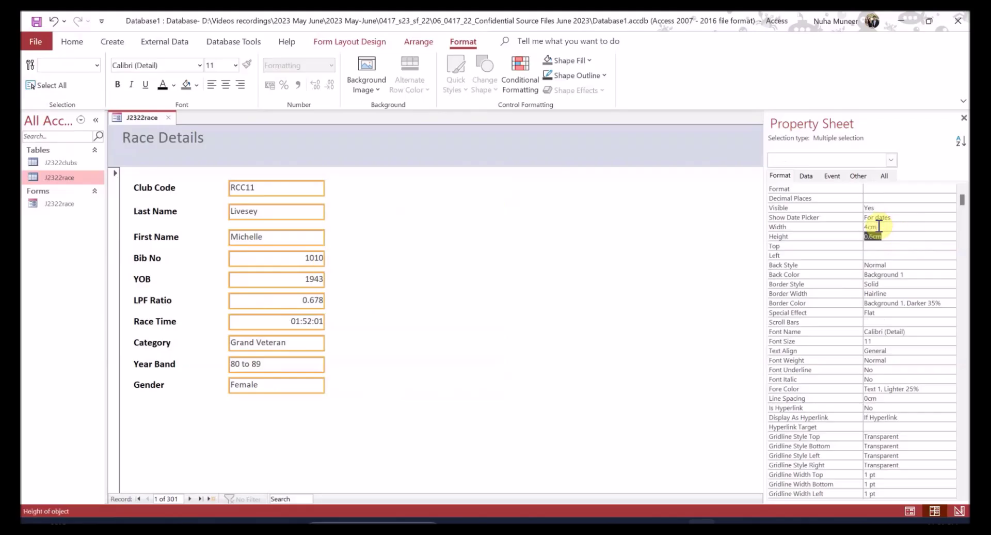
left_click(371, 275)
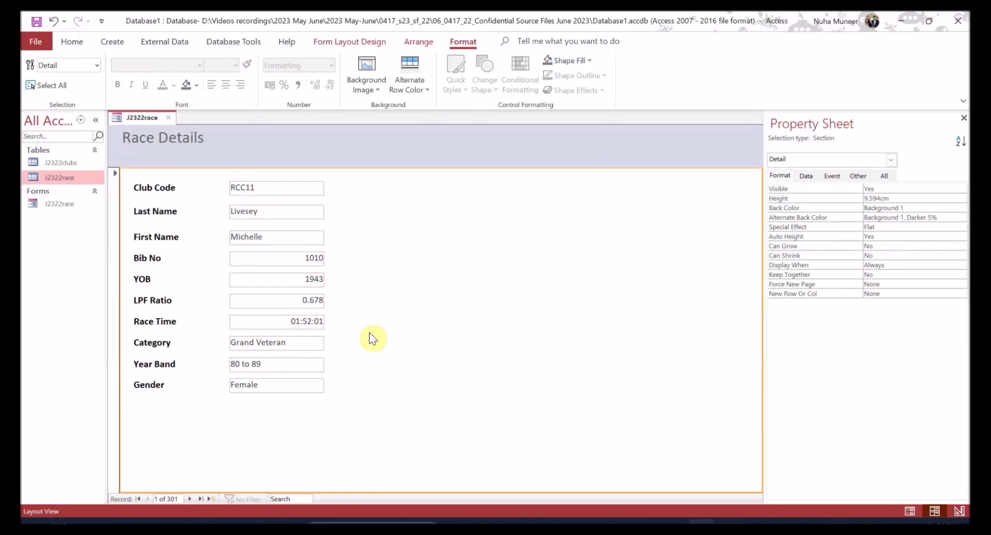
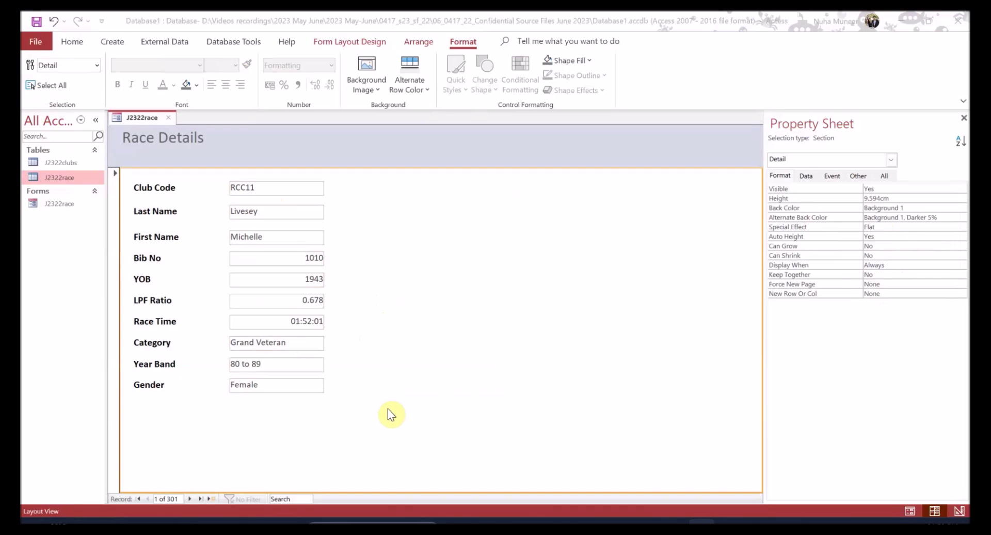
- Review question 18's form design requirement in the question paper
key("alt+Tab")
left_click(227, 278)
left_click_drag(467, 274, 672, 276)
scroll(247, 371, "down", 2)
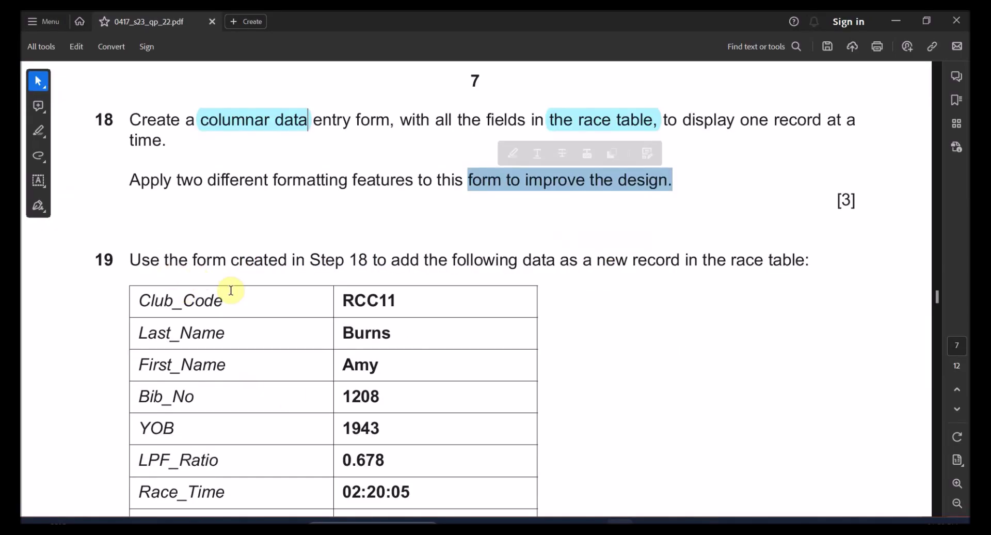
key("alt+Tab")
key("alt+Tab")
- Mark question 19's add-a-new-record data and snap the PDF window to the right half
double_click(107, 258)
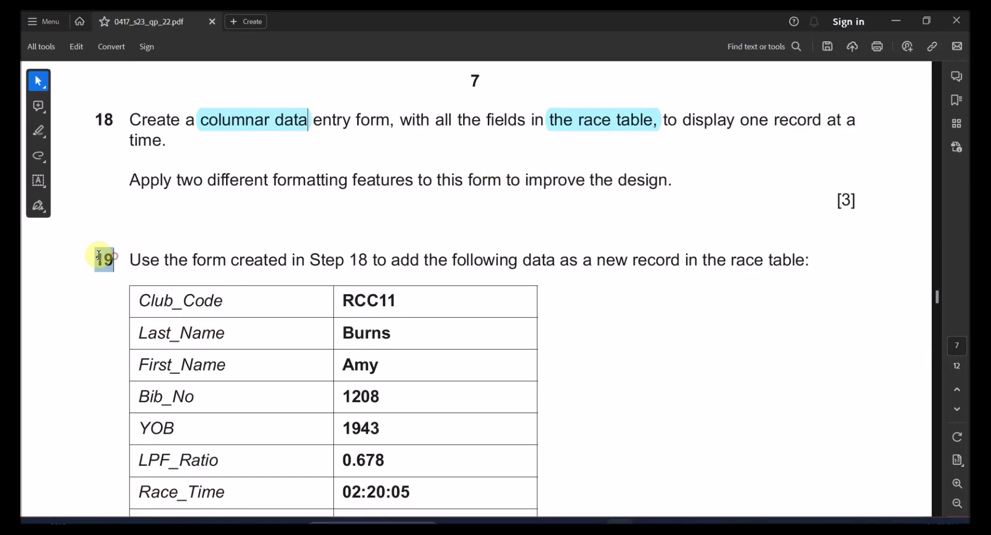
scroll(299, 255, "up", 1)
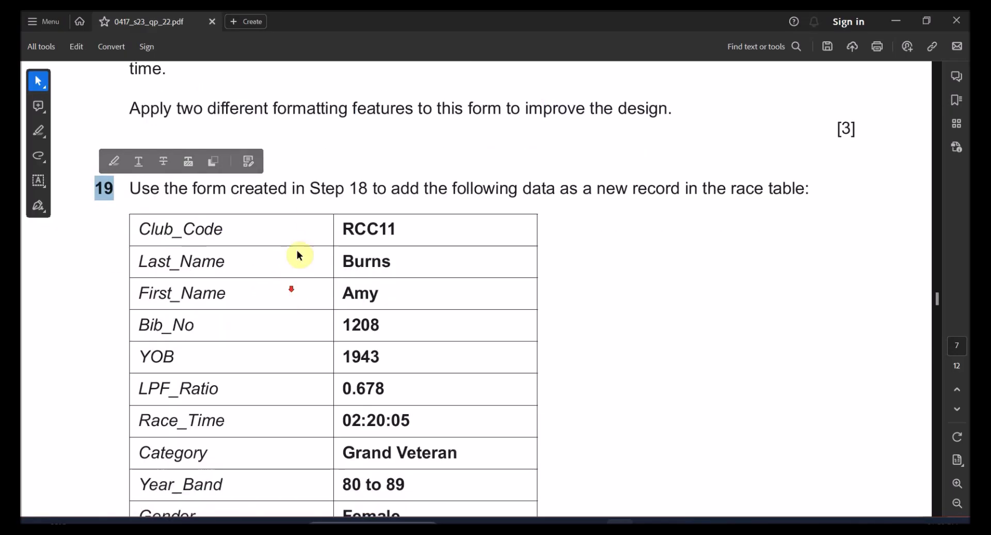
left_click(313, 188)
left_click_drag(313, 188, 364, 188)
left_click_drag(454, 188, 706, 194)
scroll(398, 242, "down", 1)
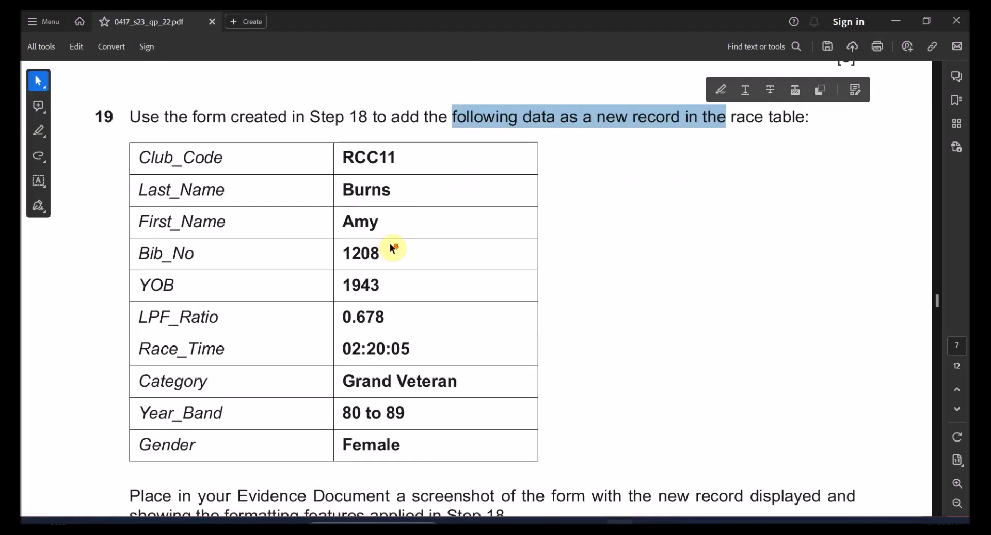
left_click_drag(470, 24, 969, 160)
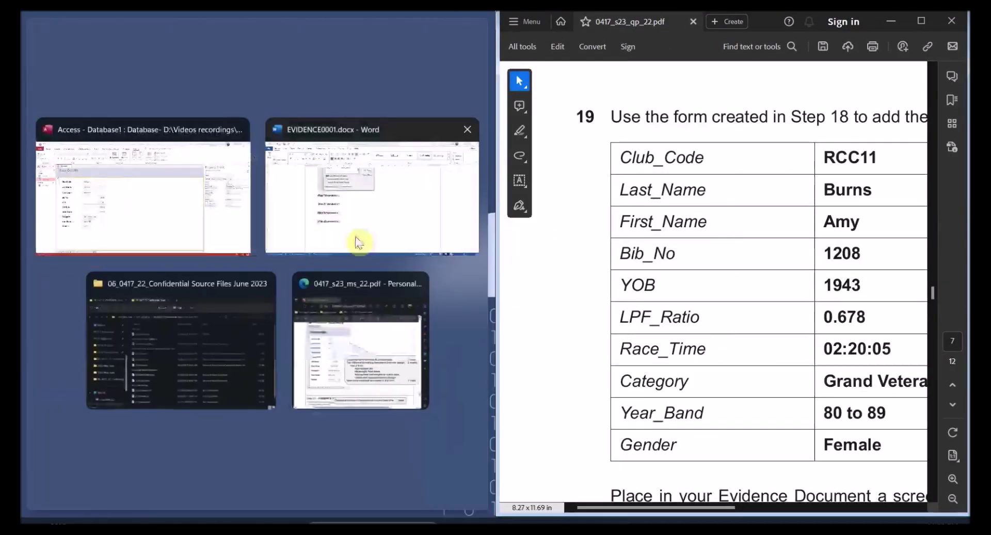
- Close the Property Sheet, start a blank new record, and switch to Form View
left_click(202, 217)
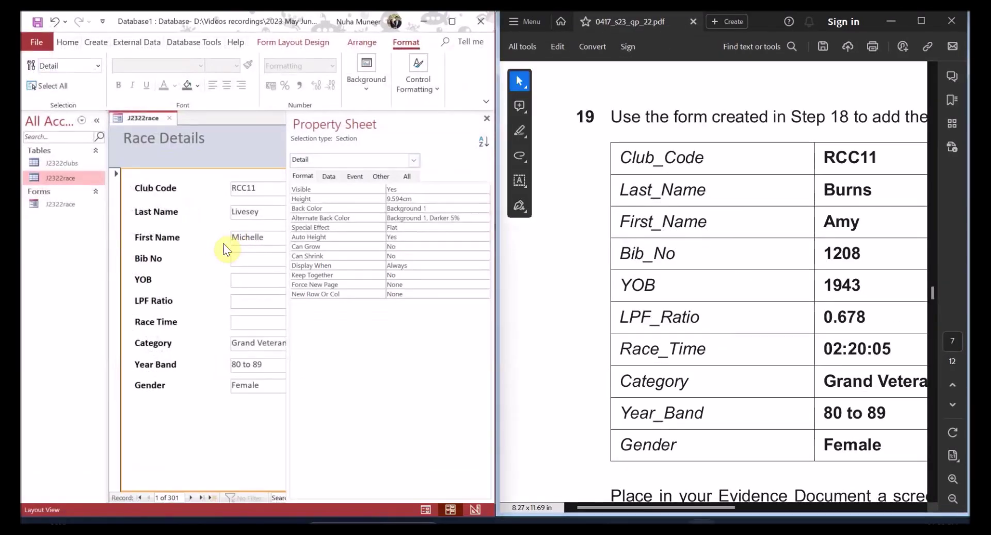
left_click(487, 119)
left_click(201, 498)
left_click(219, 497)
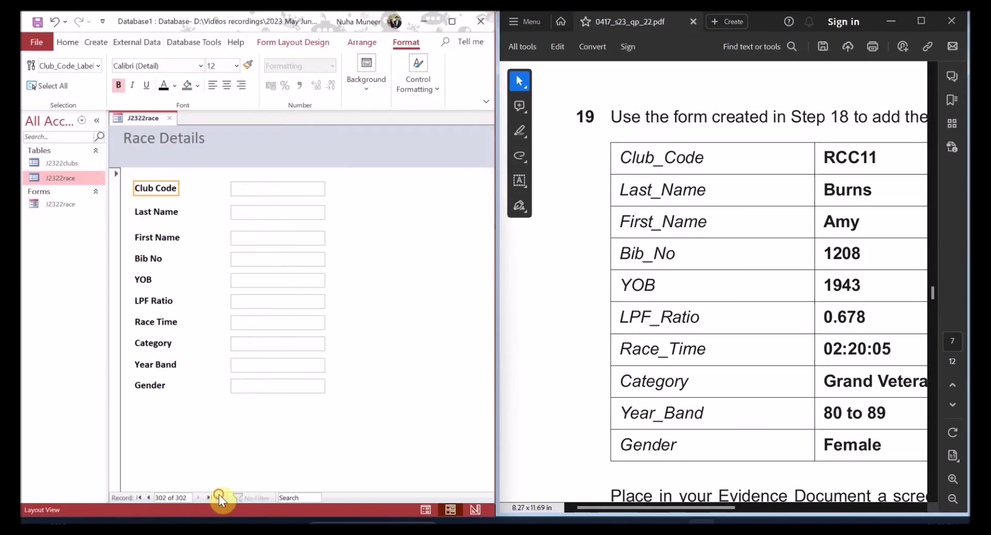
left_click(273, 189)
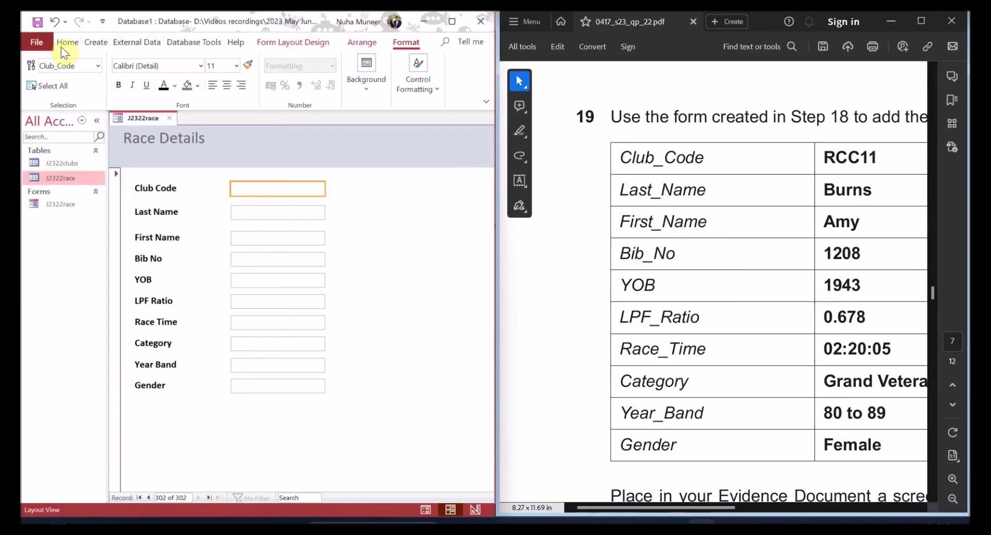
left_click(73, 40)
left_click(44, 81)
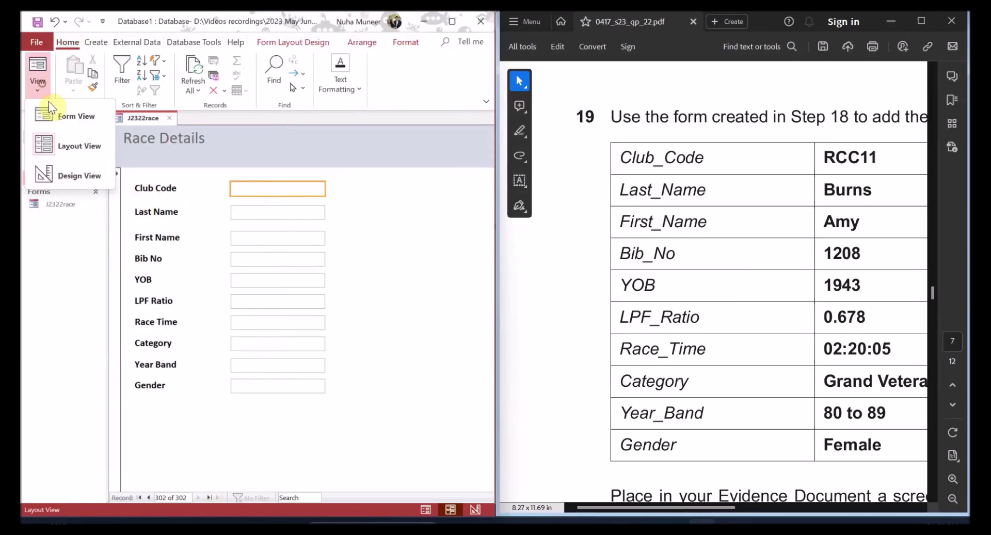
left_click(86, 118)
- Enter club code RCC11, the runner's last name, year of birth and LPF ratio 0.67
left_click(275, 190)
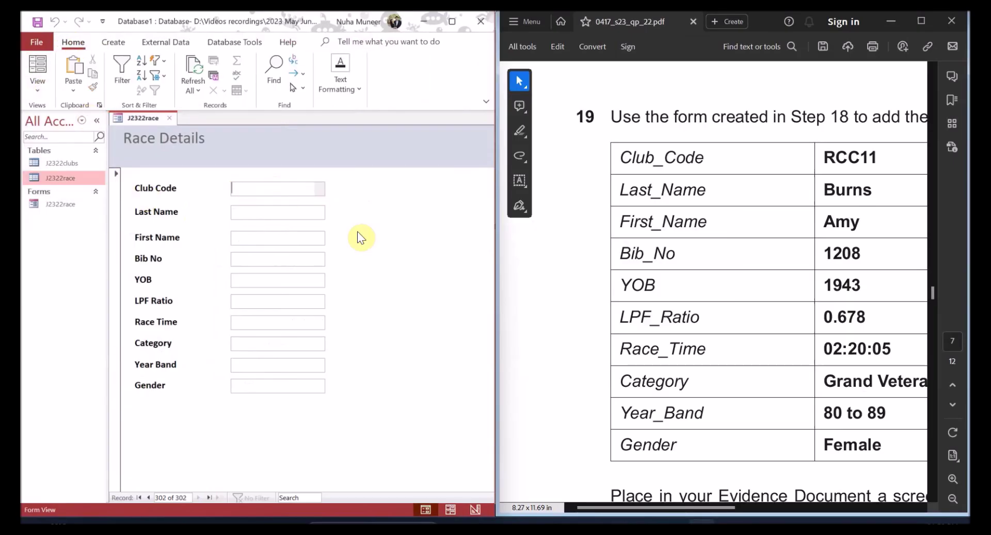
type("RCC11")
key("Tab")
type("Burn")
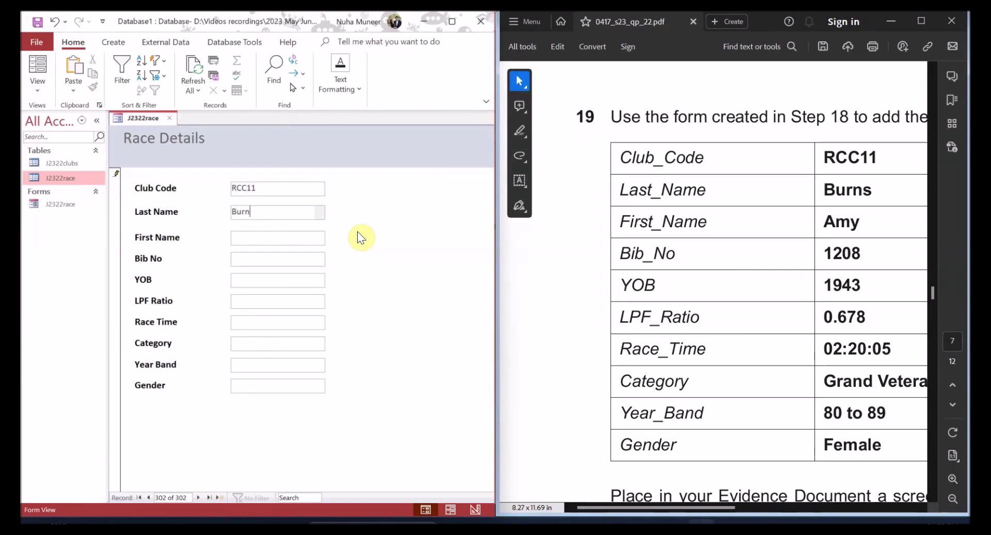
left_click(237, 238)
type("43")
key("Tab")
type("0.67")
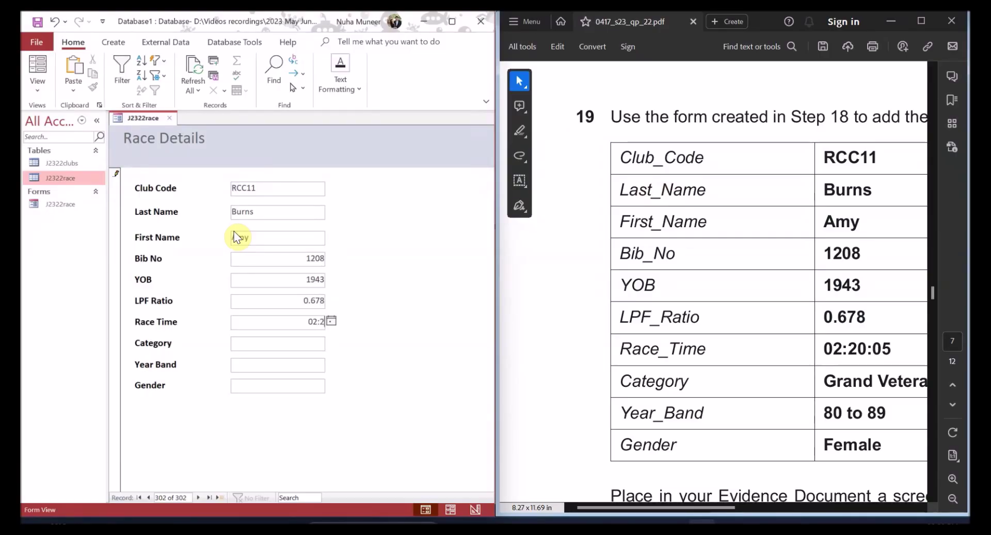
key("Tab")
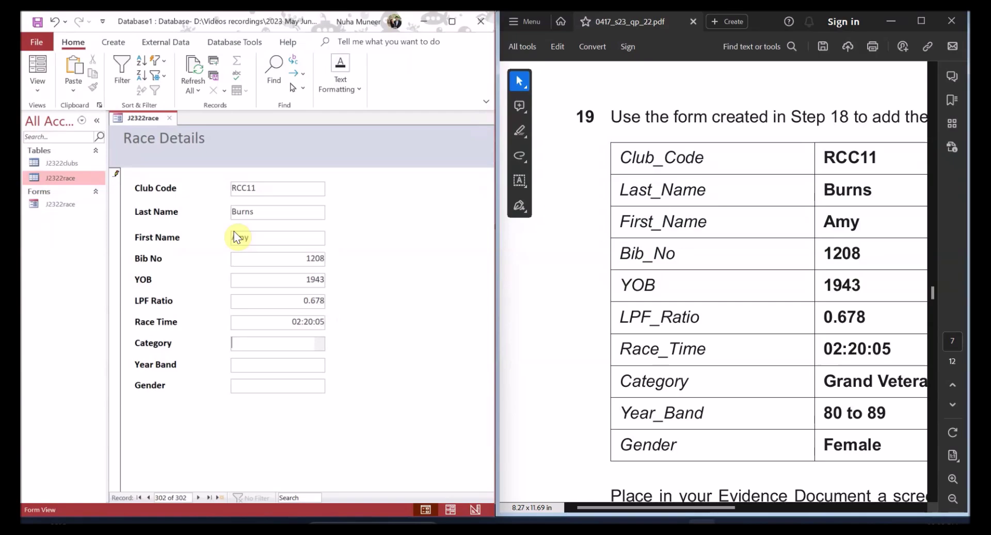
- Copy Grand Veteran into Category and 80 to 89 into Year Band from the question
left_click_drag(631, 507, 673, 511)
left_click_drag(826, 381, 731, 387)
key("ctrl+c")
left_click(287, 345)
key("ctrl+v")
left_click_drag(775, 413, 663, 421)
key("ctrl+c")
left_click(287, 366)
key("ctrl+v")
- Paste Female into Gender, commit the record, and return to record 302 to check it
left_click(754, 438)
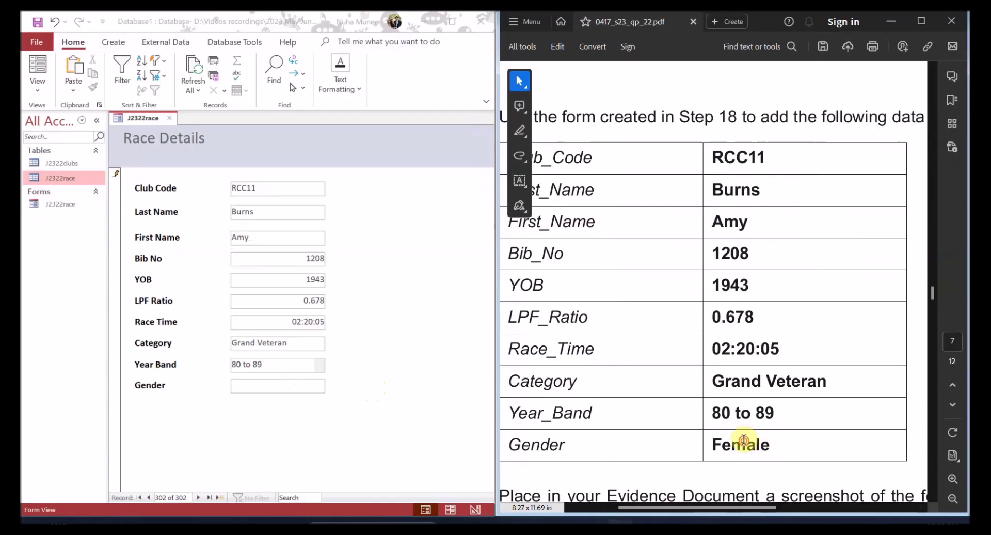
double_click(743, 439)
key("ctrl+c")
left_click(278, 385)
key("ctrl+v")
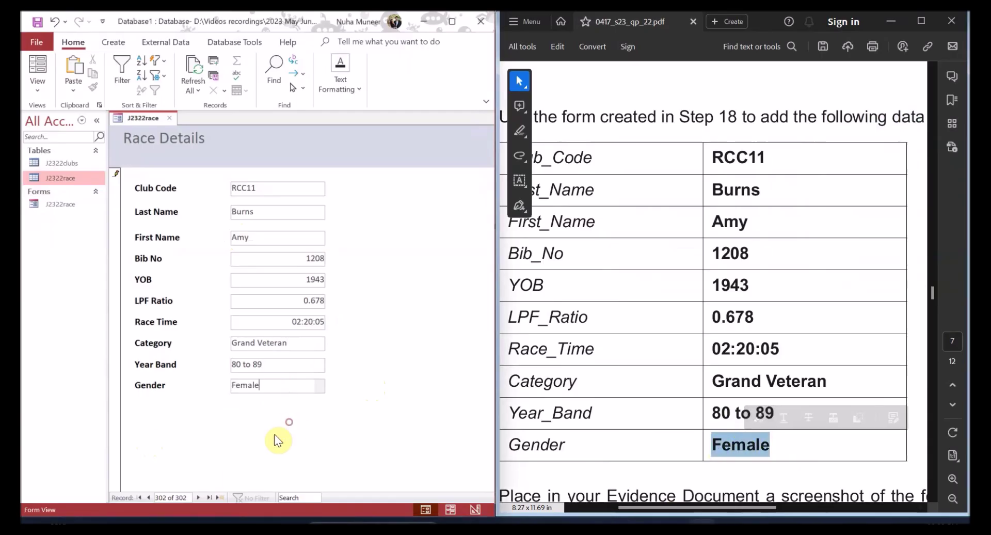
left_click(202, 498)
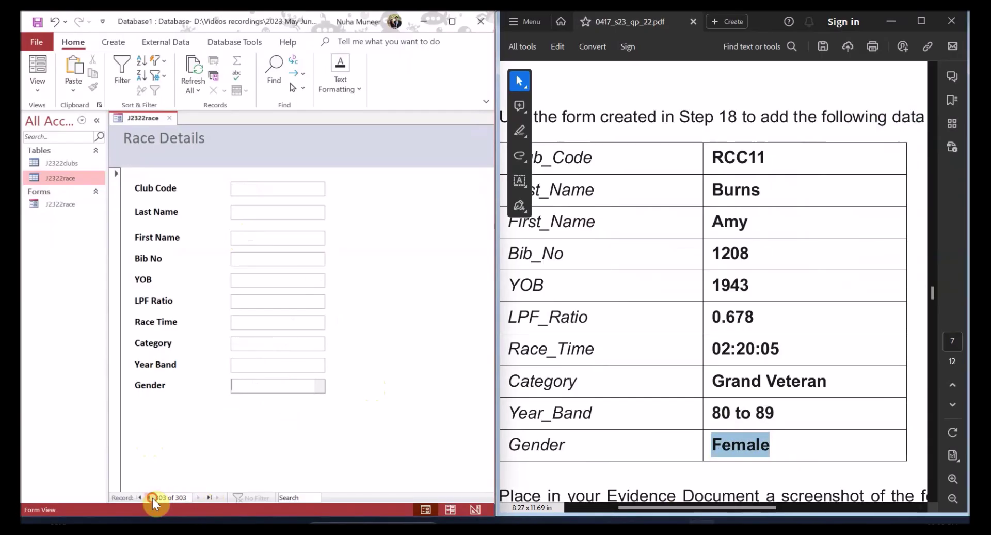
left_click(151, 497)
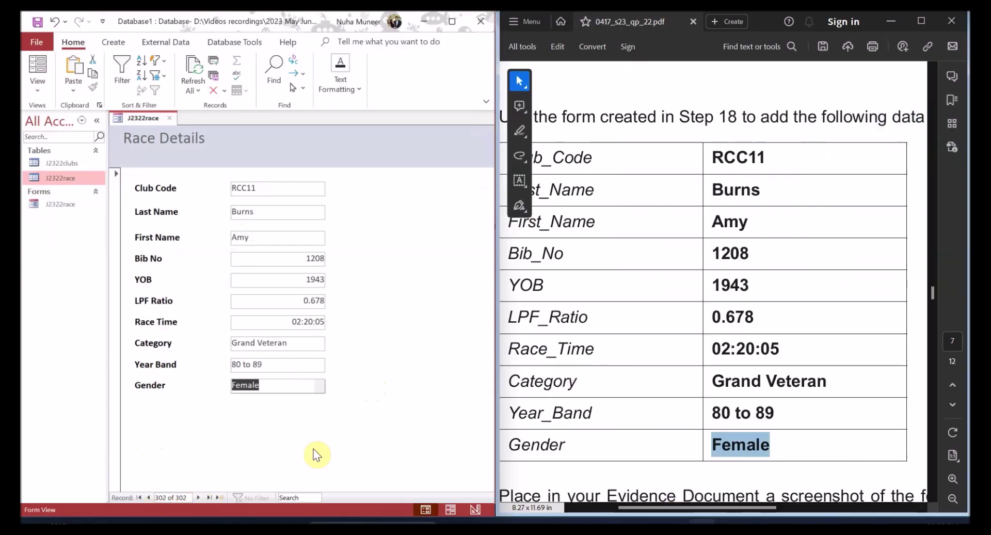
left_click(573, 298)
scroll(598, 288, "down", 3, "ctrl")
- Snip the filled Race Details form and place the cursor after 'Step 19 evidence:' in Word
left_click_drag(575, 328, 873, 330)
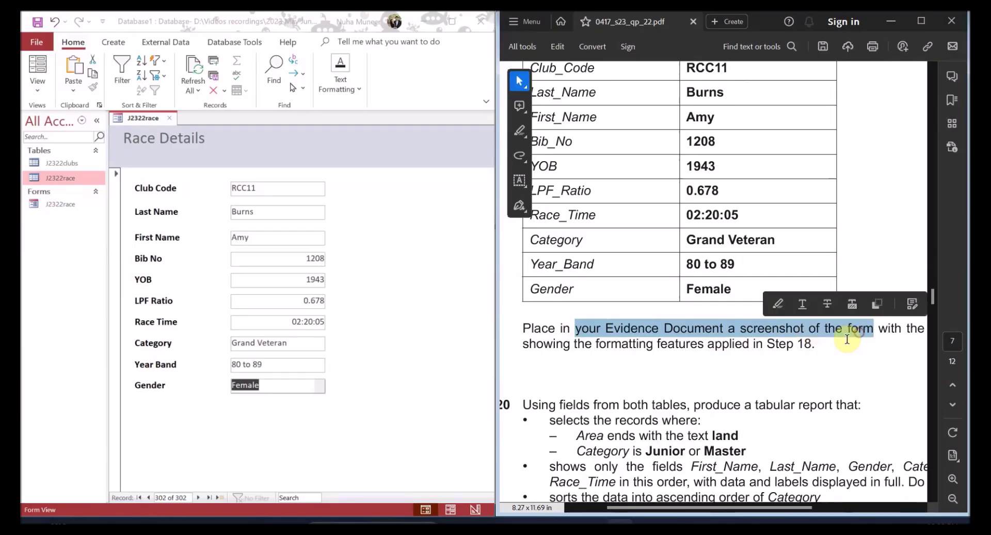
mouse_move(736, 507)
left_mouse_down()
mouse_move(838, 500)
mouse_move(726, 499)
left_mouse_up()
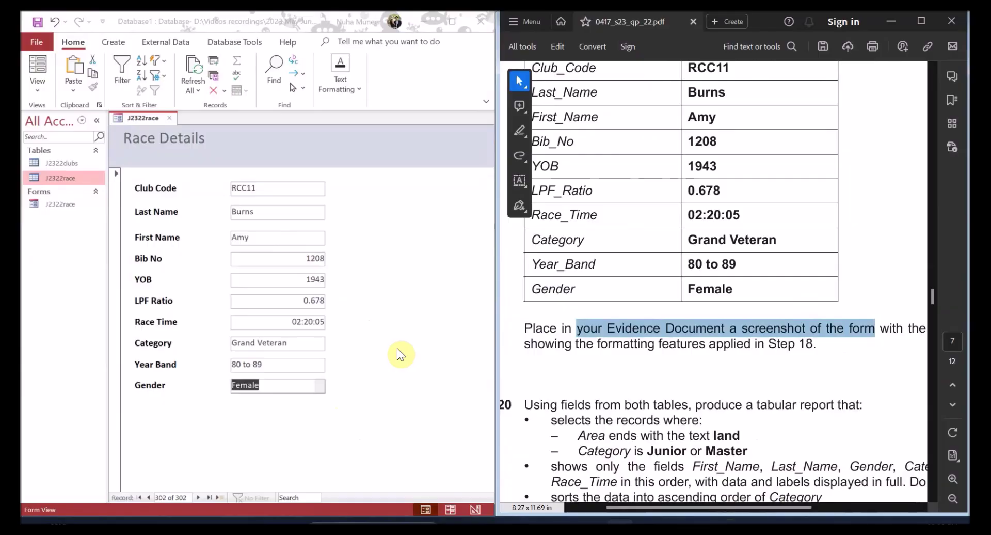
key("super+shift+s")
left_click_drag(110, 110, 345, 411)
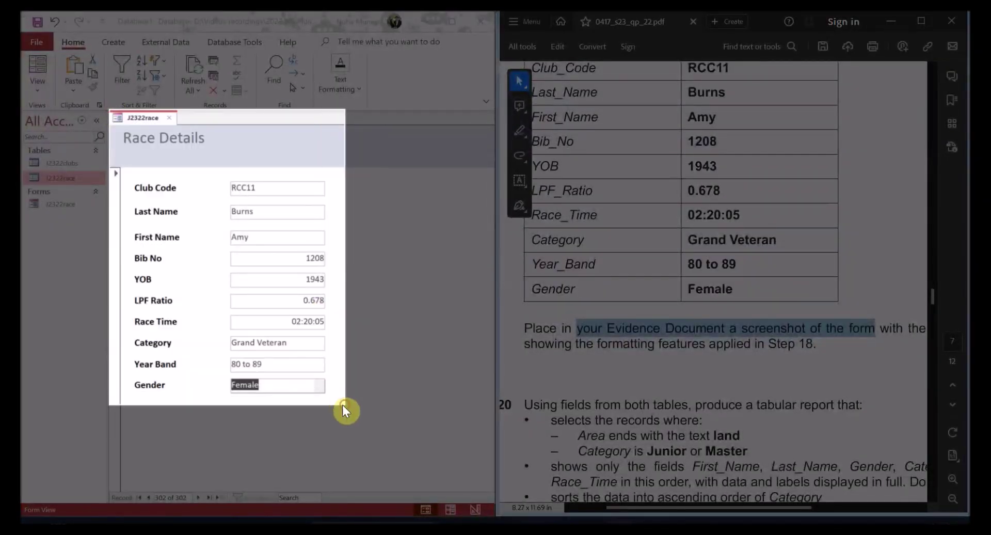
left_click_drag(665, 507, 637, 507)
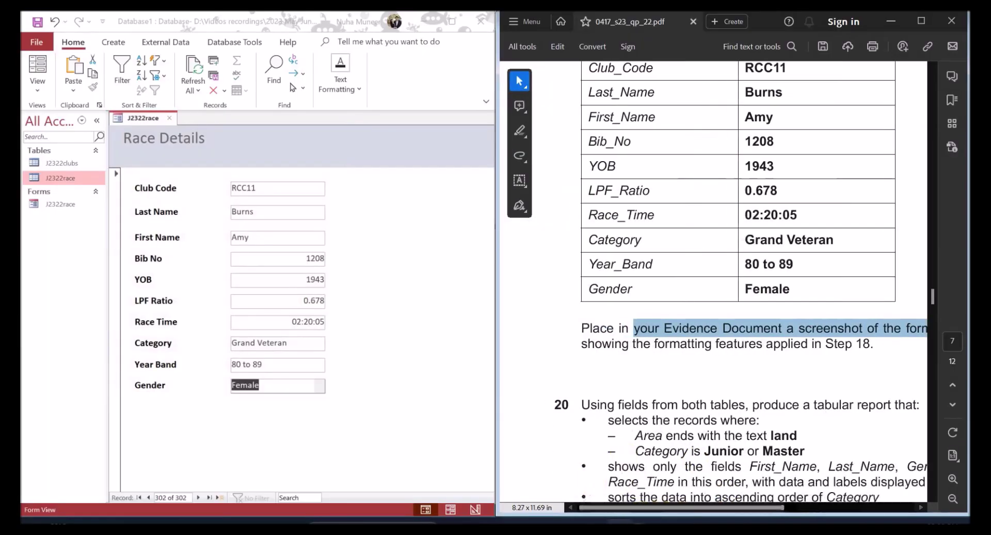
key("alt+Tab")
left_click(323, 252)
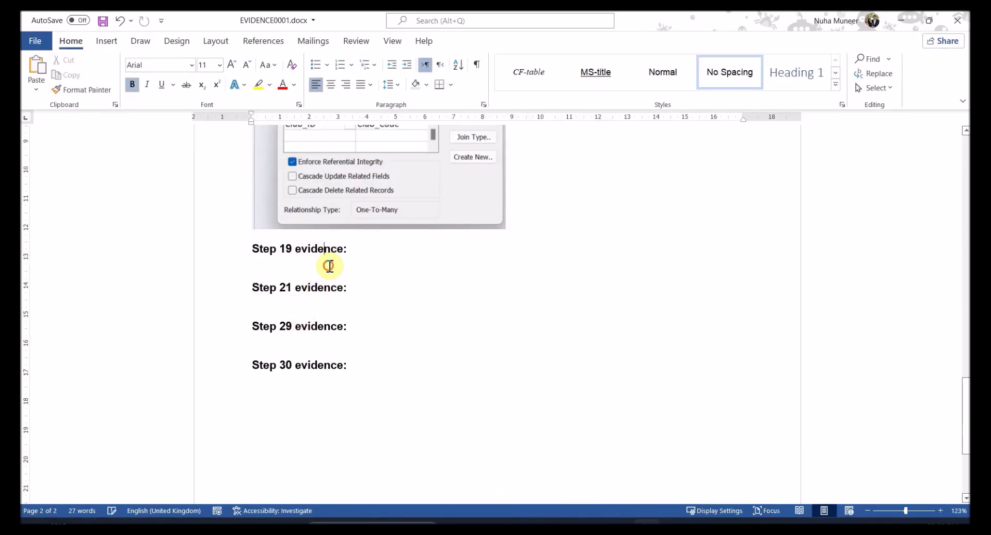
- Paste the form snip as Step 19 evidence, then show question 20 full-screen in Acrobat
key("ctrl+v")
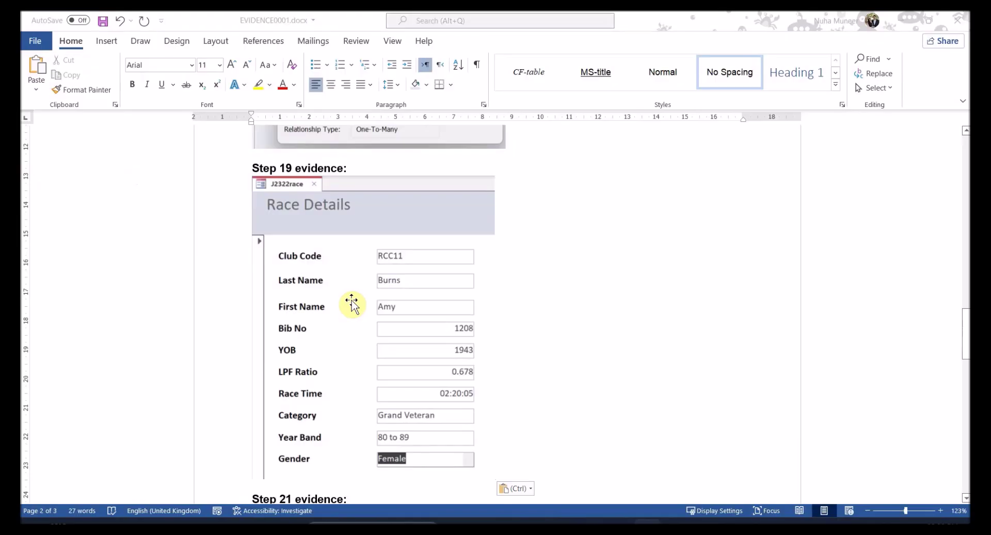
key("alt+Tab")
scroll(628, 323, "down", 5)
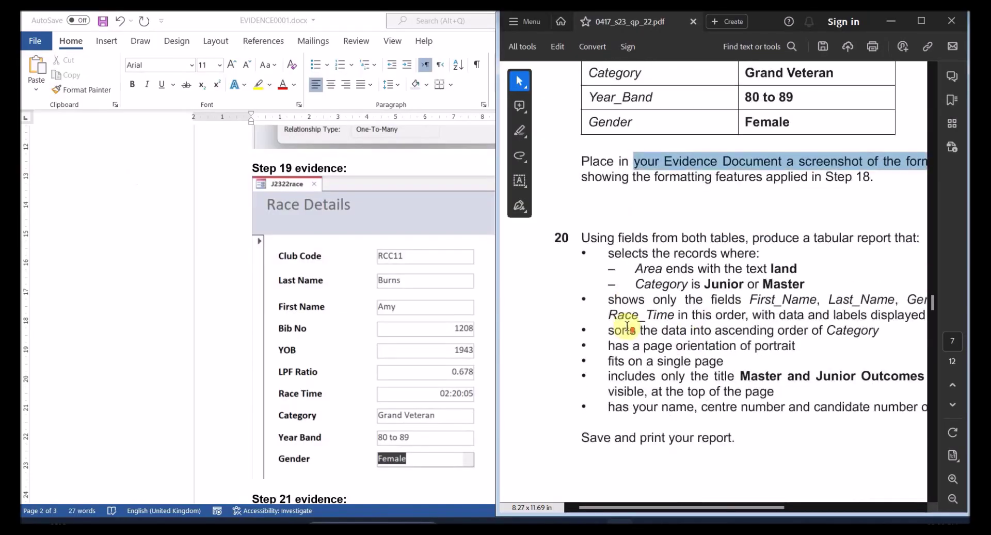
left_click_drag(651, 506, 724, 467)
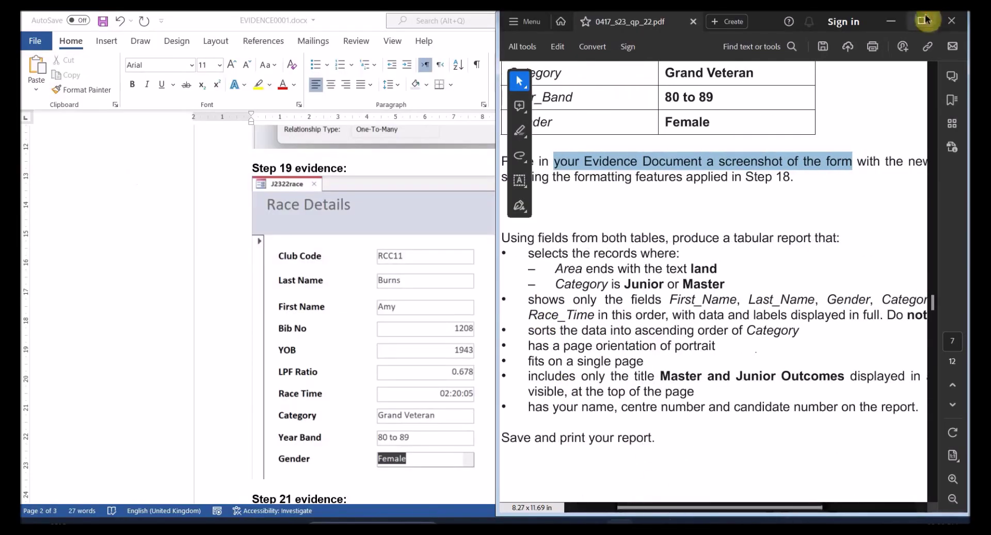
left_click(921, 20)
left_click_drag(247, 237, 428, 237)
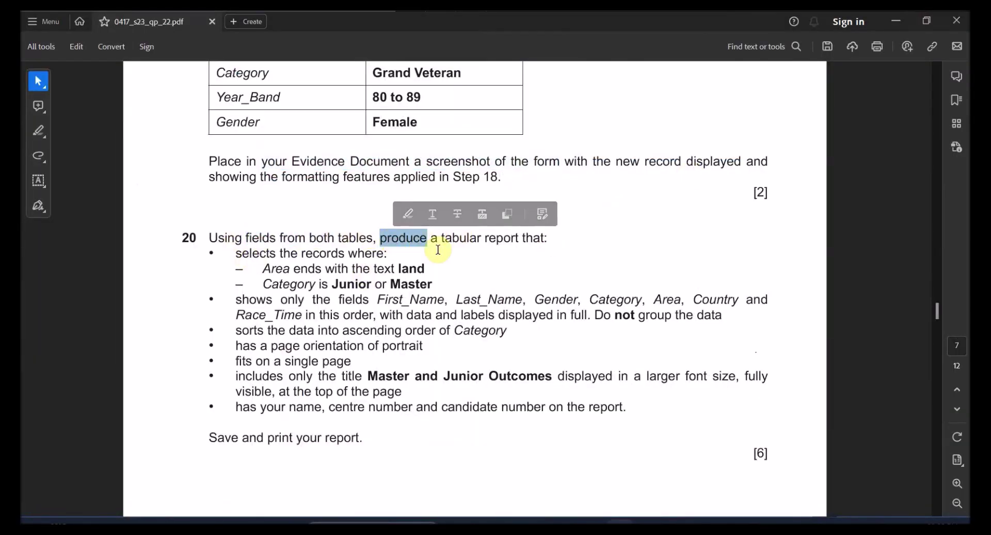
- Mark question 20's Area ends-with-'land' and Junior or Master category criteria
scroll(461, 319, "up", 3)
left_click_drag(507, 218, 520, 217)
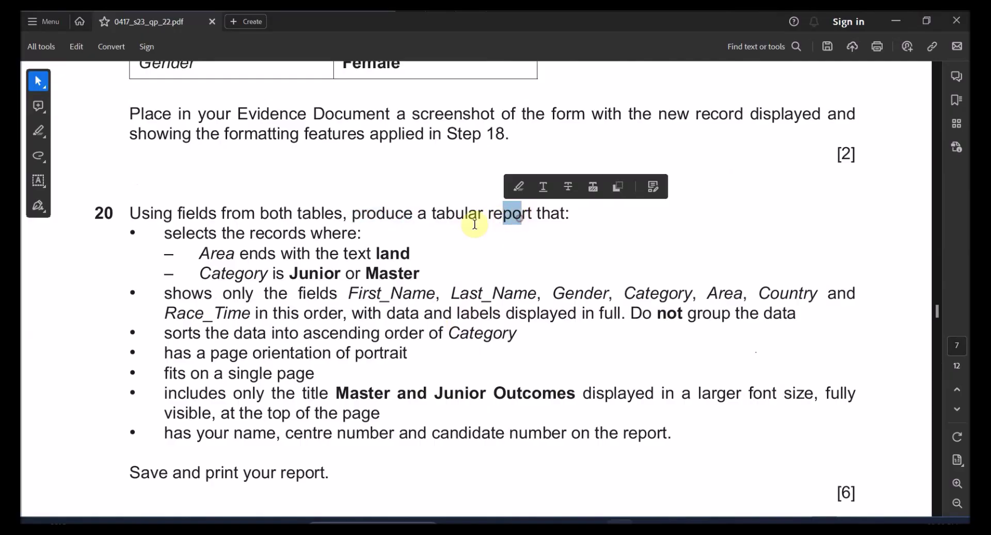
left_click_drag(166, 233, 312, 247)
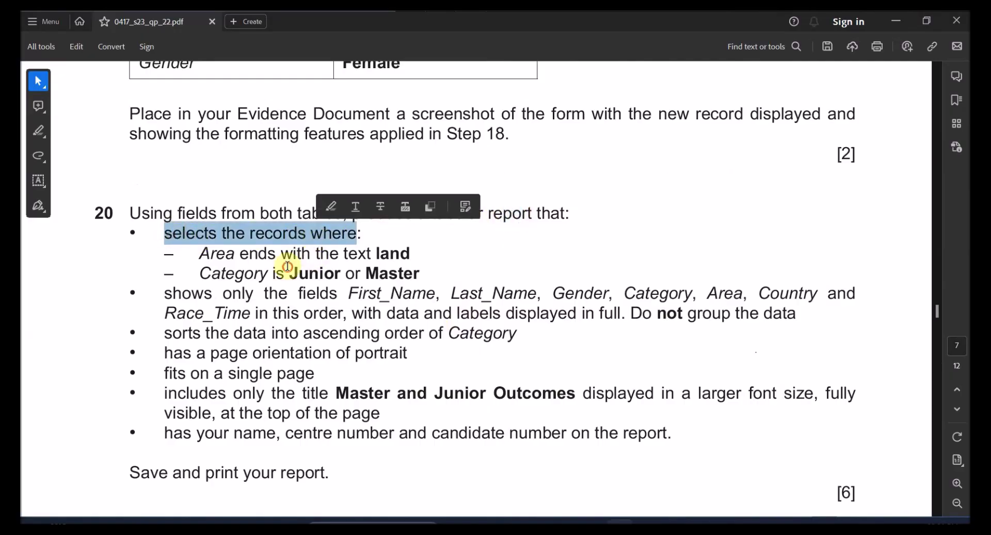
left_click(289, 267)
double_click(218, 254)
double_click(391, 253)
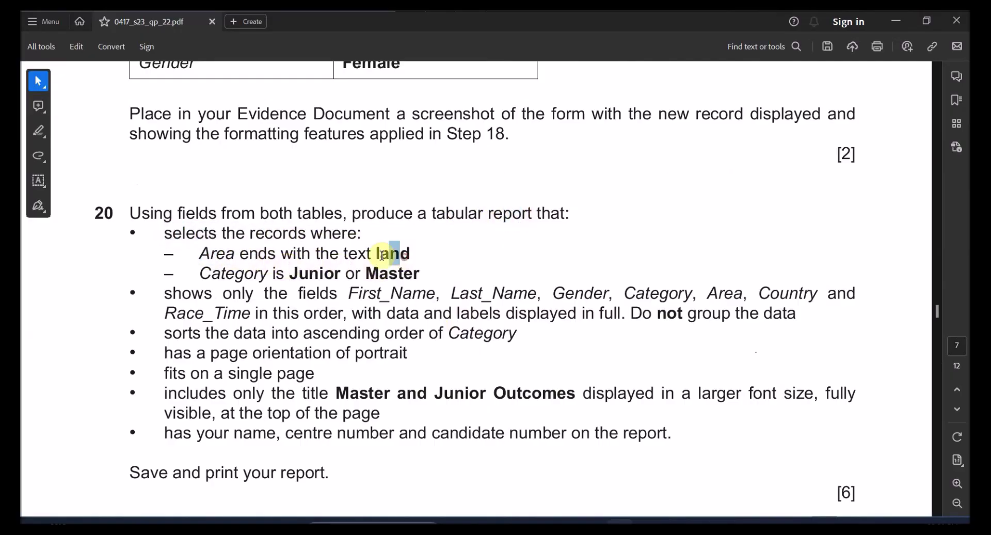
double_click(217, 271)
left_click_drag(291, 273, 420, 274)
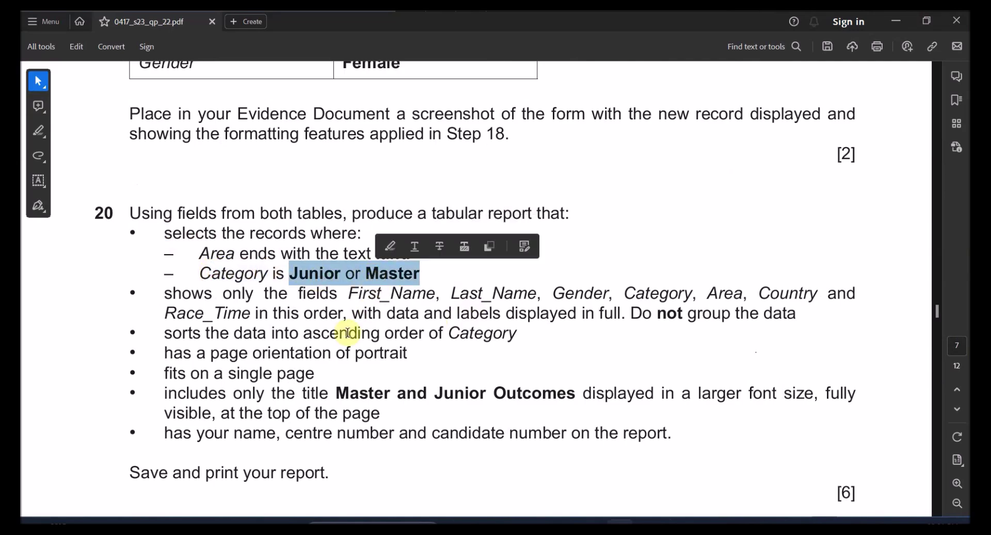
left_click(310, 312)
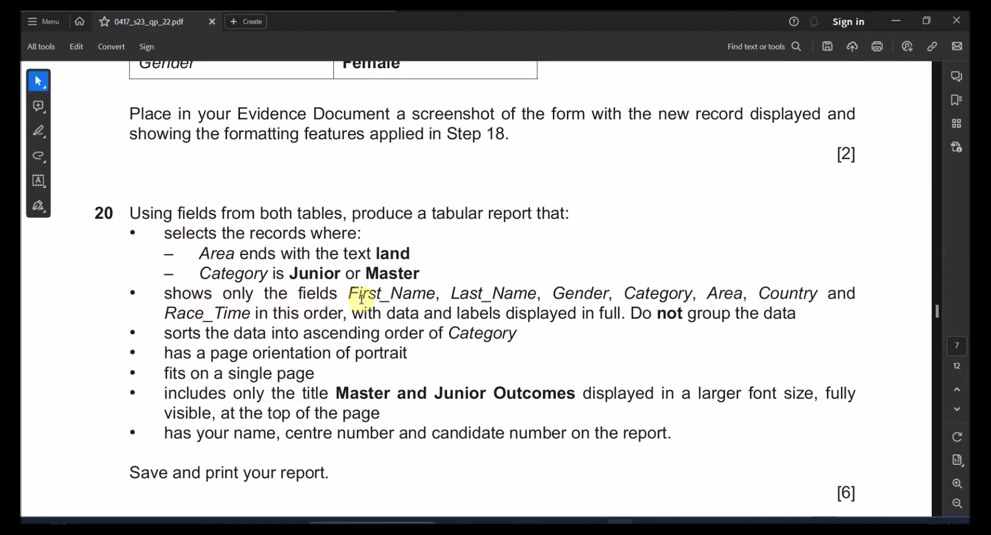
- Highlight the First_Name through Race_Time field list in cyan
left_click_drag(349, 293, 251, 309)
left_click(264, 287)
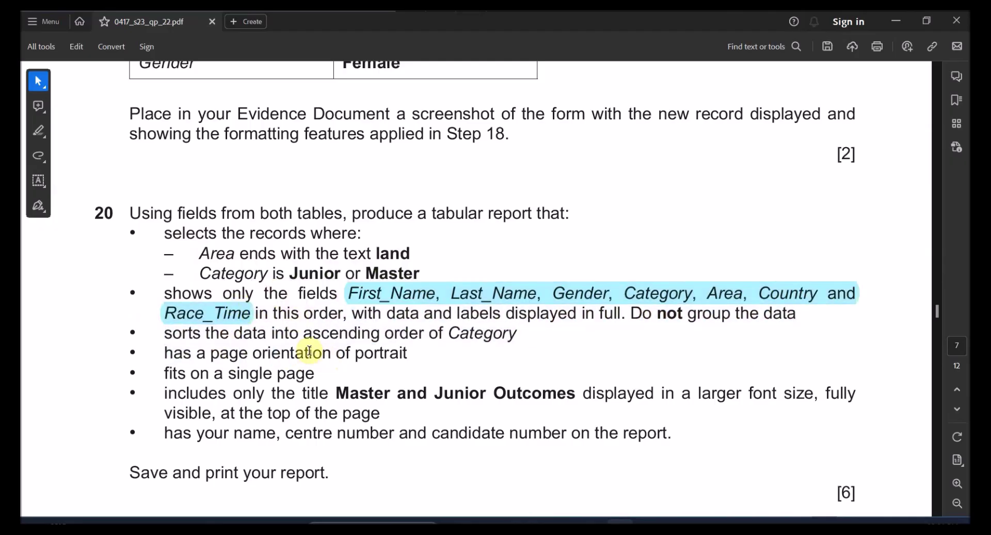
left_click(240, 336)
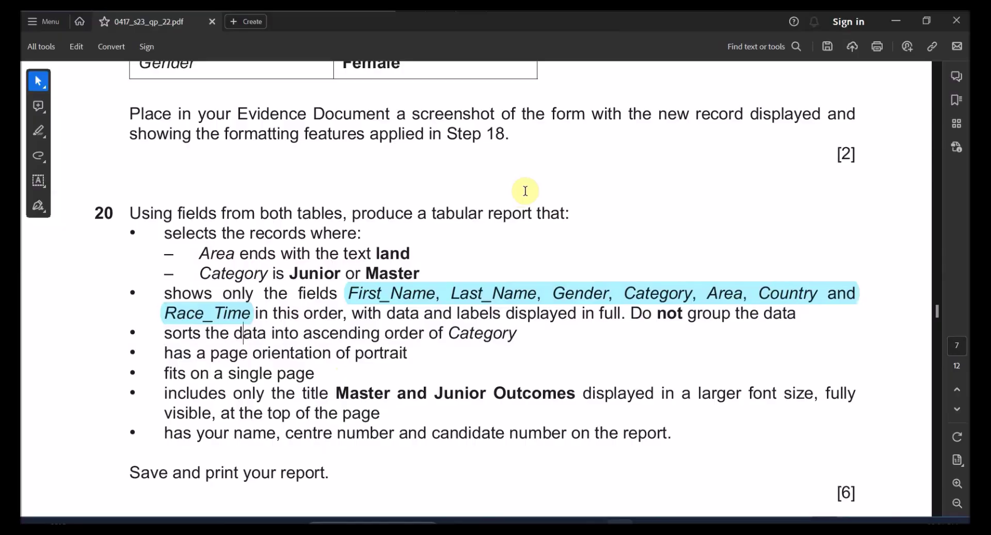
key("alt+Tab")
key("alt+Tab")
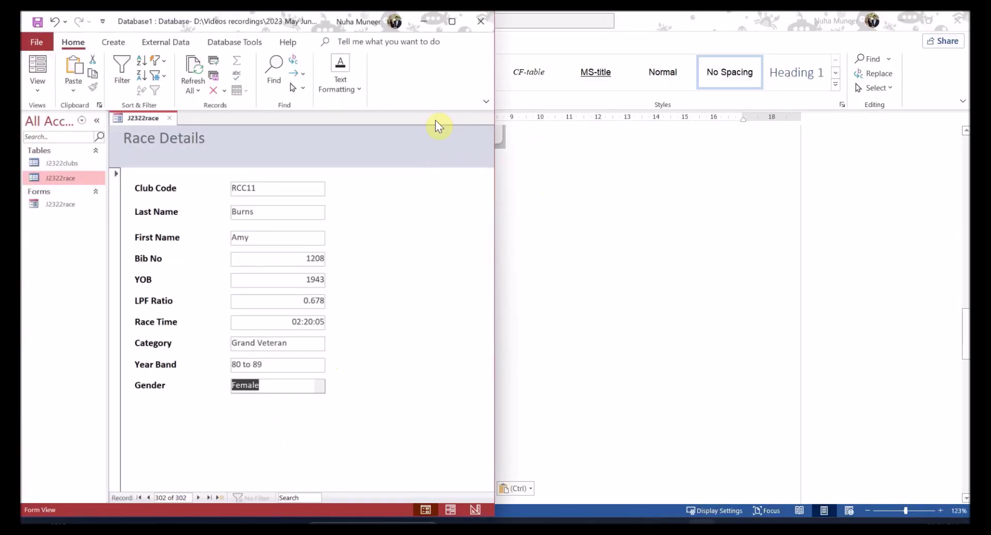
- Close the J2322race form, saving its design changes, and start a new query in Design View
left_click(452, 21)
key("ctrl+w")
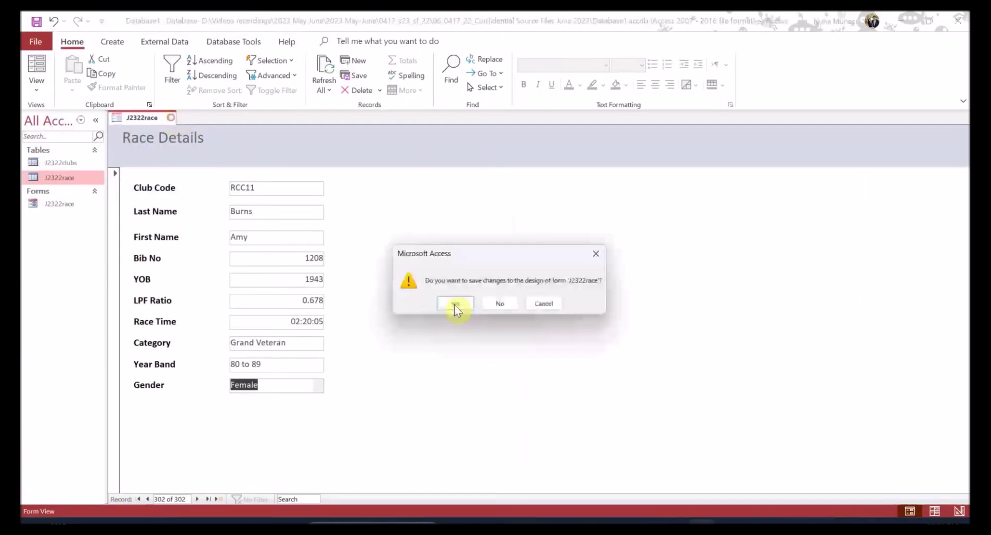
left_click(454, 305)
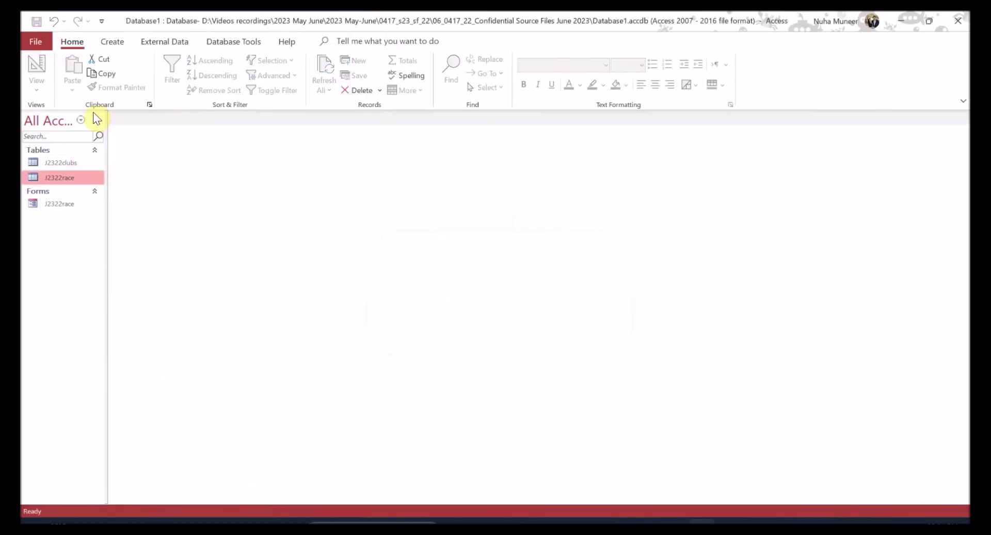
left_click(112, 41)
left_click(212, 80)
key("alt+Tab")
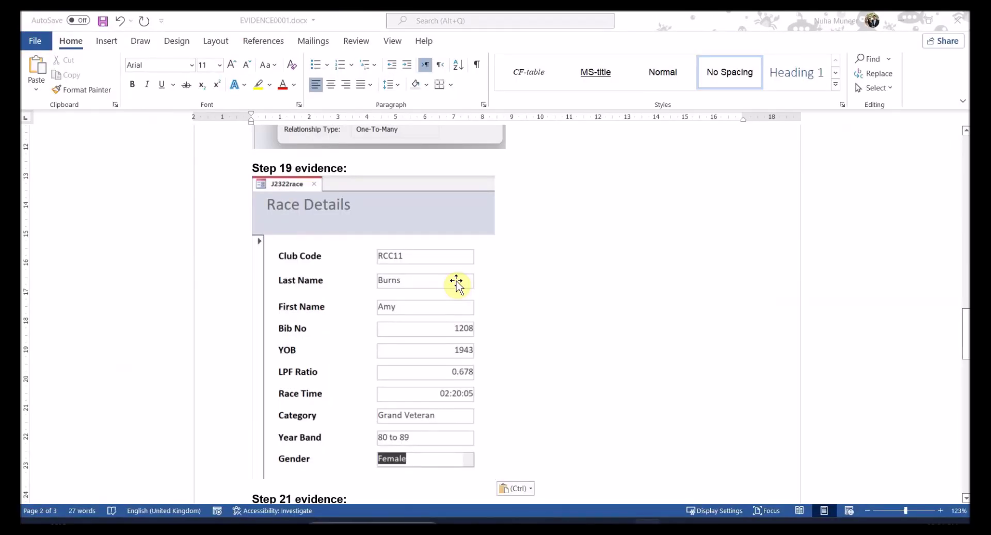
key("alt+Tab")
key("alt+Tab")
key("alt+Tab")
key("alt+Tab")
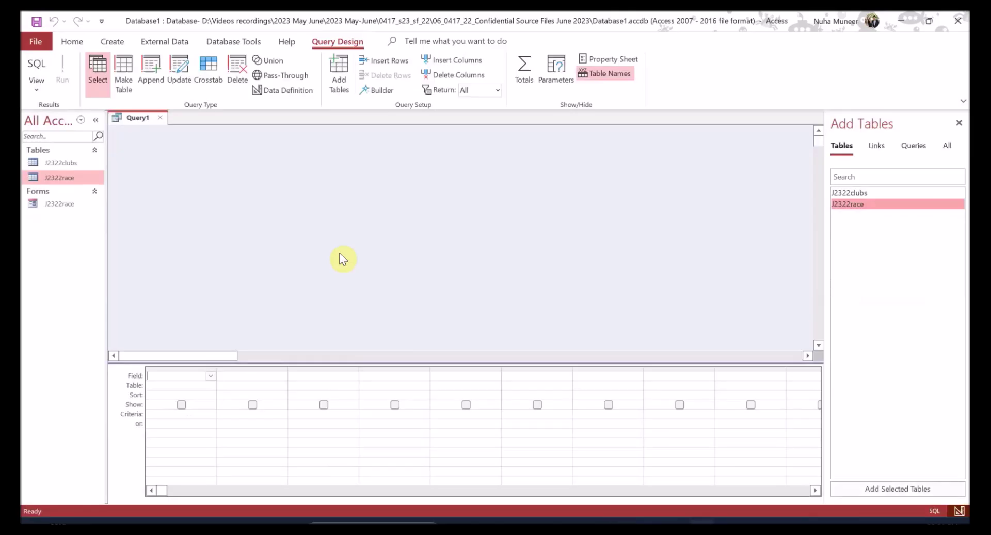
- Add the J2322clubs and J2322race tables and enlarge their field lists
double_click(863, 193)
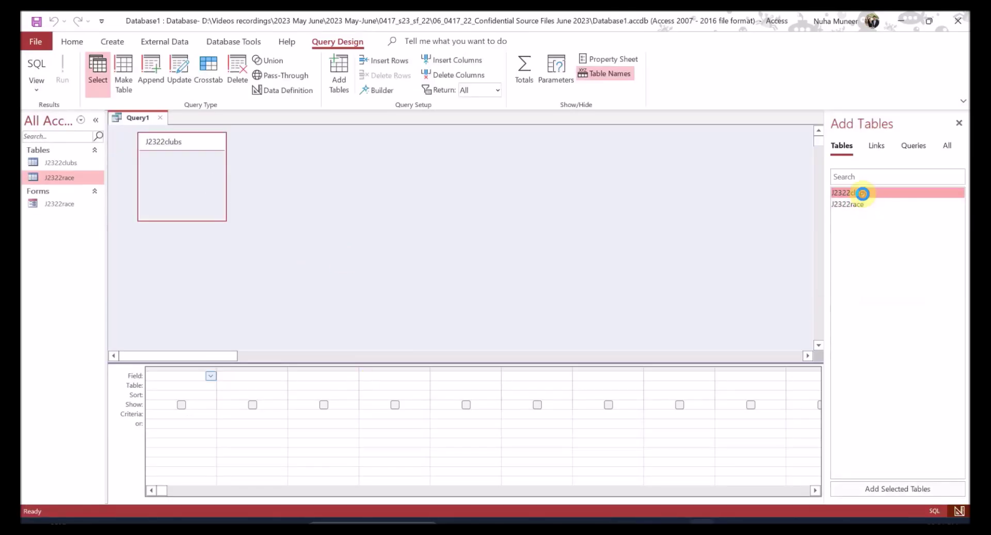
double_click(856, 202)
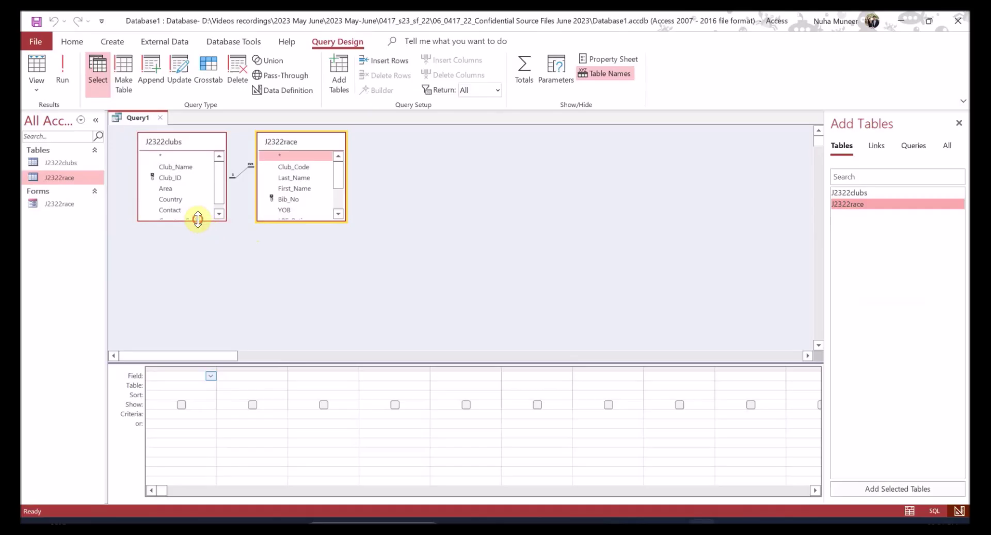
left_click_drag(197, 220, 197, 268)
left_click_drag(299, 221, 301, 274)
key("alt+Tab")
key("alt+Tab")
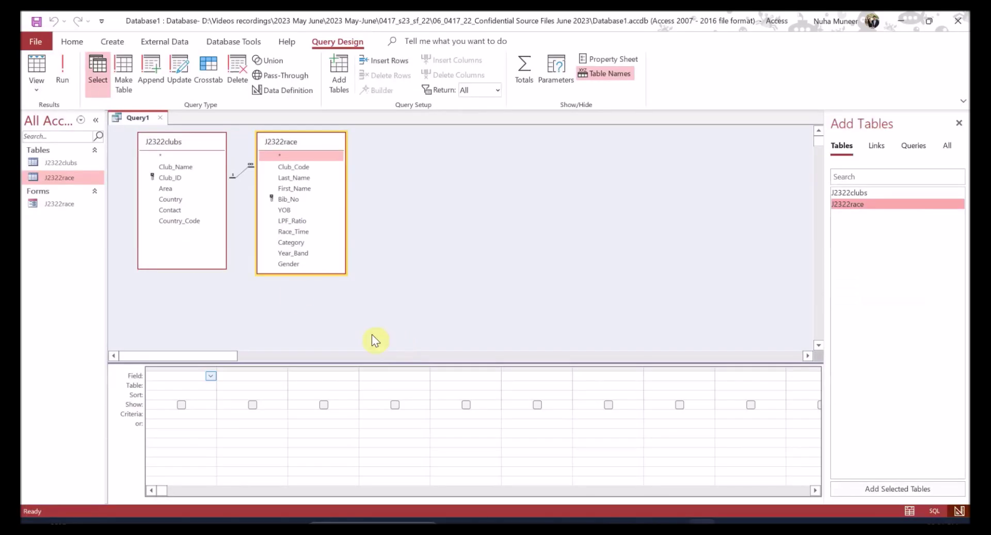
- Place First_Name, Last_Name, Gender, Category, Area and Country in the query grid
double_click(294, 185)
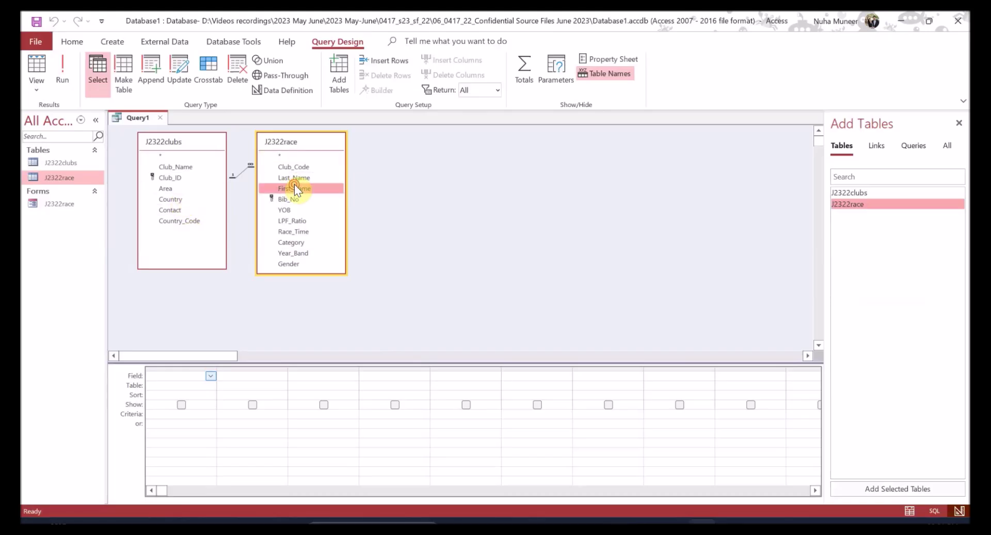
double_click(294, 176)
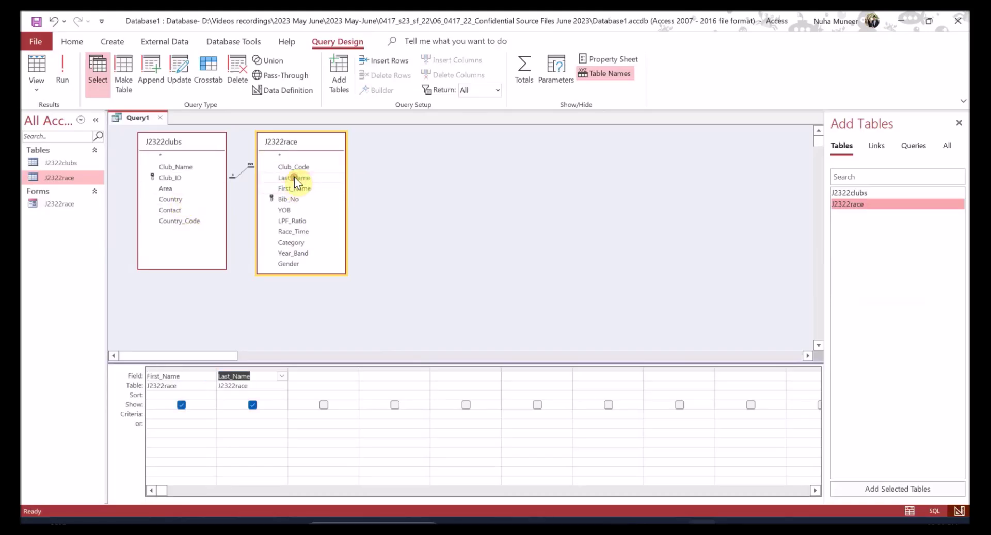
double_click(289, 263)
double_click(294, 242)
key("alt+Tab")
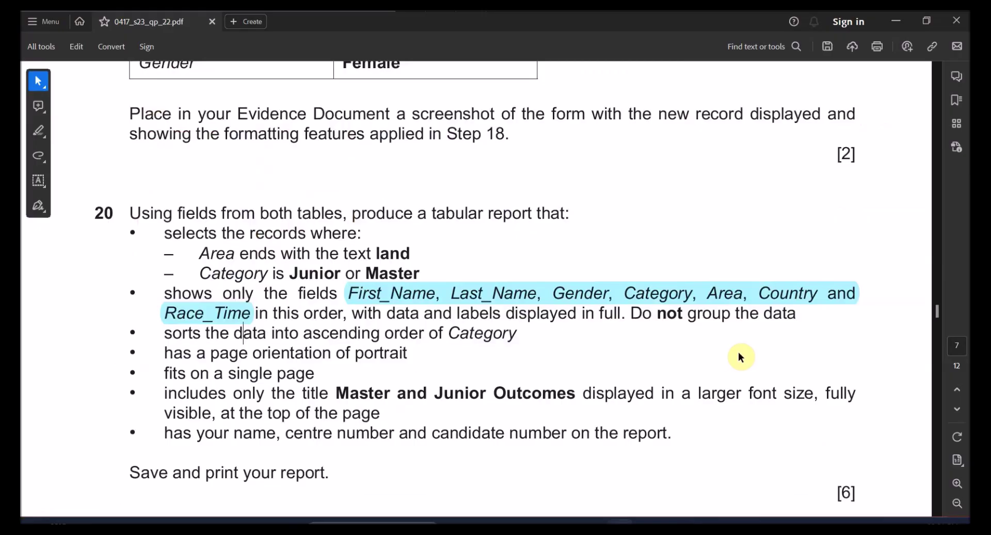
key("alt+Tab")
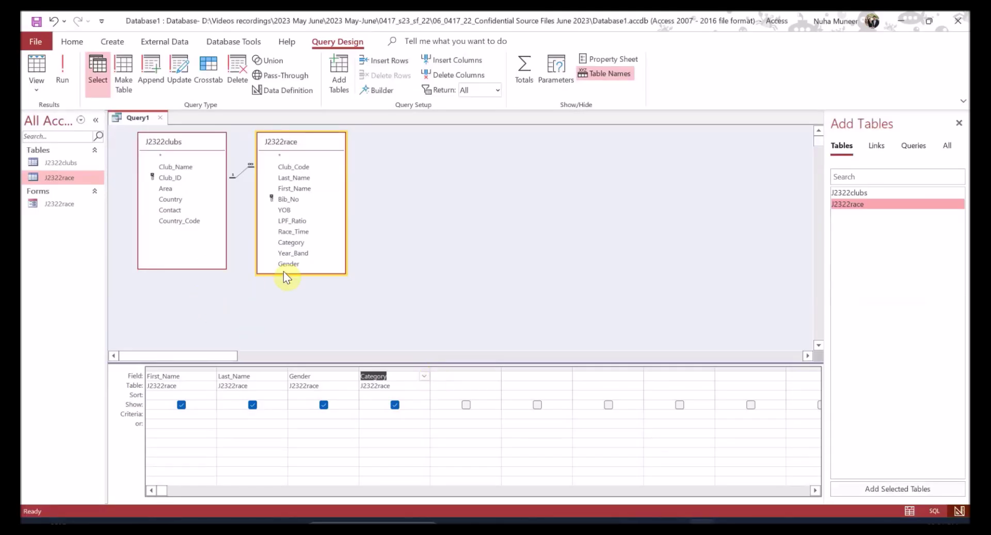
double_click(166, 189)
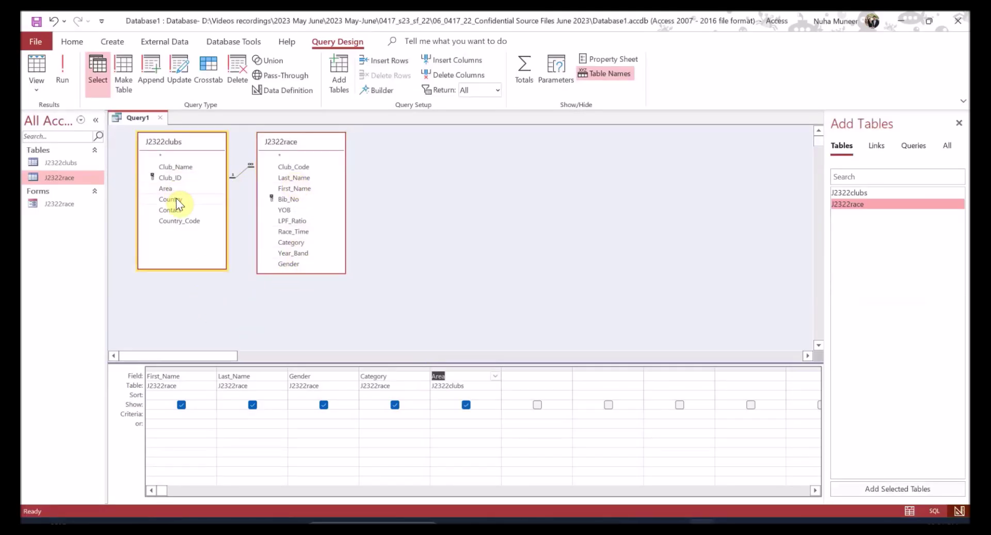
double_click(171, 199)
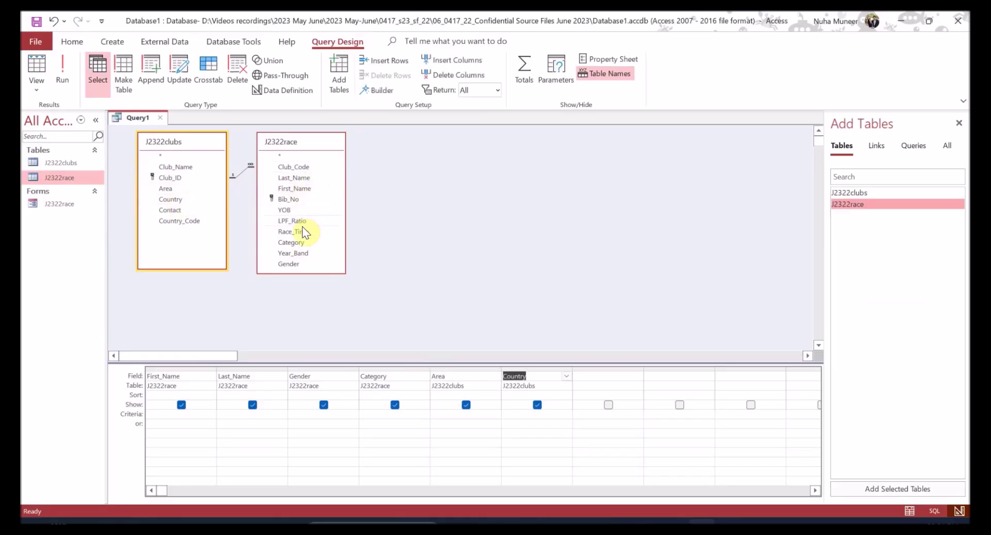
- Review question 20's full-label, ascending sort and Area ends-with-'land' requirements
key("alt+Tab")
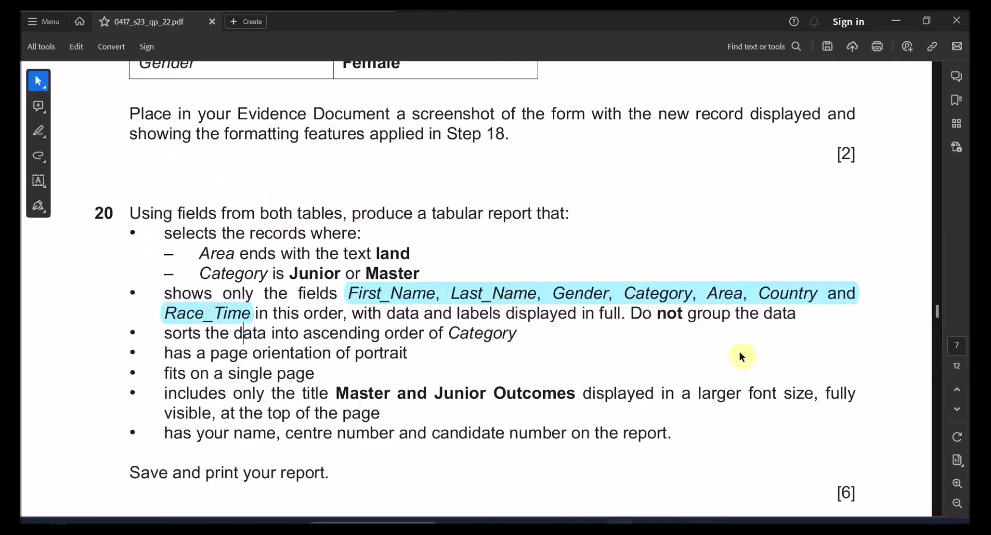
left_click_drag(352, 314, 731, 315)
left_click_drag(165, 334, 365, 334)
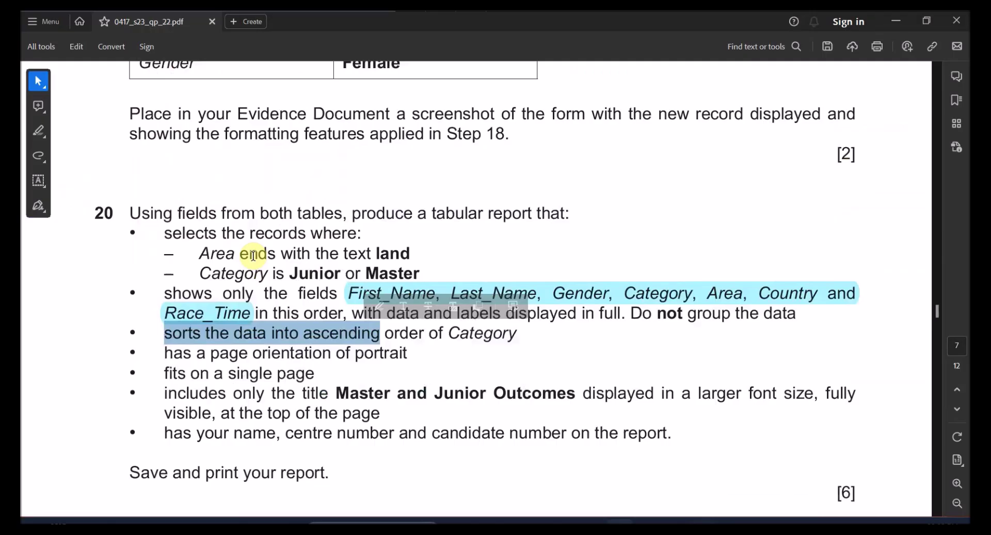
left_click_drag(165, 233, 276, 254)
left_click(245, 310)
left_click_drag(188, 260, 391, 251)
double_click(393, 253)
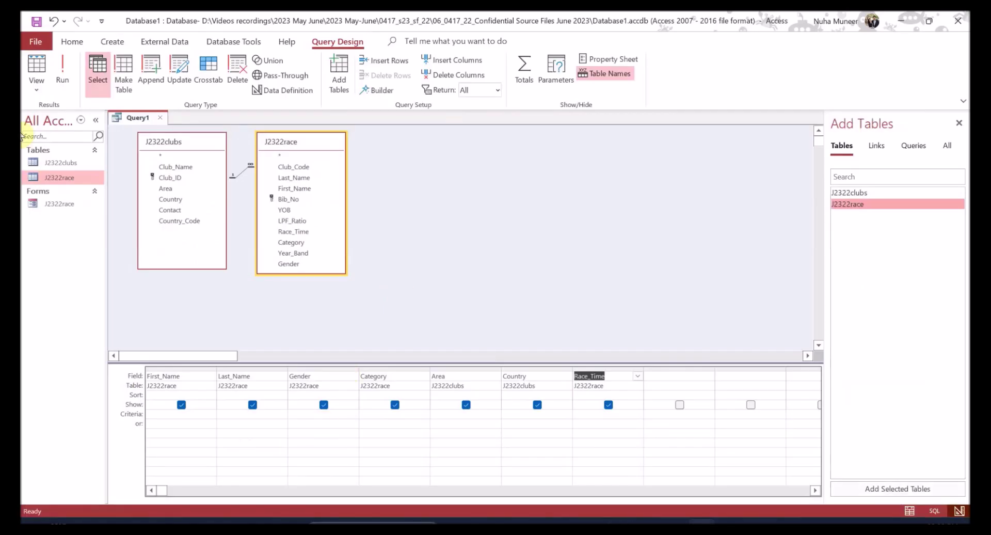
- Run Query1 and scroll through its unfiltered results
left_click(63, 66)
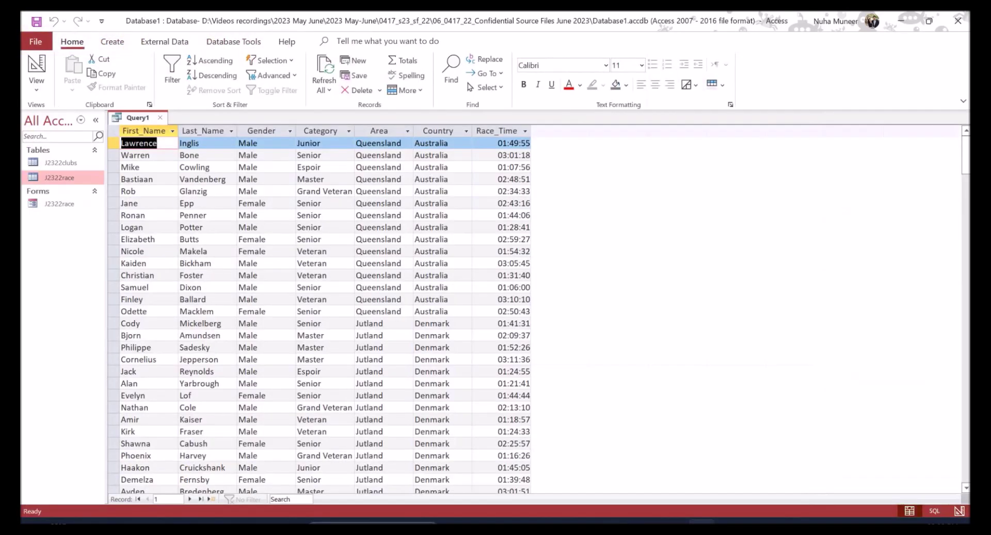
left_click(200, 498)
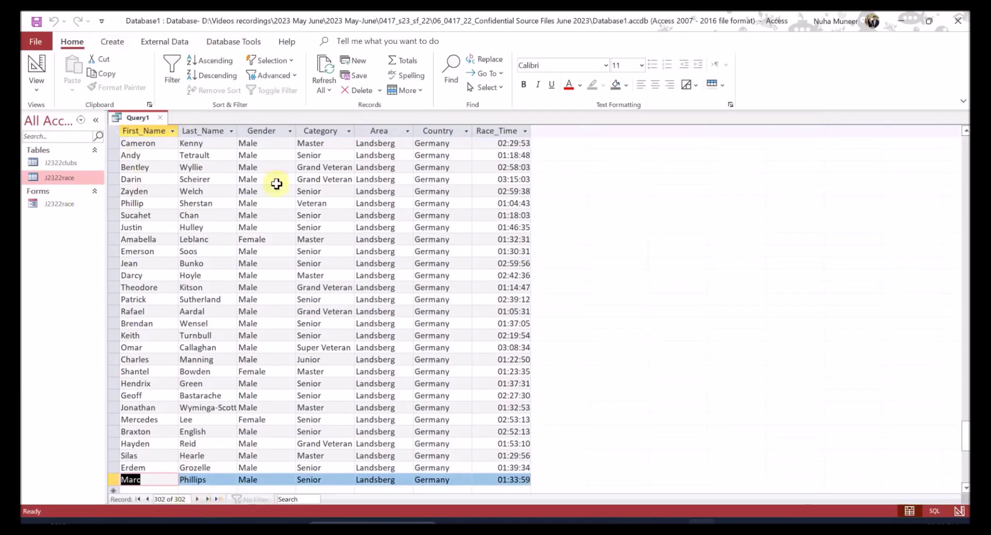
scroll(382, 164, "up", 3)
scroll(394, 381, "down", 5)
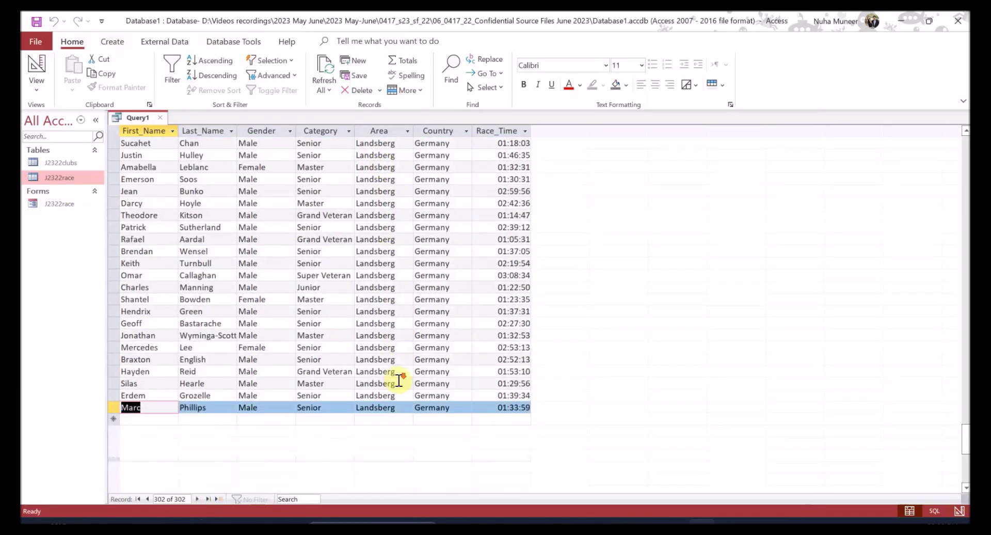
scroll(394, 382, "up", 20)
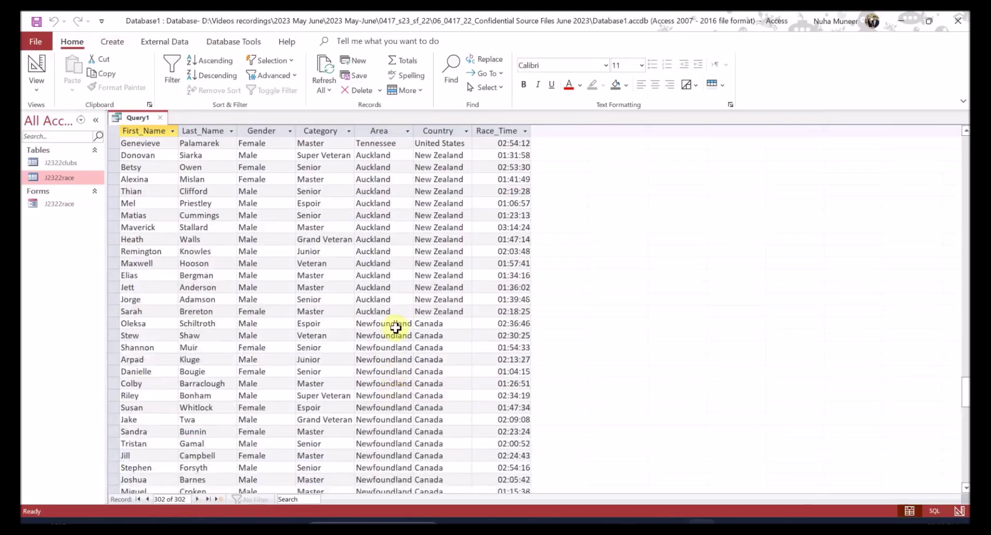
scroll(394, 328, "up", 15)
scroll(396, 328, "up", 6)
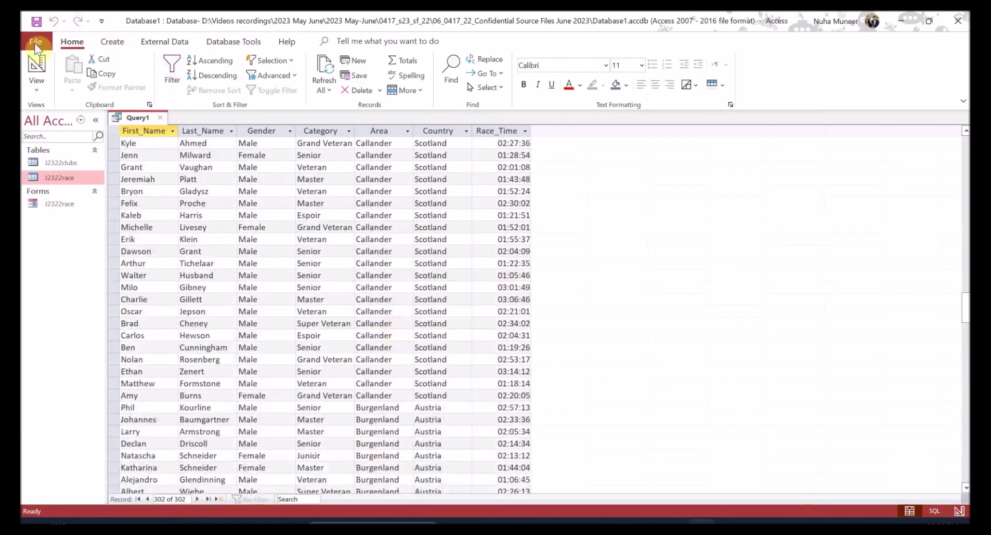
left_click(36, 66)
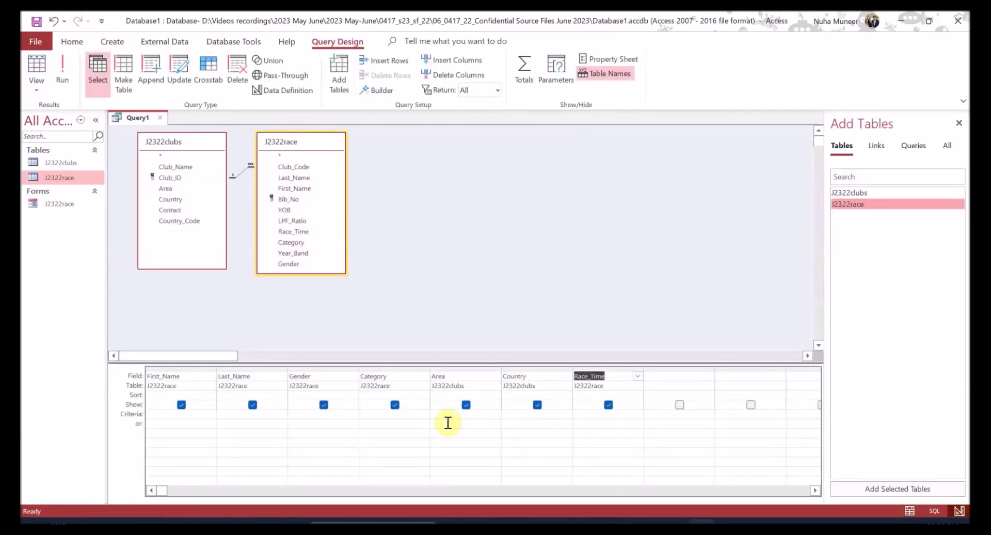
- Add the Like "*land" criterion to Area and confirm the 88 matching records
left_click(441, 418)
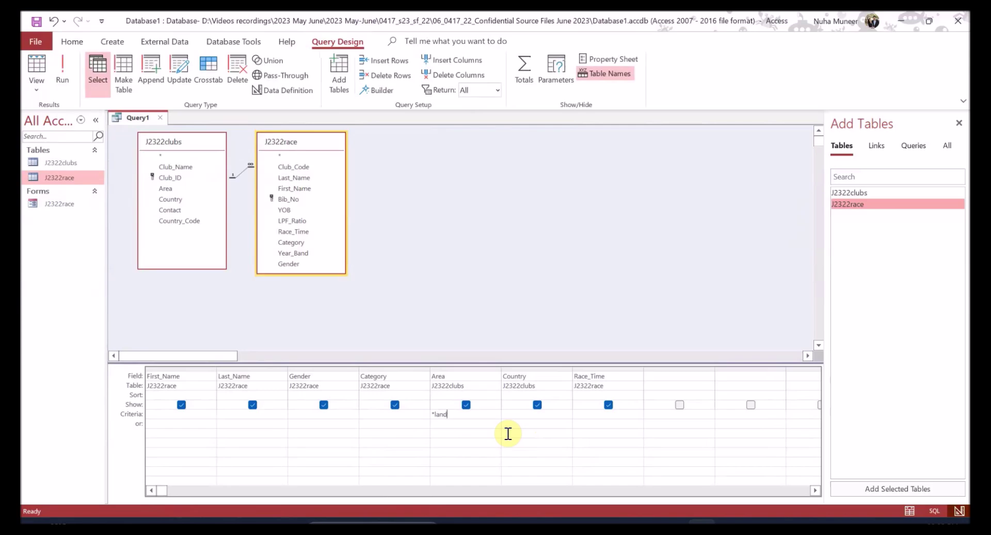
left_click(74, 68)
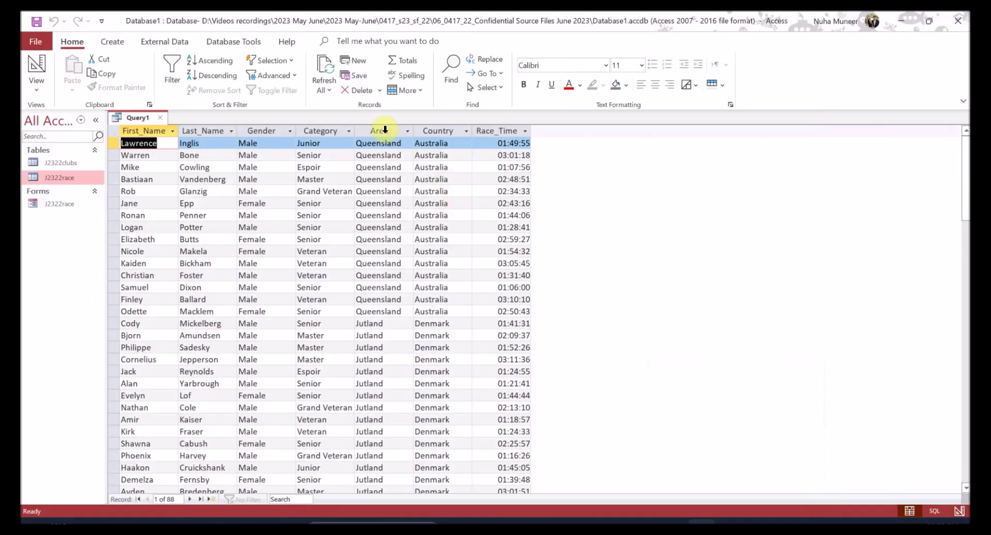
left_click(385, 130)
scroll(398, 308, "down", 4)
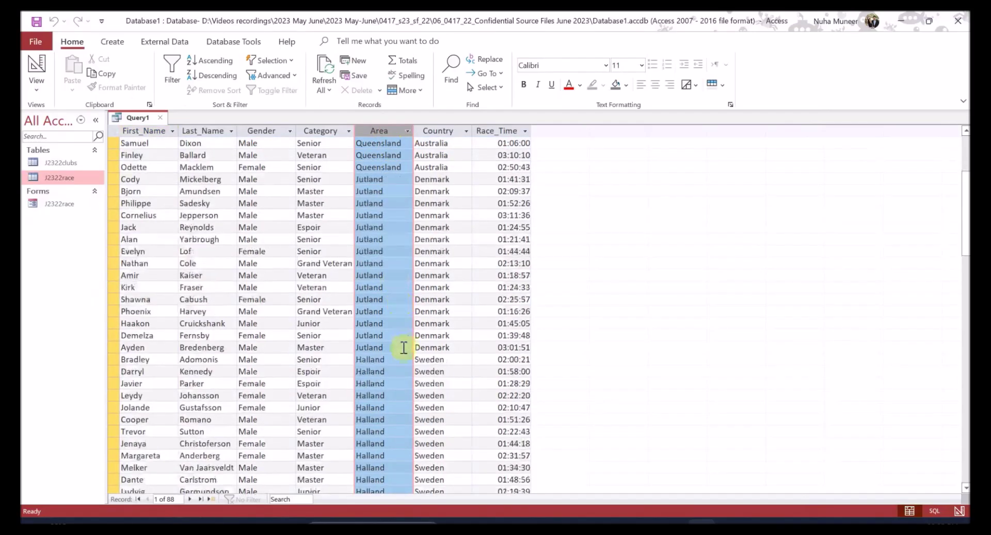
scroll(404, 347, "down", 3)
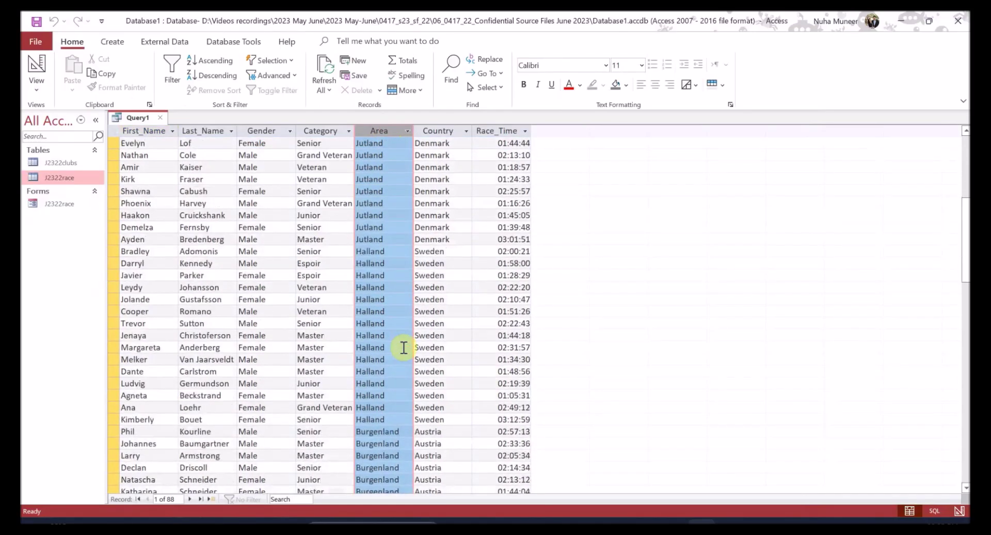
scroll(404, 348, "down", 20)
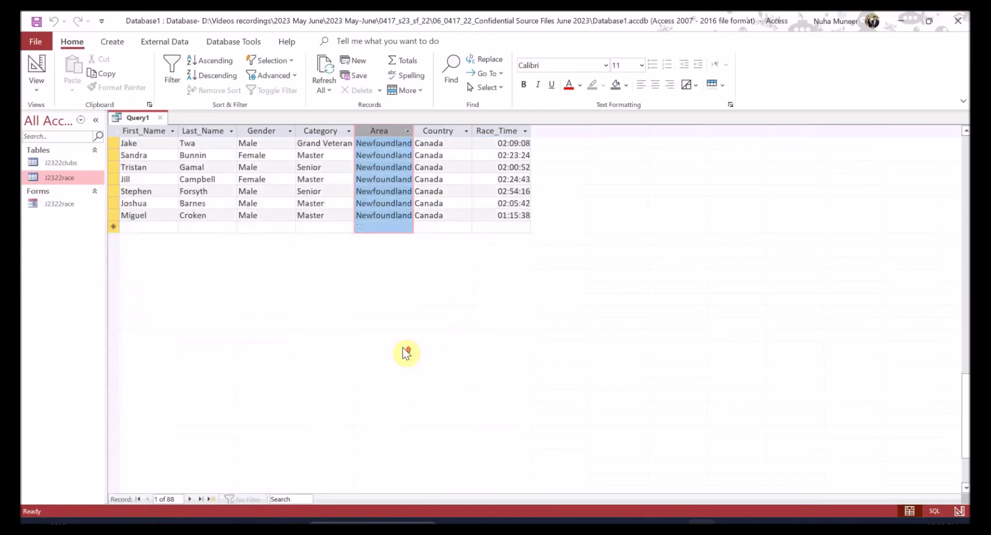
scroll(405, 347, "up", 20)
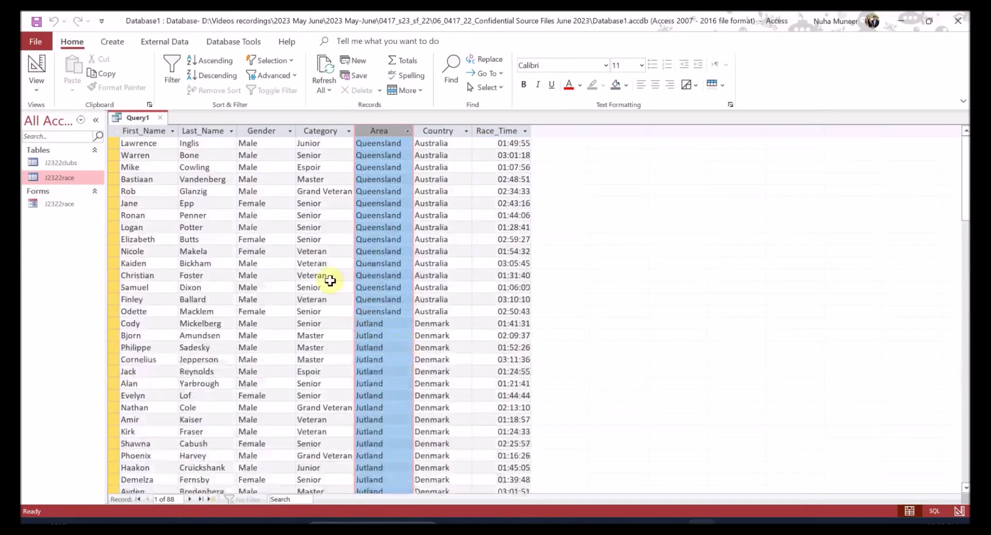
left_click(35, 67)
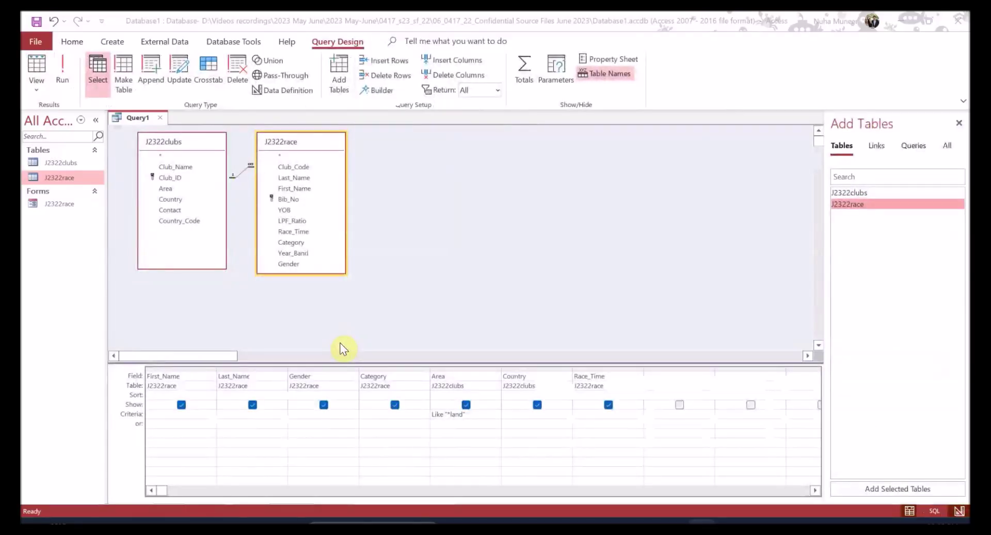
- Enter Junior or Master as the Category criterion and check the results
key("alt+Tab")
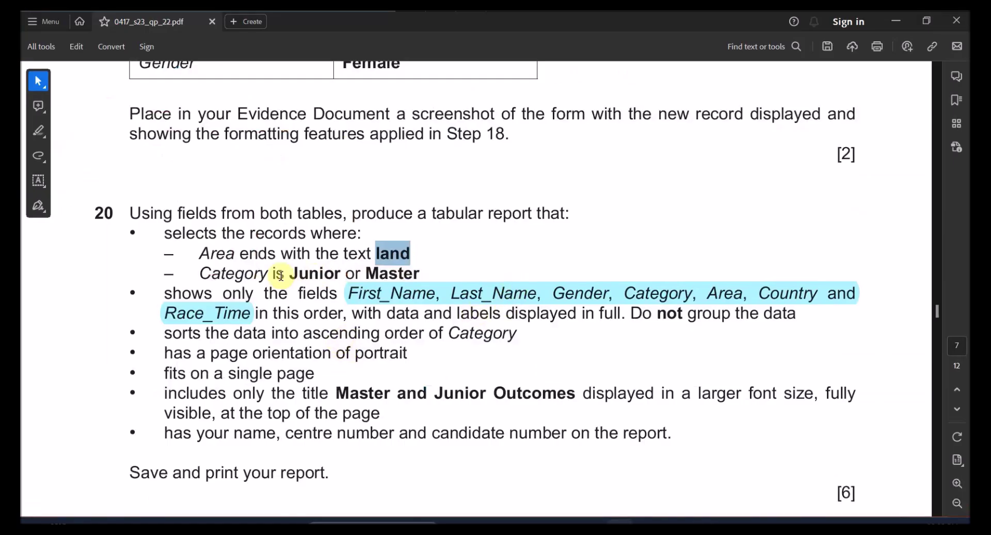
left_click_drag(293, 273, 372, 272)
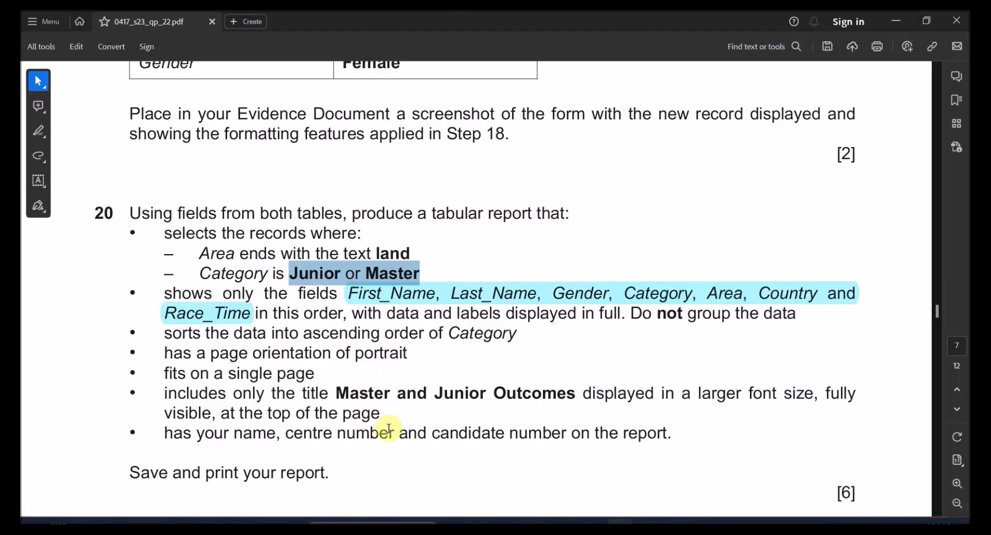
key("alt+Tab")
type("Junior or Master")
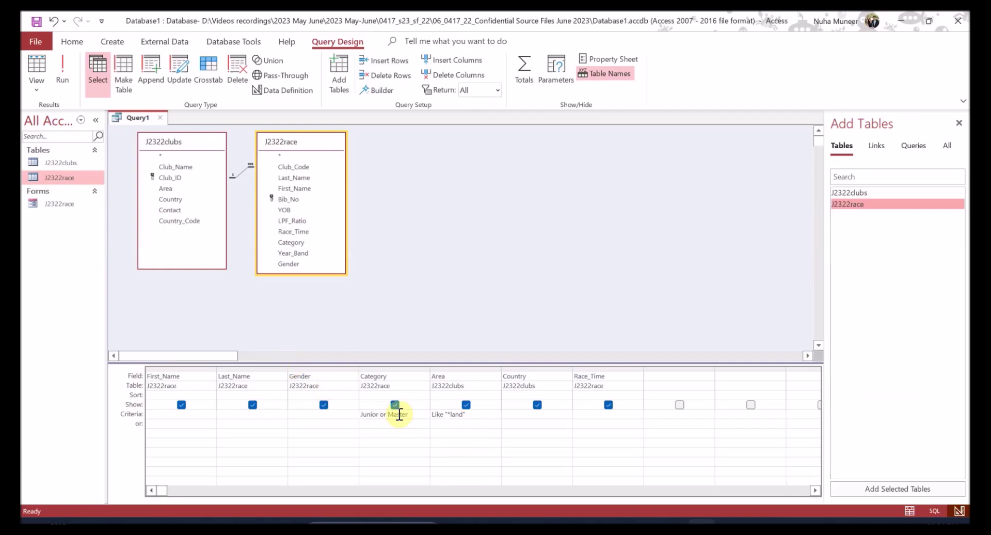
left_click(63, 78)
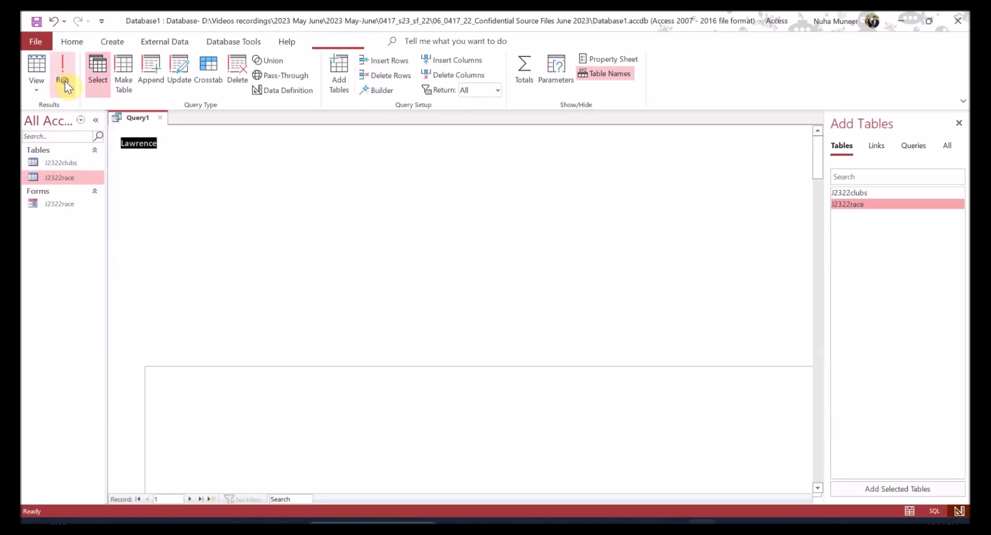
left_click(316, 155)
left_click(319, 179)
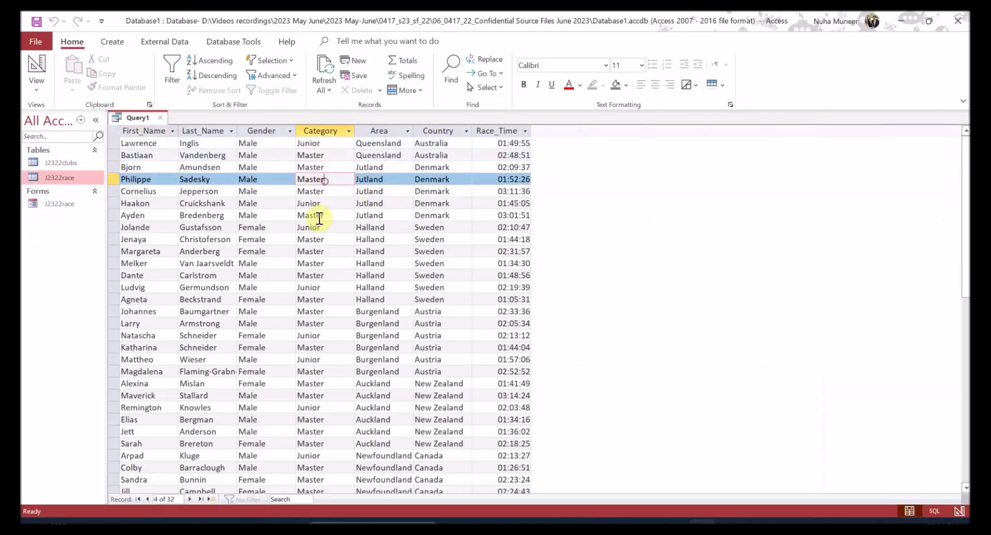
left_click(38, 68)
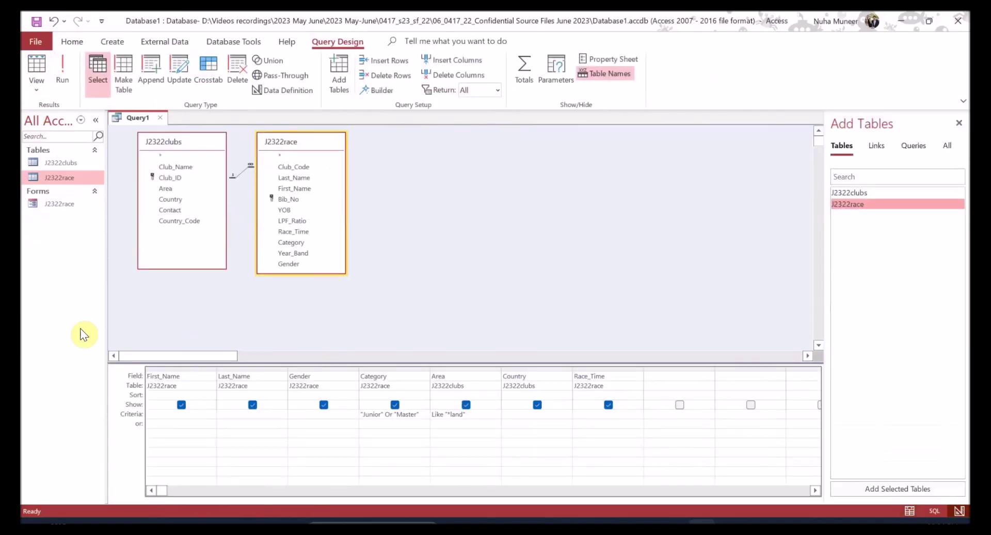
- Recheck question 20's Area, sort and orientation requirements
key("alt+Tab")
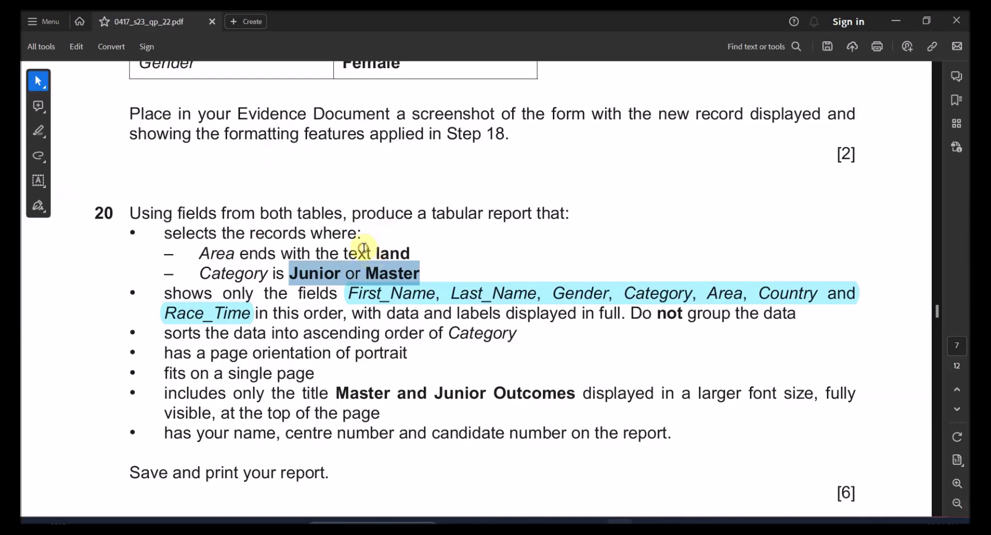
left_click_drag(364, 248, 411, 253)
left_click_drag(235, 333, 298, 353)
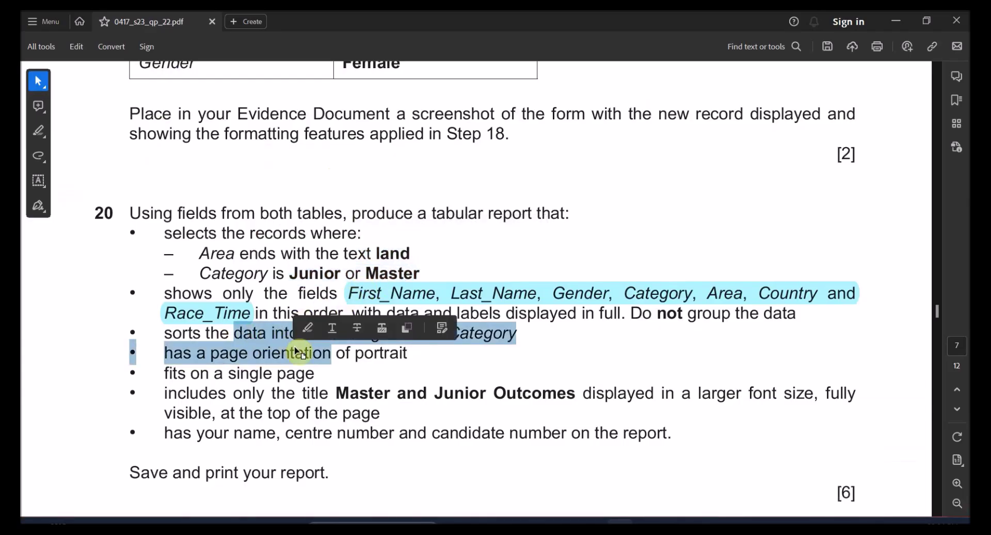
scroll(294, 371, "down", 1)
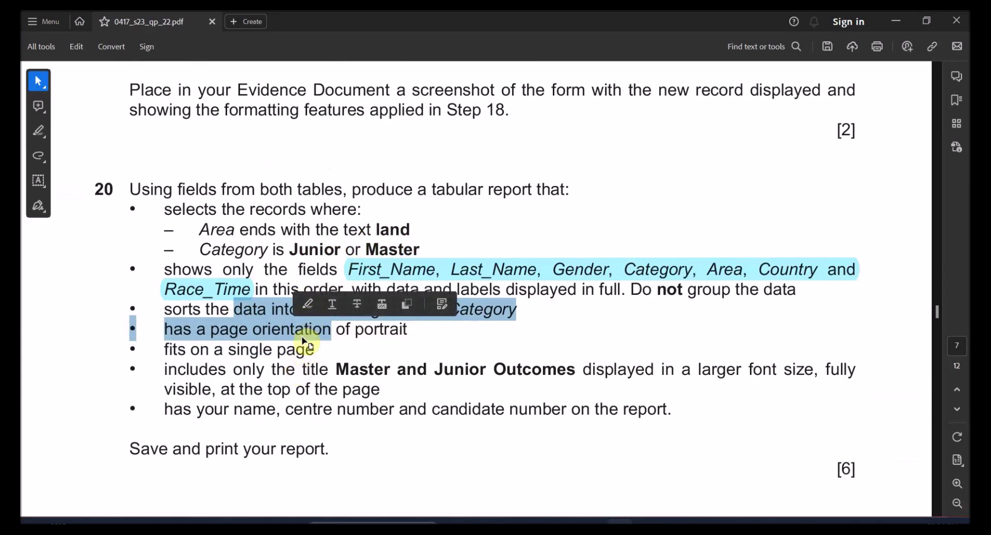
key("alt+Tab")
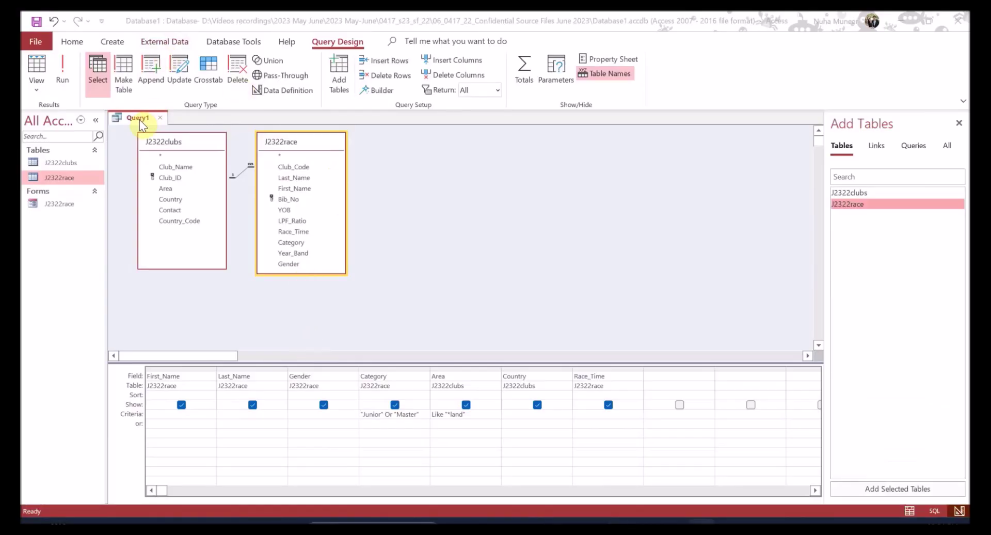
key("alt+Tab")
key("alt+Tab")
- Save the query as step20 and close it
right_click(143, 120)
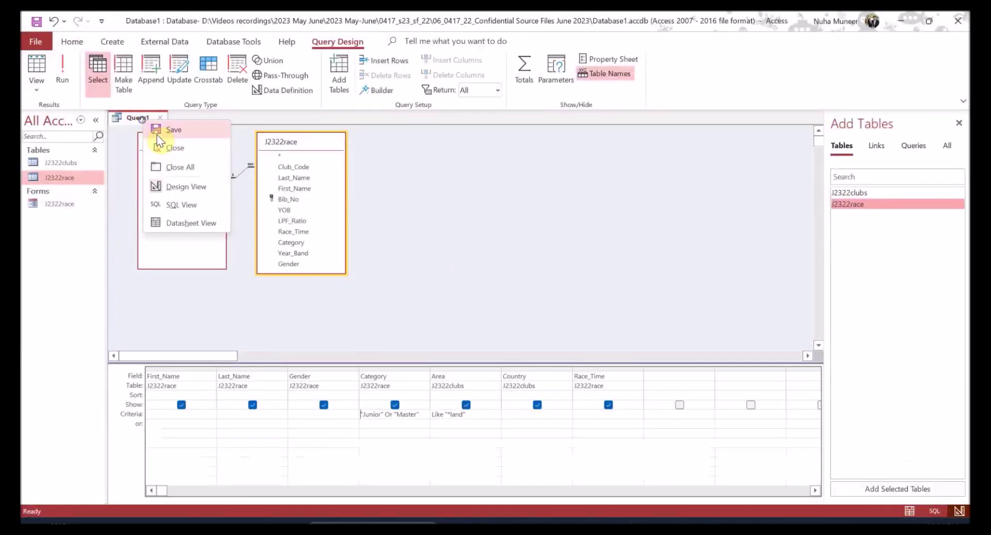
left_click(155, 128)
type("step20")
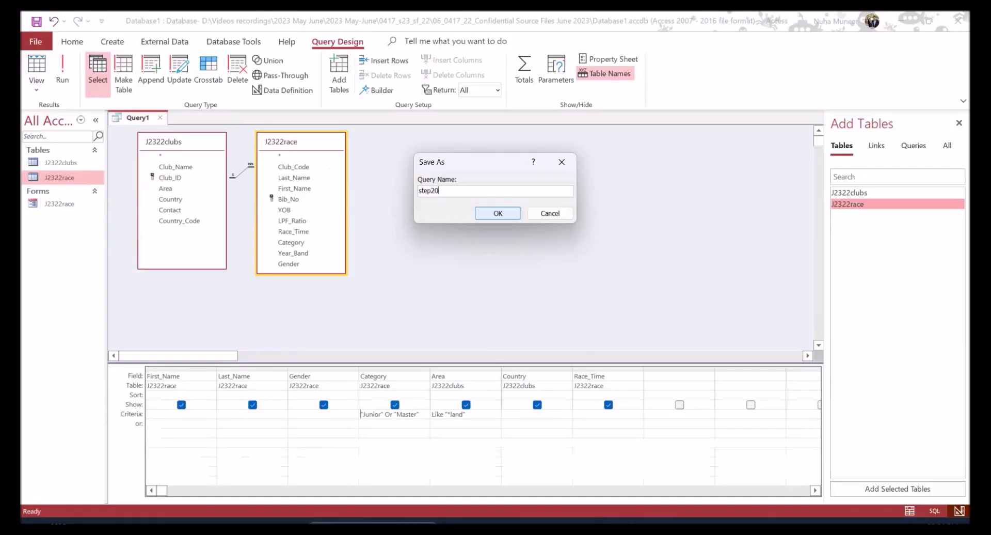
left_click(497, 213)
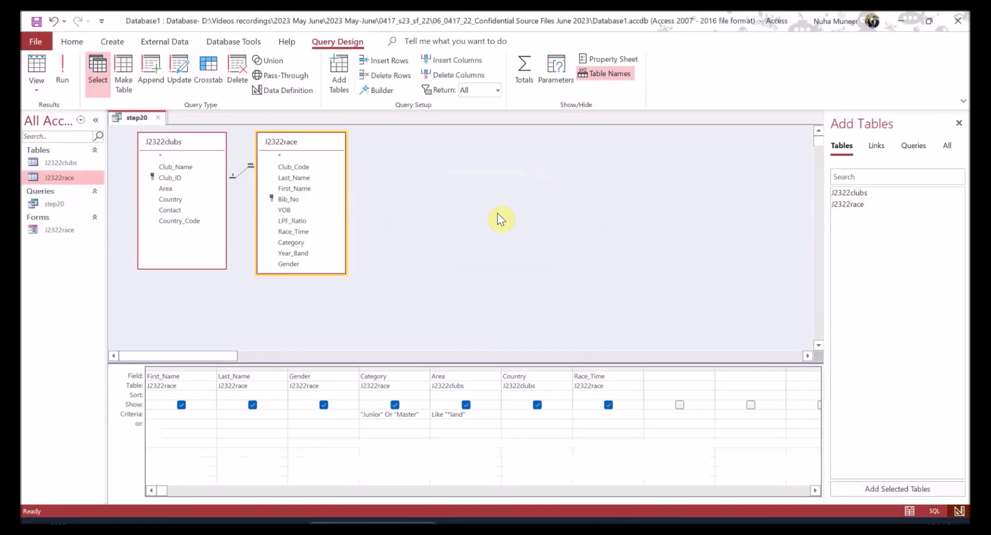
left_click(159, 118)
left_click(111, 41)
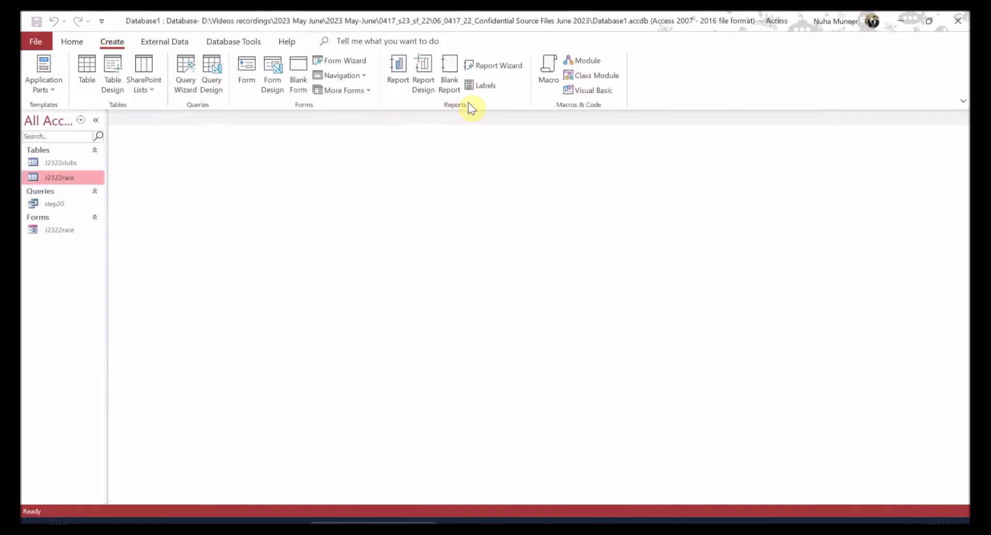
- Start a Report Wizard report on query step20 with all its fields
left_click(503, 70)
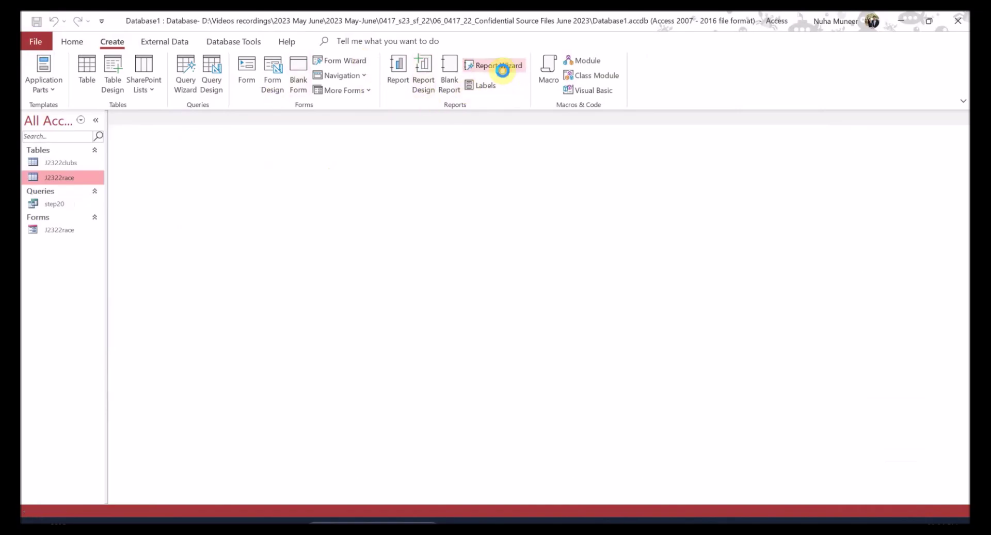
left_click(510, 192)
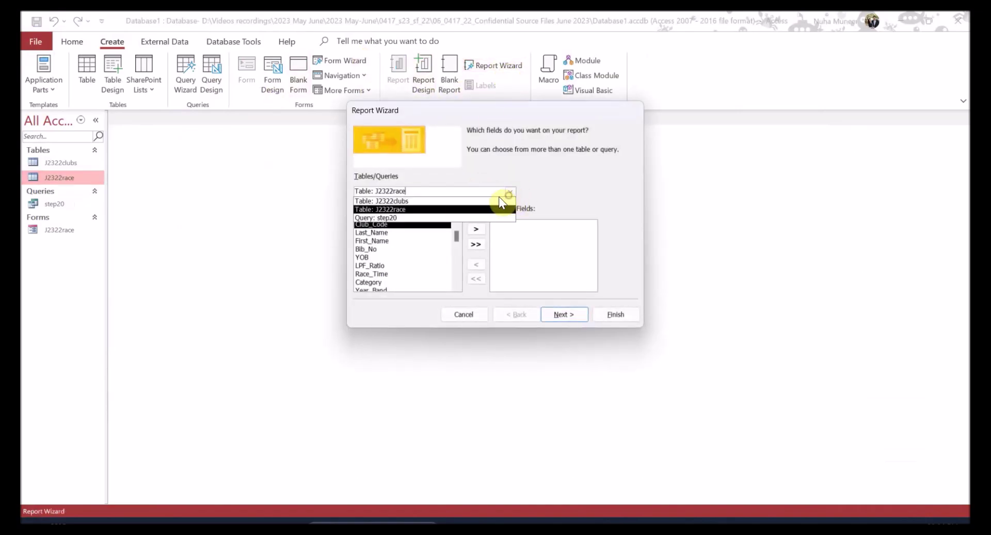
left_click(419, 218)
left_click(475, 245)
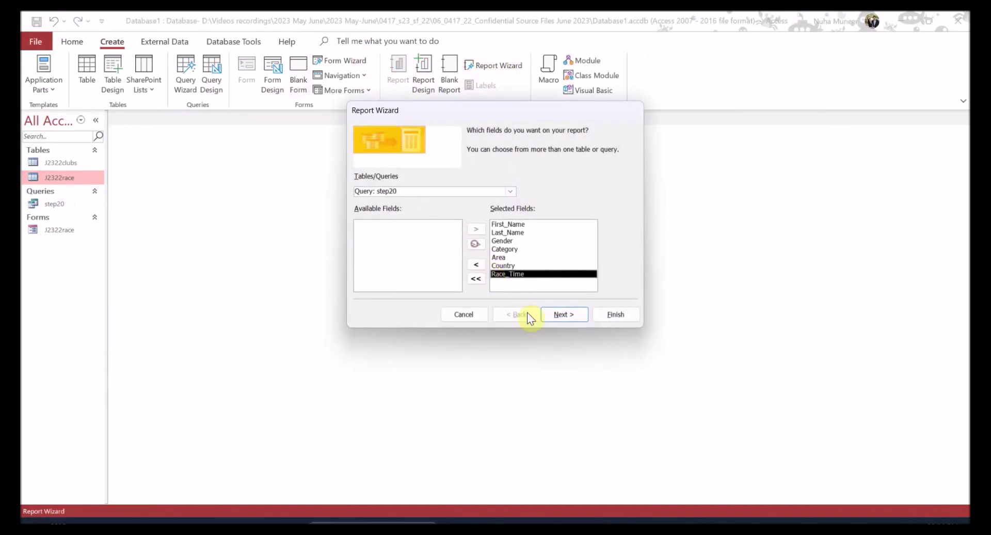
left_click(553, 315)
- View the data by the race table and skip grouping
left_click(400, 156)
left_click(405, 165)
left_click(567, 316)
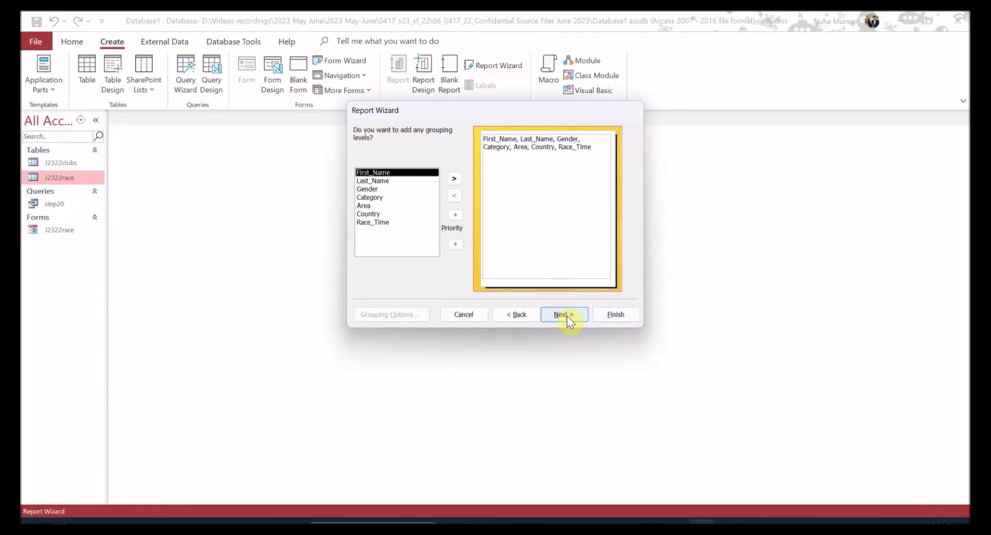
left_click(567, 316)
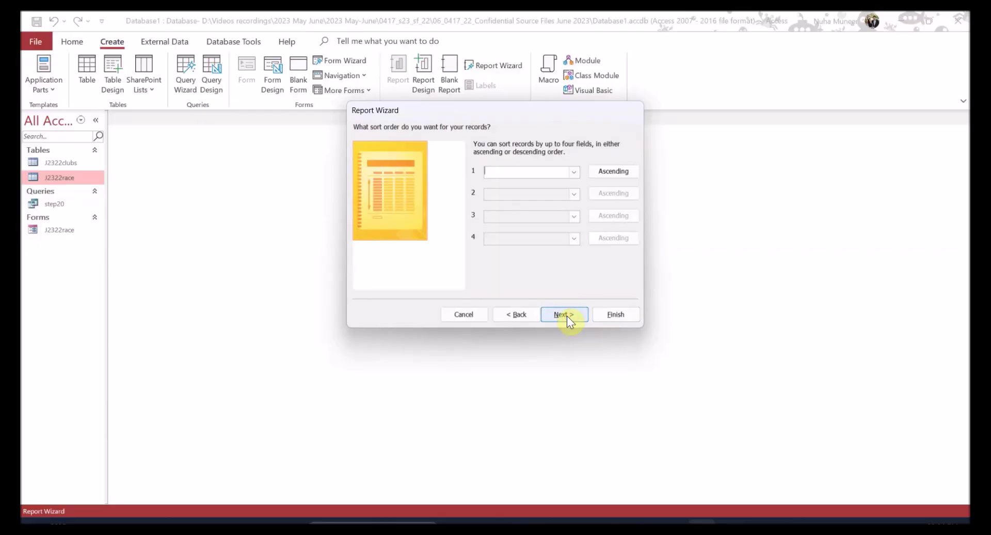
- Check the sort requirement, then sort the records ascending by Category
key("alt+Tab")
scroll(499, 325, "down", 1)
left_click(272, 285)
left_click_drag(303, 286, 499, 286)
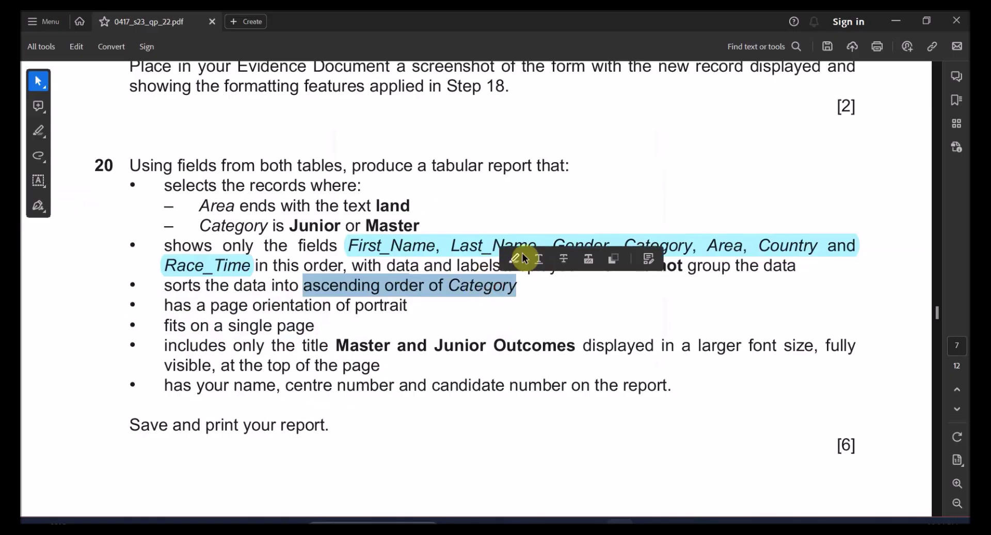
key("alt+Tab")
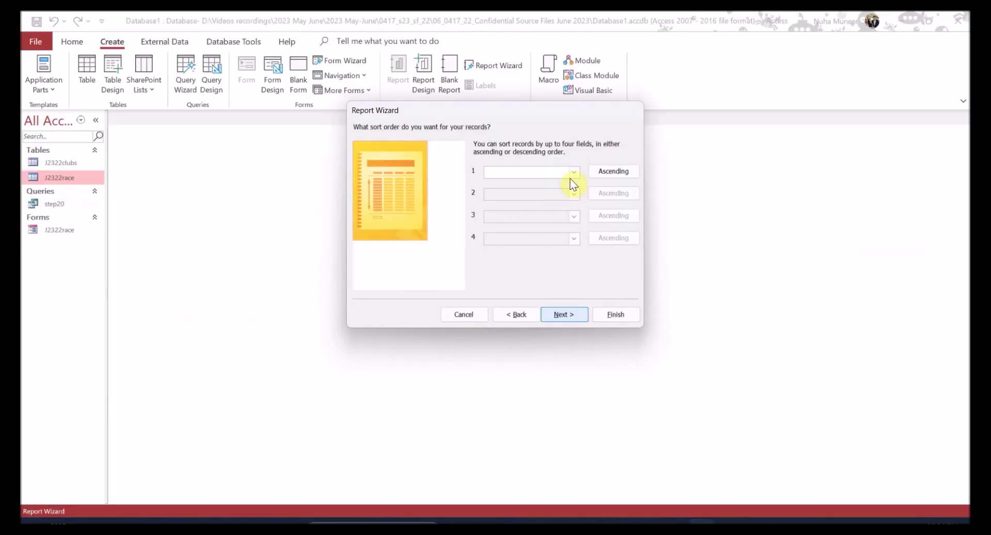
left_click(573, 173)
left_click(523, 216)
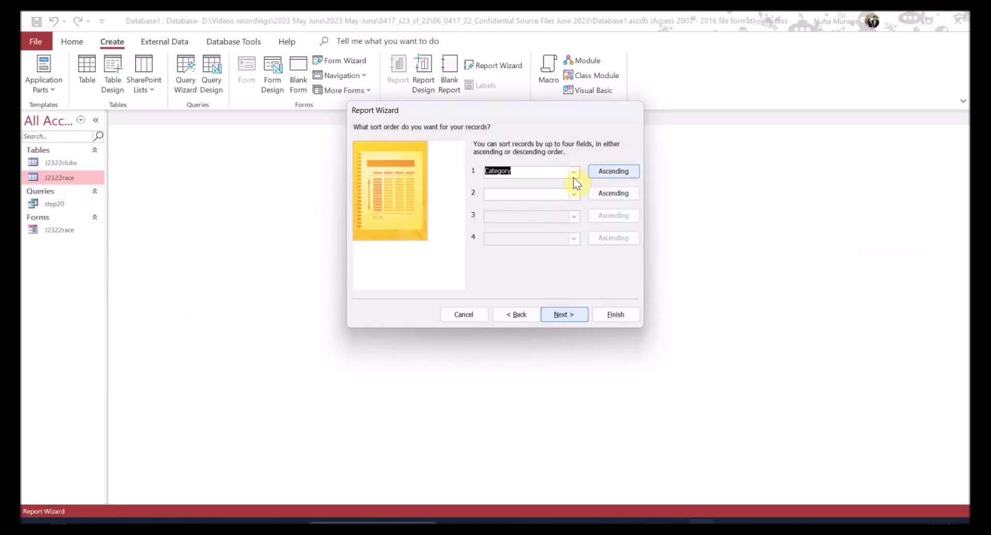
left_click(579, 311)
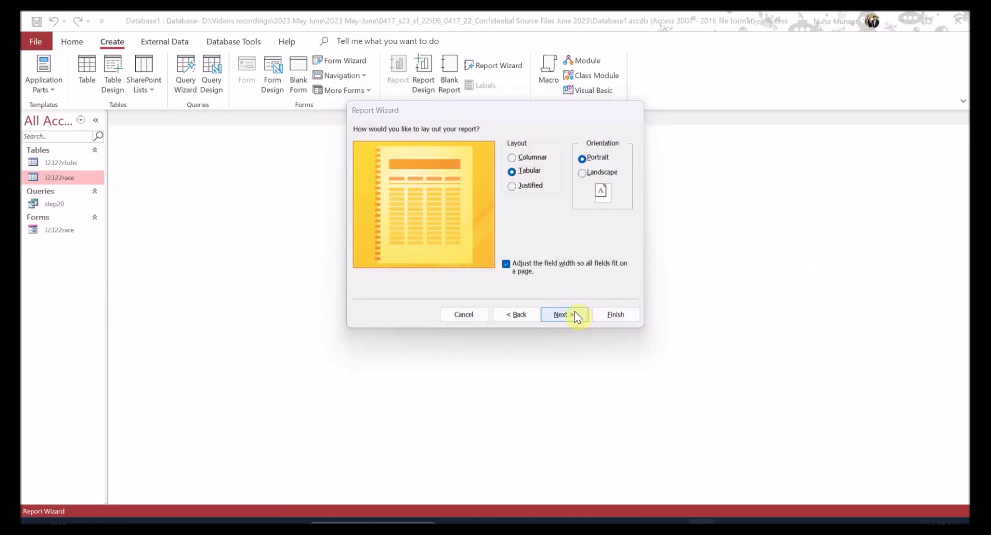
- Keep a tabular, portrait layout and advance to the report-title page
key("alt+Tab")
left_click_drag(432, 166, 477, 166)
left_click(485, 137)
key("alt+Tab")
key("alt+Tab")
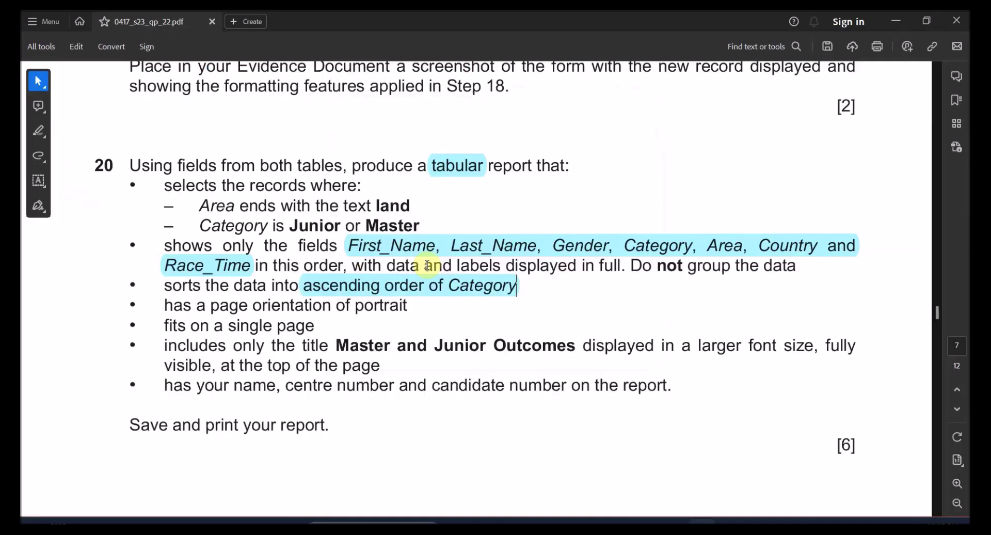
left_click_drag(280, 305, 390, 306)
key("alt+Tab")
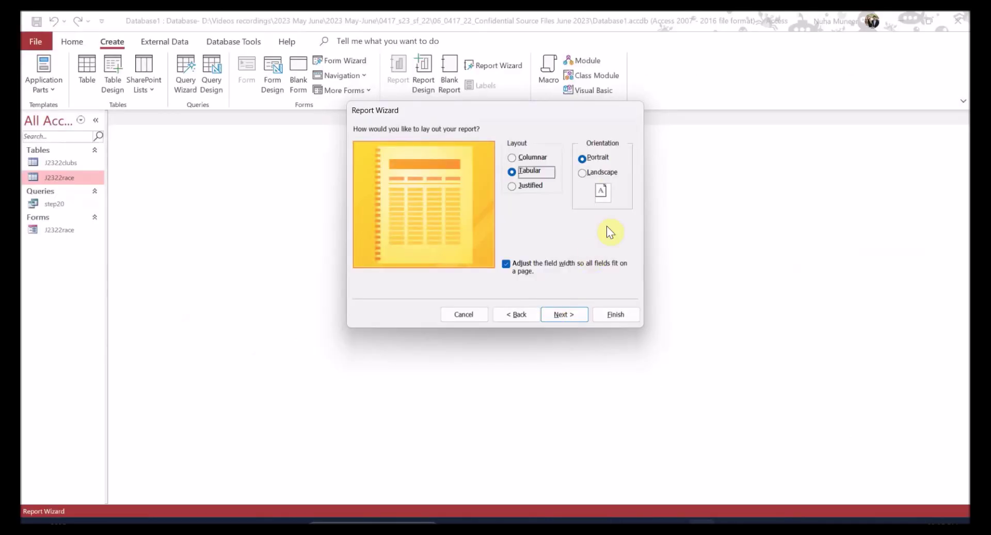
left_click(550, 310)
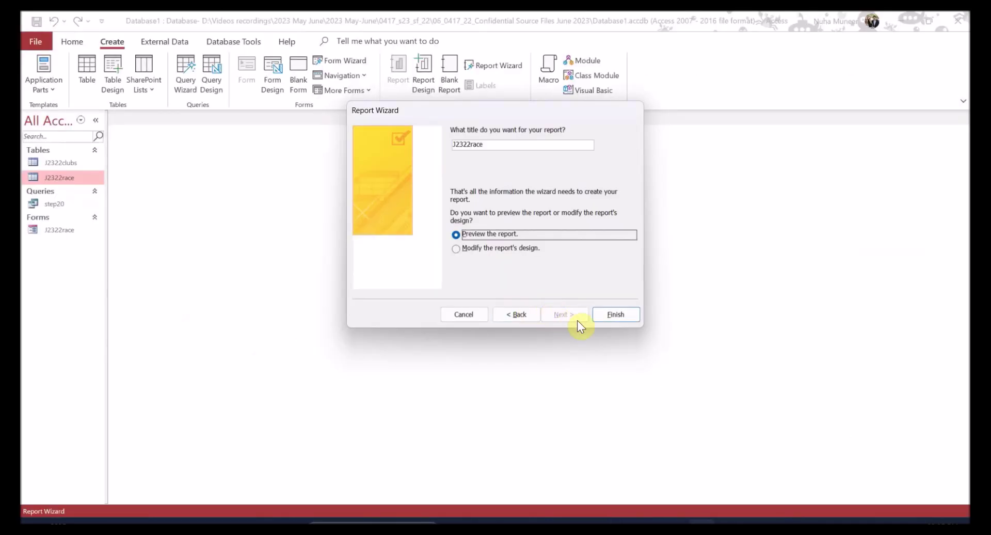
key("alt+Tab")
left_click_drag(337, 345, 516, 333)
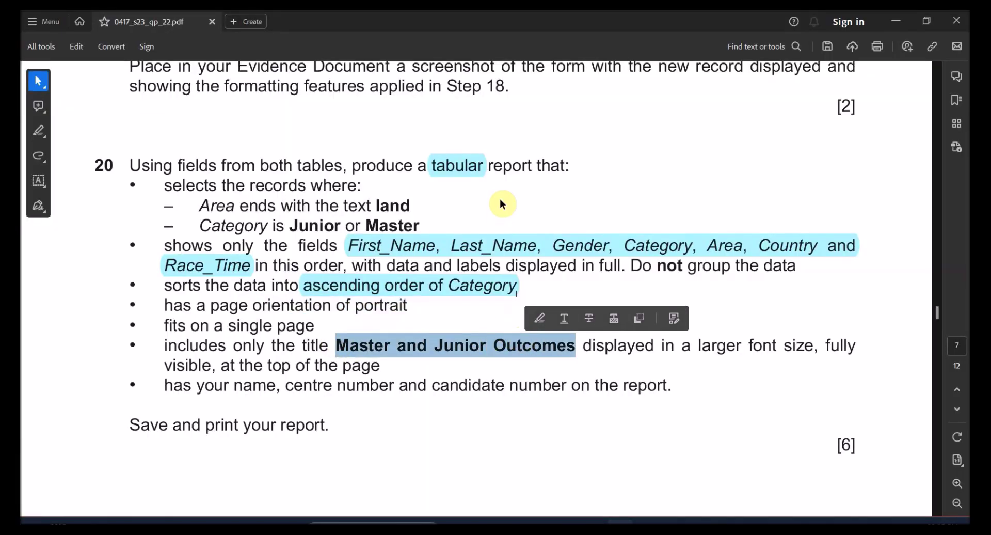
- Title the report 'Master and Junior Outcomes' and finish the wizard
key("alt+Tab")
double_click(518, 144)
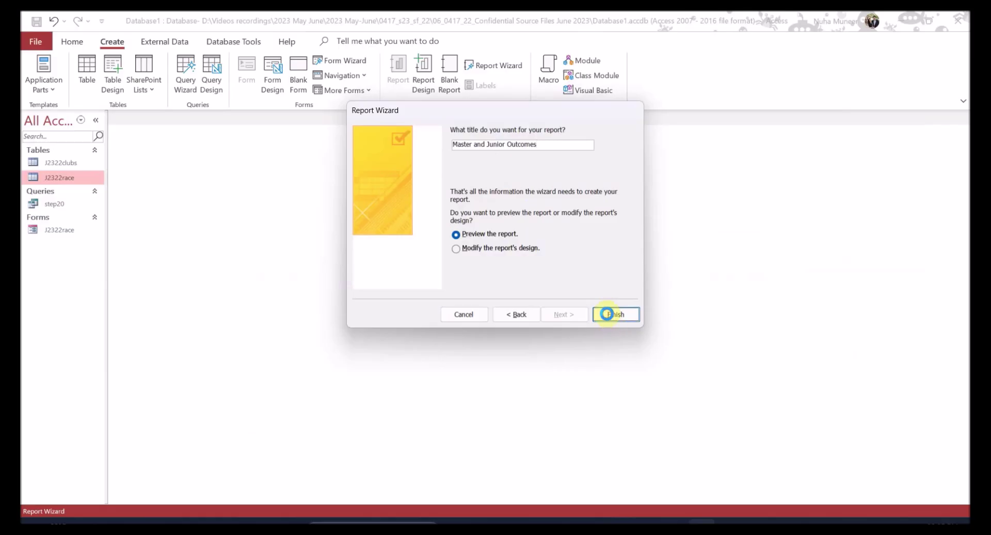
left_click(607, 314)
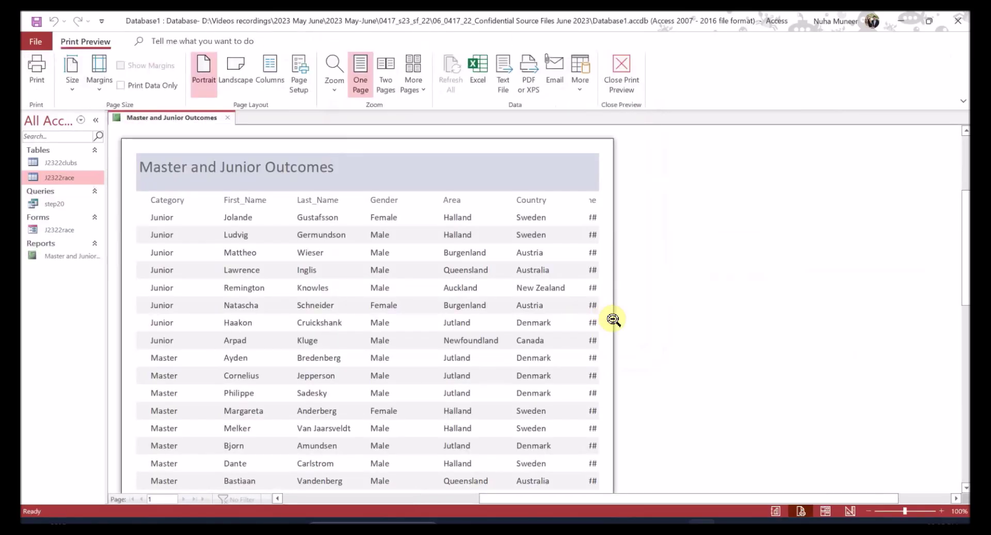
- Review the orientation and field-order requirements, then close the preview into Design View
key("alt+Tab")
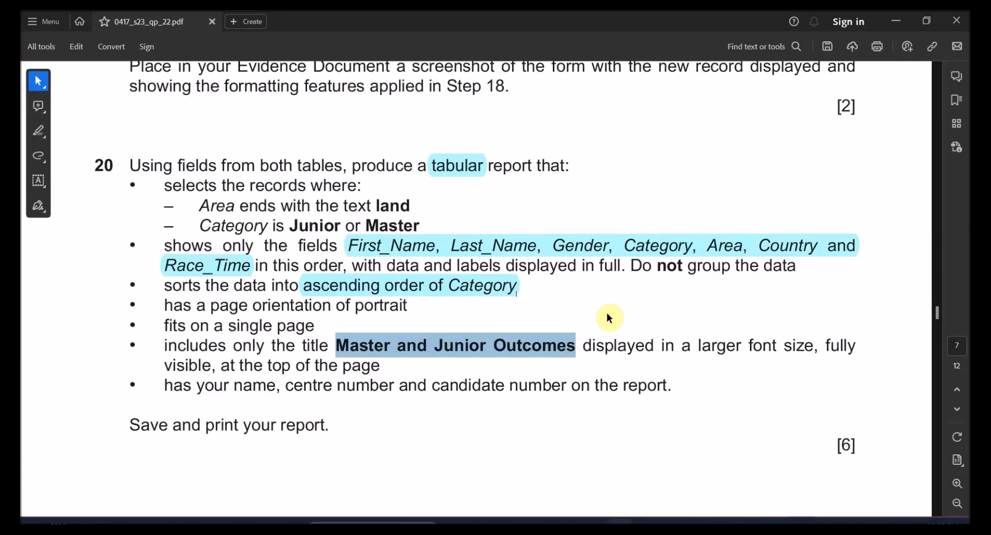
left_click_drag(295, 328, 266, 287)
left_click(261, 310)
left_click_drag(280, 205, 302, 205)
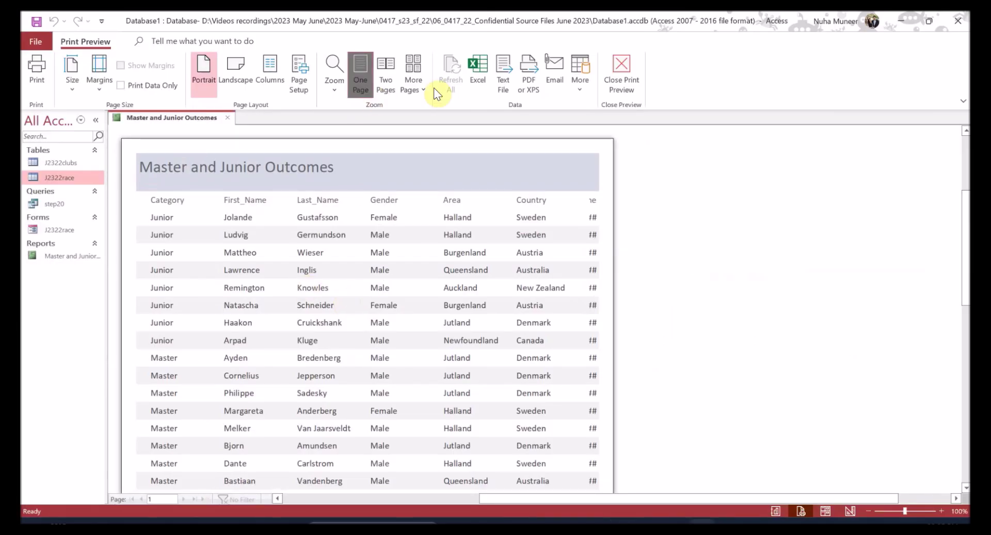
left_click(622, 73)
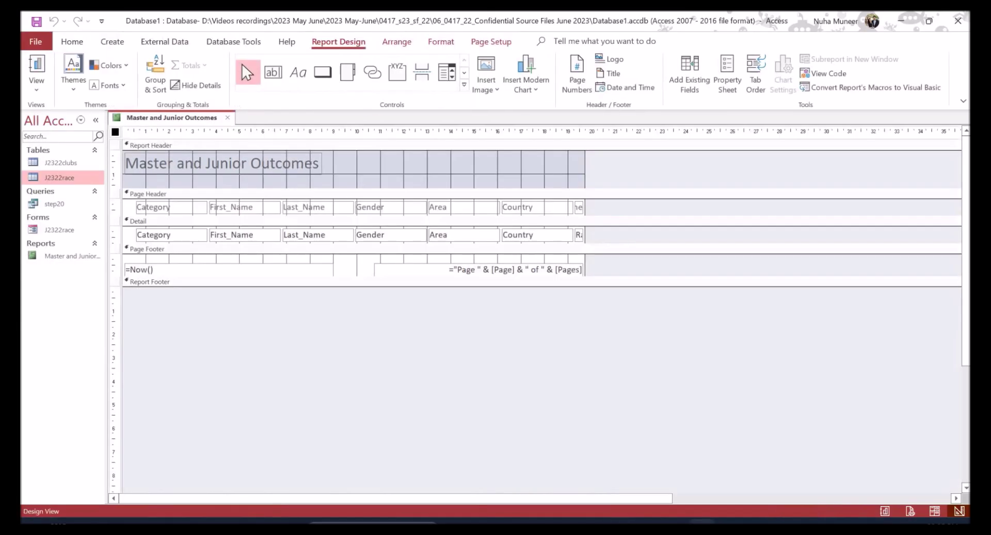
- Switch the report to Layout View
left_click(37, 85)
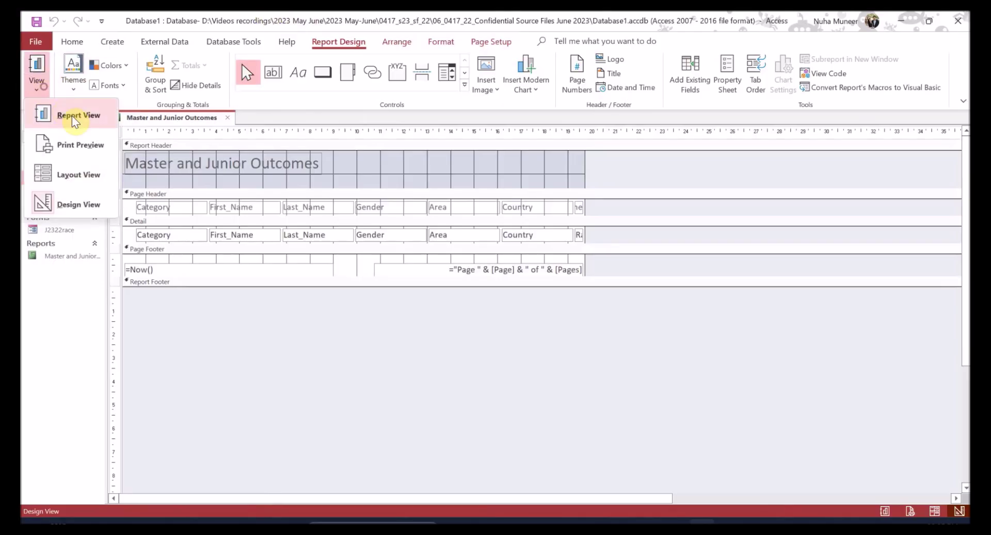
left_click(73, 173)
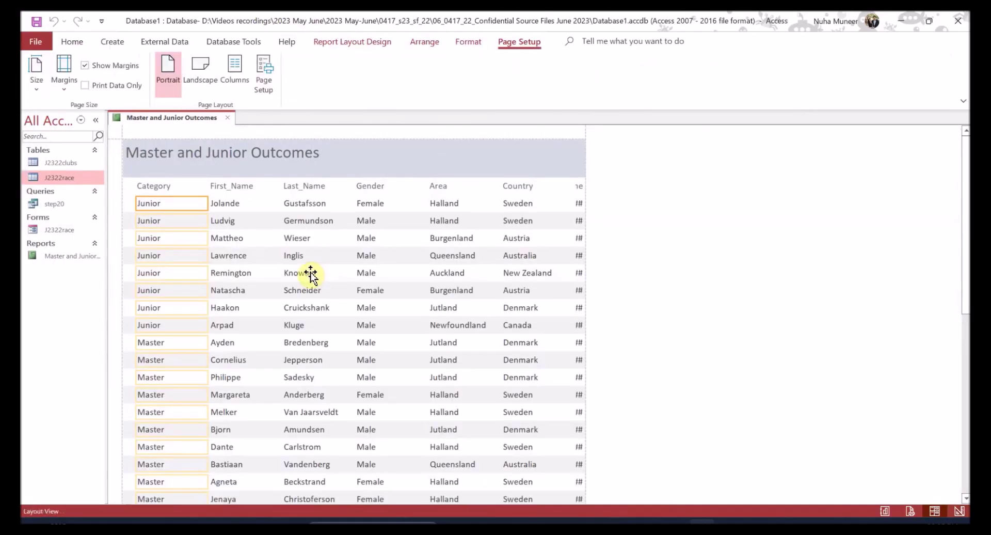
key("alt+Tab")
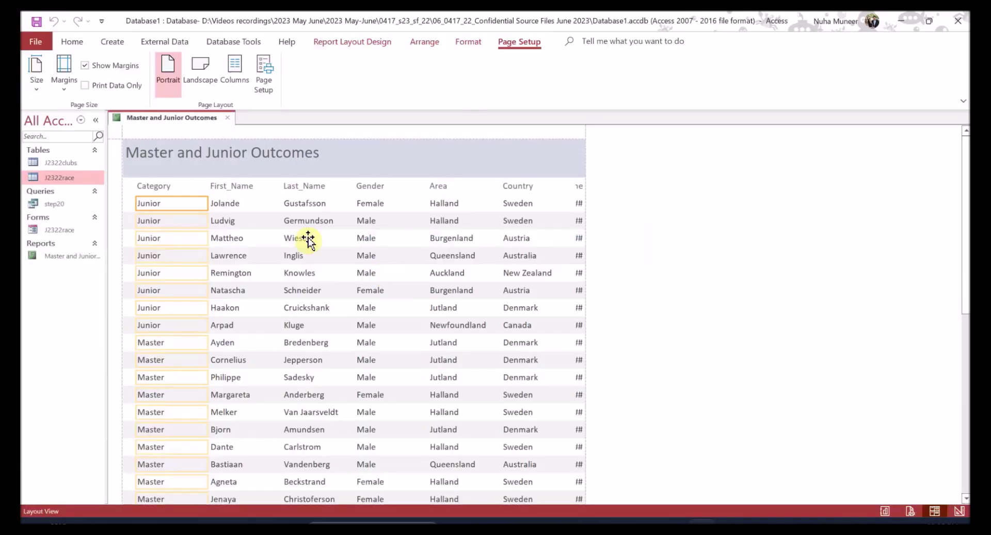
key("alt+Tab")
- Move Category toward Gender and shift First_Name and Last_Name to the left margin
left_click(166, 189)
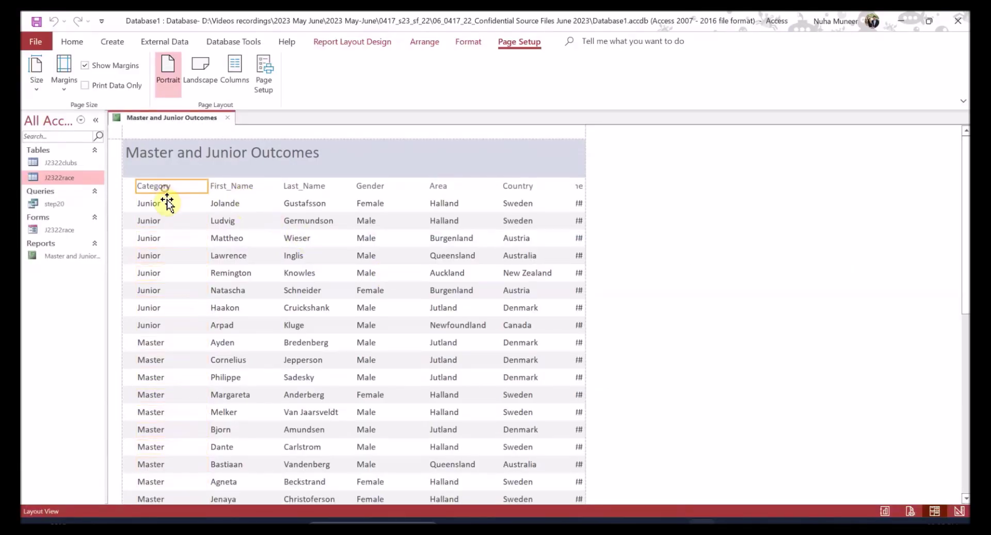
left_click(162, 206)
left_click_drag(164, 208, 339, 208)
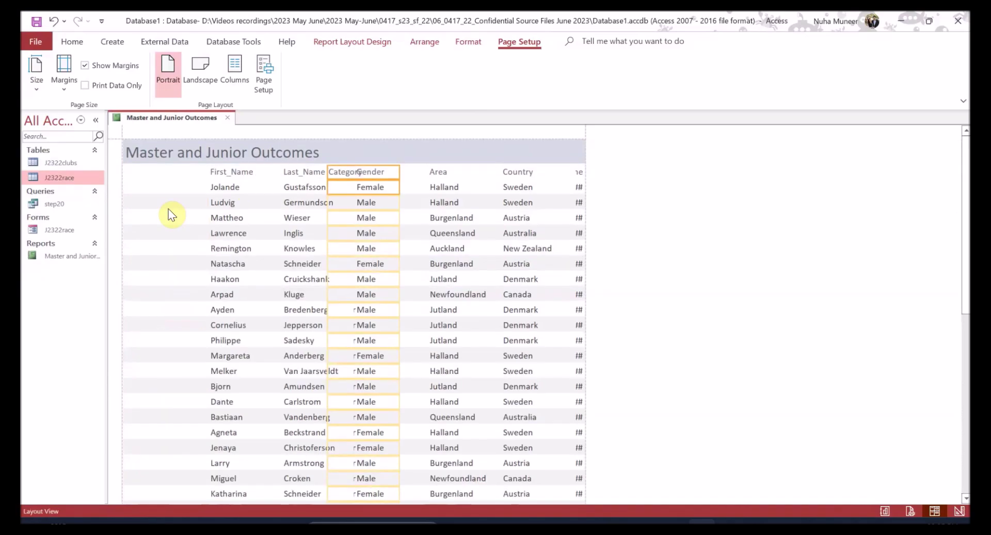
left_click(302, 174)
left_click(246, 175, "shift")
left_click(244, 191, "shift")
left_click(284, 188, "shift")
left_click_drag(339, 240, 301, 241)
key("Left")
key("Left")
key("Left")
key("Left")
key("Left")
key("Left")
key("Left")
key("Left")
key("Left")
key("Left")
key("Left")
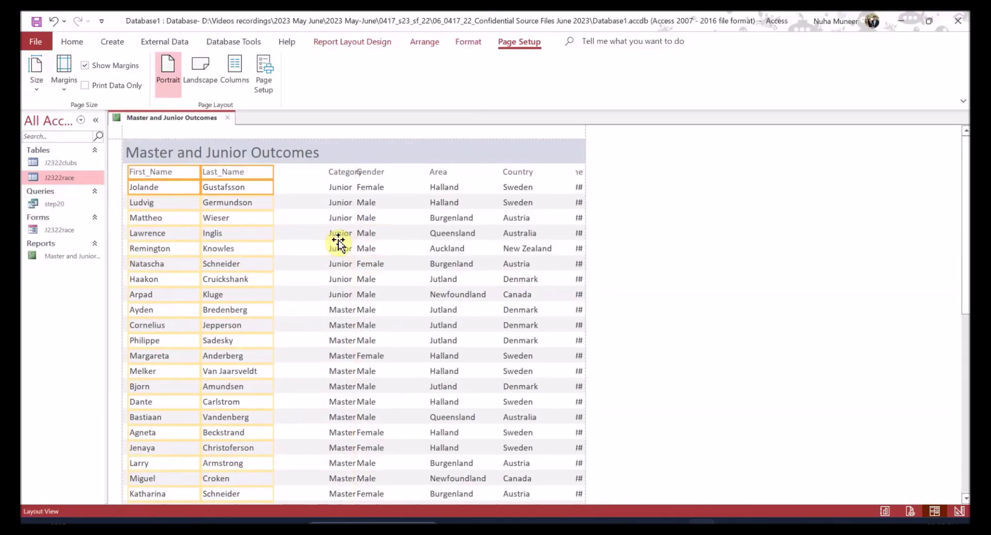
- Place the Category column beside Gender and narrow it
scroll(319, 332, "down", 1)
scroll(312, 330, "down", 3)
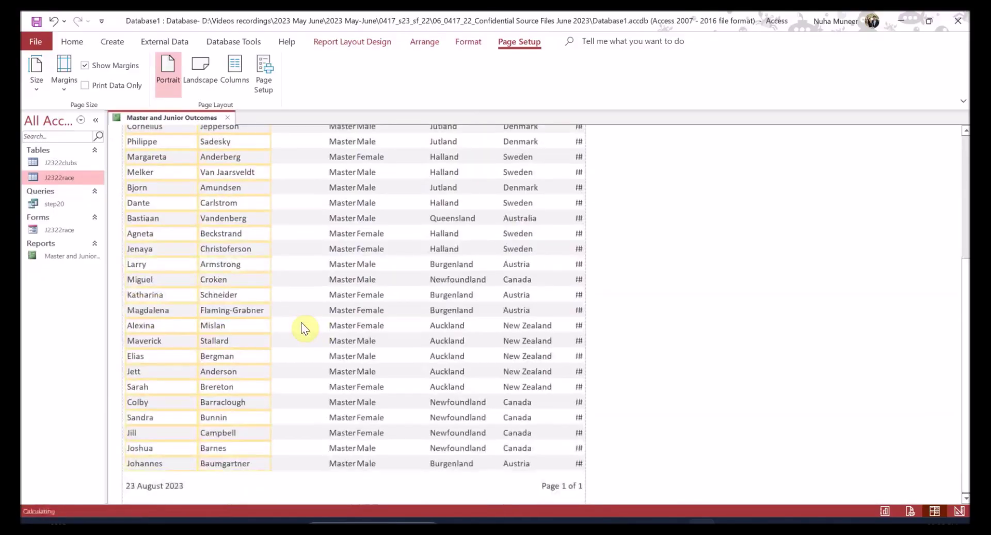
scroll(304, 330, "up", 6)
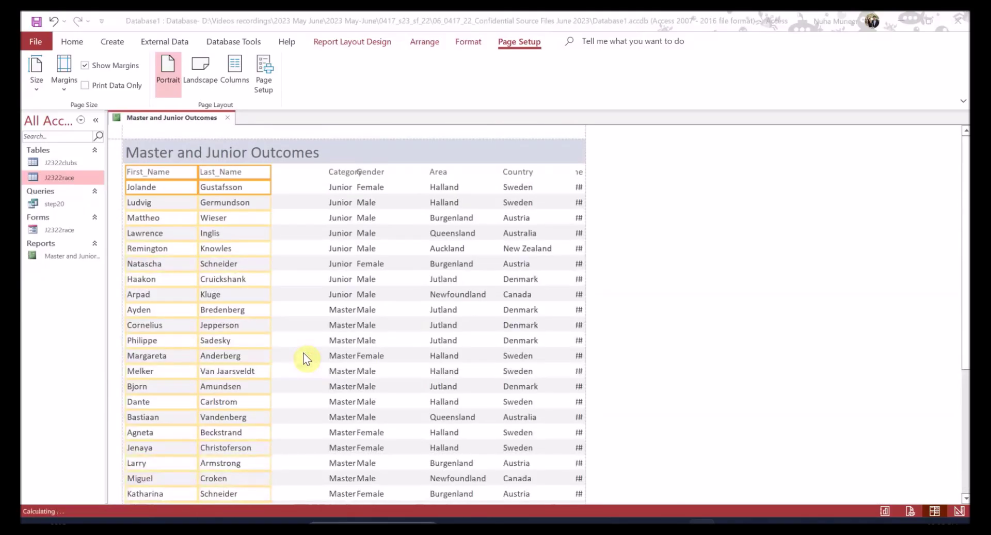
key("alt+Tab")
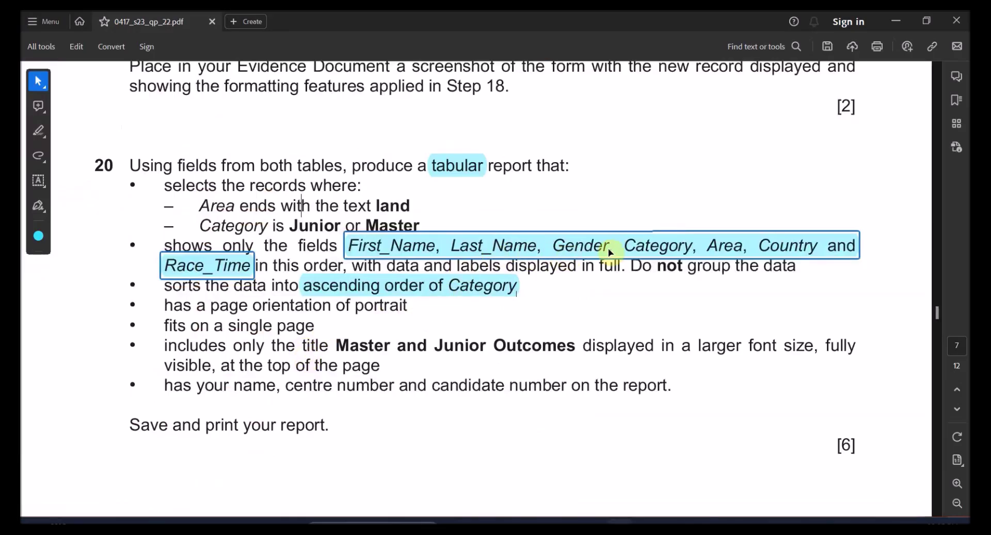
key("alt+Tab")
left_click(336, 175)
left_click(339, 188, "shift")
left_click_drag(339, 190, 337, 195)
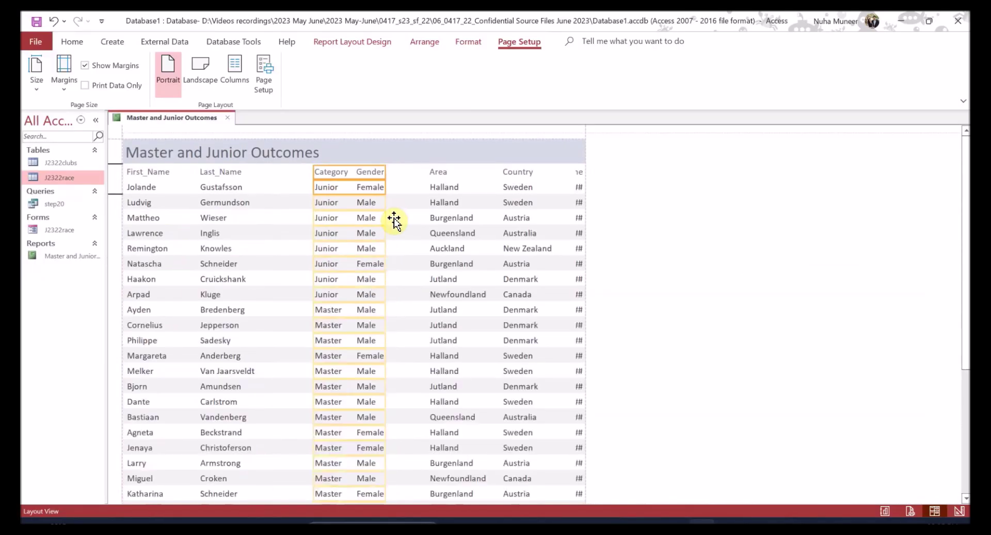
mouse_move(381, 201)
left_mouse_down()
mouse_move(366, 202)
mouse_move(376, 204)
left_mouse_up()
- Narrow Gender, move it ahead of Category, and put Category before Area
left_click(380, 176)
left_click(377, 190)
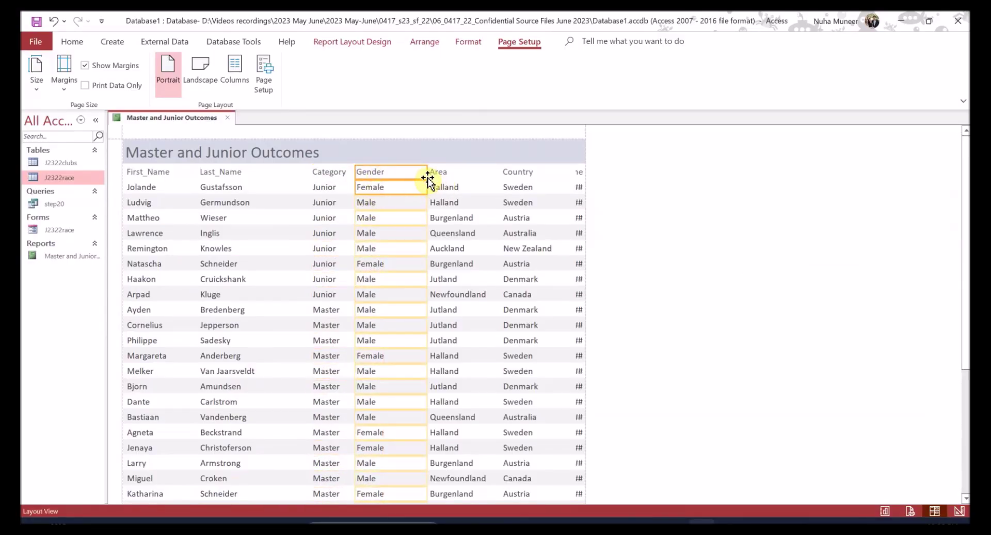
left_click_drag(428, 174, 392, 175)
scroll(380, 320, "down", 3)
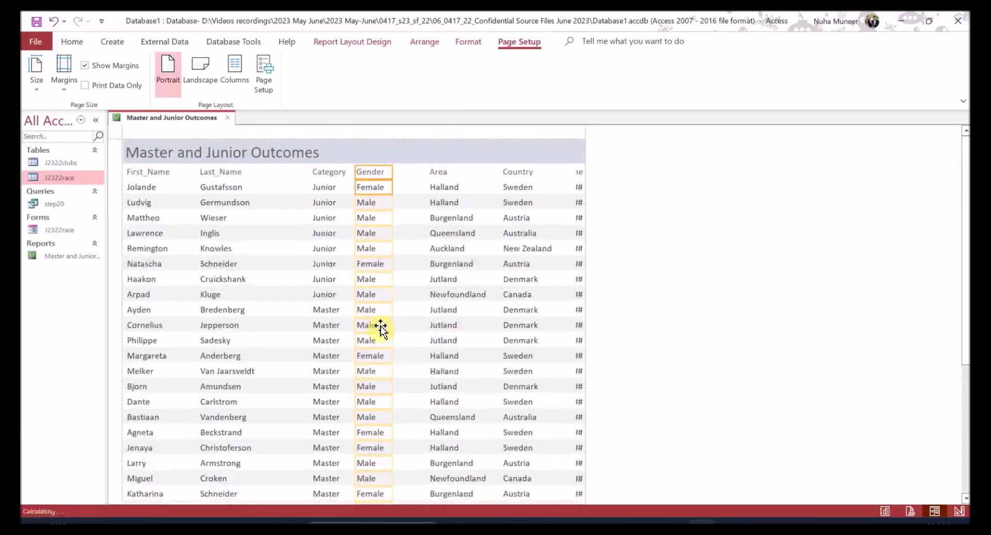
key("Left")
key("Left")
key("Left")
key("Left")
key("Left")
key("Left")
key("Left")
key("Left")
key("Left")
key("Left")
key("Left")
key("Left")
key("Left")
key("Left")
key("Left")
key("Left")
key("Left")
key("Left")
key("Left")
key("Left")
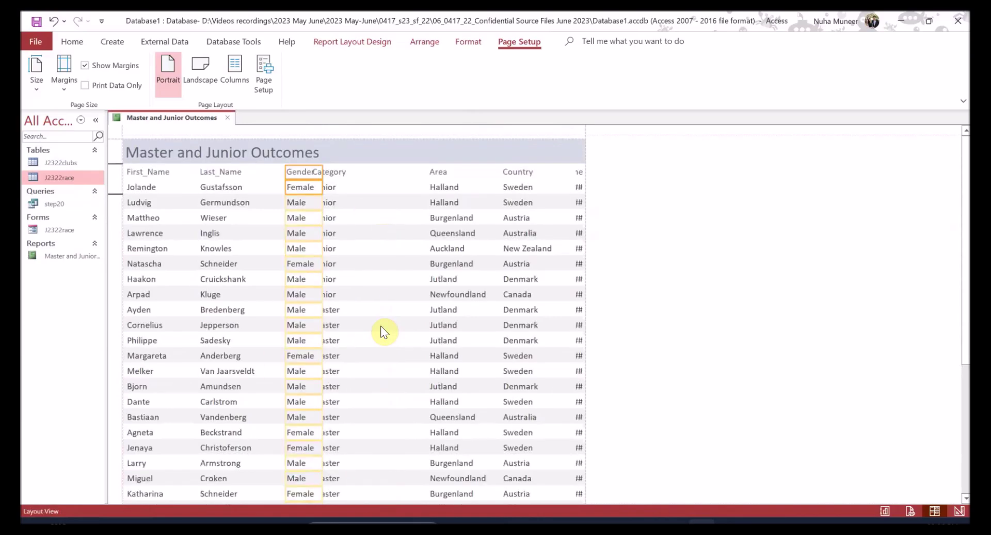
left_click(333, 187)
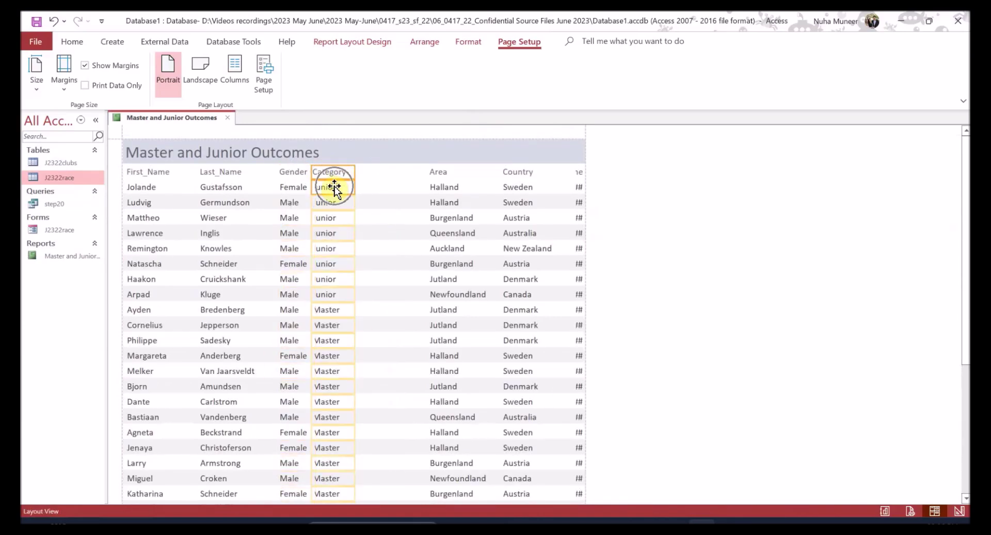
left_click_drag(334, 188, 371, 222)
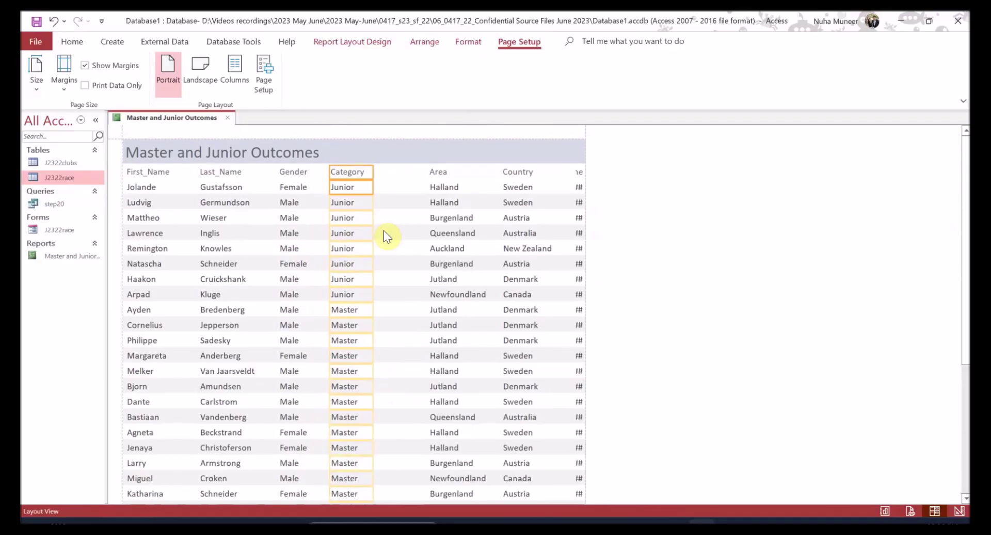
key("alt+Tab")
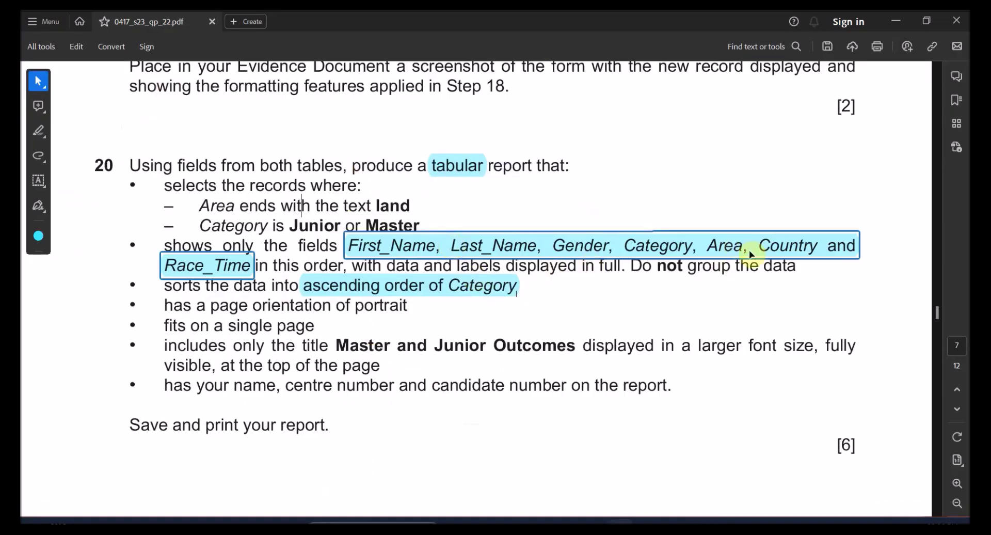
- Move Area next to Category and Country beside Area
key("alt+Tab")
left_click(445, 175)
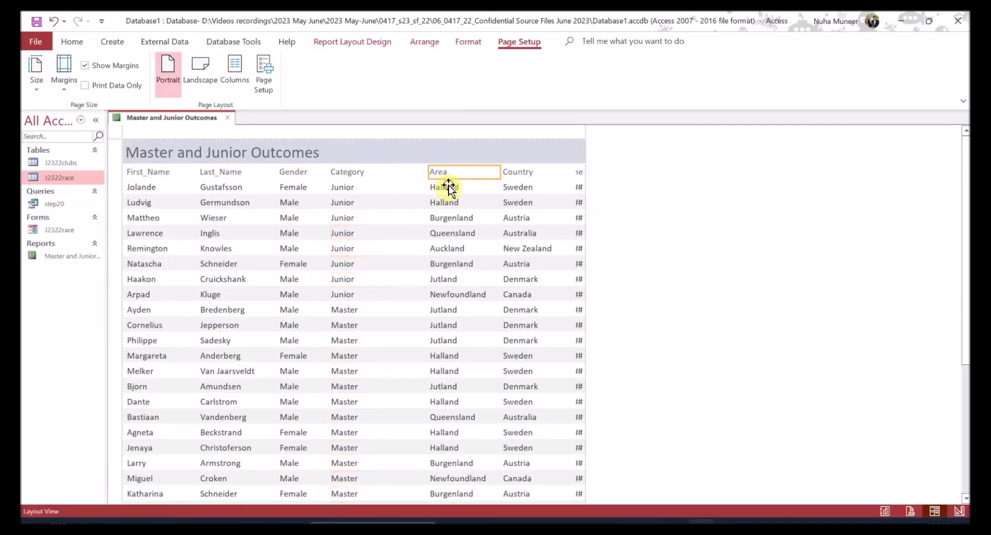
left_click_drag(501, 187, 495, 187)
scroll(520, 375, "down", 8)
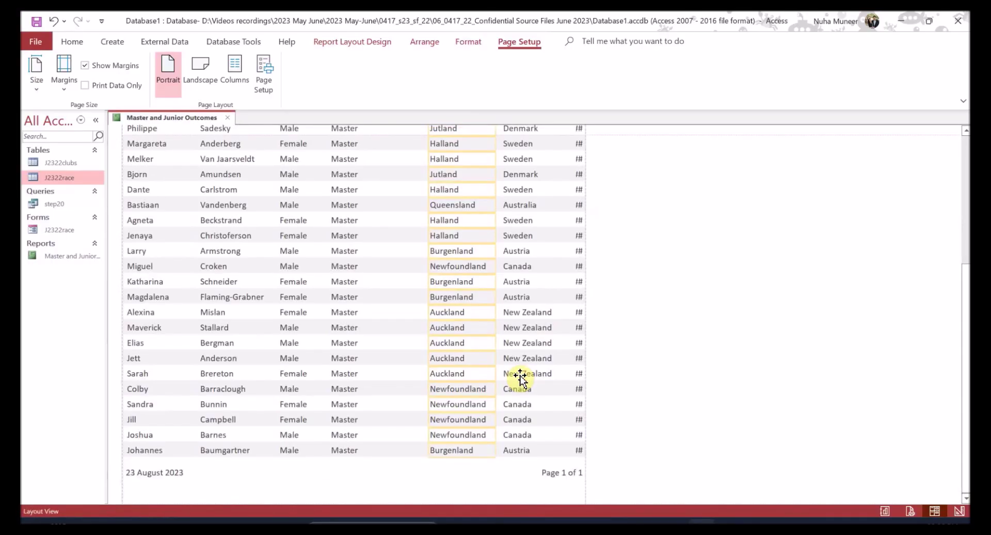
key("Left")
key("Left")
key("Left")
key("Left")
key("Left")
key("Left")
key("Left")
key("Left")
key("Left")
key("Left")
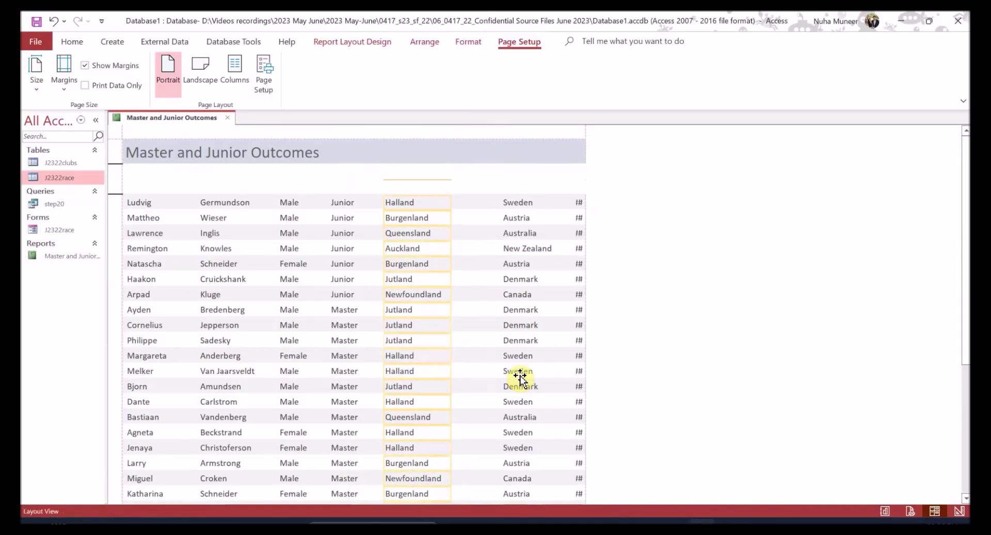
left_click(520, 185)
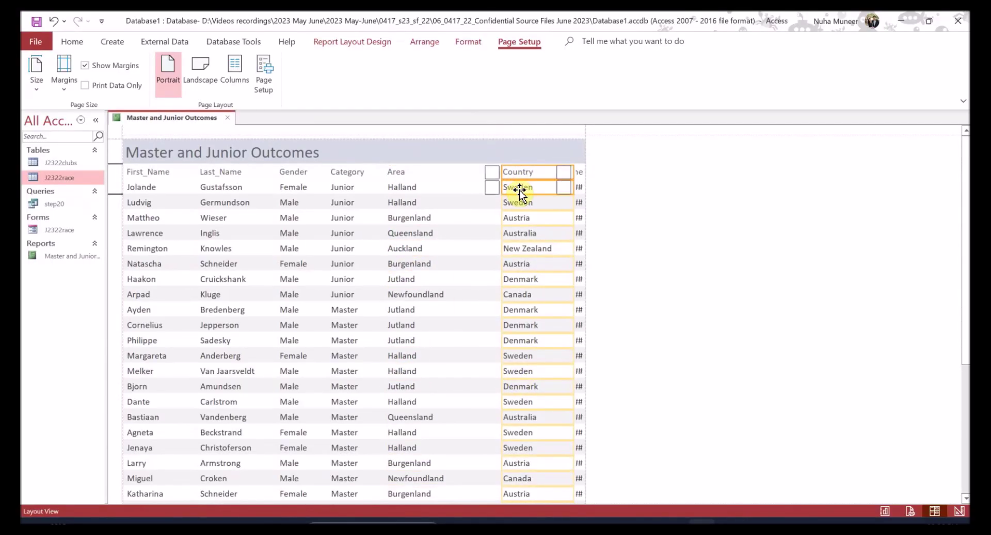
key("Left")
left_click_drag(520, 190, 514, 172)
scroll(542, 379, "down", 5)
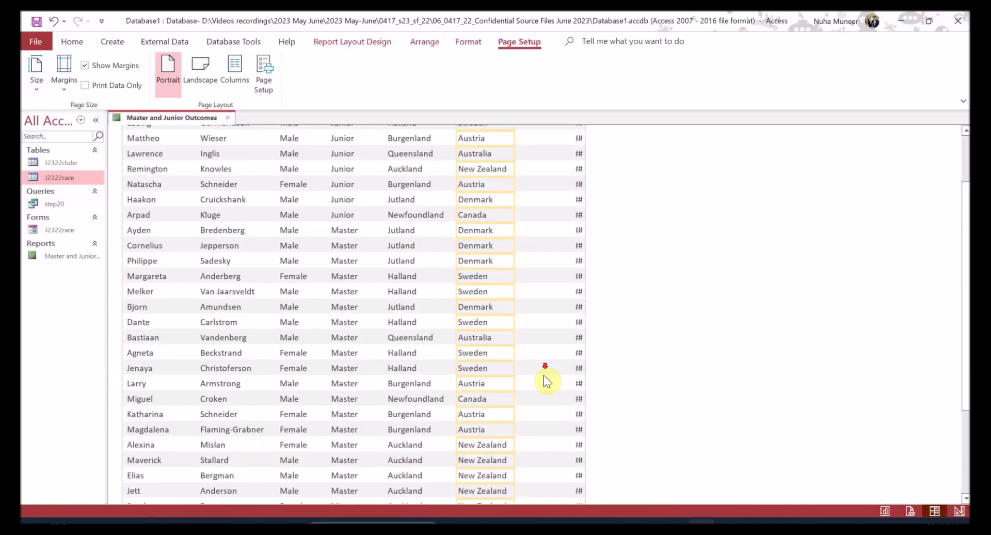
scroll(544, 376, "up", 6)
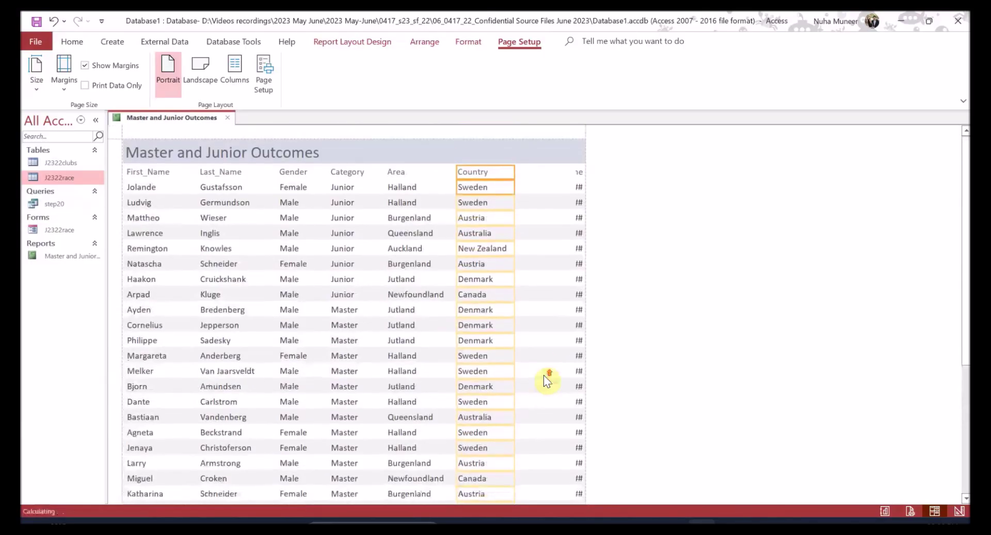
- Widen Race_Time so the times show fully and review the Category, Area, Country columns
left_click(578, 172)
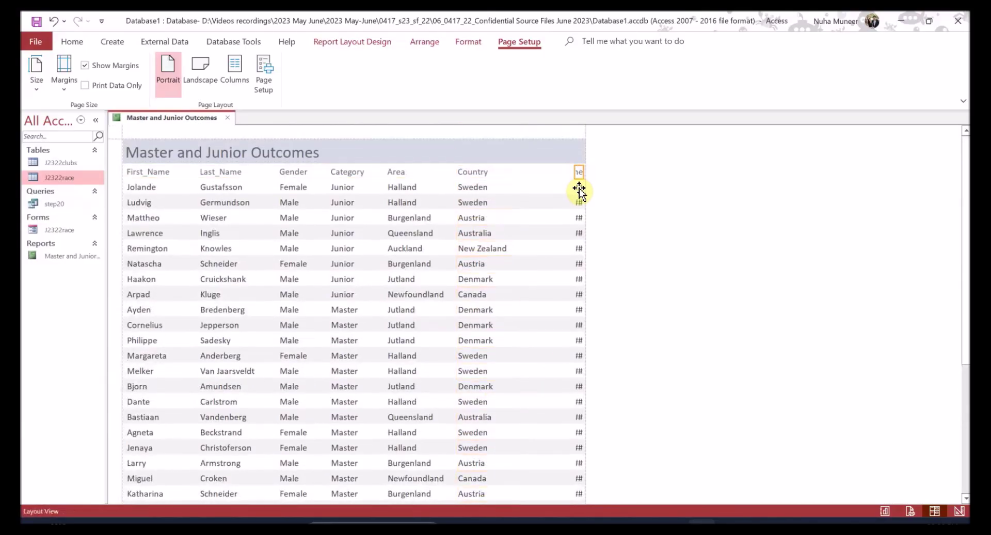
left_click_drag(573, 189, 529, 191)
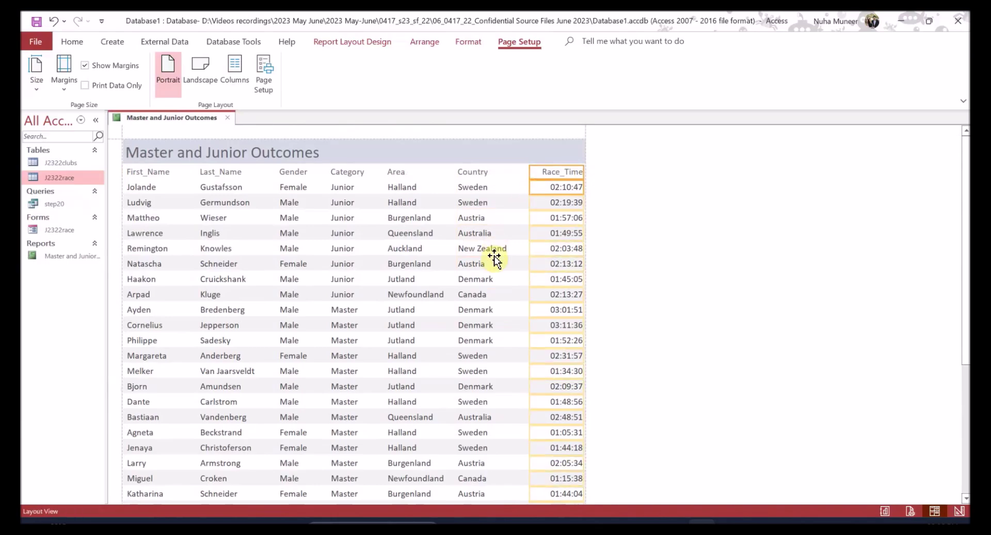
scroll(491, 279, "down", 1)
scroll(494, 276, "up", 1)
left_click(479, 190)
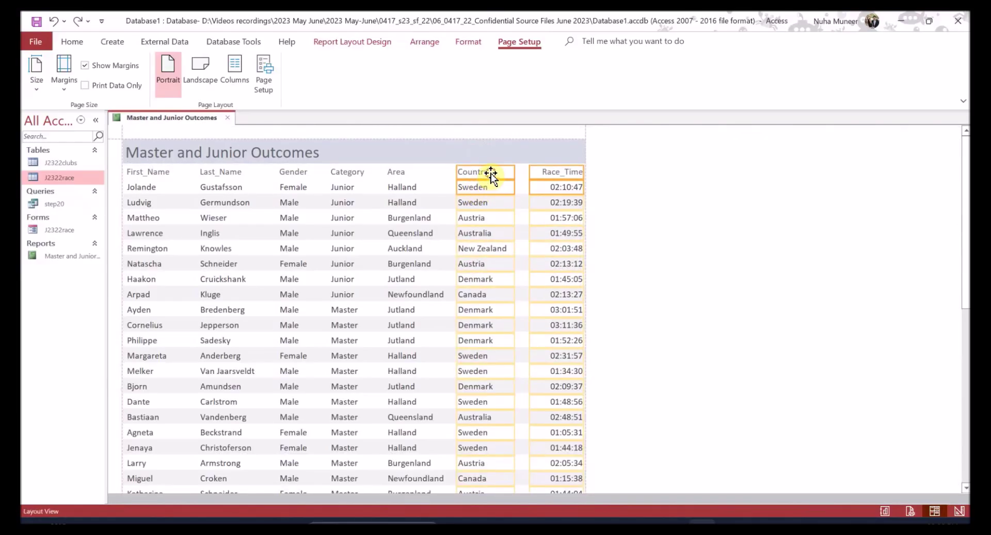
left_click(489, 189)
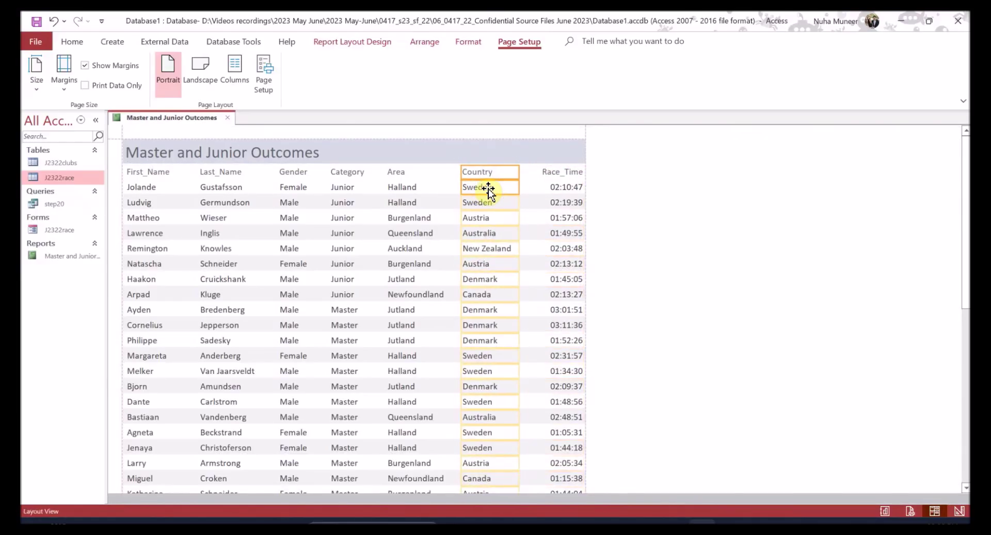
left_click(404, 189, "shift")
left_click(352, 187, "shift")
left_click(691, 270)
- Verify the ascending Category sort and portrait orientation against the question paper
right_click(173, 125)
key("Escape")
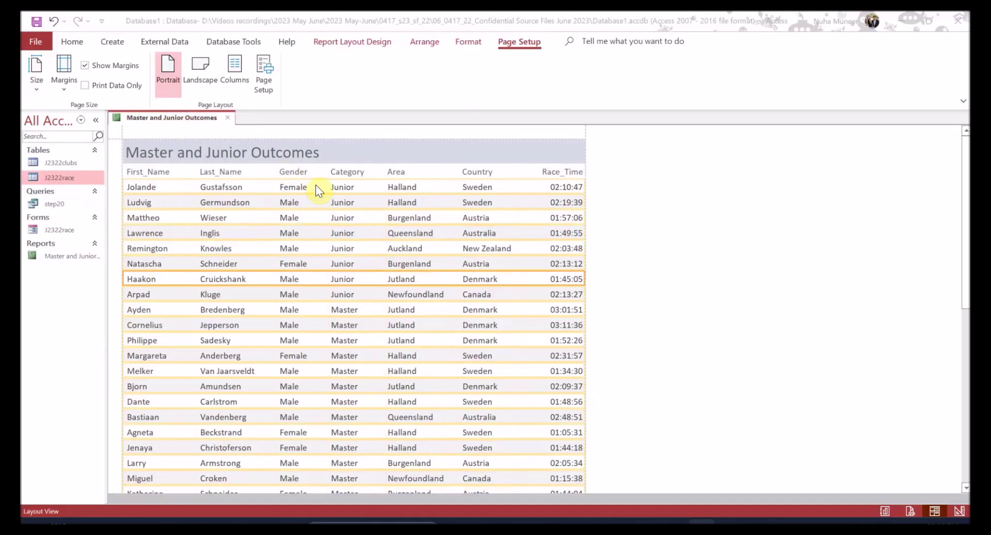
key("alt+Tab")
left_click(334, 284)
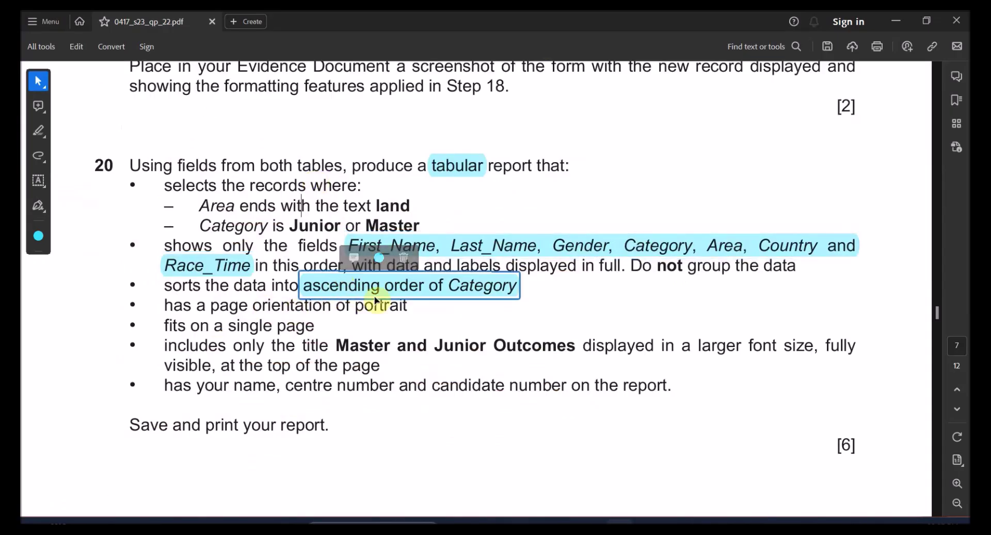
key("alt+Tab")
left_click(348, 173)
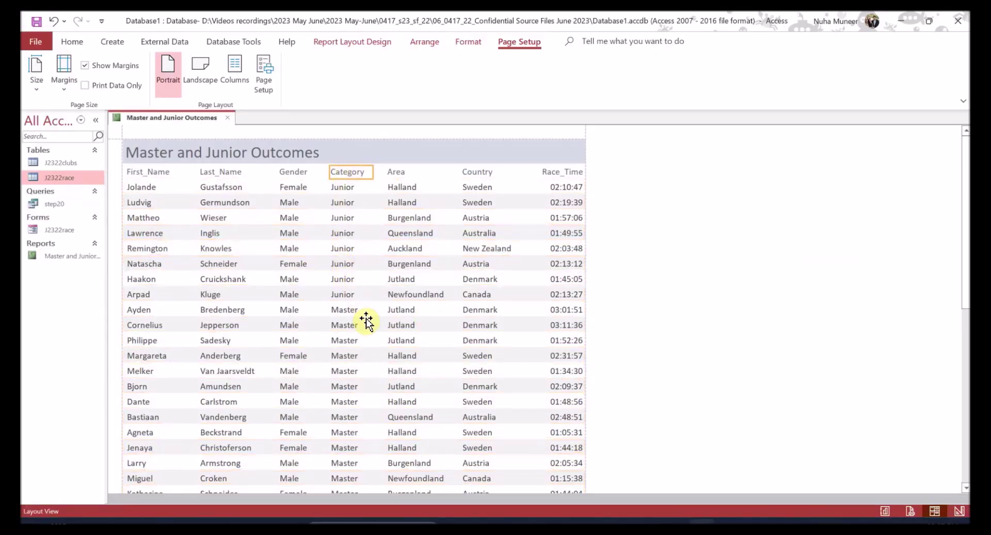
scroll(365, 314, "down", 3)
key("alt+Tab")
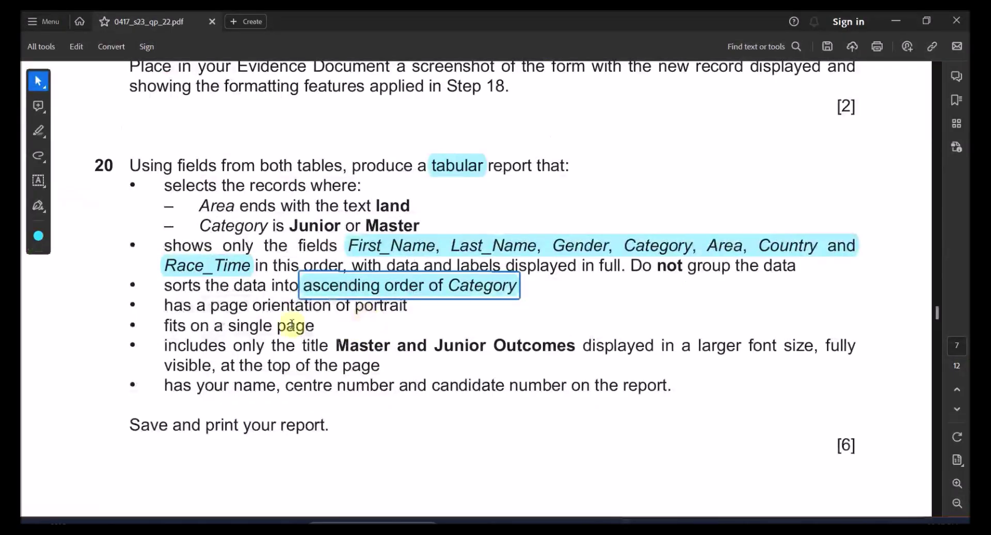
left_click_drag(222, 310, 331, 309)
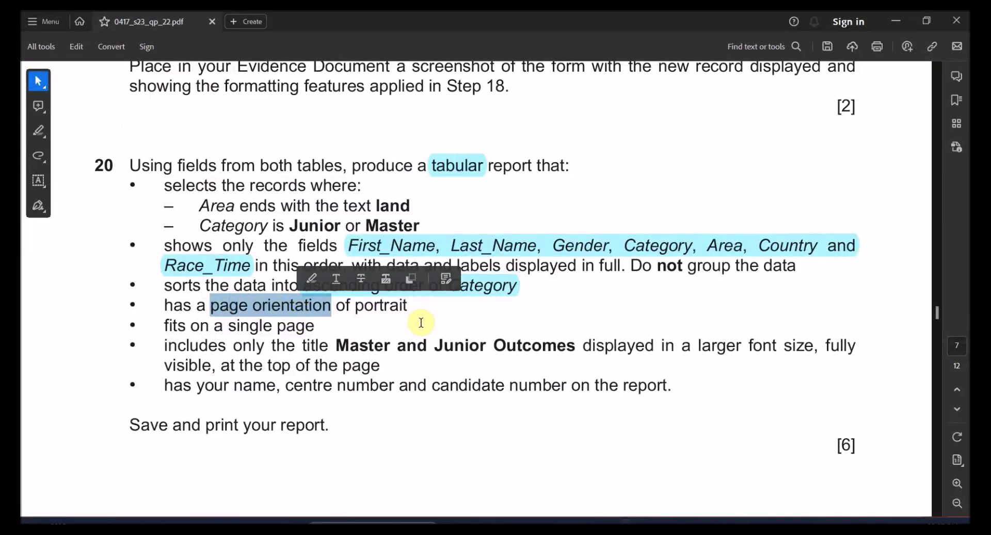
key("alt+Tab")
scroll(328, 305, "up", 1)
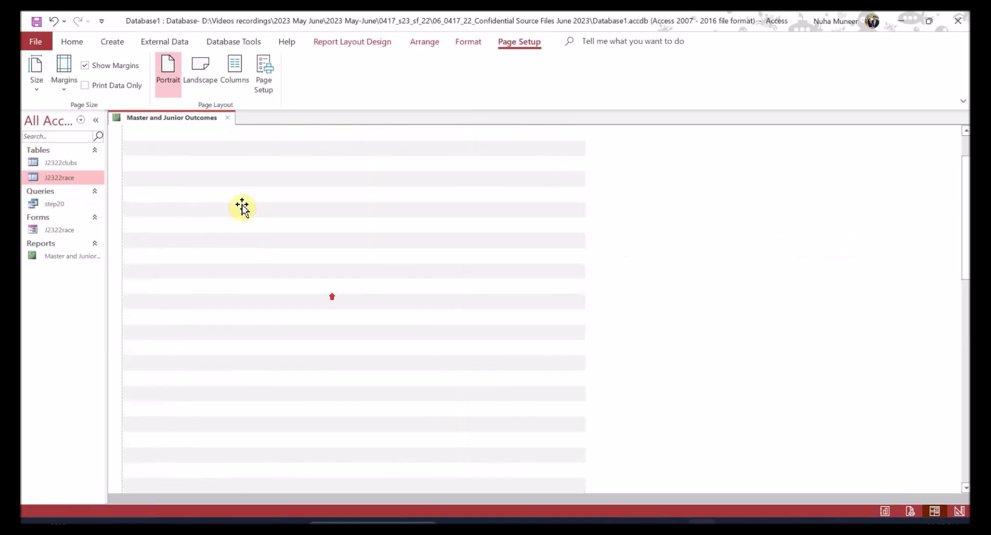
- Show the report in Print Preview and scroll through it
left_click(74, 43)
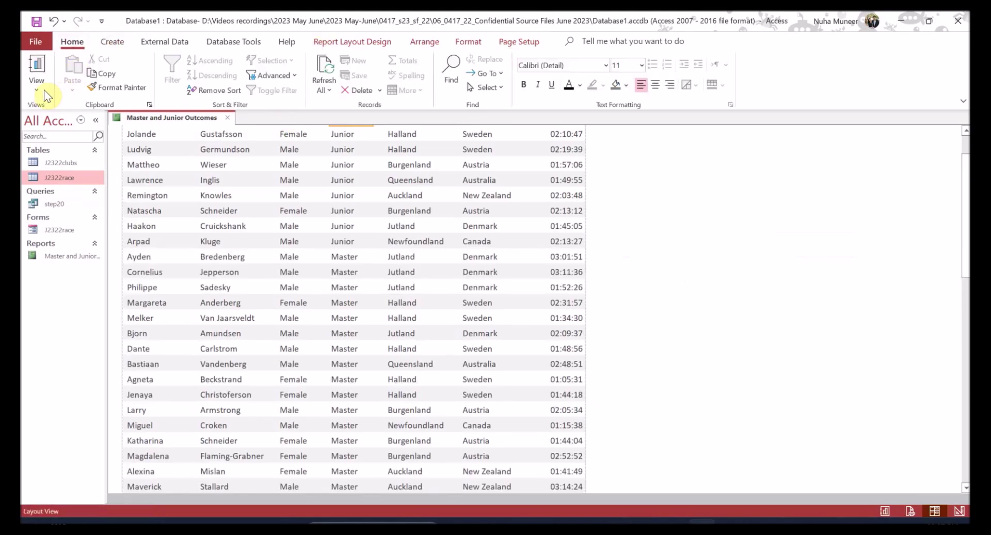
left_click(42, 89)
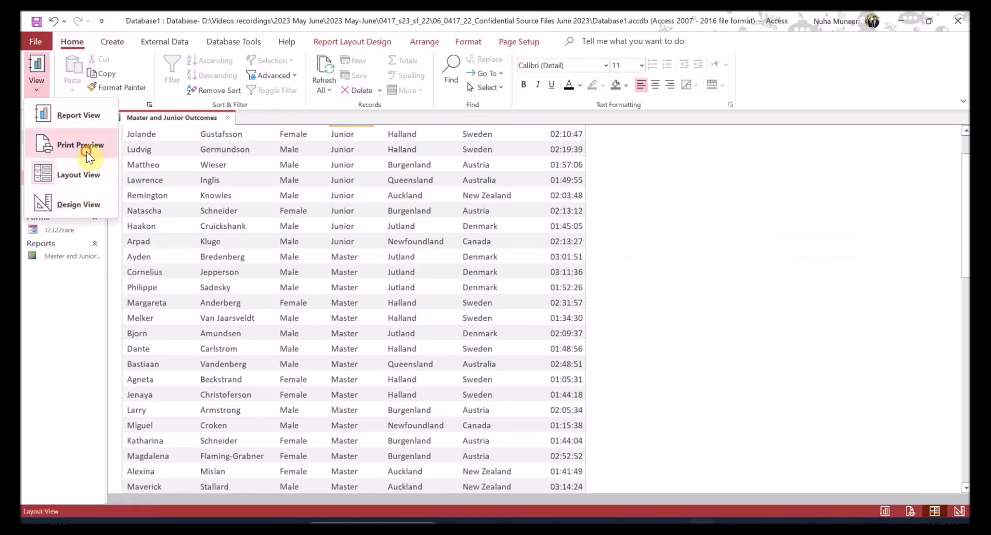
left_click(86, 151)
scroll(436, 289, "down", 5)
scroll(435, 340, "down", 1)
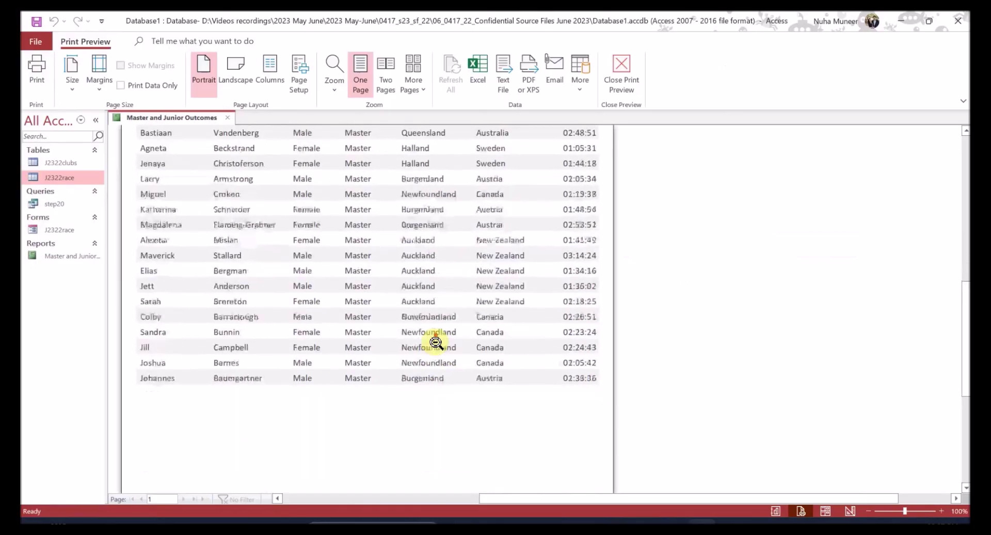
scroll(471, 440, "up", 3)
scroll(471, 443, "down", 5)
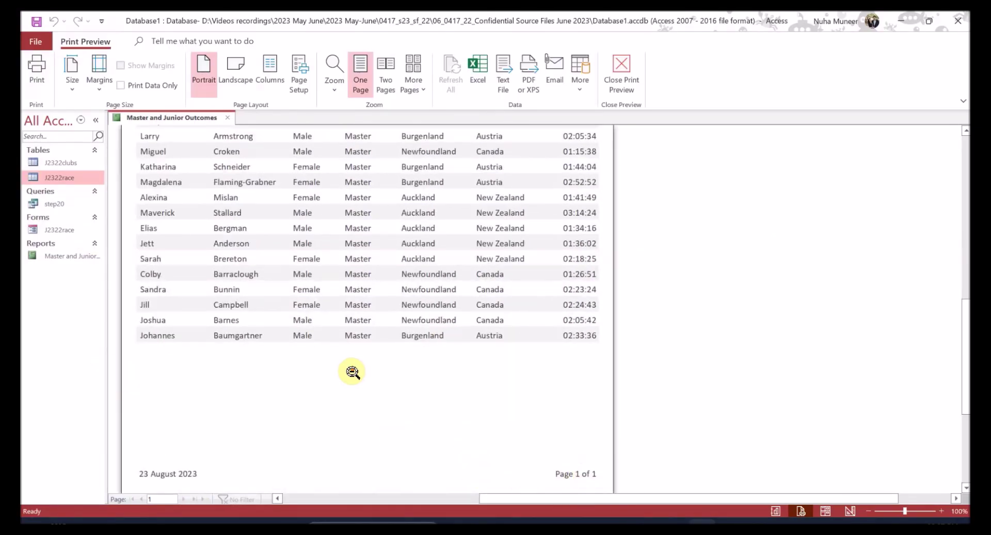
scroll(347, 372, "up", 3)
- Check the single-page and title requirements in the question paper
key("alt+Tab")
left_click_drag(241, 326, 314, 326)
left_click_drag(239, 353, 485, 346)
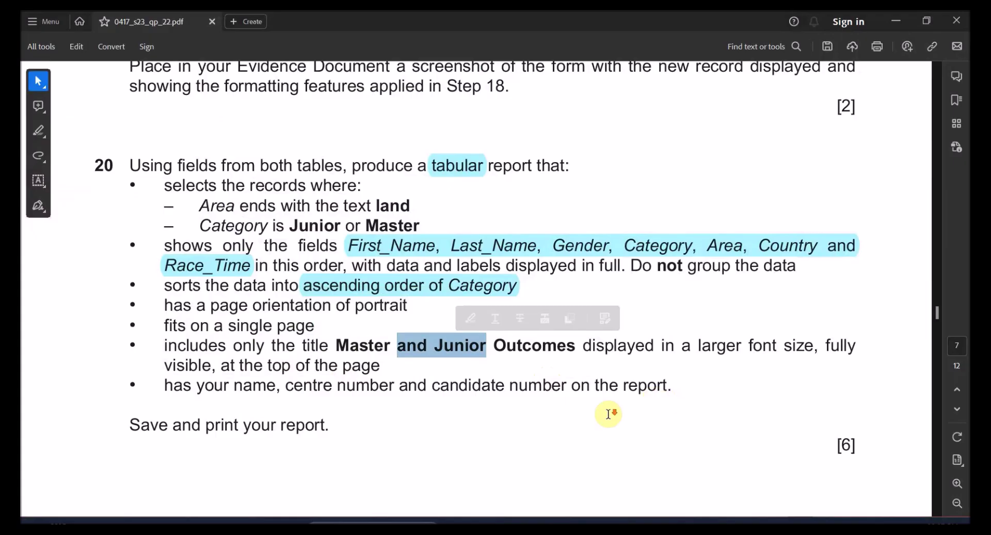
scroll(620, 408, "down", 1)
left_click_drag(192, 363, 565, 368)
key("alt+Tab")
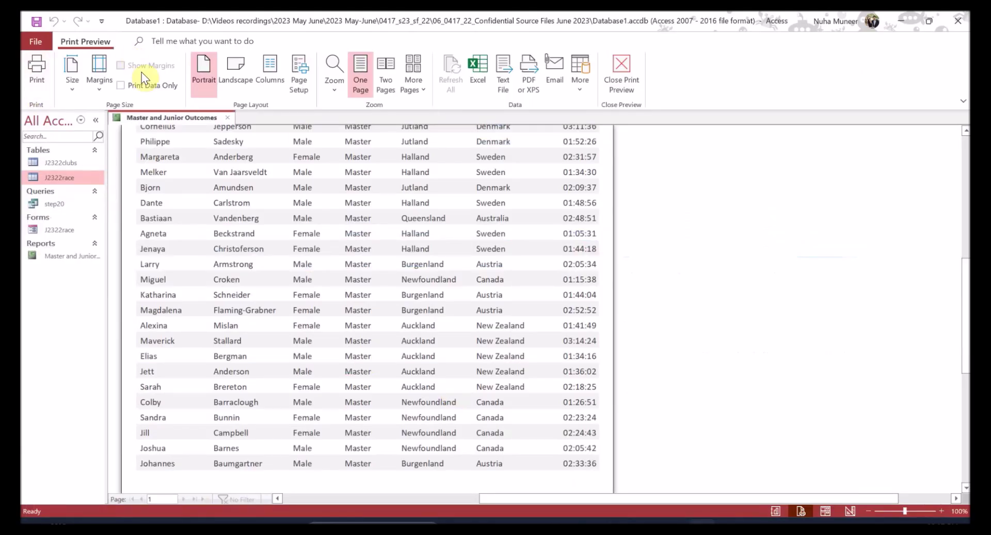
- Close Print Preview and switch the report to Design View
left_click(621, 77)
left_click(36, 85)
left_click(52, 207)
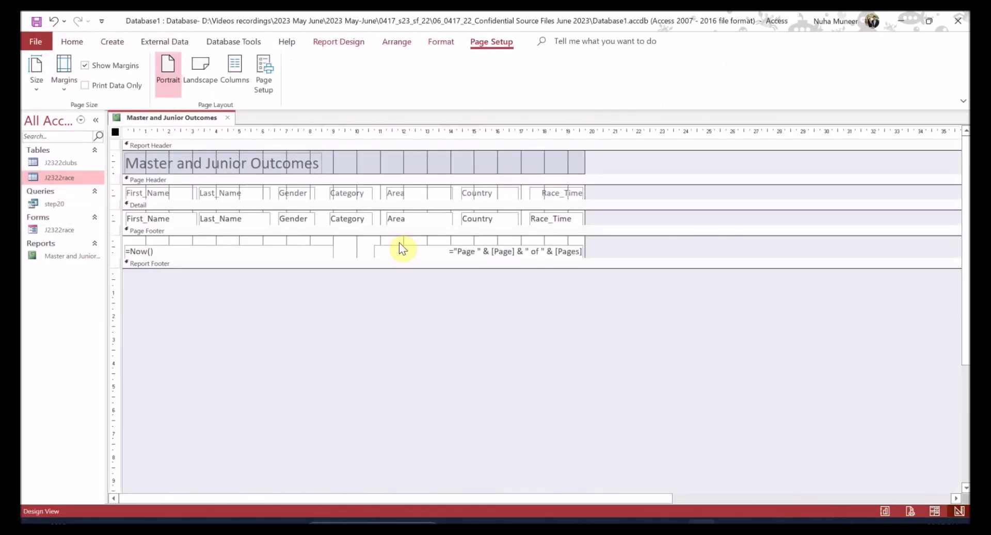
left_click(70, 43)
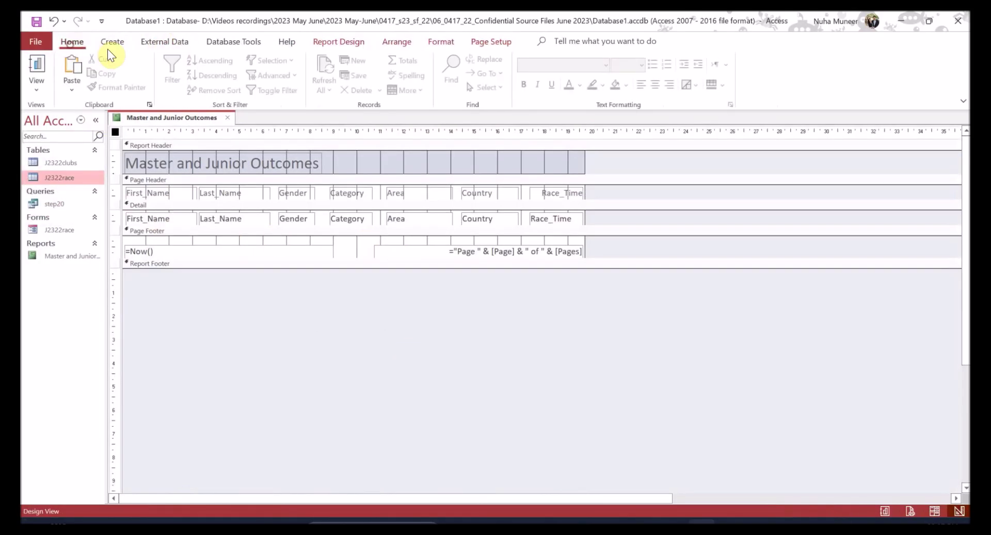
- Make the report footer section taller to make room for a label
left_click(491, 42)
left_click(433, 43)
left_click(407, 40)
left_click(342, 41)
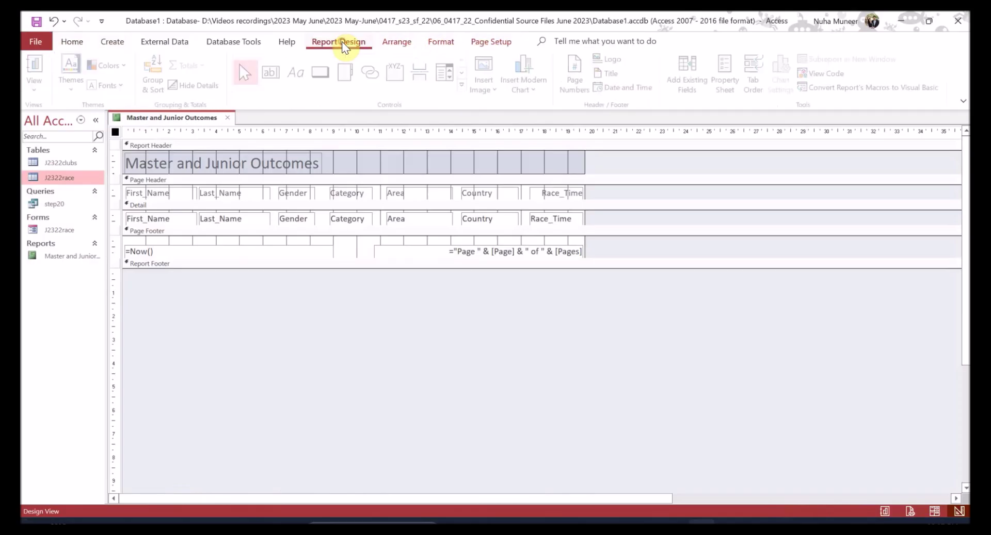
left_click(292, 76)
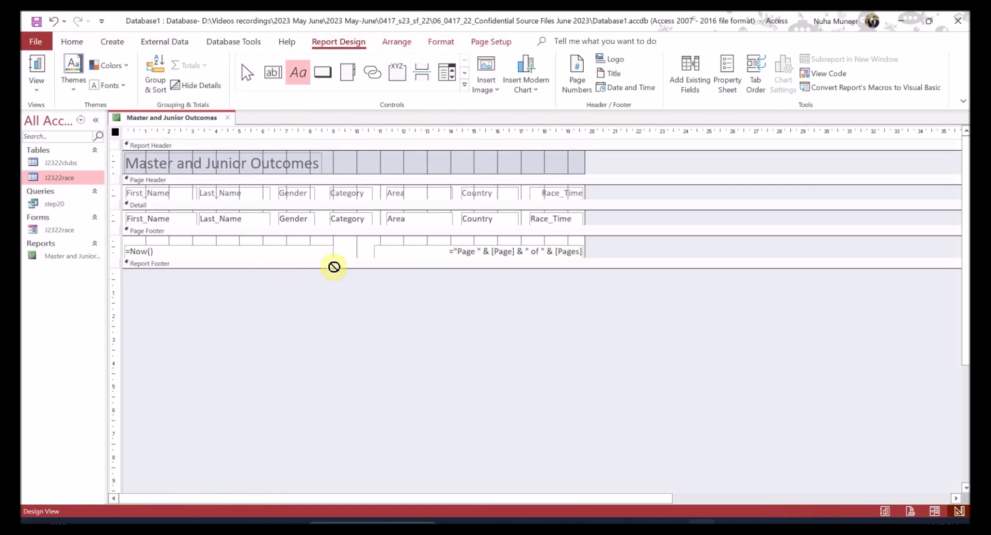
left_click(247, 73)
left_click(290, 253)
mouse_move(290, 268)
left_mouse_down()
mouse_move(289, 296)
mouse_move(294, 286)
left_mouse_up()
- Draw a footer label containing the candidate's name, centre number and candidate number
left_click(298, 72)
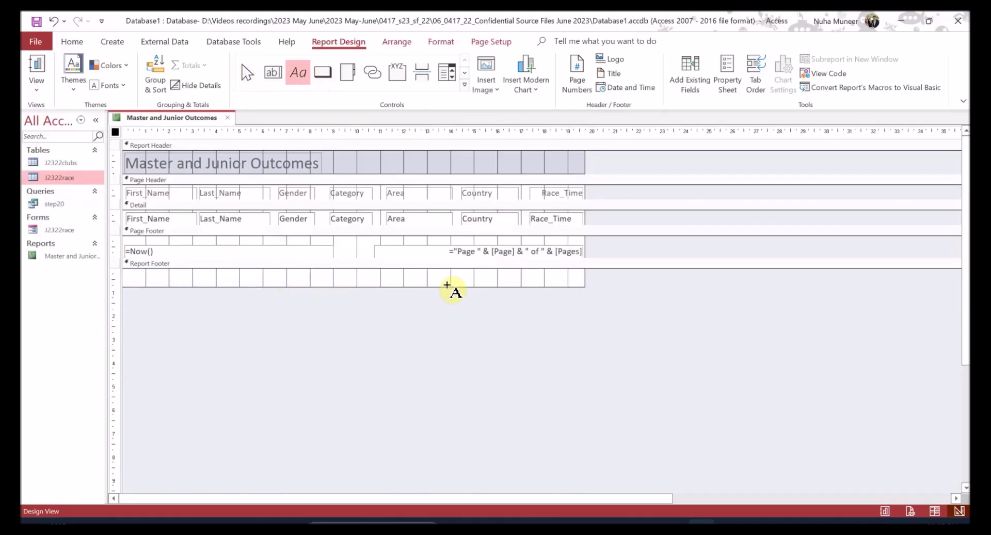
left_click_drag(436, 274, 572, 287)
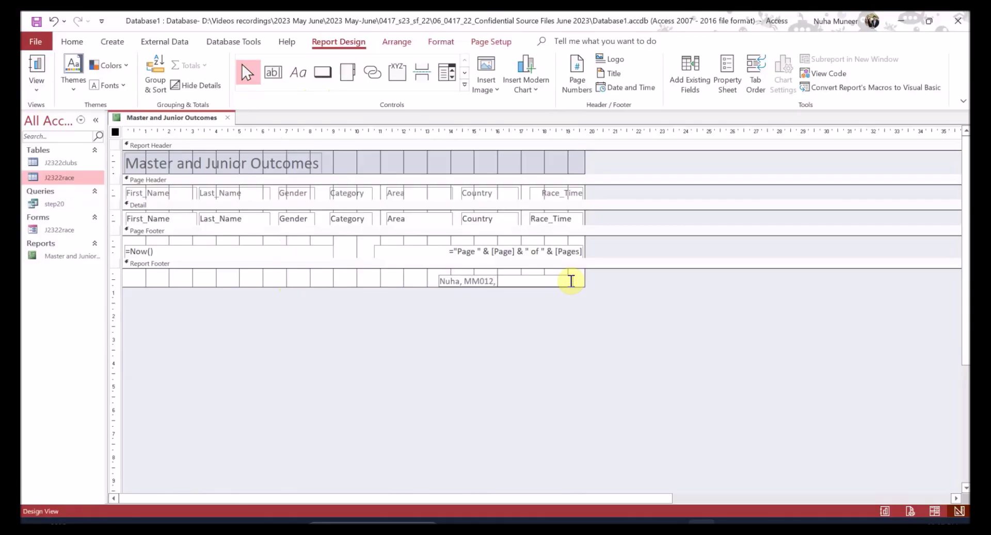
left_click(577, 316)
- In Design View, drag the footer's candidate-details label taller so it shows in full
left_click(37, 70)
scroll(513, 354, "down", 5)
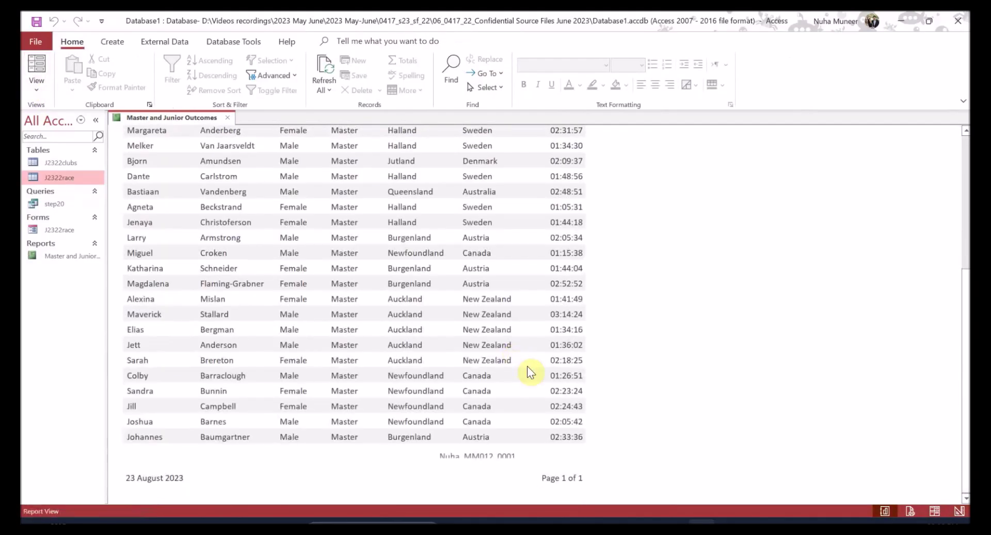
left_click(471, 456)
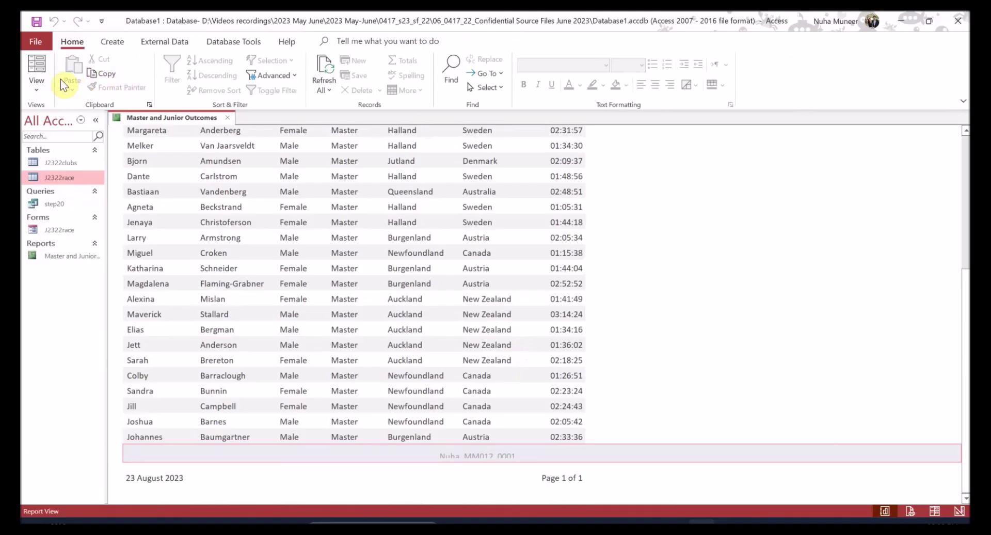
left_click(36, 89)
left_click(51, 203)
left_click(511, 278)
left_click_drag(505, 273, 504, 269)
- View the report with its data and mark the save-and-print instruction in the question paper
left_click(35, 64)
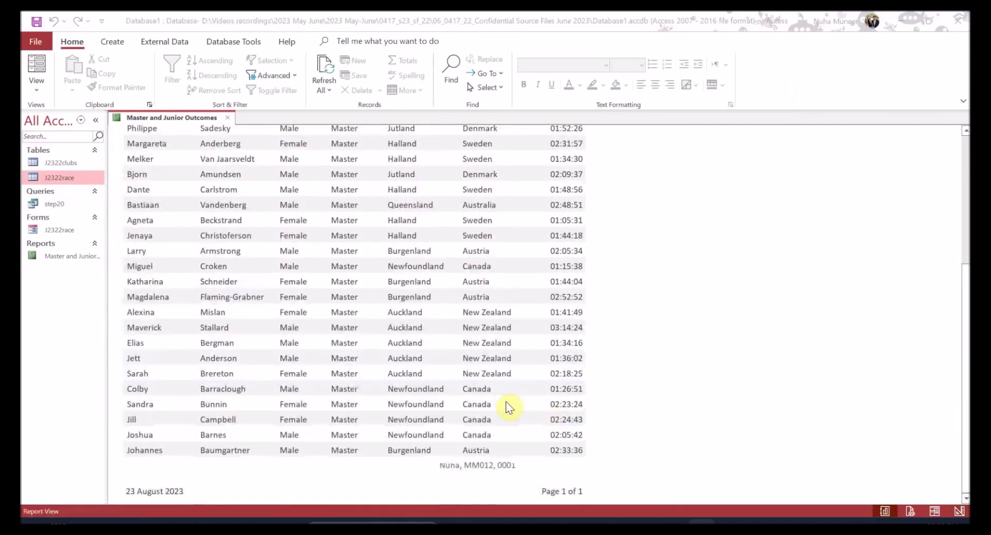
key("alt+Tab")
scroll(360, 374, "down", 1)
left_click_drag(360, 374, 265, 392)
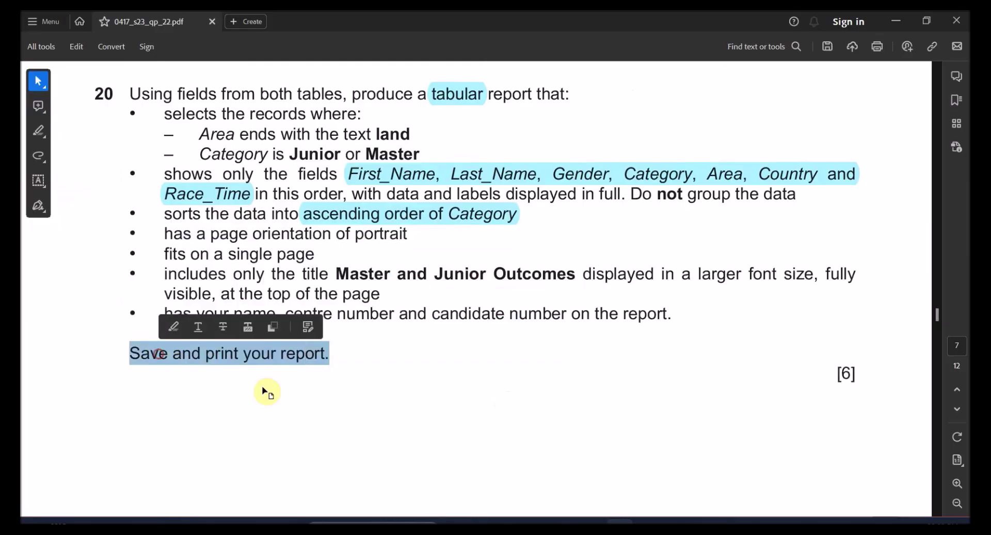
key("alt+Tab")
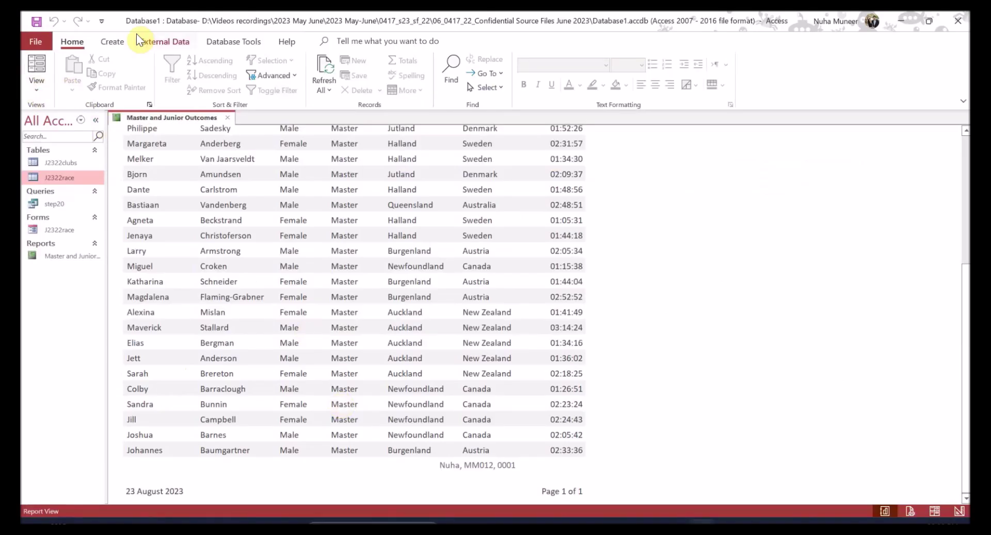
- Preview the report as printed to confirm it fits one portrait page
left_click(46, 86)
left_click(48, 42)
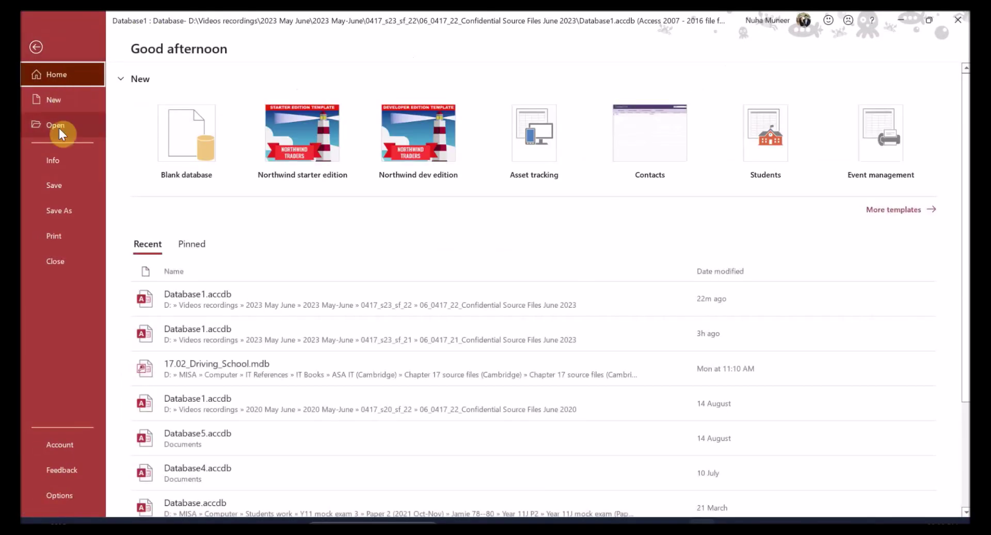
left_click(48, 42)
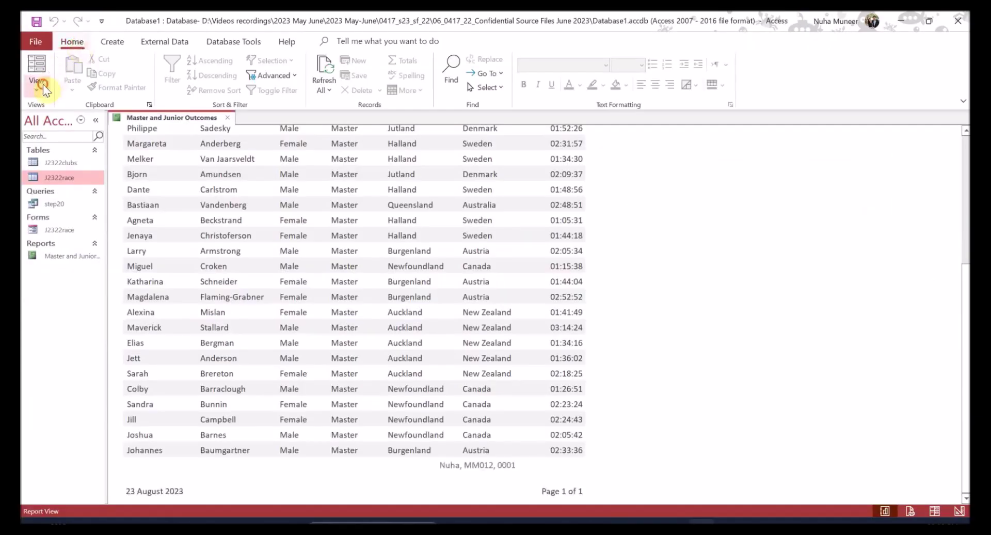
left_click(37, 84)
left_click(81, 147)
scroll(331, 320, "down", 5)
scroll(336, 328, "up", 4)
scroll(333, 336, "up", 5)
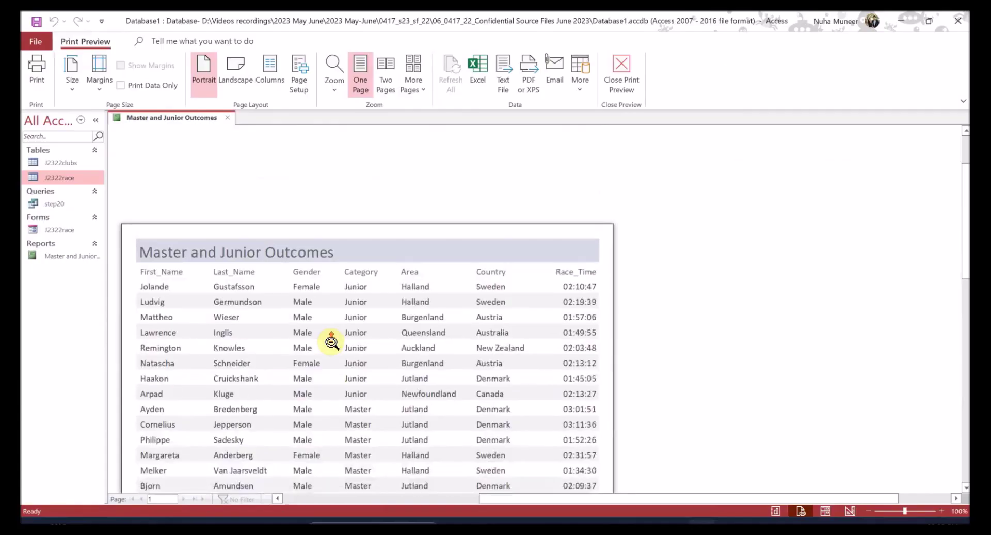
scroll(354, 398, "down", 4)
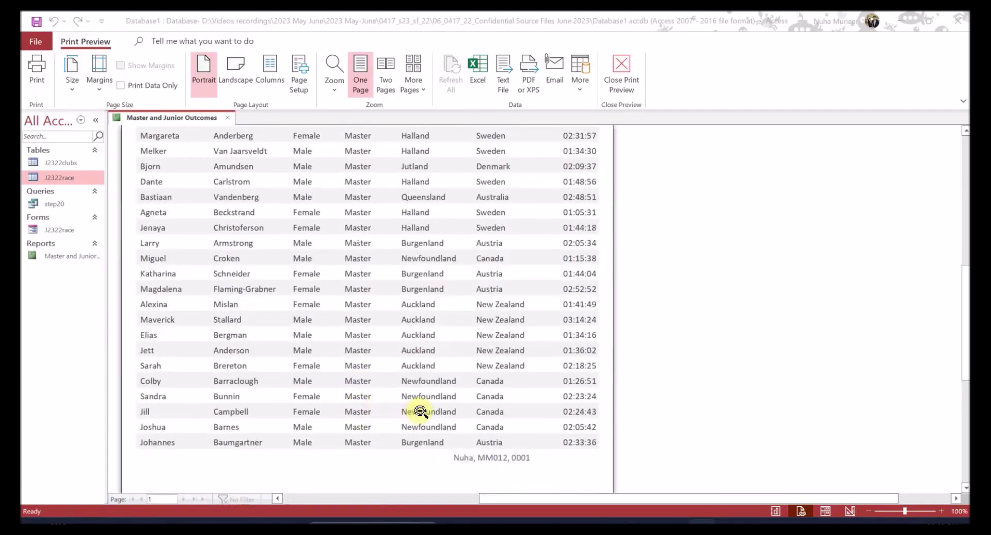
key("alt+Tab")
scroll(392, 405, "down", 8)
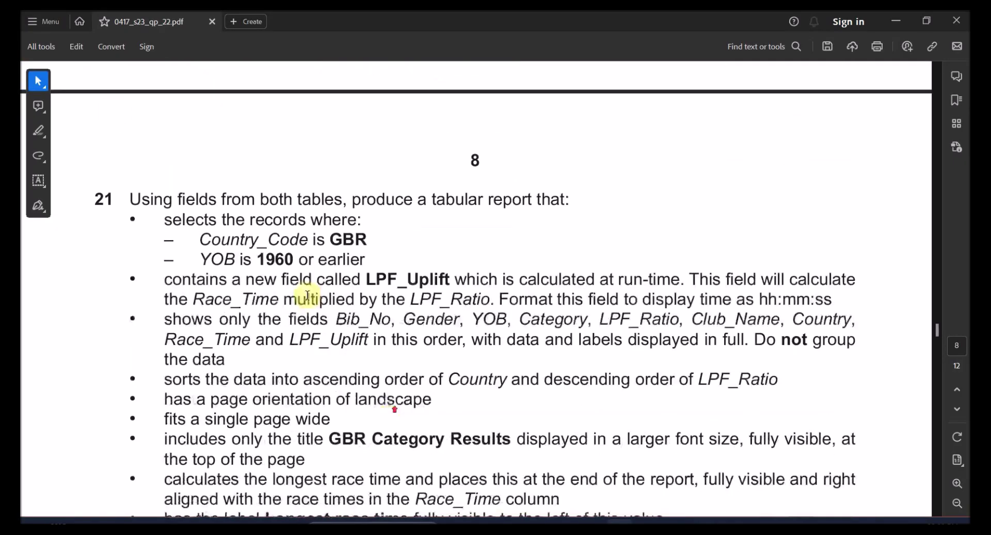
- Highlight the word 'tabular' in question 21 of the question paper
double_click(117, 198)
left_click_drag(221, 203, 498, 207)
double_click(457, 199)
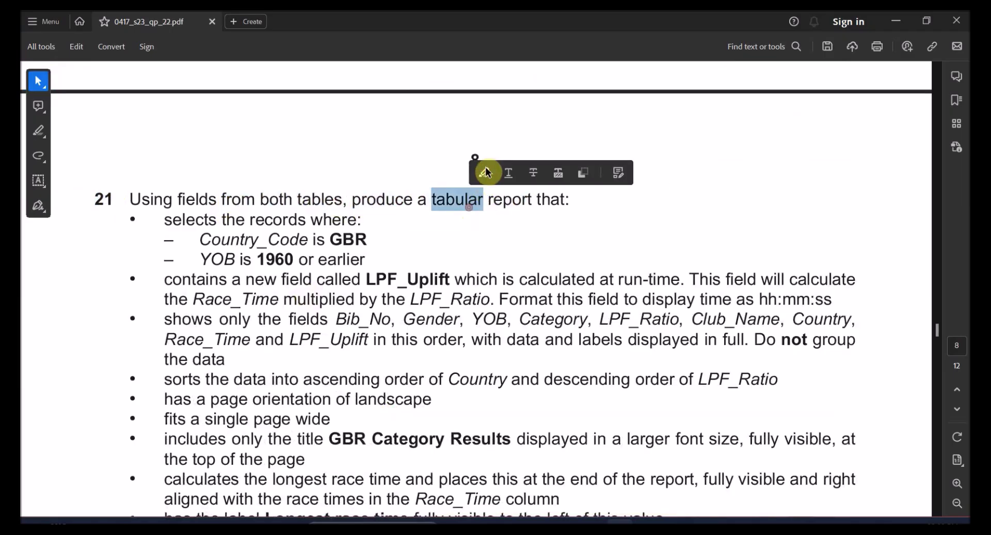
left_click(485, 171)
scroll(326, 212, "down", 1)
left_click_drag(258, 170, 330, 178)
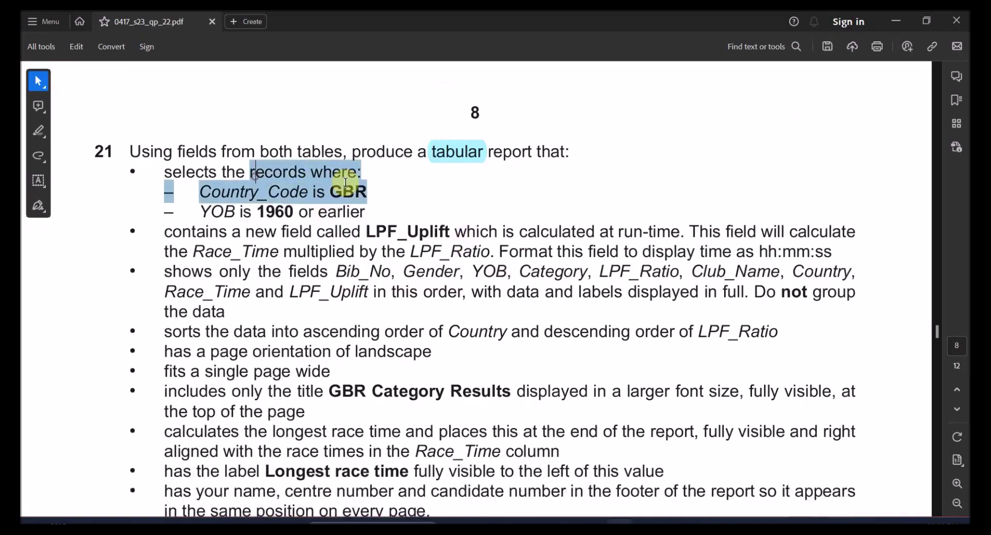
left_click(326, 199)
- Close the report's Print Preview and start a new blank query in Query Design
key("alt+Tab")
right_click(180, 115)
left_click(200, 128)
left_click(227, 117)
left_click(112, 41)
left_click(211, 84)
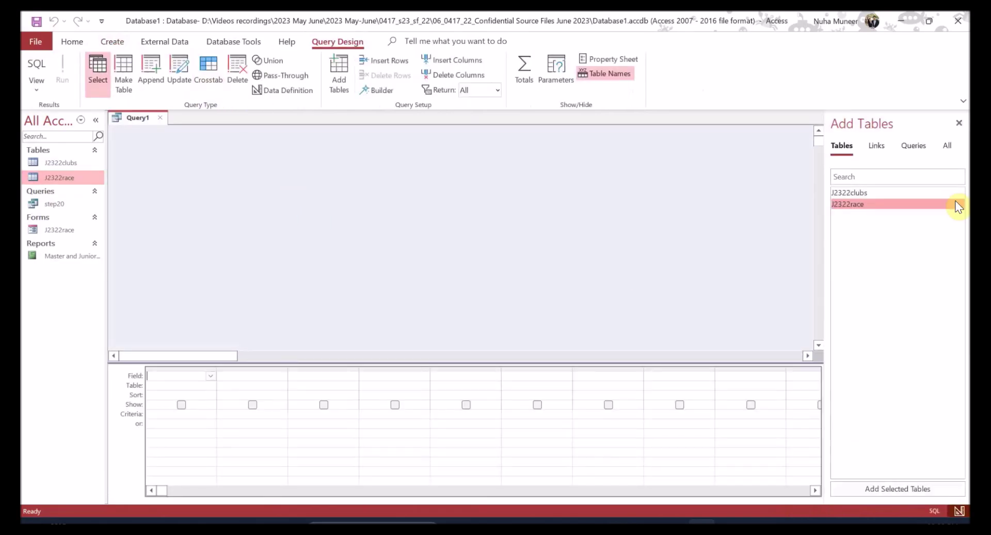
- Add J2322clubs and J2322race to Query1 and enlarge both table boxes to show every field
double_click(883, 192)
double_click(869, 206)
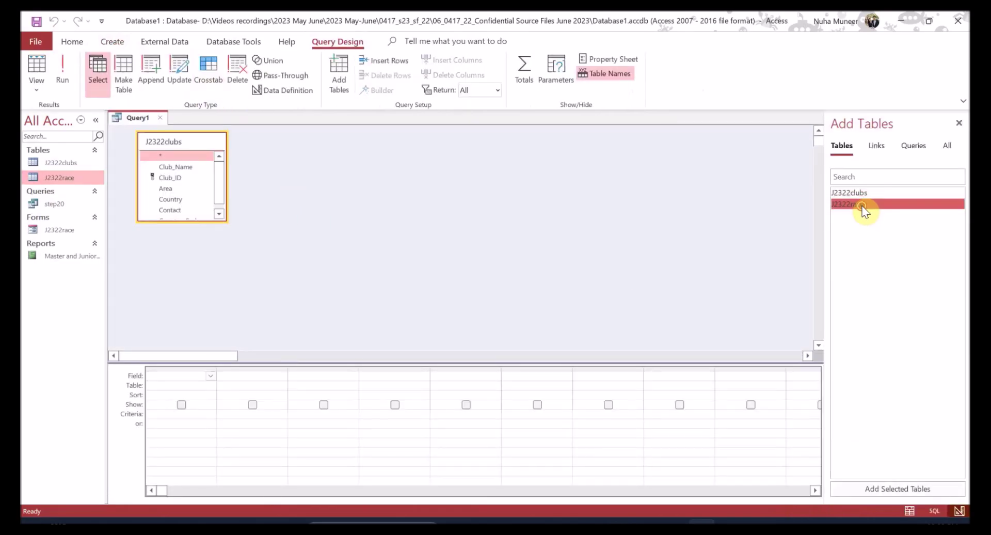
left_click_drag(203, 218, 243, 290)
left_click_drag(313, 222, 319, 290)
key("alt+Tab")
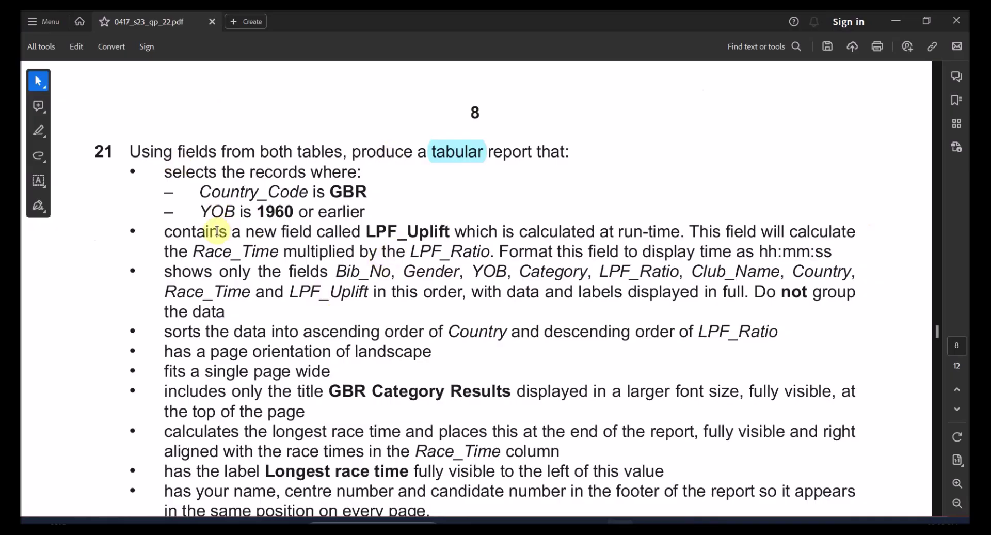
- Highlight LPF_Uplift, 'Race_Time multiplied by LPF_Ratio', 'hh:mm:ss' and the required field list in question 21
left_click_drag(167, 232, 450, 231)
left_click(394, 250)
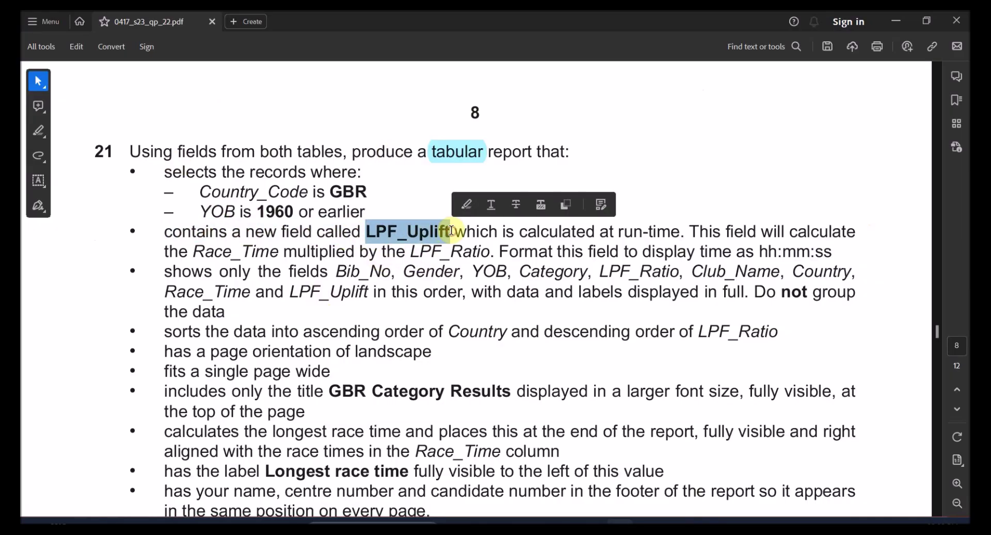
left_click(468, 206)
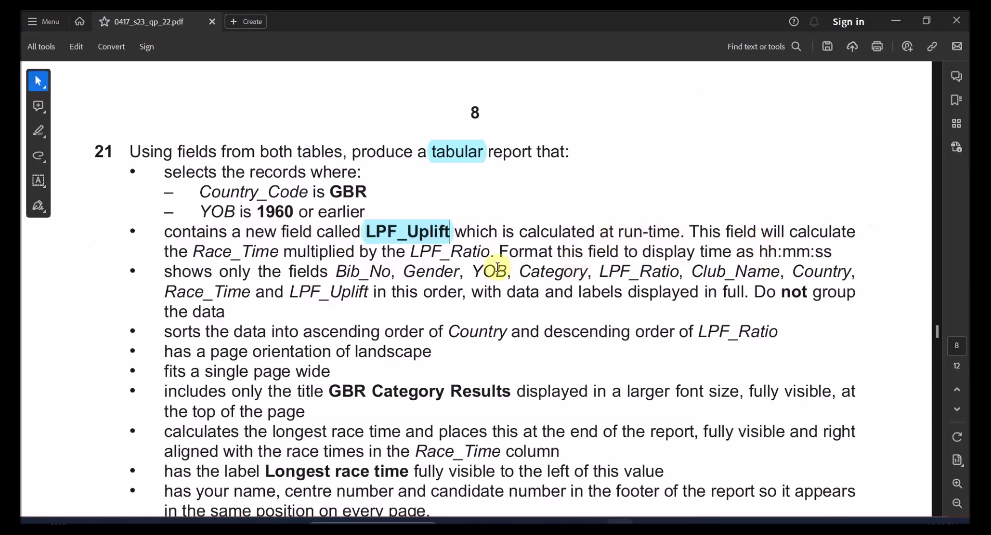
left_click_drag(196, 252, 492, 252)
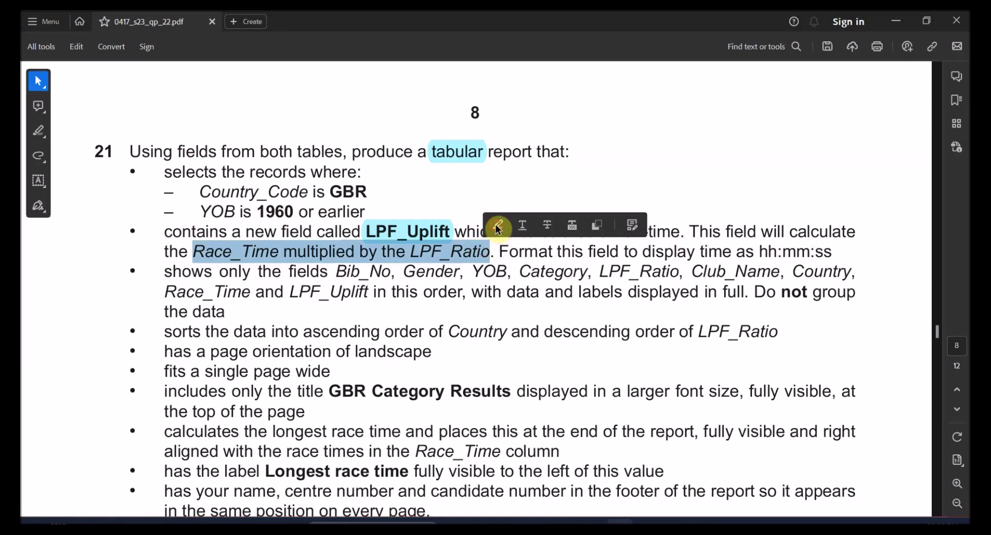
left_click(499, 224)
left_click_drag(756, 252, 826, 257)
left_click(782, 224)
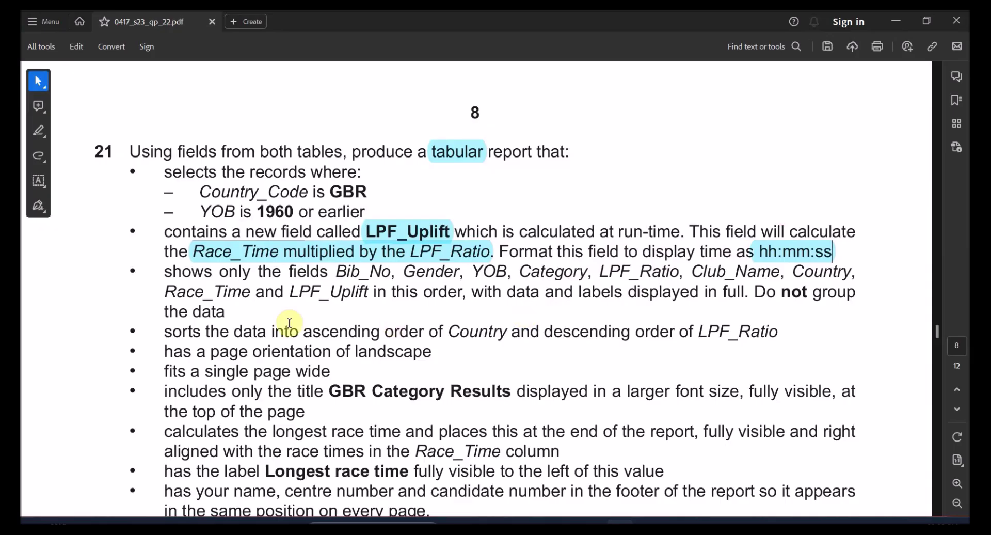
scroll(188, 314, "down", 1)
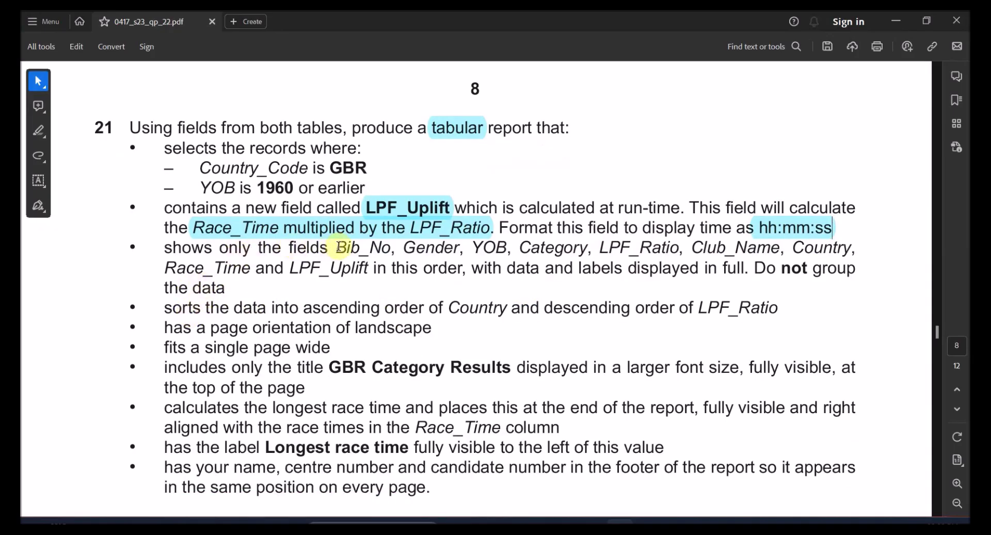
left_click_drag(347, 248, 367, 269)
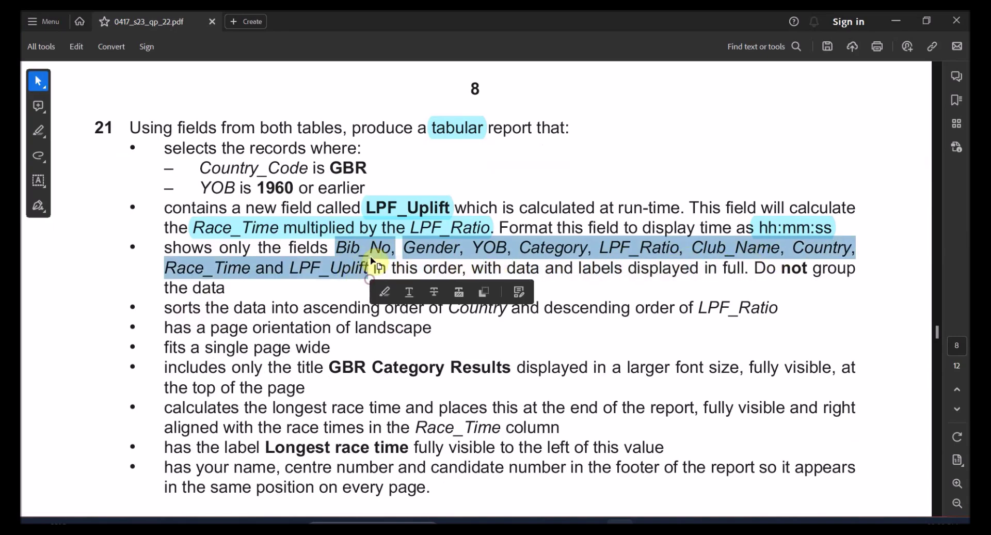
left_click(386, 294)
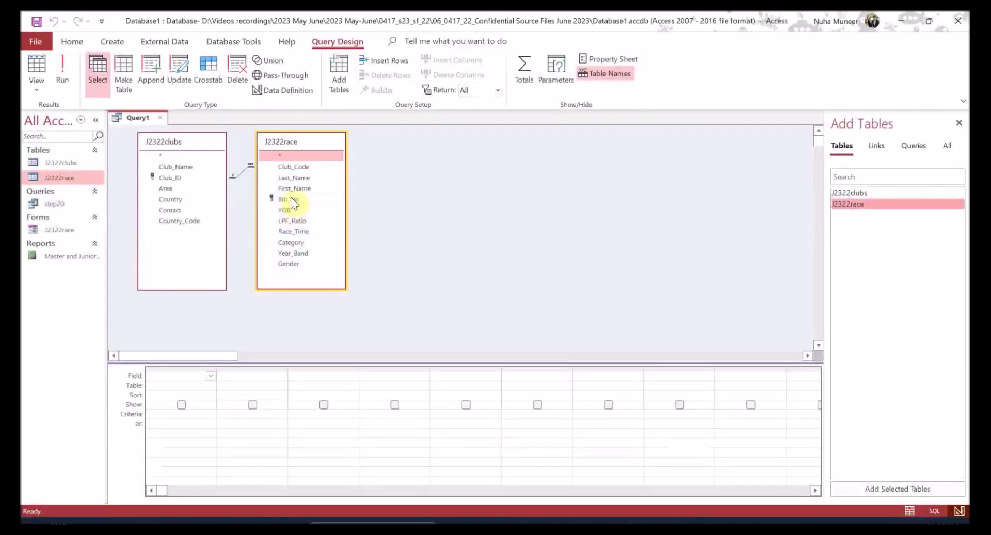
- Add Bib_No, Gender, YOB, Category and LPF_Ratio to the query grid in that order
double_click(290, 197)
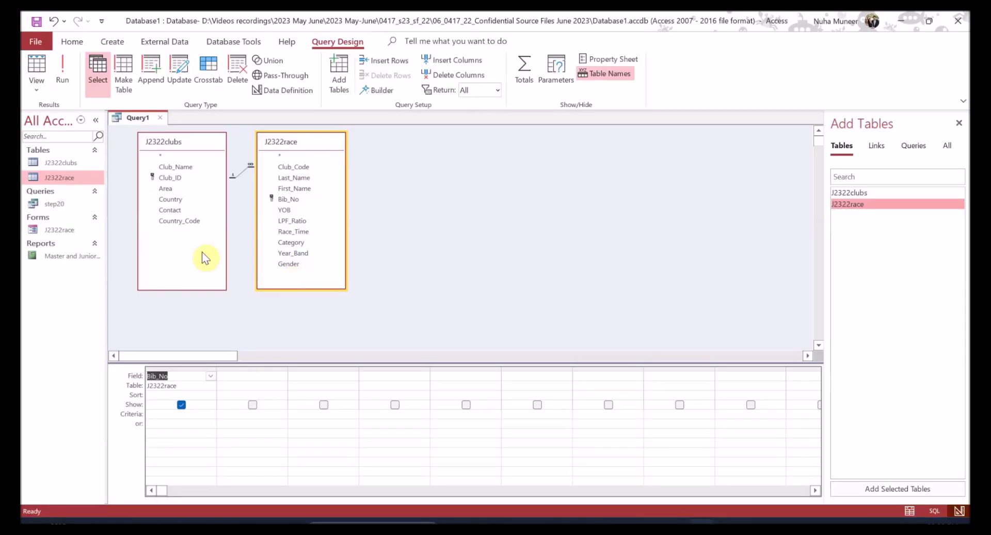
double_click(296, 264)
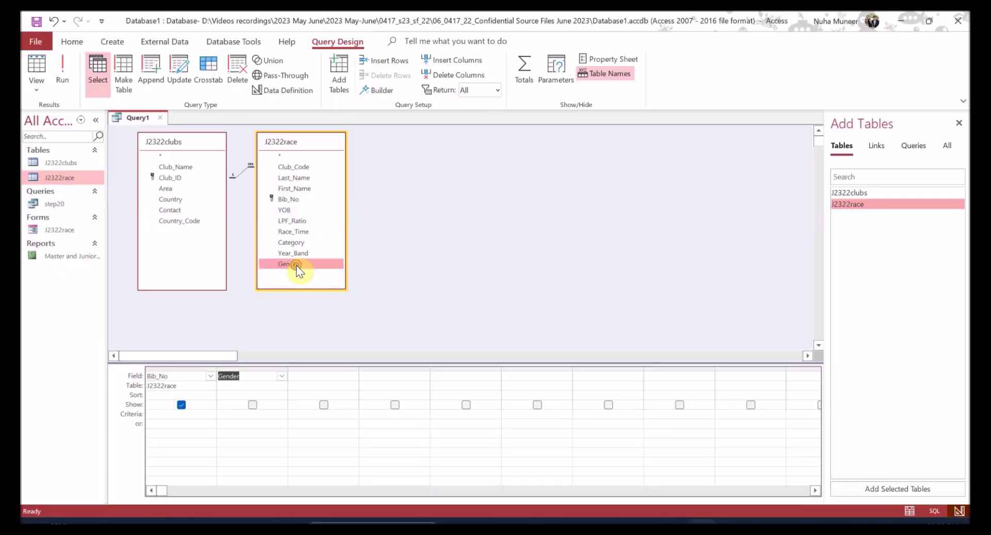
double_click(294, 209)
key("alt+Tab")
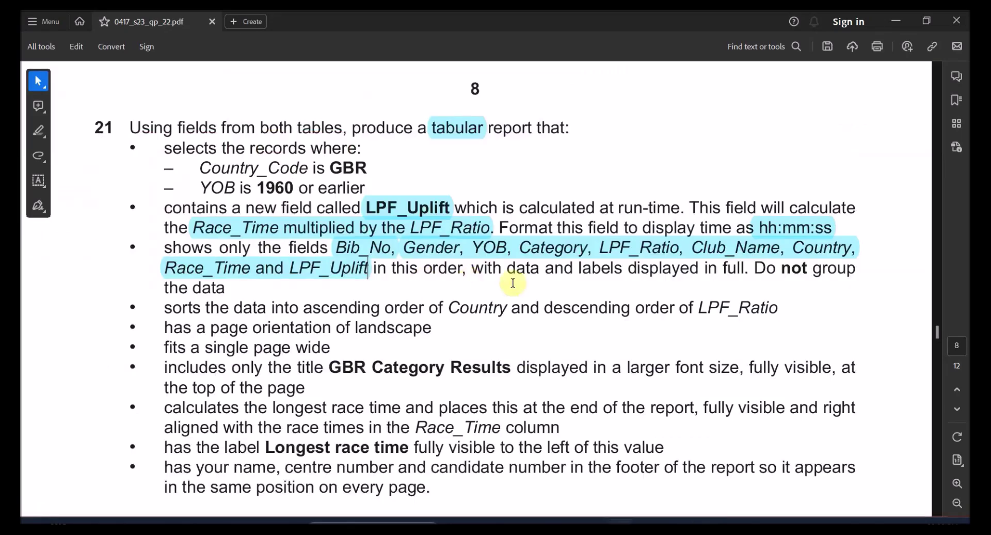
key("alt+Tab")
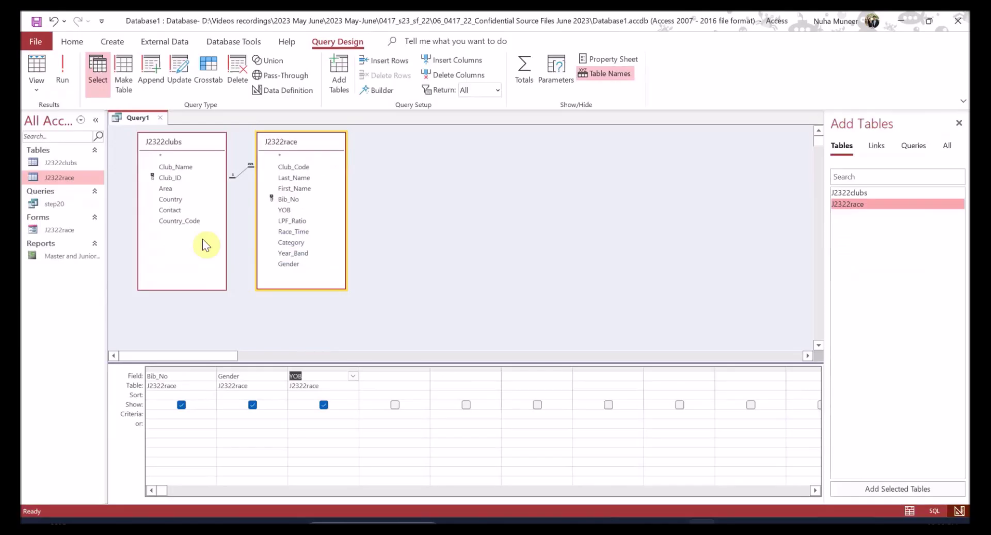
double_click(291, 243)
double_click(294, 220)
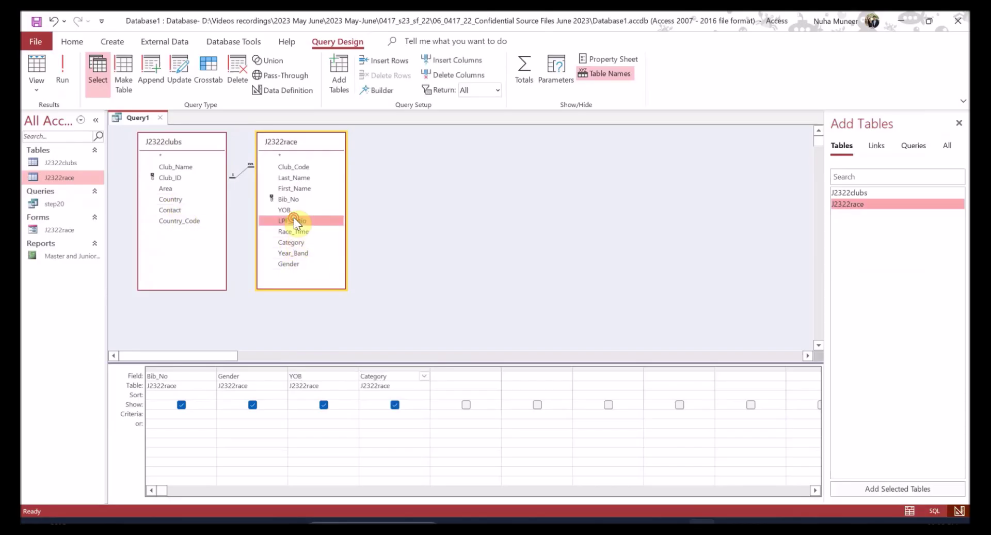
key("alt+Tab")
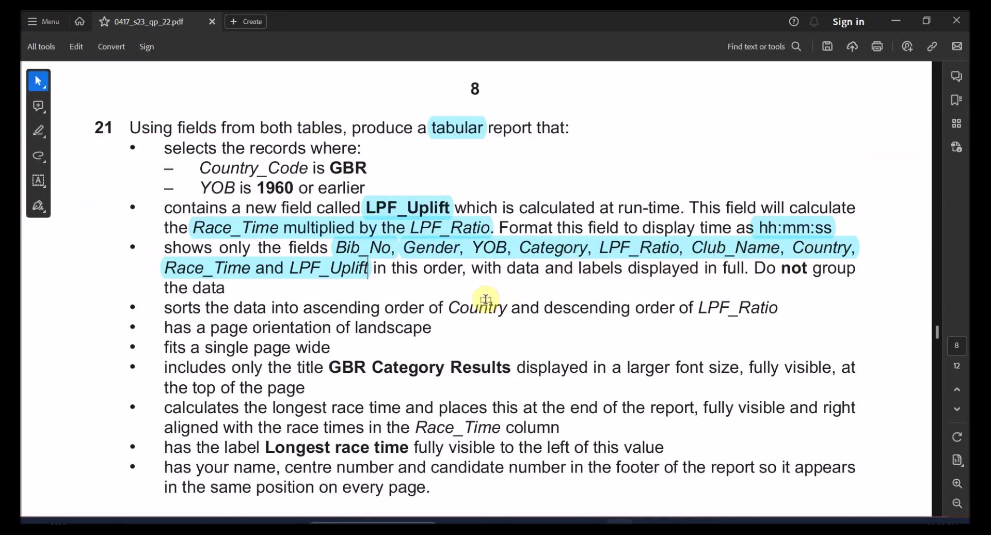
key("alt+Tab")
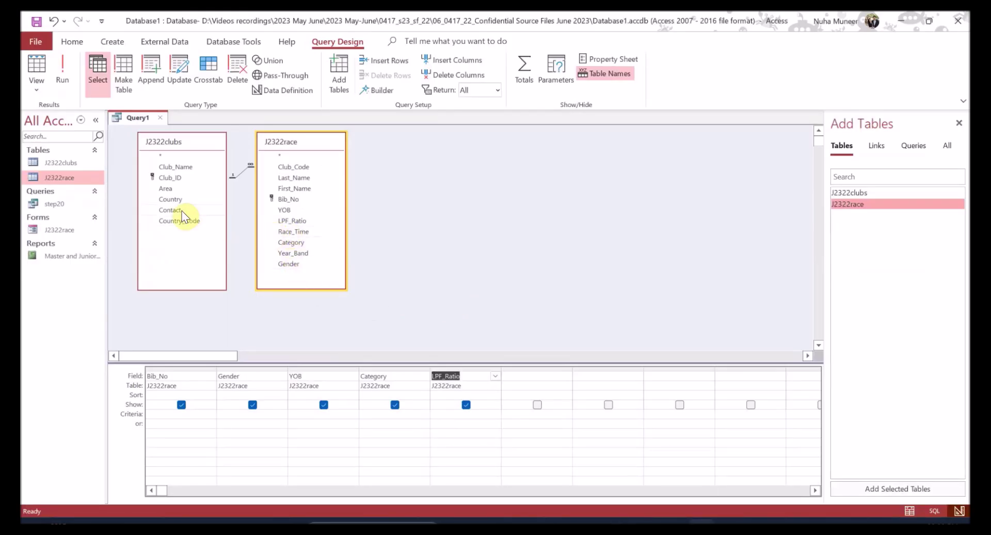
- Add Club_Name and Race_Time to the next grid columns
double_click(184, 167)
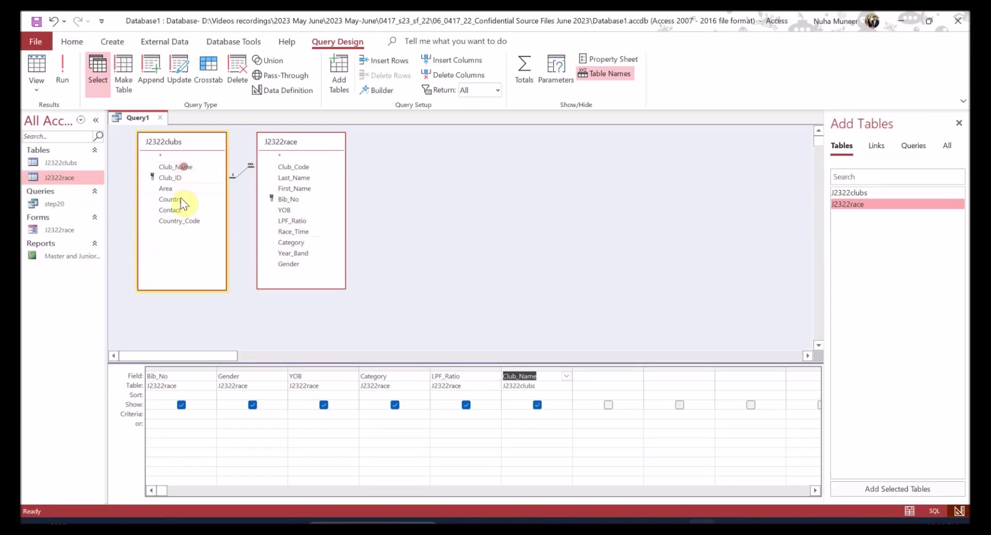
key("alt+Tab")
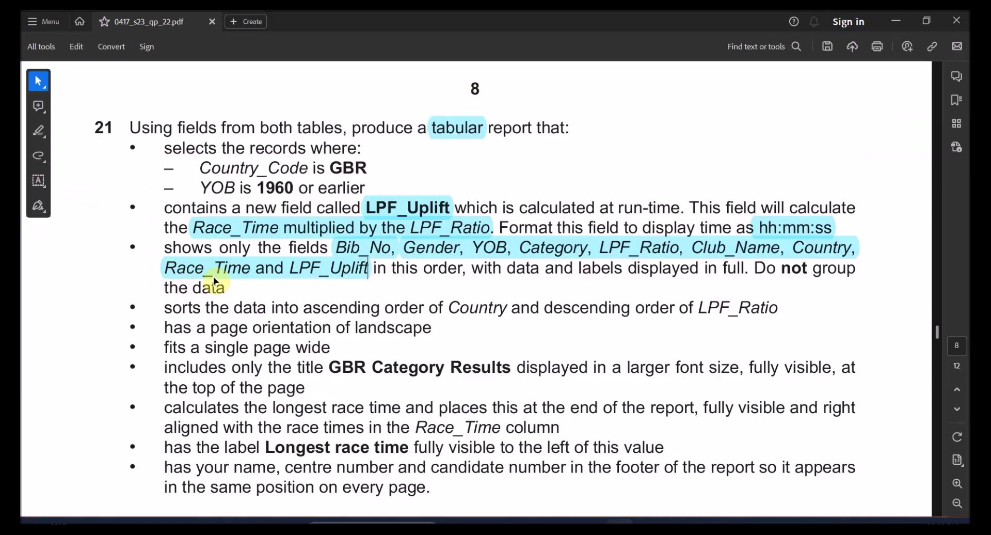
key("alt+Tab")
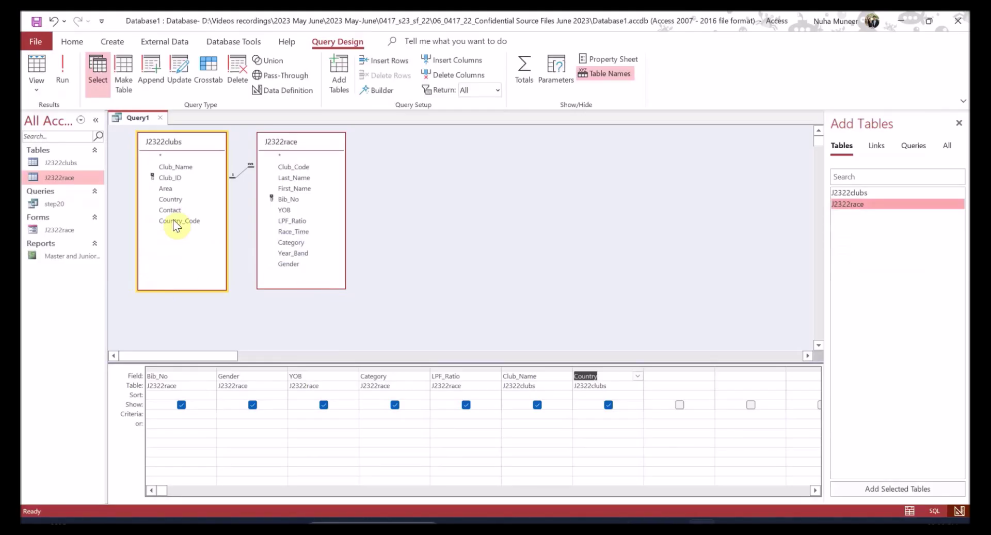
left_click(293, 230)
- Remove the duplicate upper LPF_Uplift highlight in the question paper
key("alt+Tab")
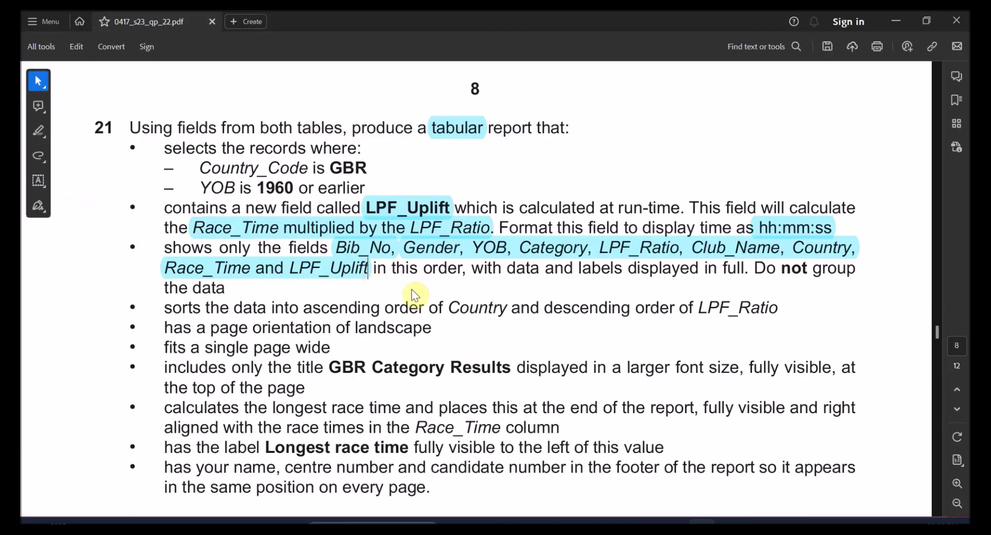
left_click(309, 268)
left_click(415, 209)
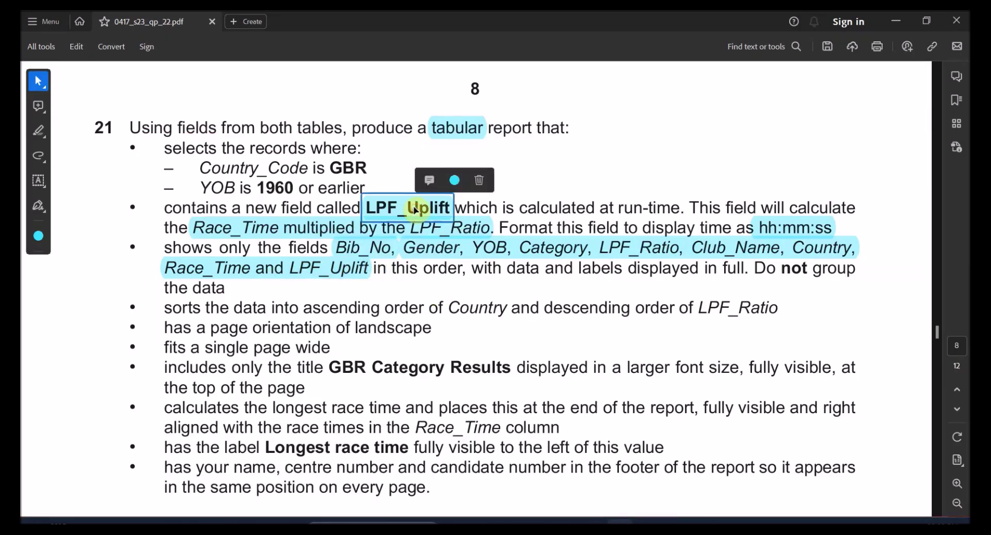
key("Delete")
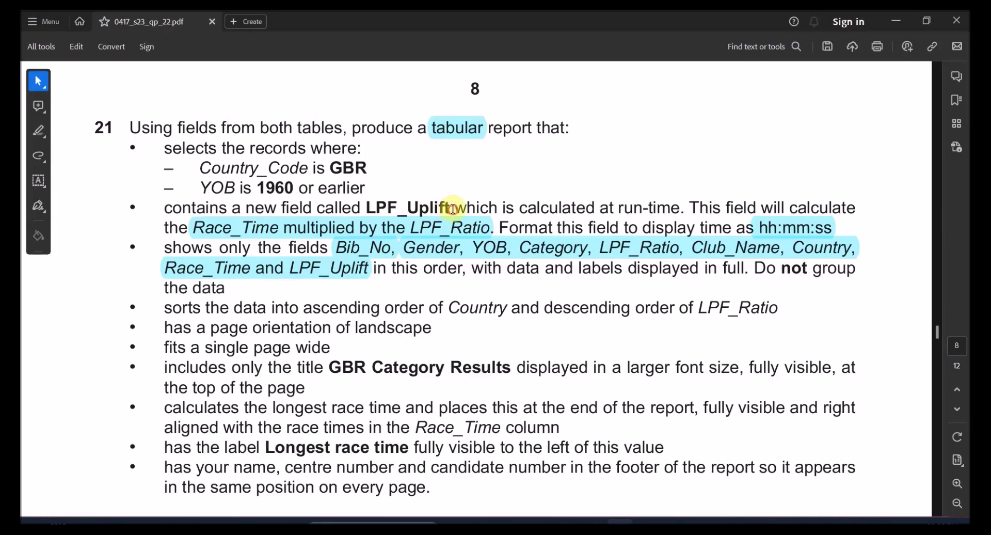
left_click_drag(365, 208, 450, 207)
key("alt+Tab")
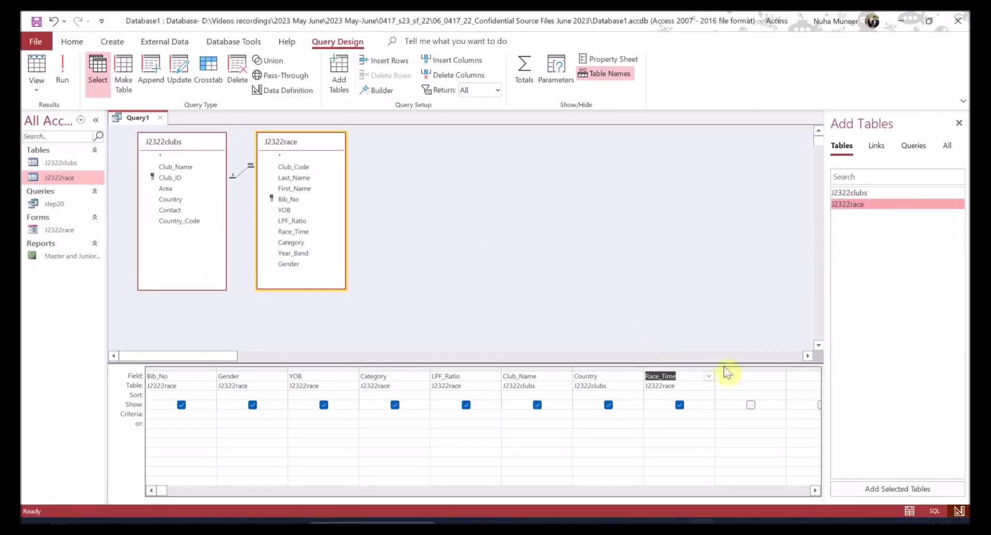
- Close the Add Tables pane beside the query grid
left_click(732, 375)
left_click(957, 122)
left_click_drag(785, 368, 833, 368)
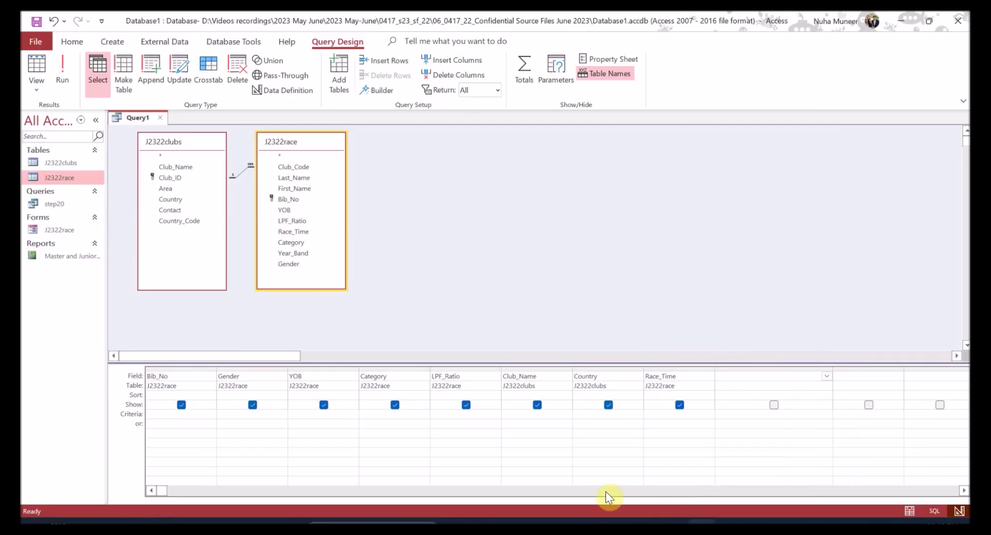
- Add the shown calculated field LPF_Uplift: [Race_Time]*[LPF_Ratio] and run the query, giving 302 records
scroll(601, 491, "right", 20)
scroll(598, 492, "left", 5)
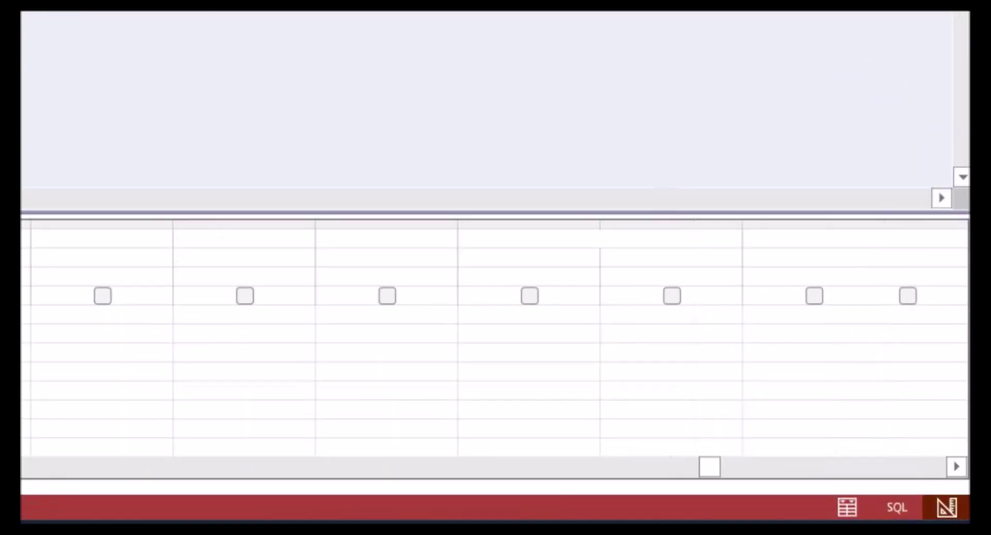
scroll(197, 420, "left", 15)
left_click(469, 250)
type("LPF_Uplift:")
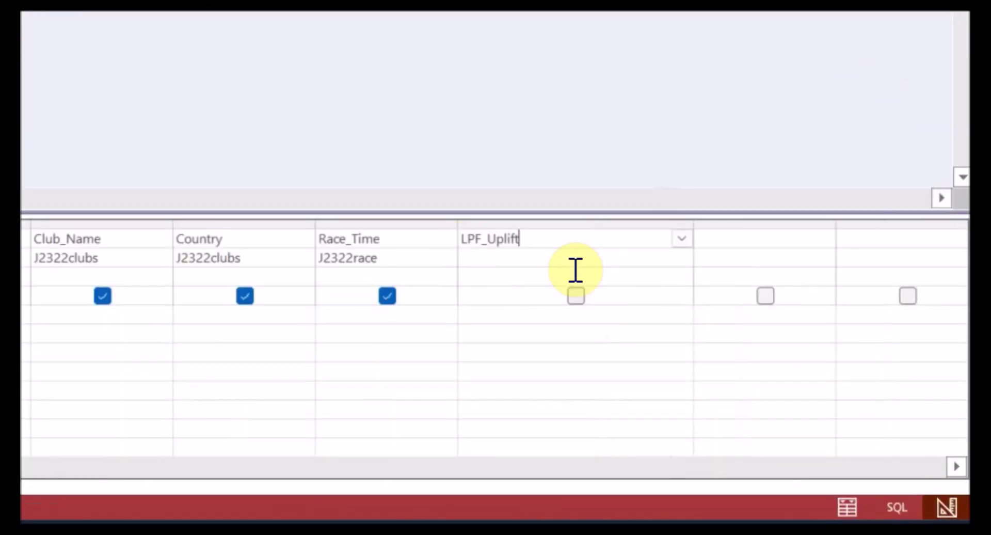
key("alt+Tab")
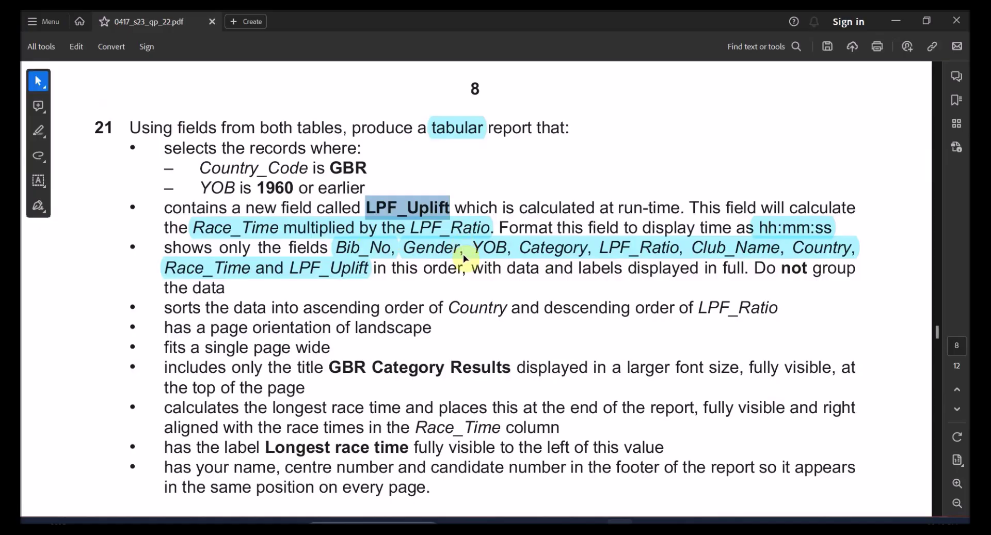
key("alt+Tab")
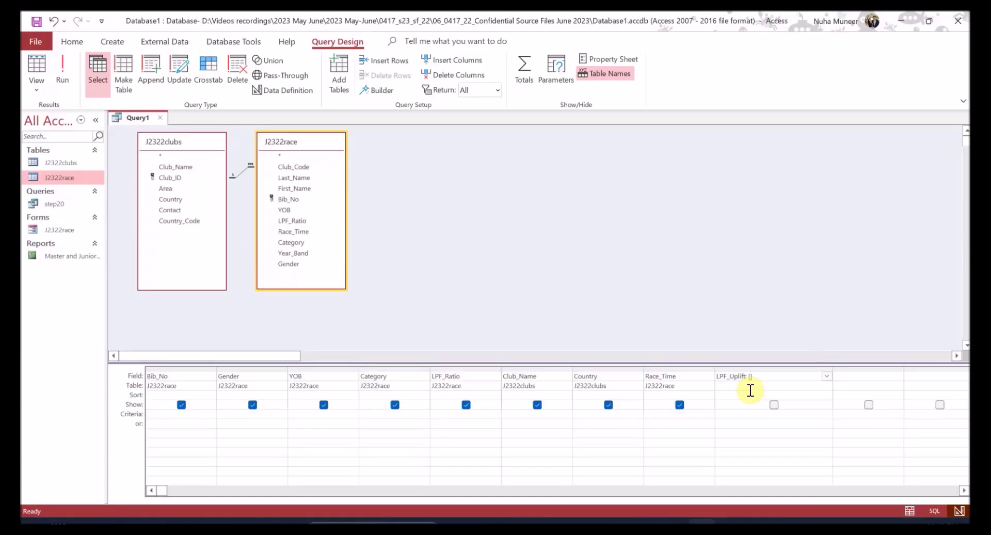
key("alt+Tab")
key("alt+Tab")
key("alt+Tab")
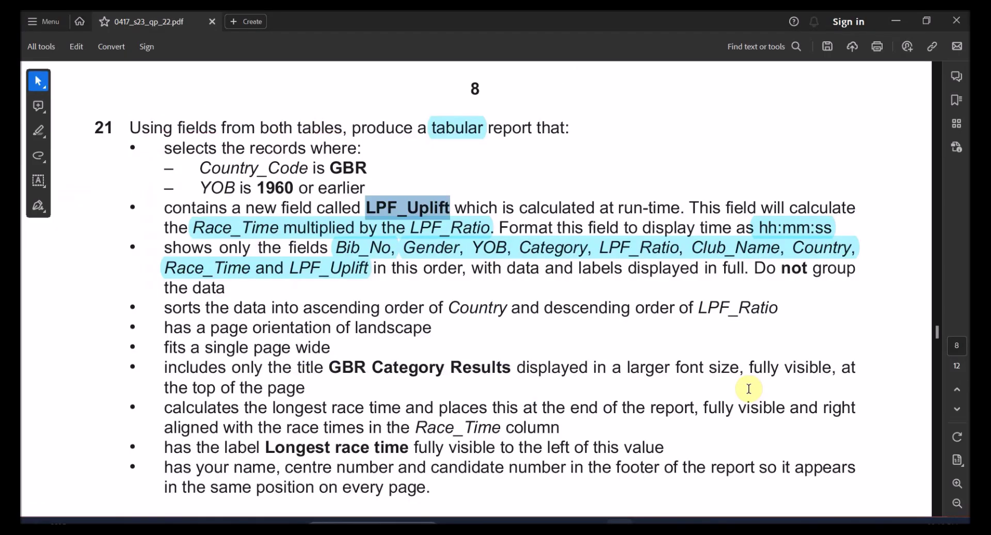
key("alt+Tab")
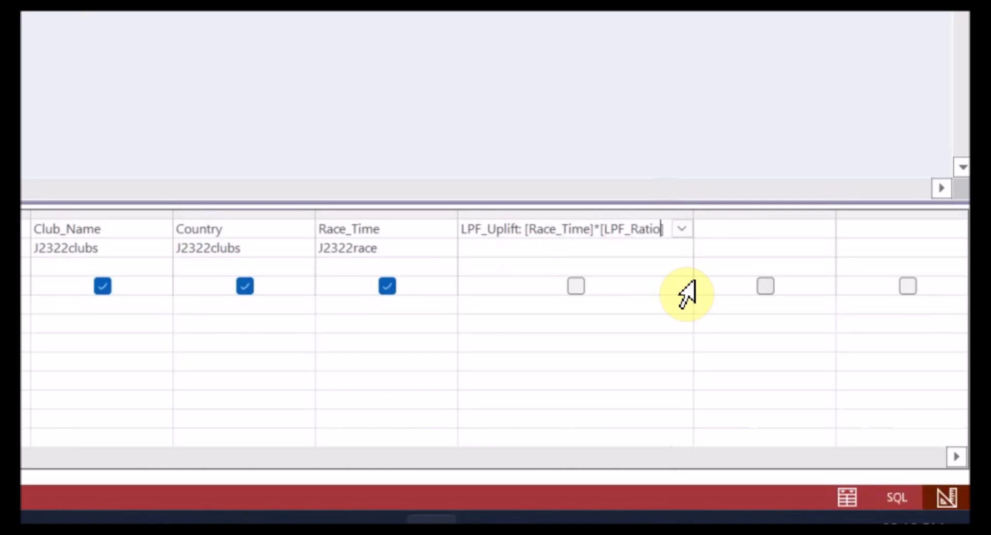
left_click(642, 250)
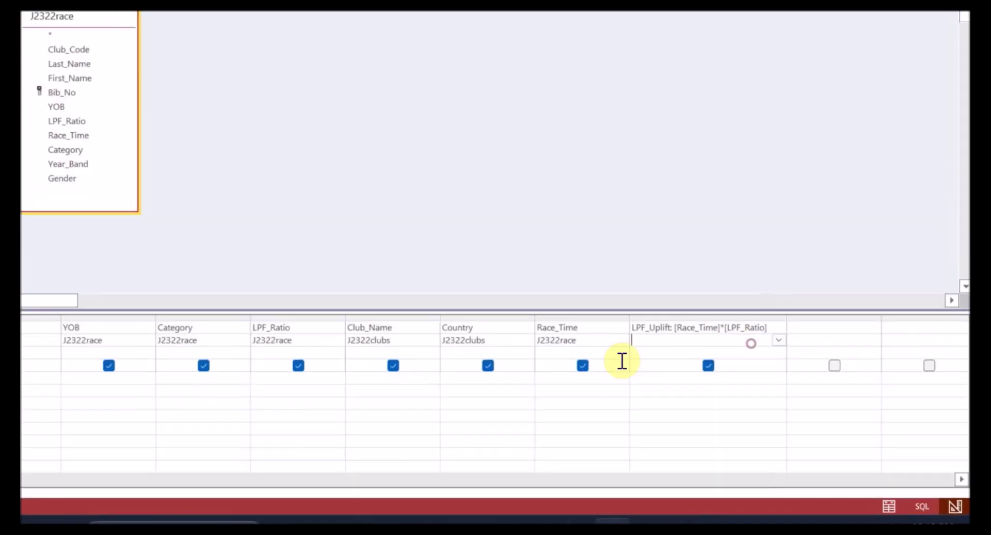
left_click(63, 69)
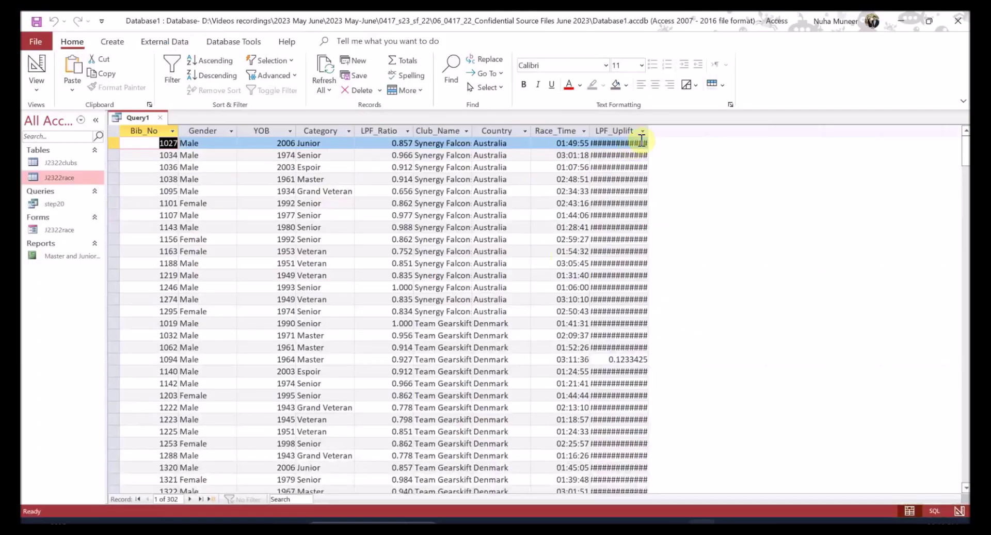
- Set the LPF_Uplift field's Format property to hh:nn:ss and rerun the query to check
left_click_drag(649, 129, 709, 132)
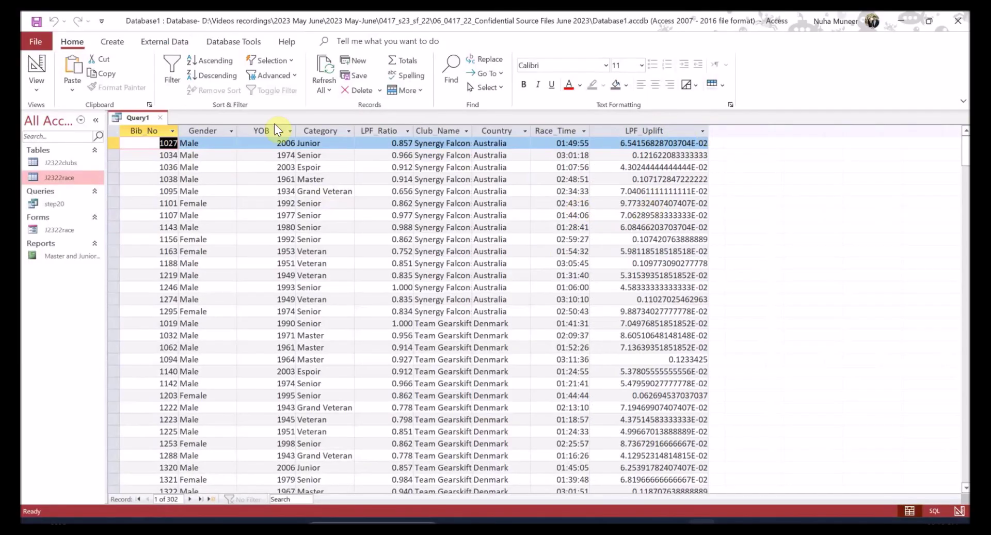
left_click(35, 66)
key("alt+Tab")
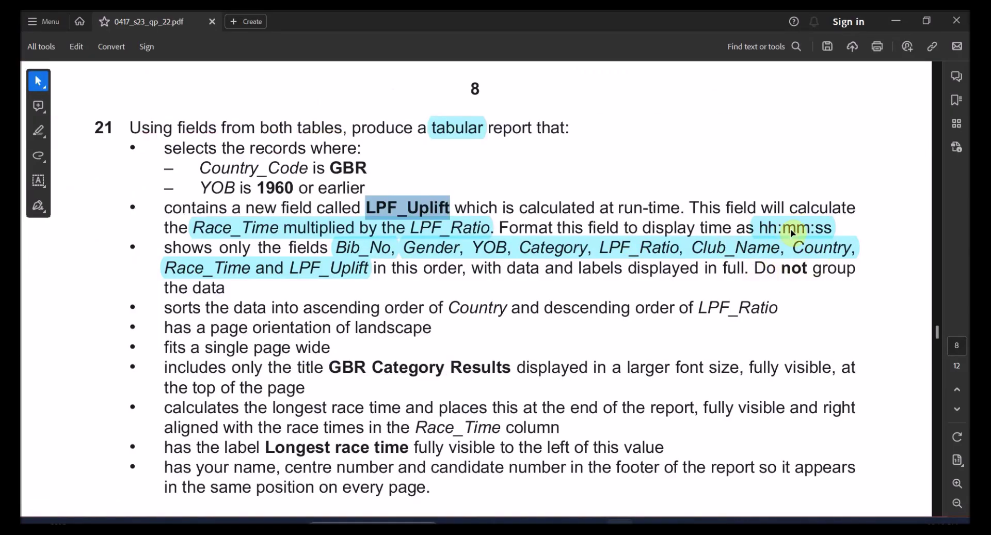
key("alt+Tab")
left_click(759, 376)
right_click(766, 378)
left_click(800, 493)
left_click(874, 181)
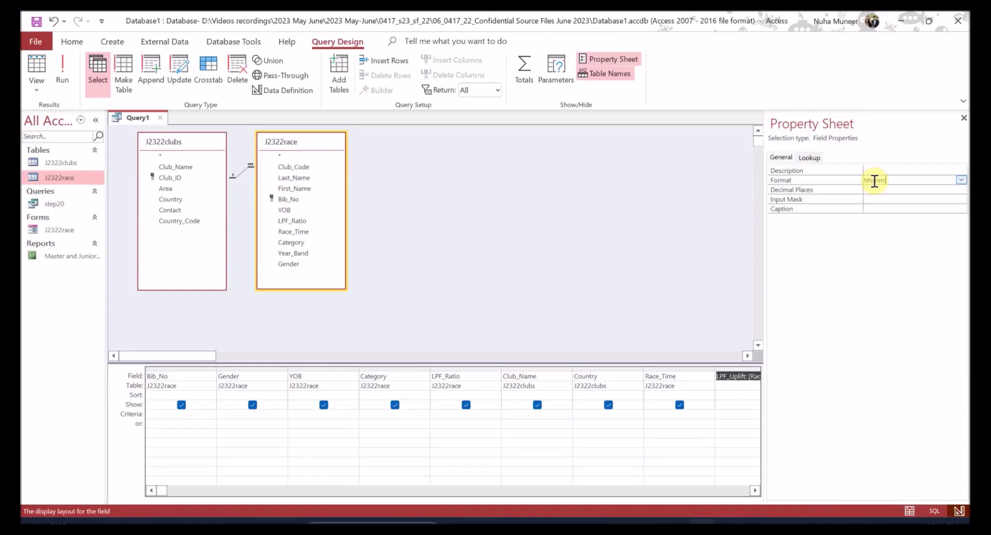
type("hh:nn:ss")
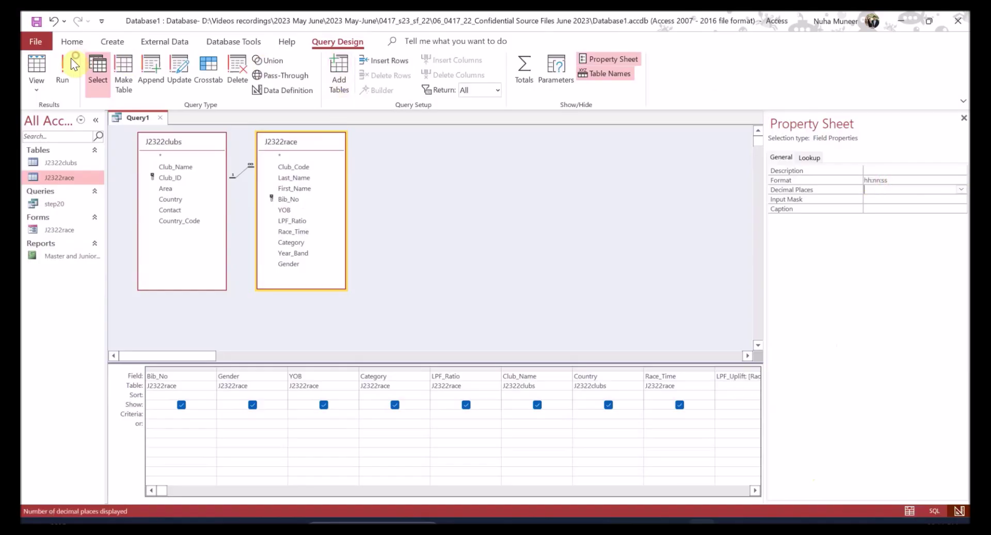
left_click(64, 66)
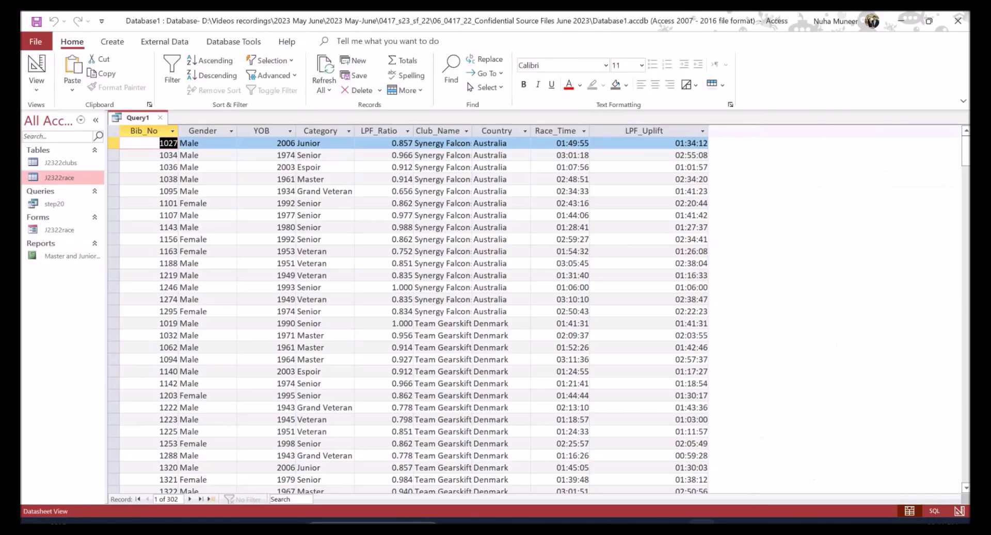
key("alt+Tab")
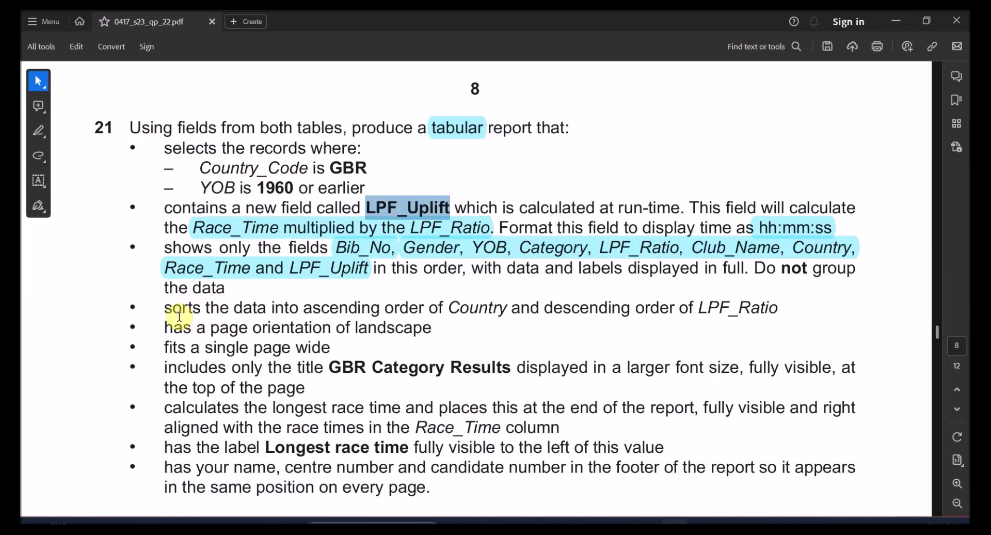
- Delete the 'Race_Time multiplied by LPF_Ratio' and 'hh:mm:ss' highlights and mark the Country_Code is GBR condition
left_click_drag(222, 148, 365, 265)
left_click(289, 156)
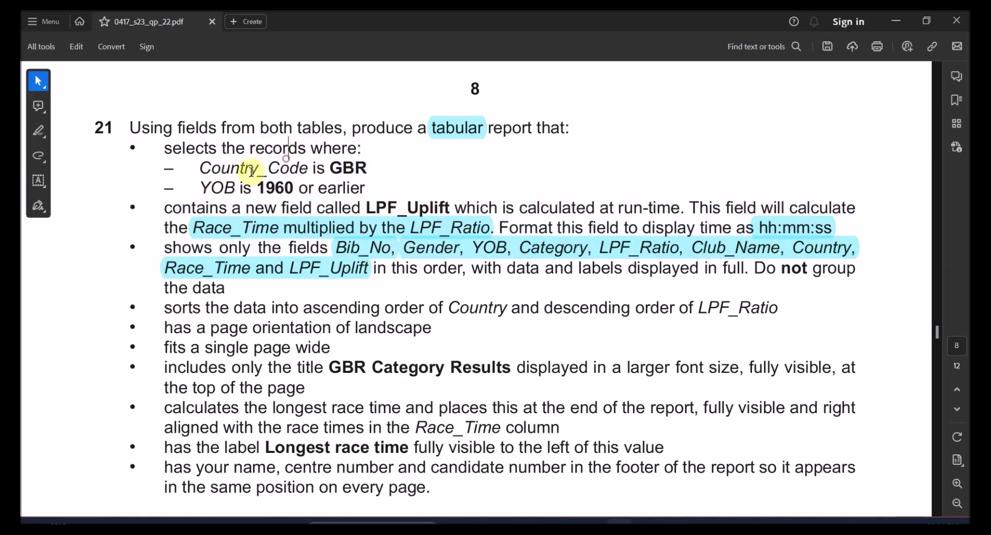
left_click_drag(221, 165, 276, 171)
left_click(317, 225)
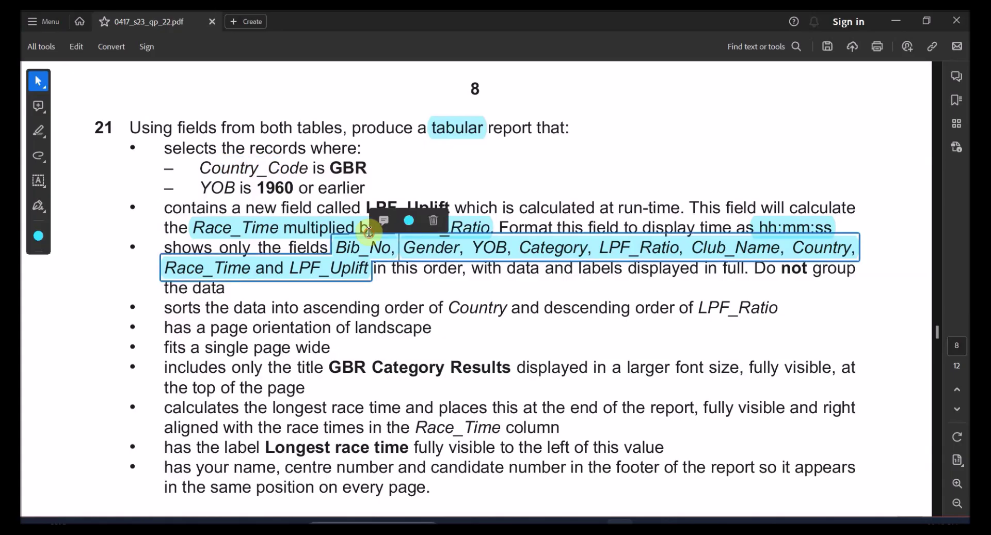
left_click(307, 223)
key("Delete")
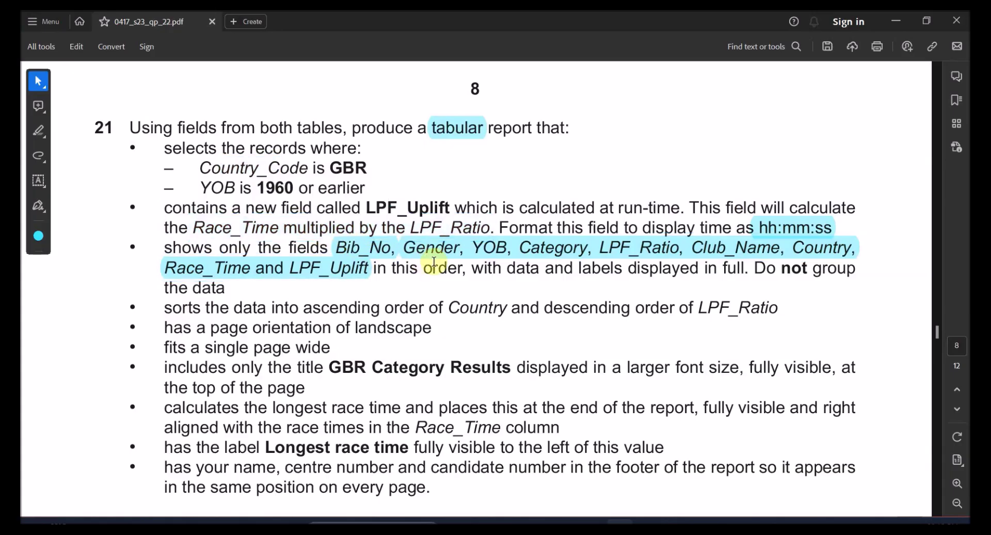
left_click(434, 247)
left_click(818, 223)
key("Delete")
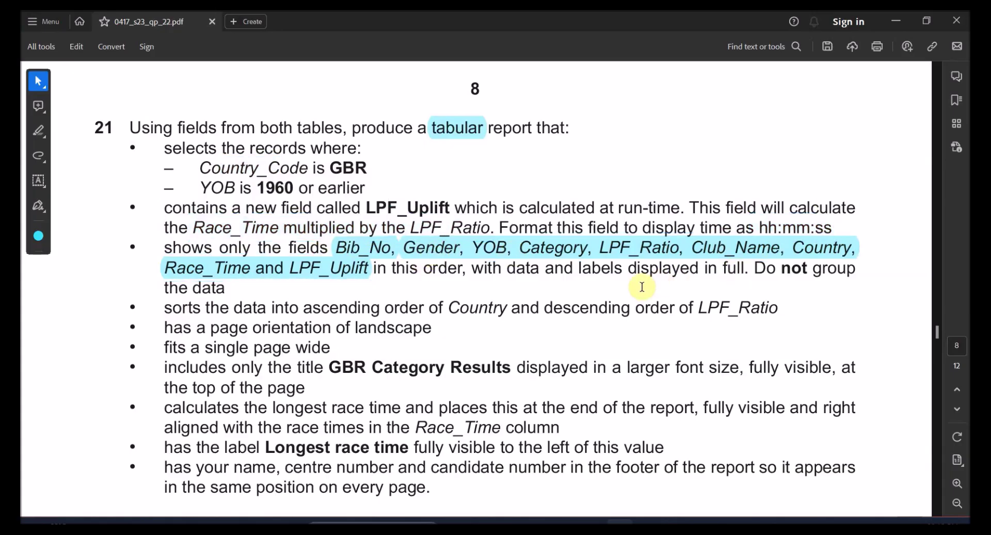
mouse_move(200, 167)
left_mouse_down()
mouse_move(373, 169)
mouse_move(325, 173)
left_mouse_up()
key("ctrl+c")
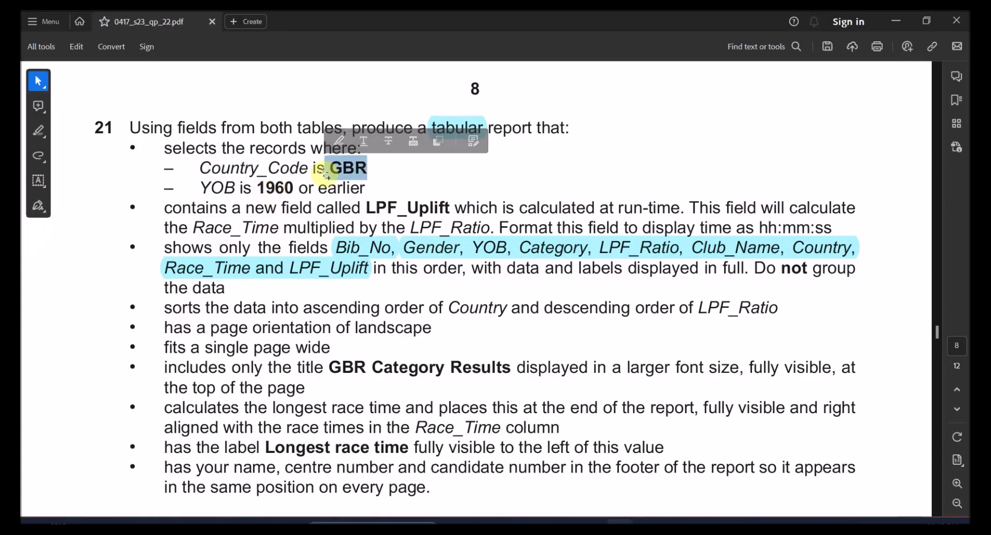
key("alt+Tab")
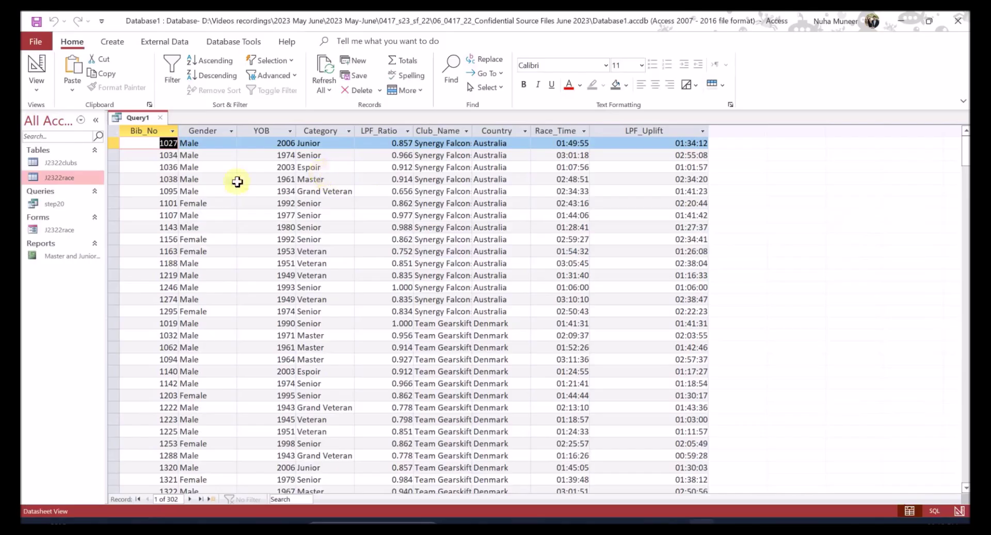
- Add Country_Code from J2322clubs to the query grid with Show ticked
left_click(31, 67)
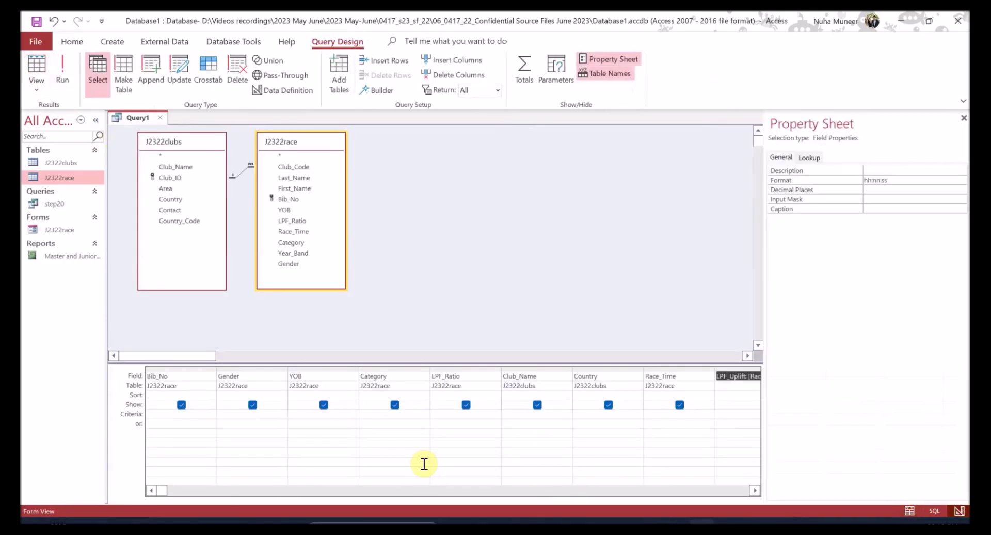
key("alt+Tab")
key("alt+Tab")
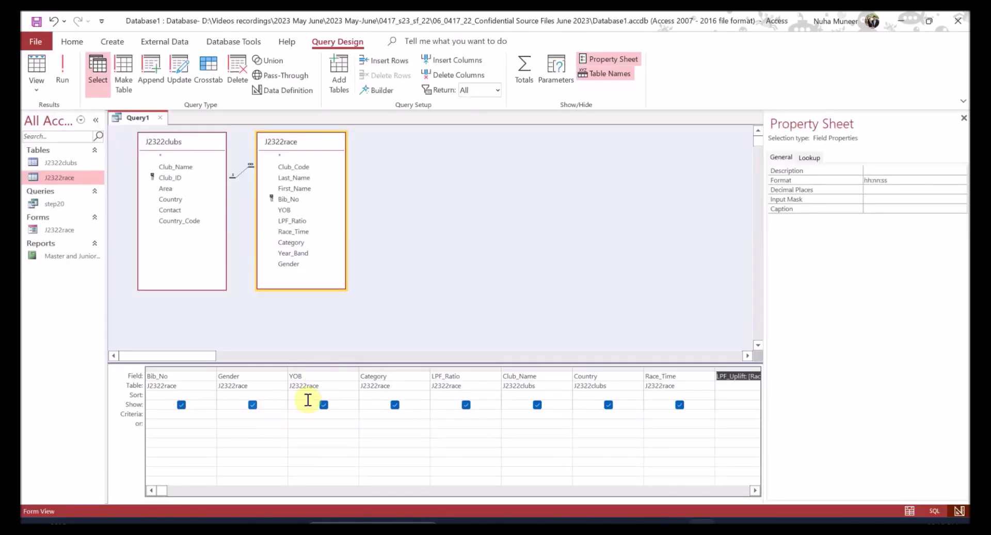
left_click(218, 491)
left_click(218, 491)
key("alt+Tab")
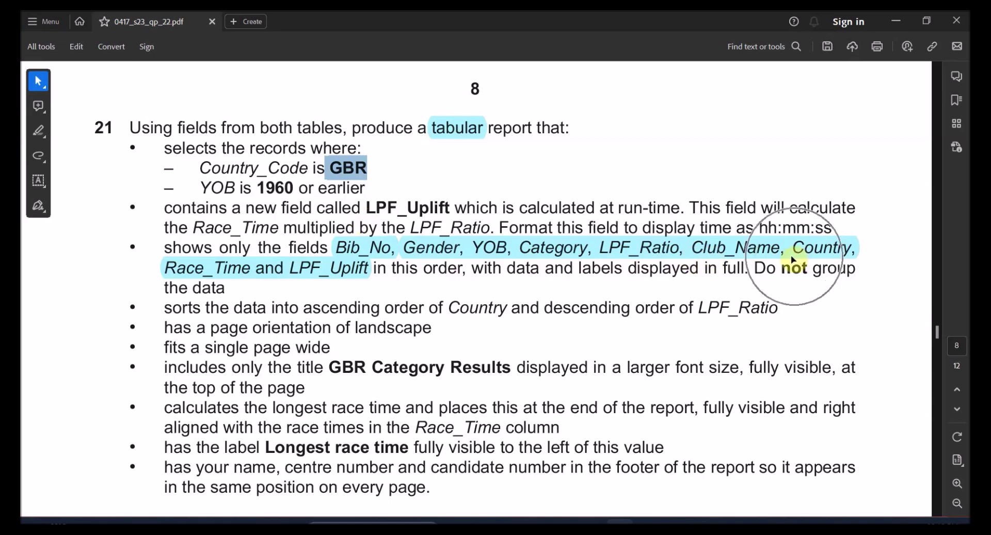
key("alt+Tab")
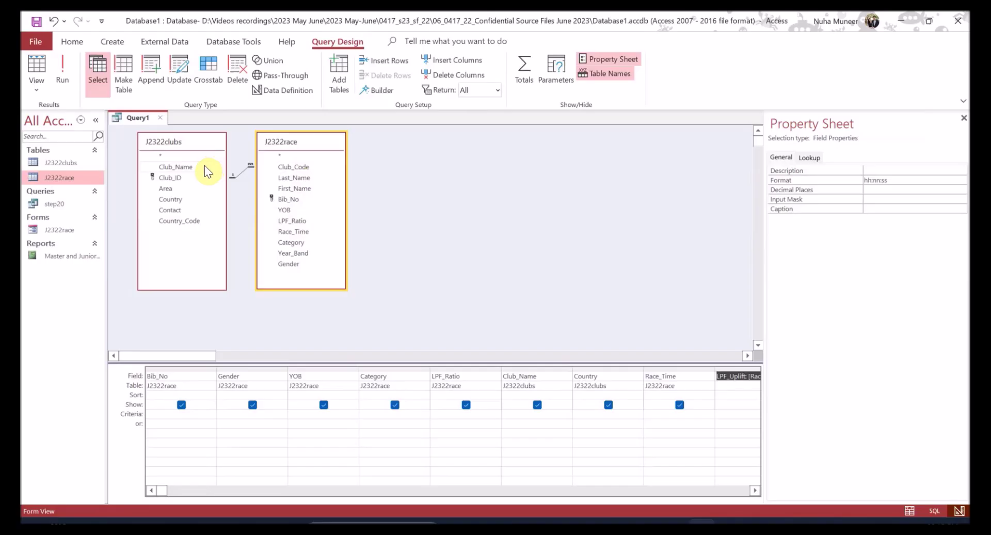
left_click(187, 222)
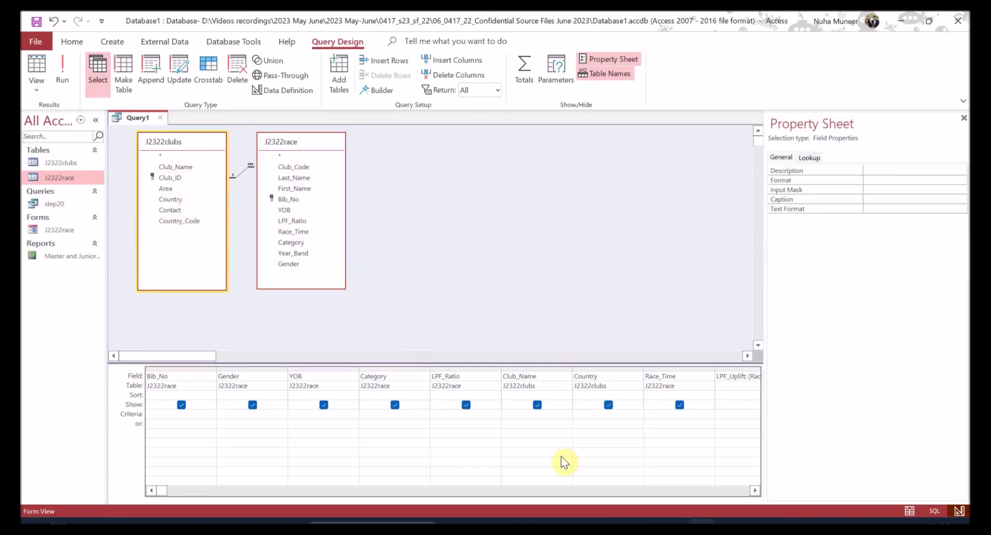
left_click(753, 490)
left_click(753, 491)
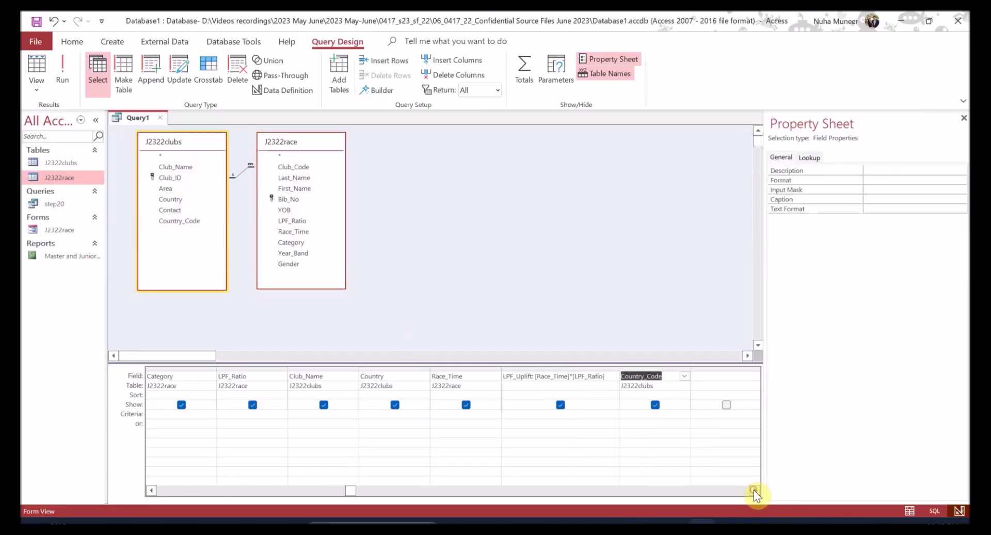
left_click(754, 491)
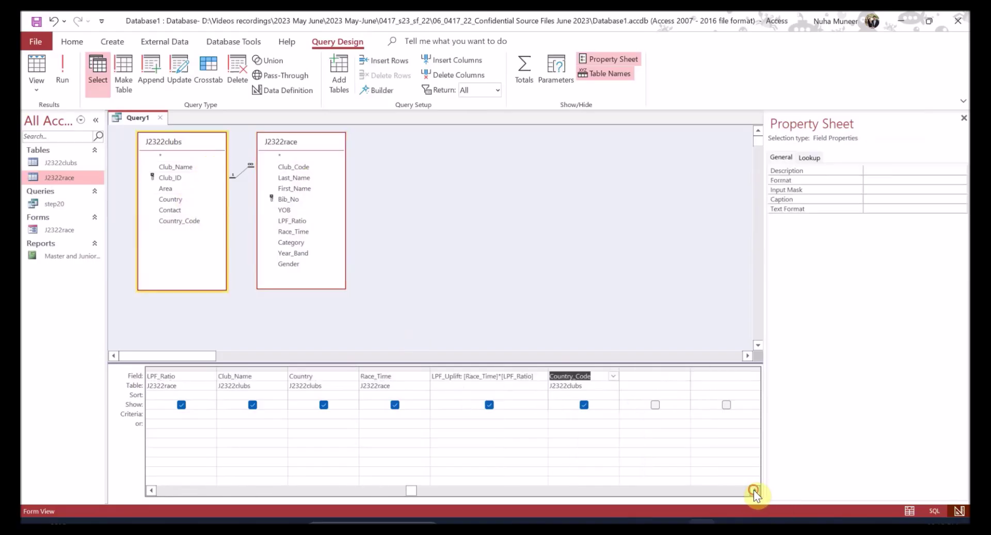
left_click(584, 406)
left_click(583, 405)
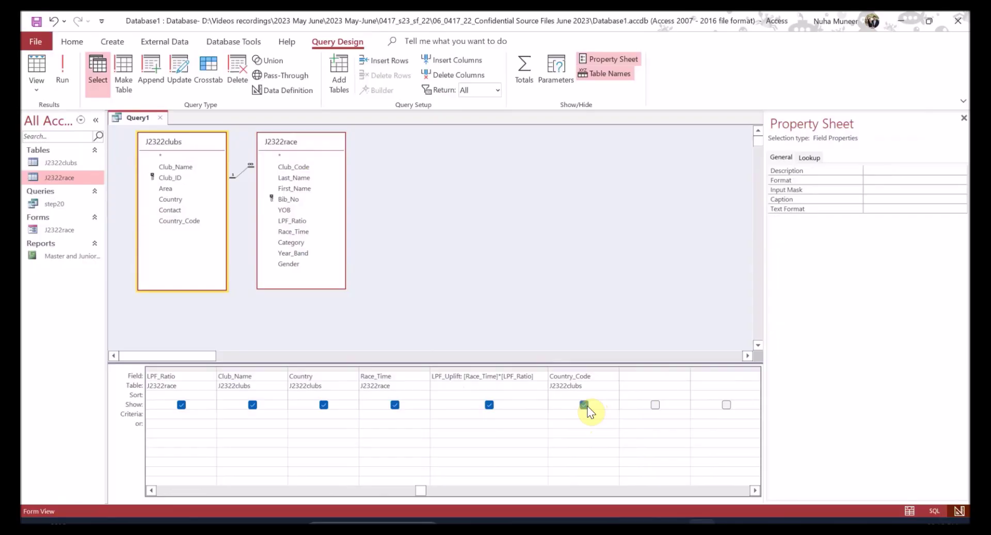
- Enter the criterion "GBR" under Country_Code and test-run the query, returning 114 records
key("alt+Tab")
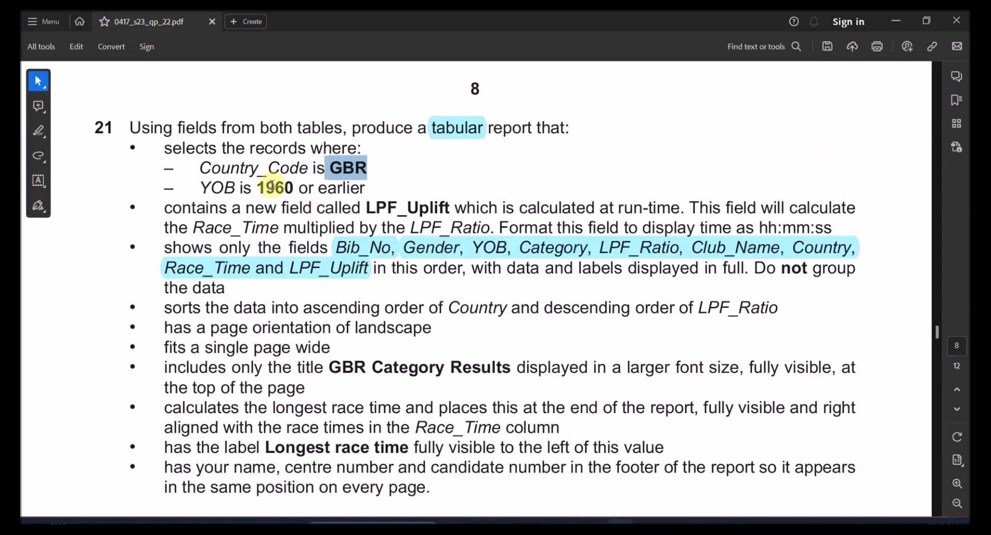
mouse_move(346, 170)
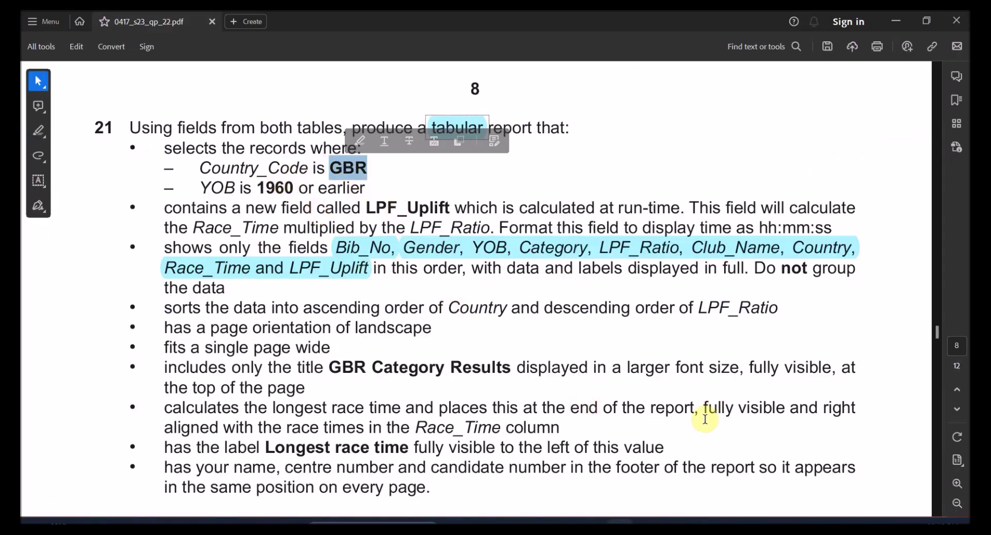
key("alt+Tab")
left_click(580, 413)
key("ctrl+v")
left_click(62, 74)
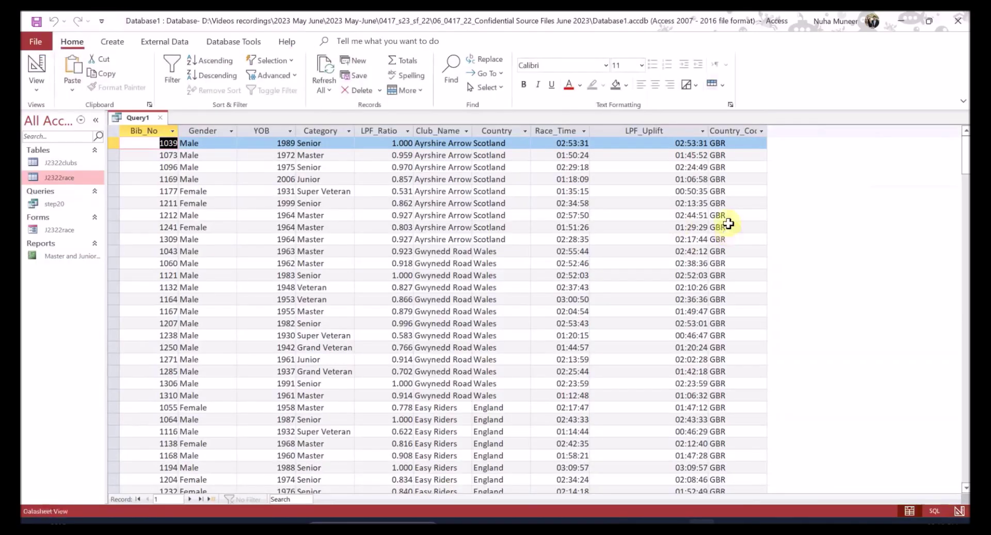
scroll(745, 289, "down", 15)
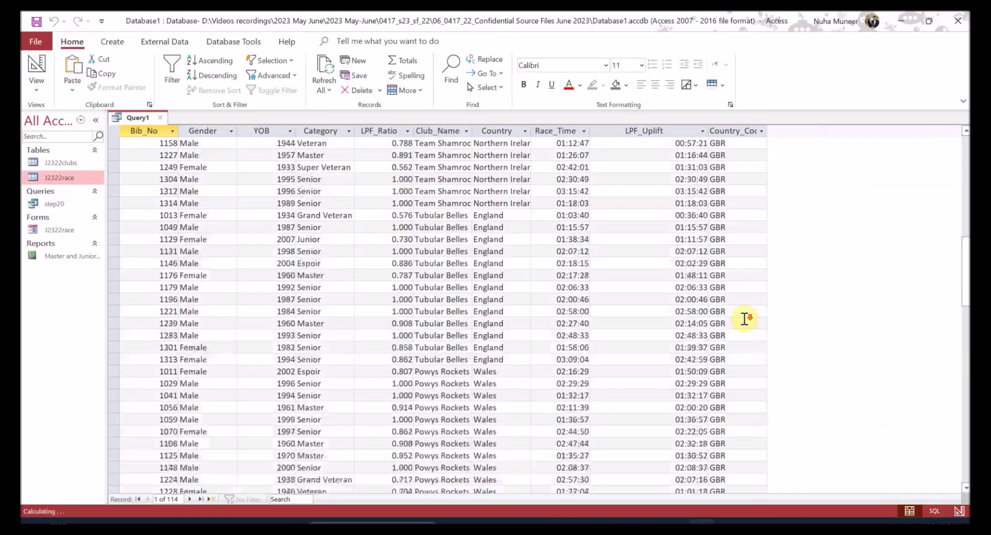
left_click(40, 65)
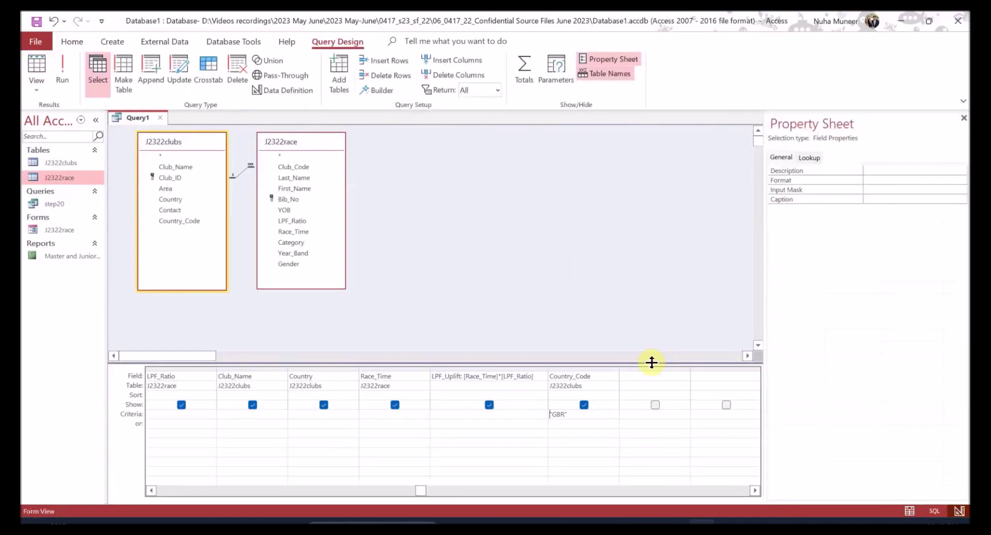
- Add the <=1960 criterion to the YOB field and run the query
key("alt+Tab")
left_click_drag(285, 188, 293, 189)
left_click(292, 189)
double_click(293, 189)
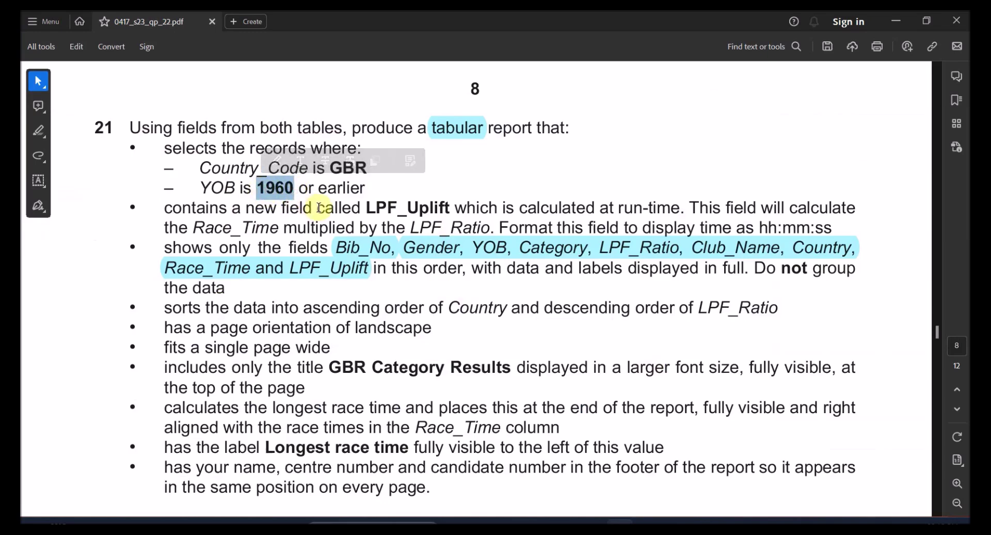
key("alt+Tab")
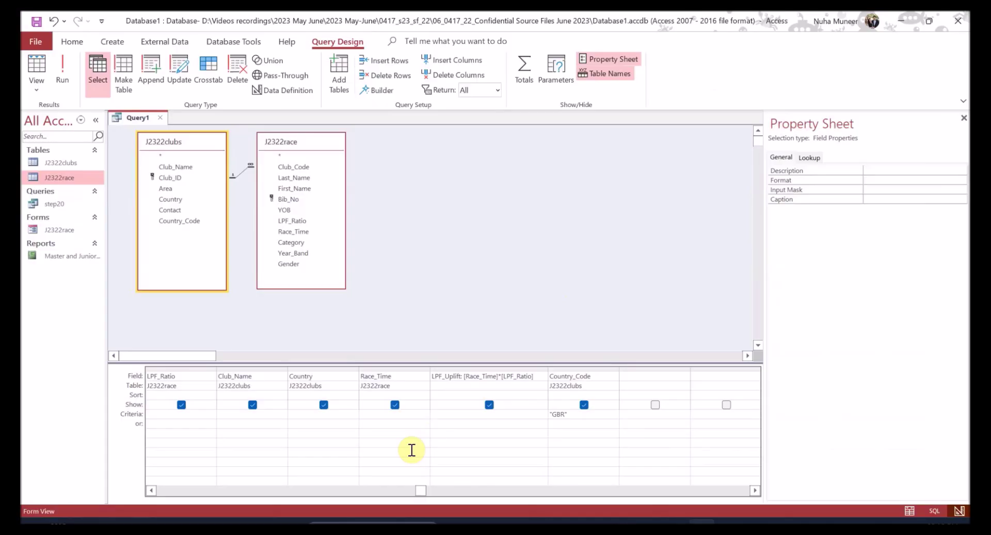
key("alt+Tab")
key("alt+Tab")
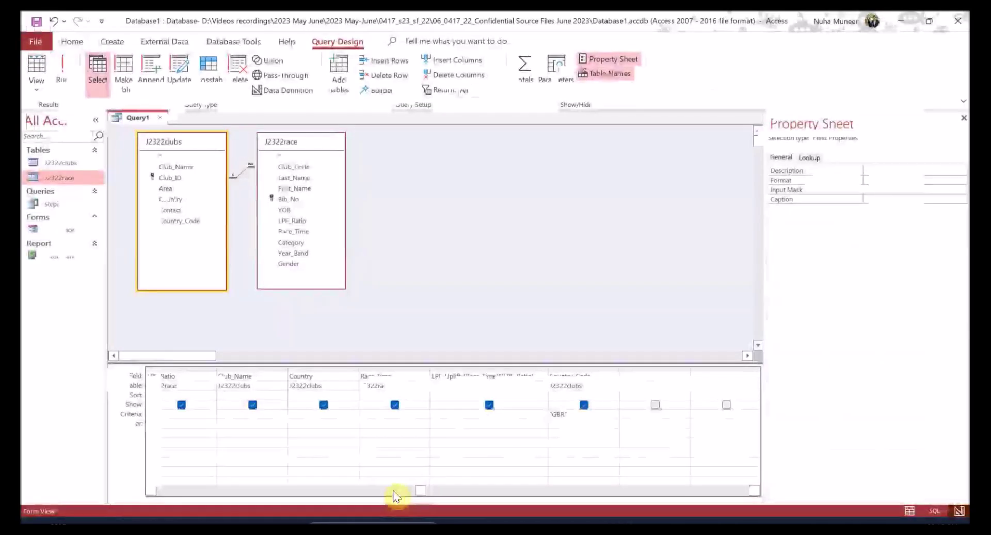
left_click(308, 413)
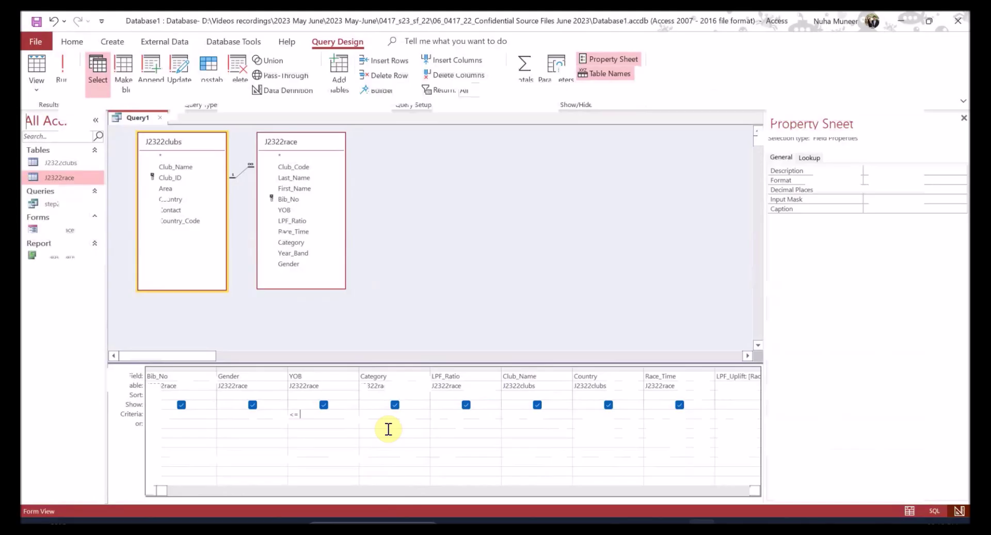
left_click(62, 72)
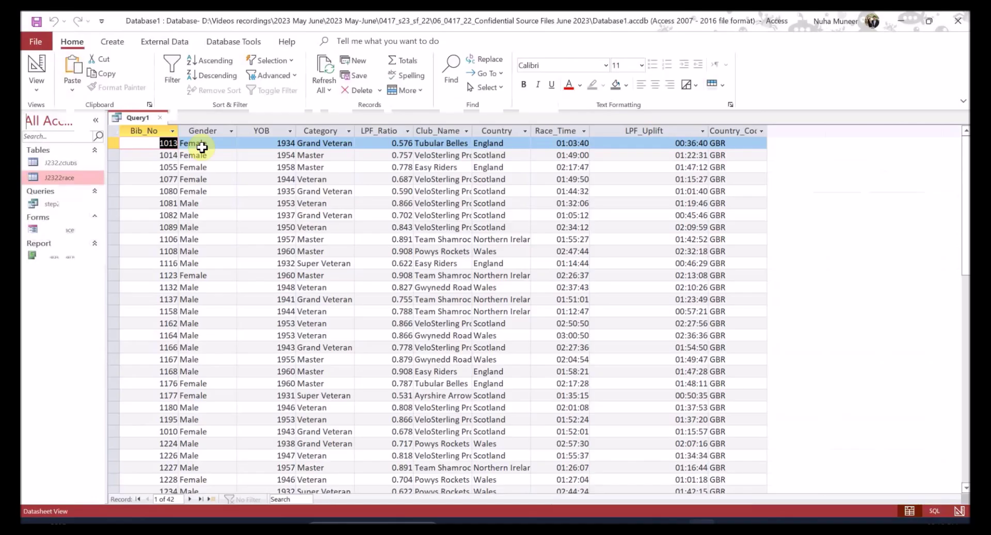
- Check the birth years in the query results against the task sheet
left_click(276, 145)
left_click(275, 155)
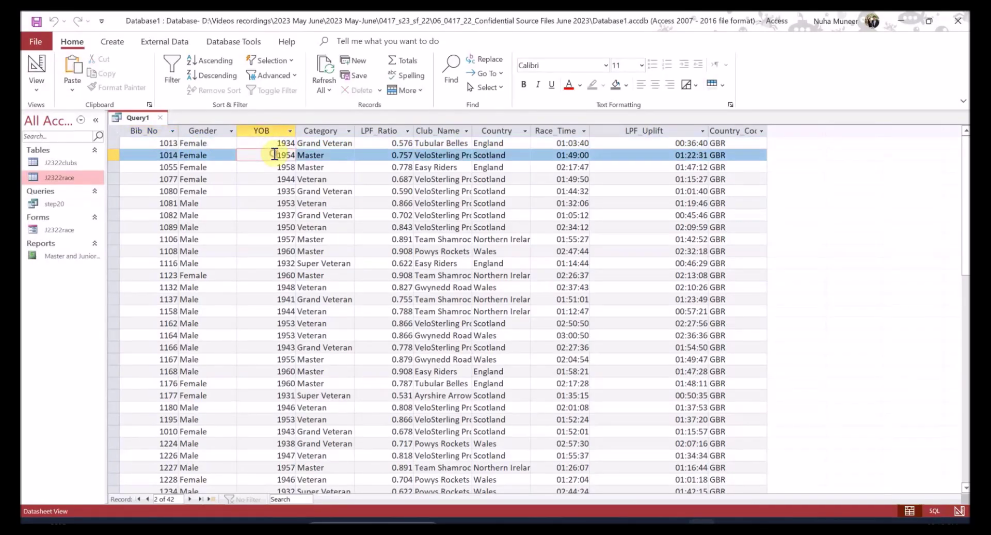
left_click(271, 167)
left_click(269, 179)
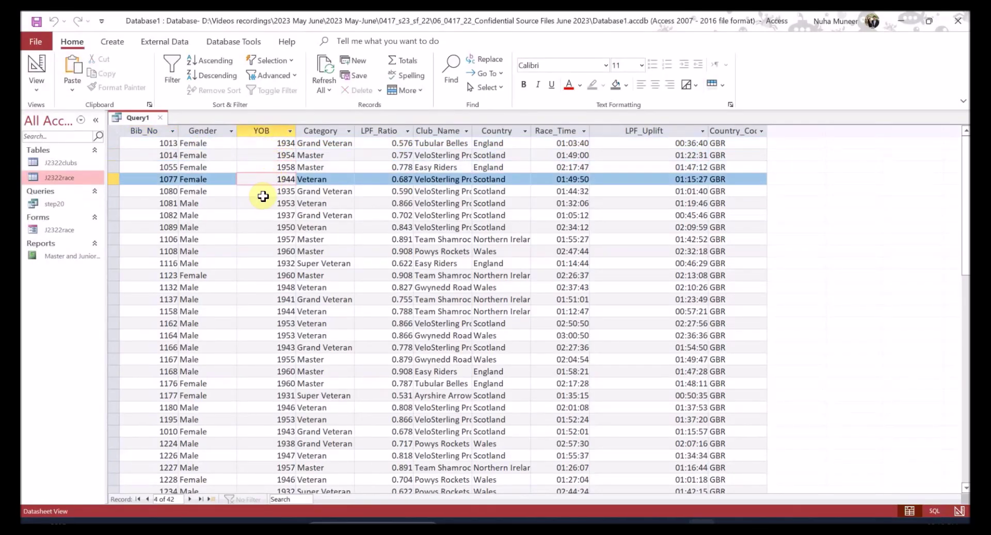
key("alt+Tab")
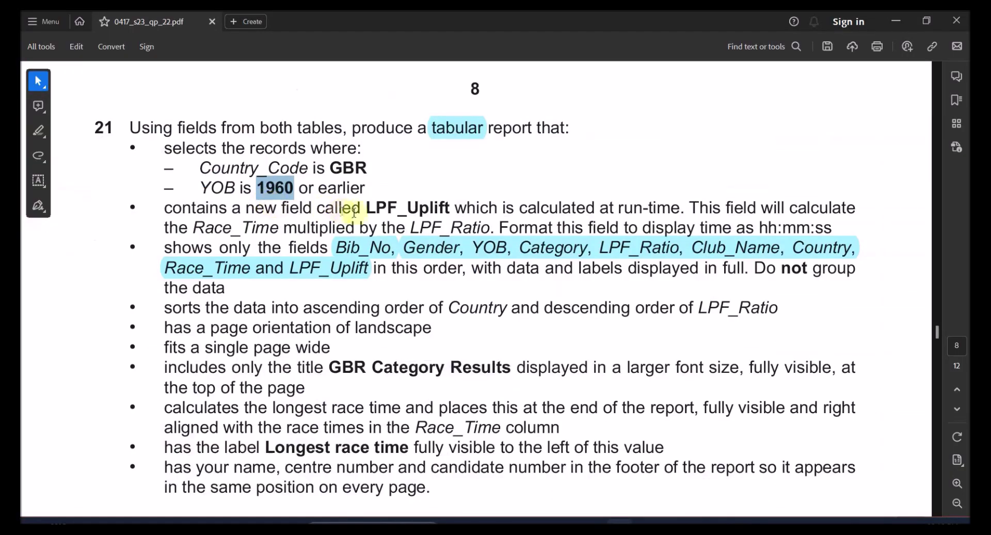
key("alt+Tab")
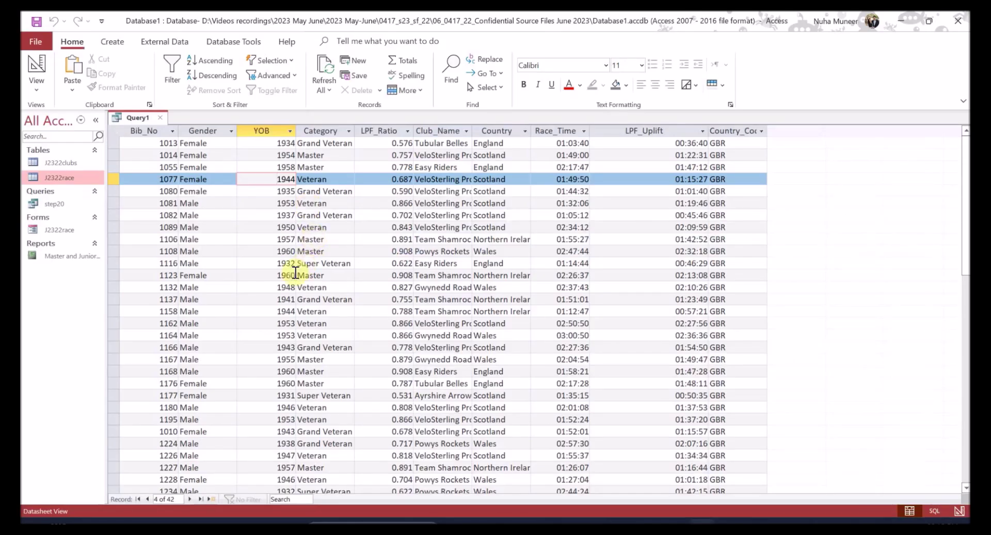
scroll(265, 270, "down", 2)
- Untick Show for Country_Code in Design View and run the query again
left_click(35, 66)
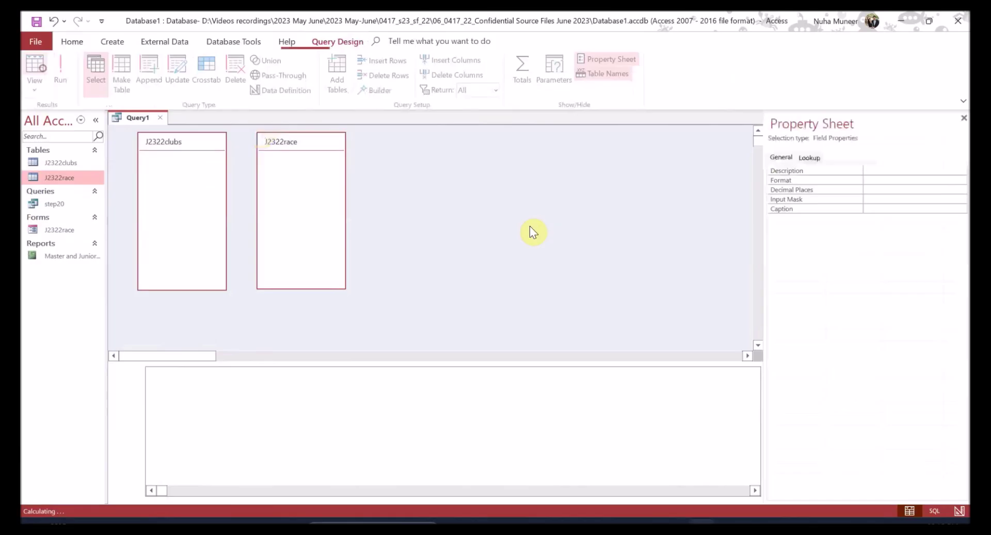
left_click(663, 488)
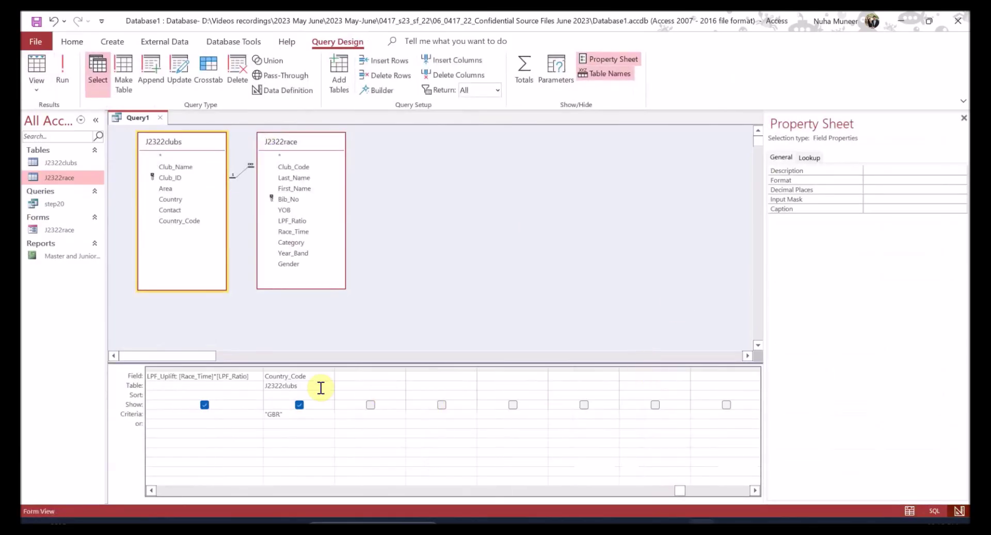
left_click(301, 405)
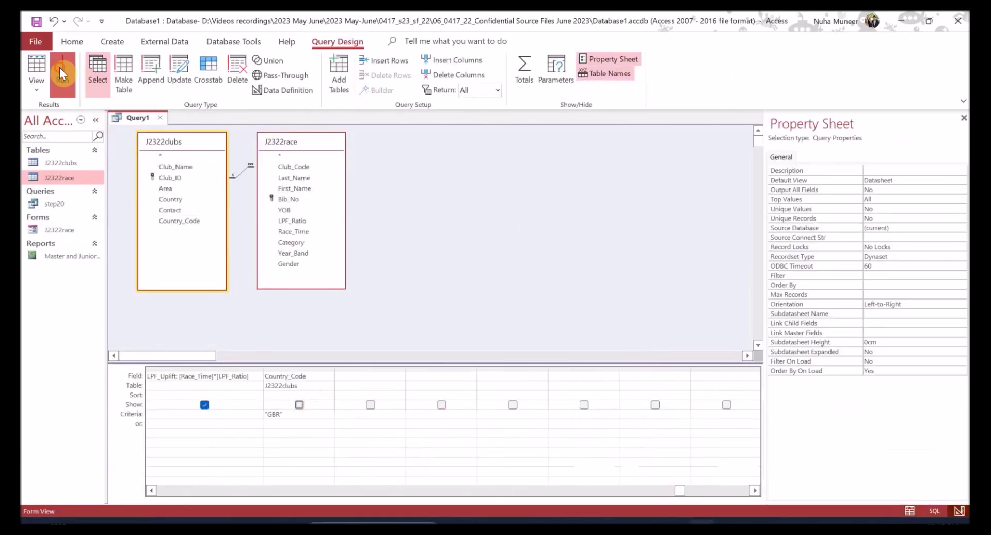
left_click(60, 68)
- Review the sorting, landscape and page-width requirements in the task sheet
key("alt+Tab")
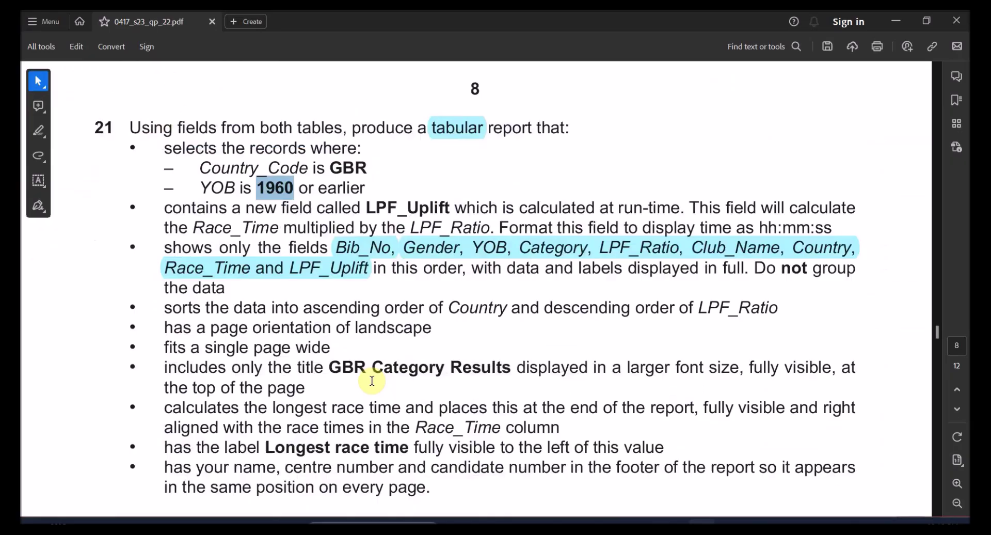
scroll(338, 263, "down", 1)
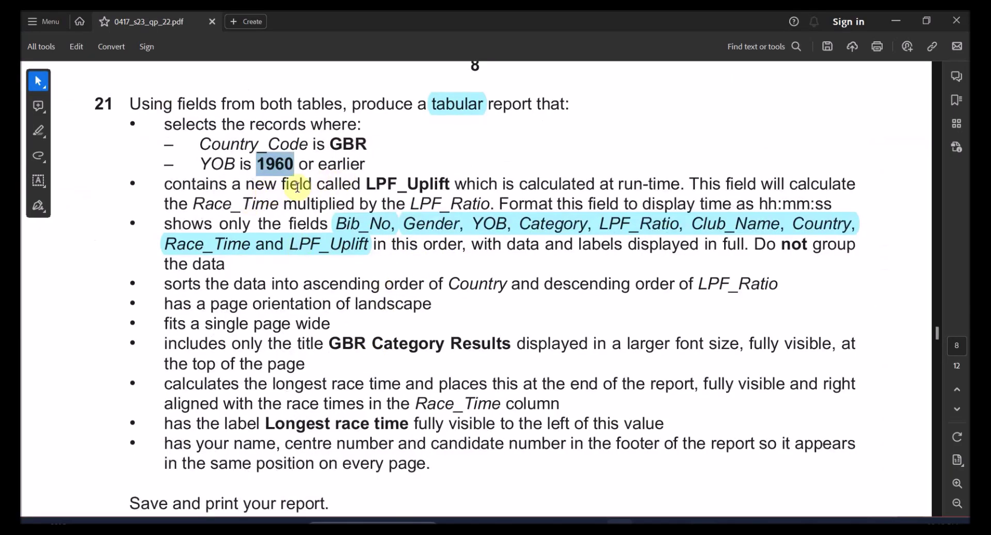
left_click_drag(165, 284, 424, 284)
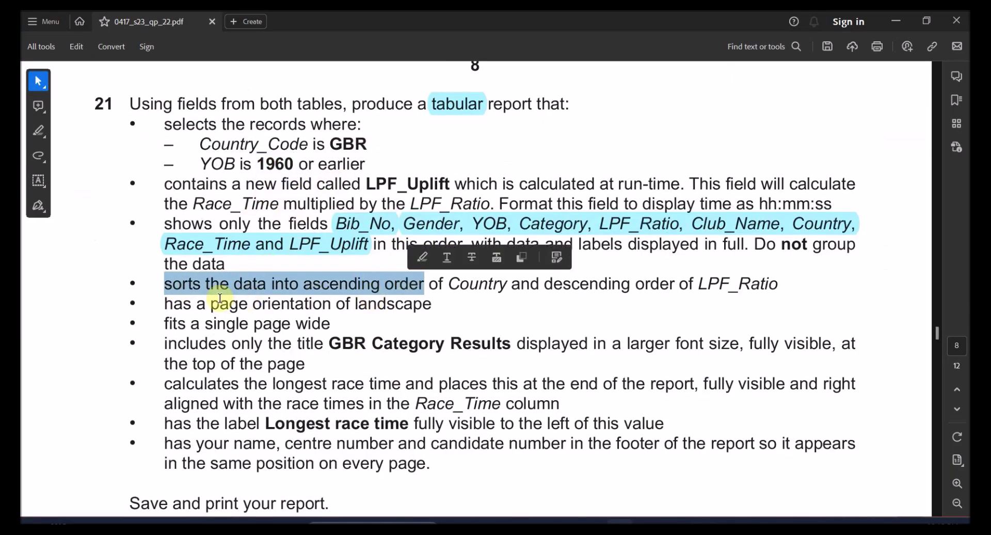
left_click_drag(220, 299, 286, 328)
key("alt+Tab")
- Save the query as step21 and close it
right_click(142, 115)
left_click(172, 125)
key("alt+Tab")
key("alt+Tab")
type("step")
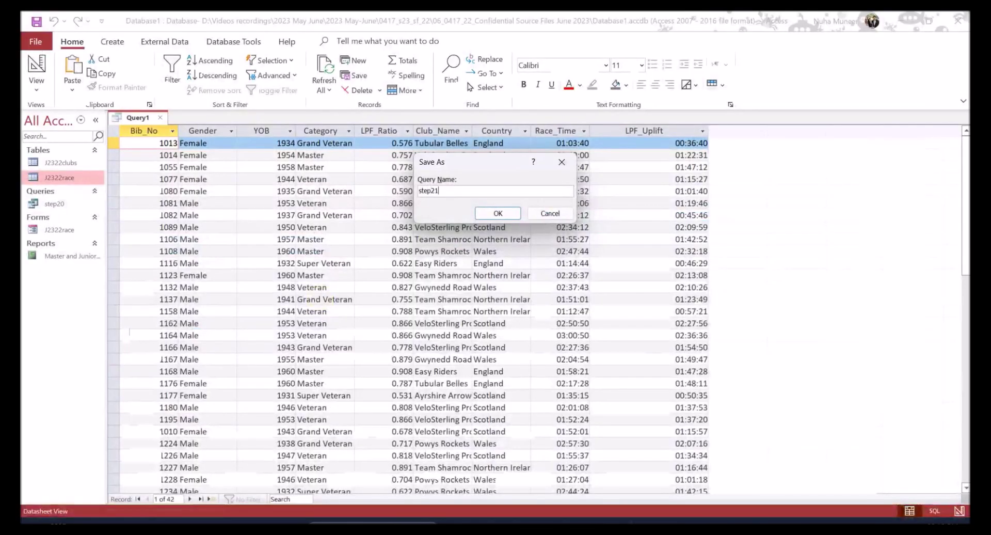
key("Return")
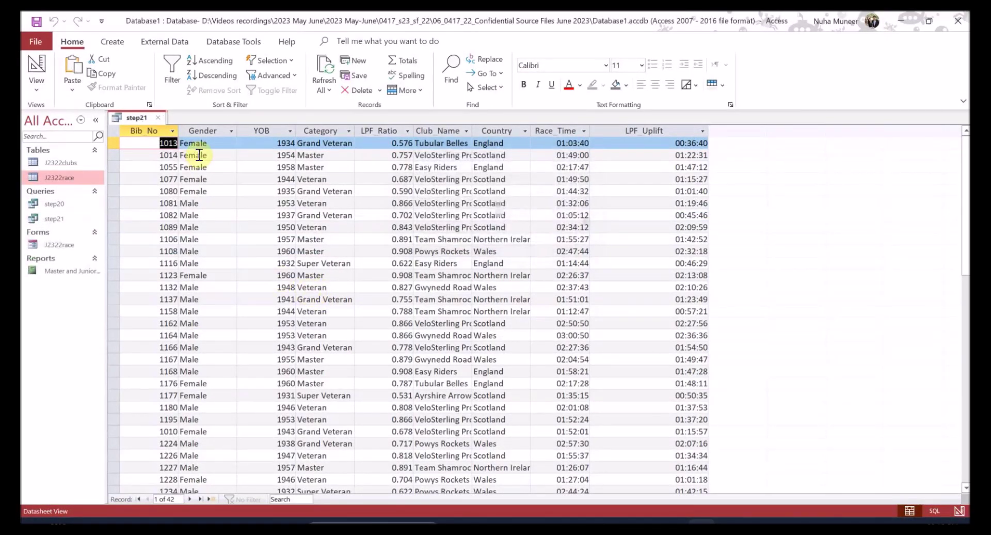
left_click(160, 117)
left_click(123, 41)
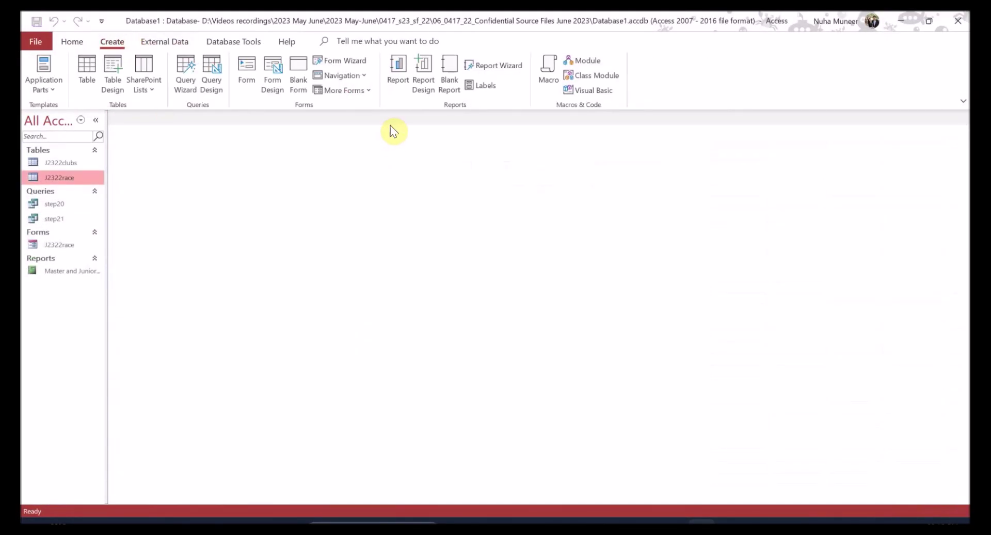
- Launch the Report Wizard on Query: step21 and add all its fields
left_click(500, 69)
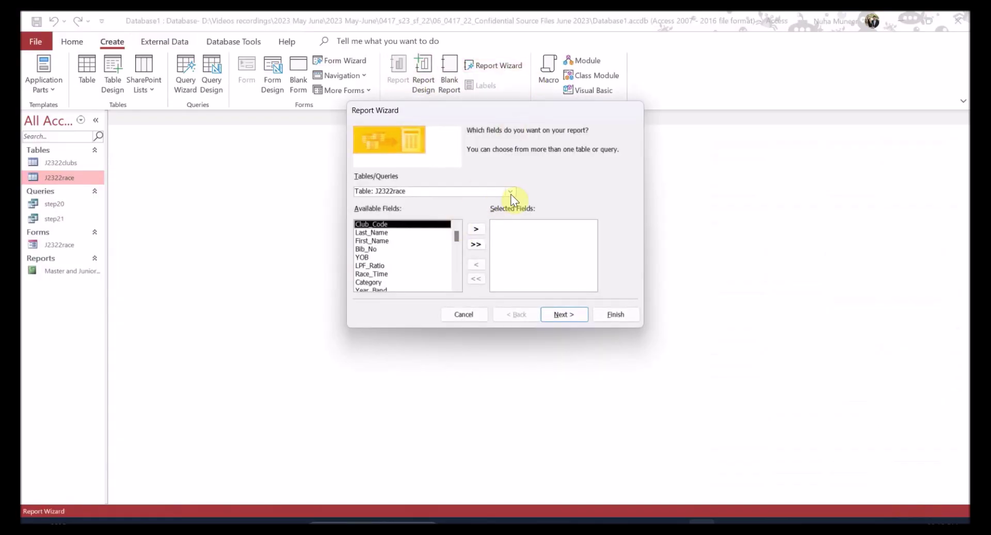
left_click(510, 191)
left_click(395, 223)
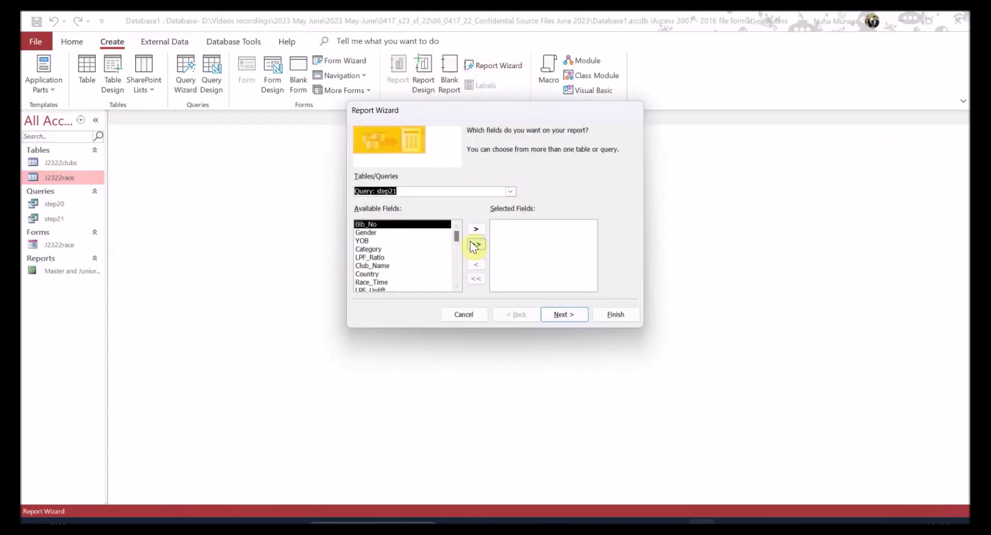
left_click(475, 244)
key("alt+Tab")
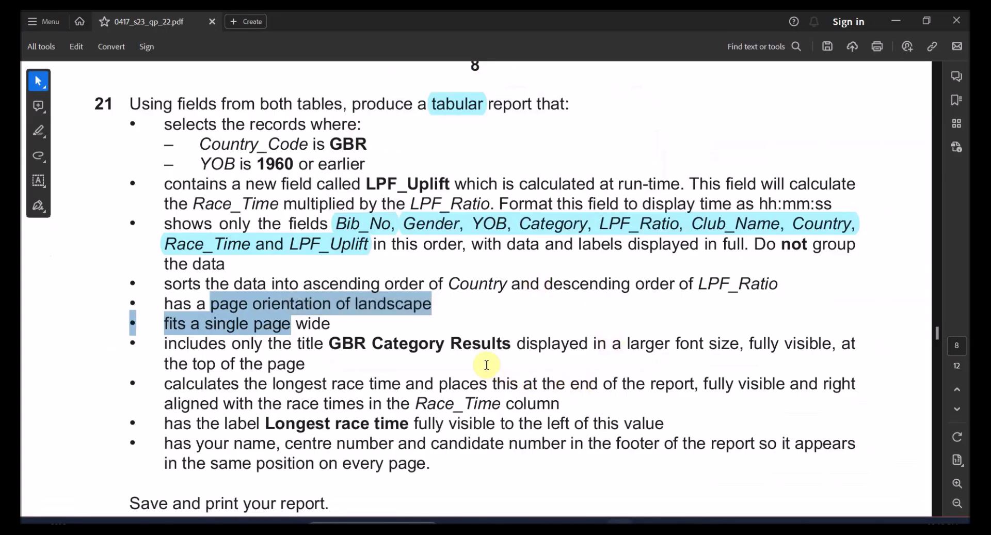
key("alt+Tab")
key("alt+Tab")
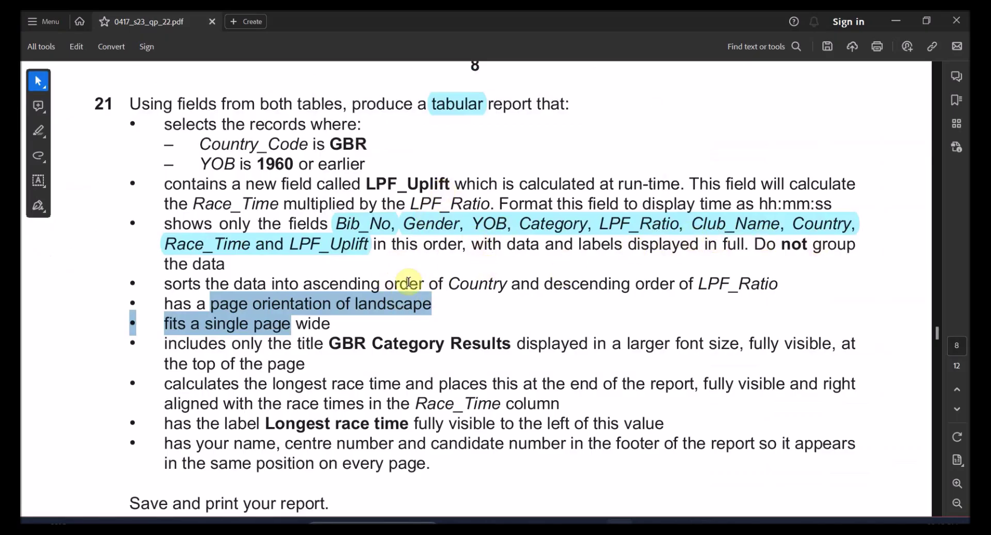
- Check the Country sort requirement and the chosen field order, then advance the wizard
left_click_drag(447, 283, 540, 285)
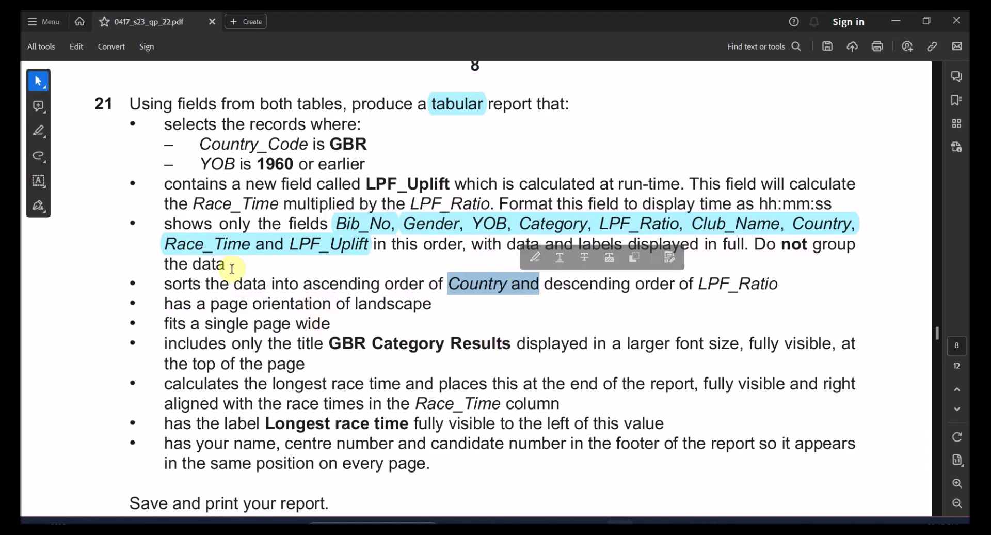
left_click_drag(268, 144, 308, 144)
key("alt+Tab")
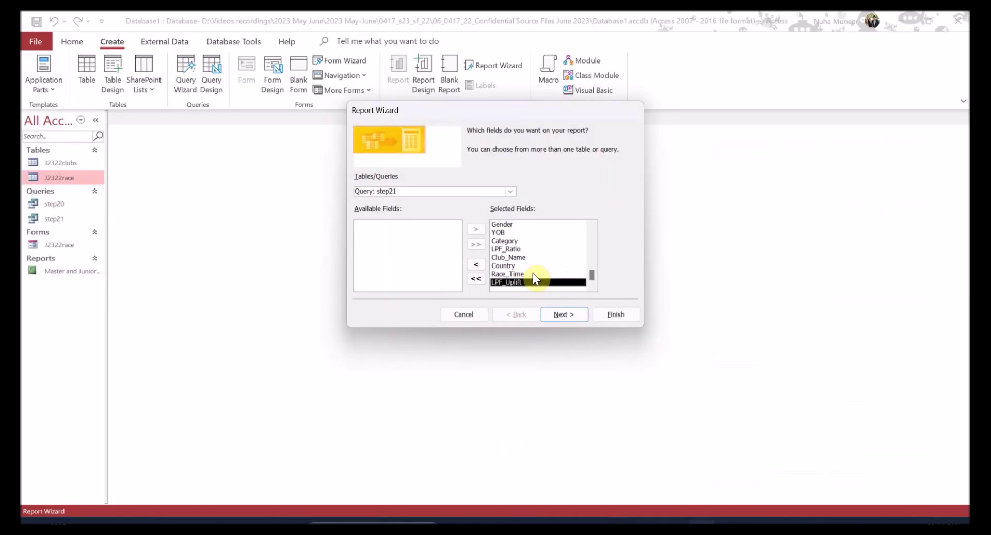
scroll(533, 274, "up", 2)
scroll(533, 274, "down", 2)
left_click_drag(514, 282, 526, 234)
scroll(529, 234, "up", 2)
scroll(530, 256, "down", 2)
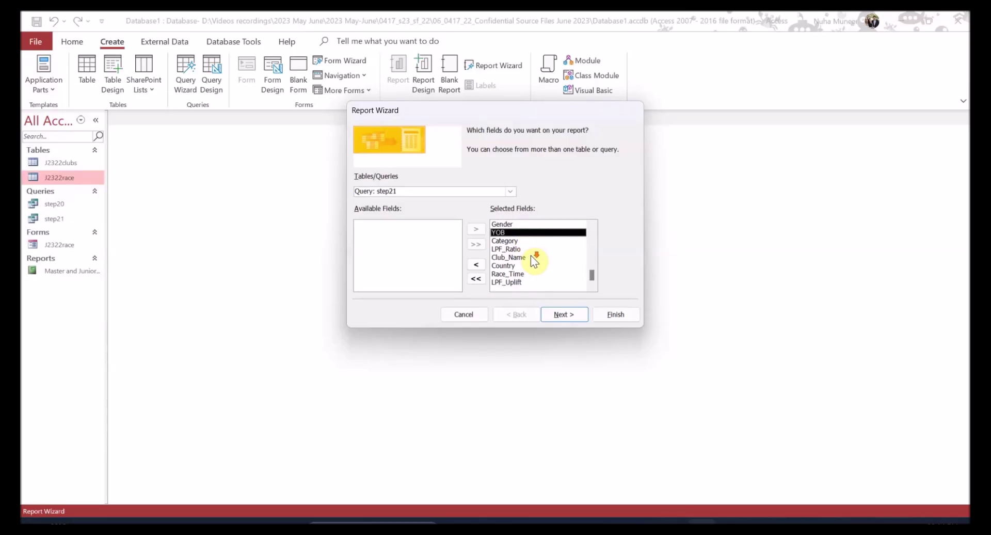
left_click(565, 313)
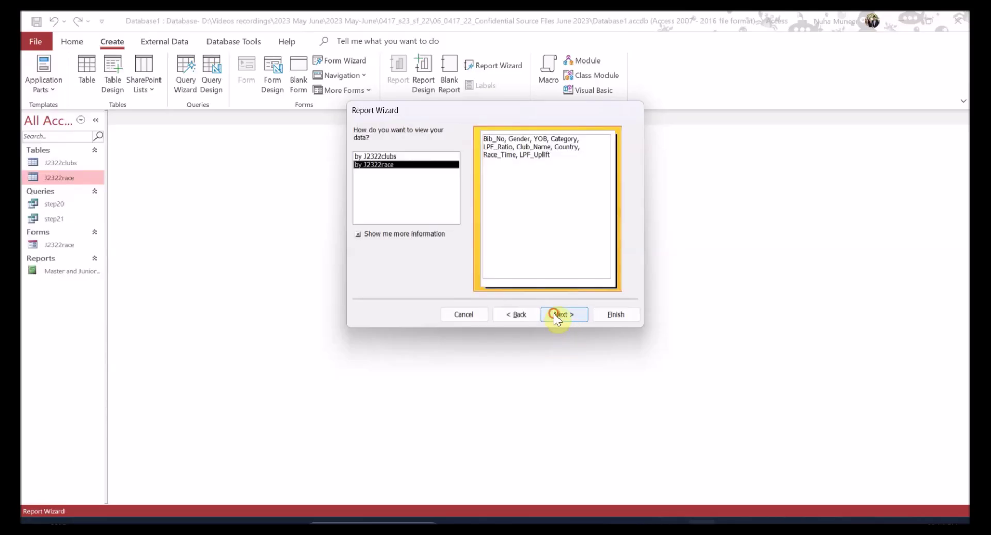
- Accept the default data view and grouping, and check the task's sort requirements
left_click(553, 314)
left_click(554, 313)
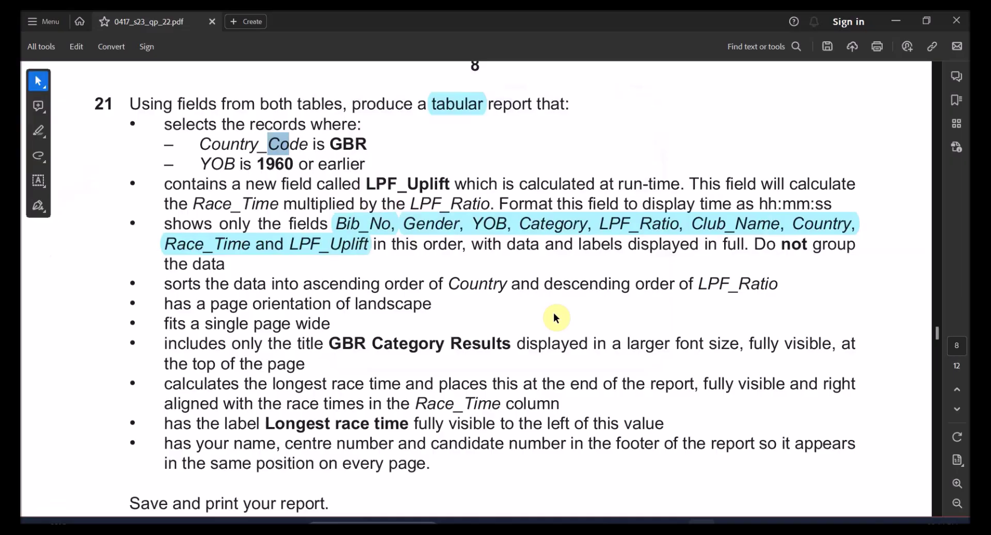
key("alt+Tab")
left_click_drag(302, 284, 738, 287)
left_click(495, 258)
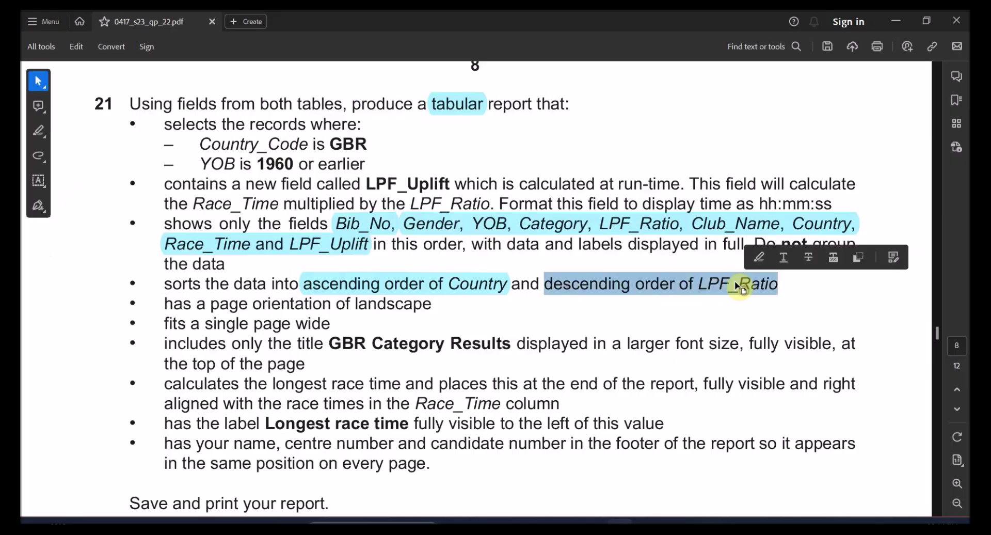
left_click(758, 257)
key("alt+Tab")
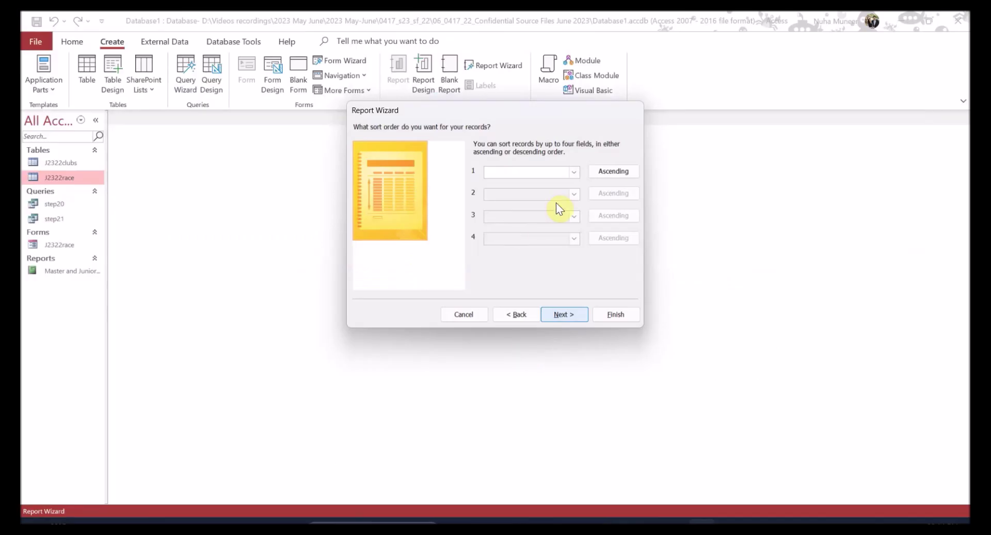
- Sort the report first by Country ascending, then by LPF_Ratio descending
left_click(573, 174)
left_click(513, 240)
key("alt+Tab")
left_click(623, 287)
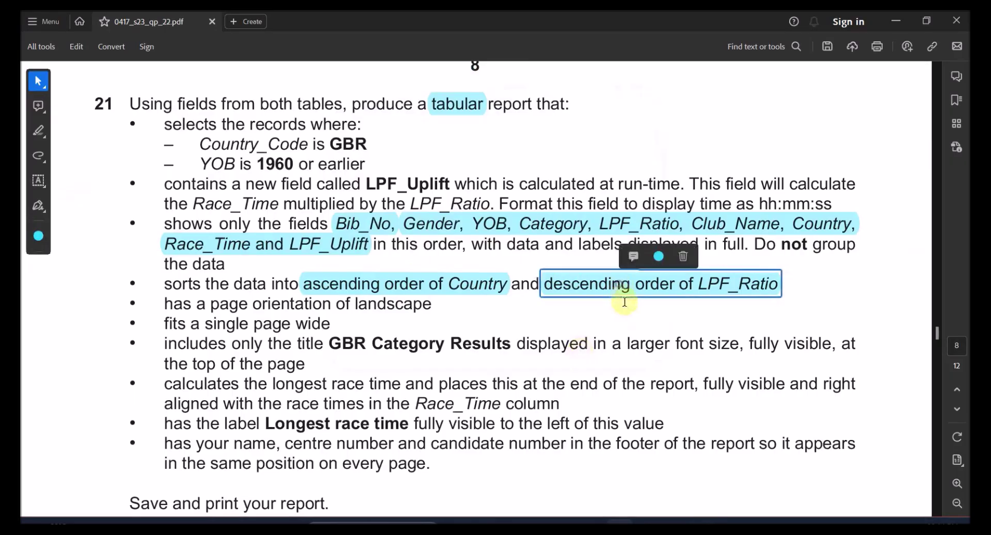
key("alt+Tab")
left_click(574, 194)
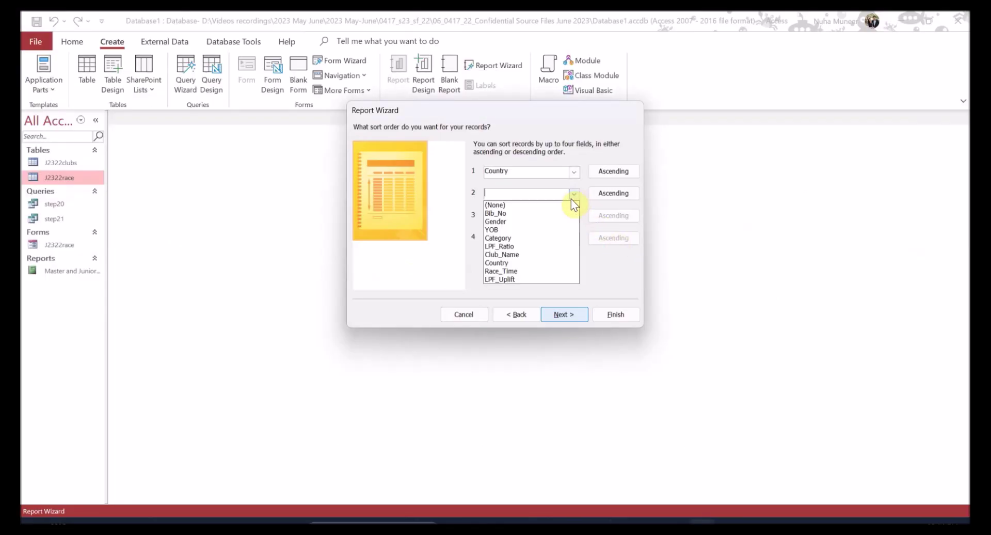
left_click(567, 243)
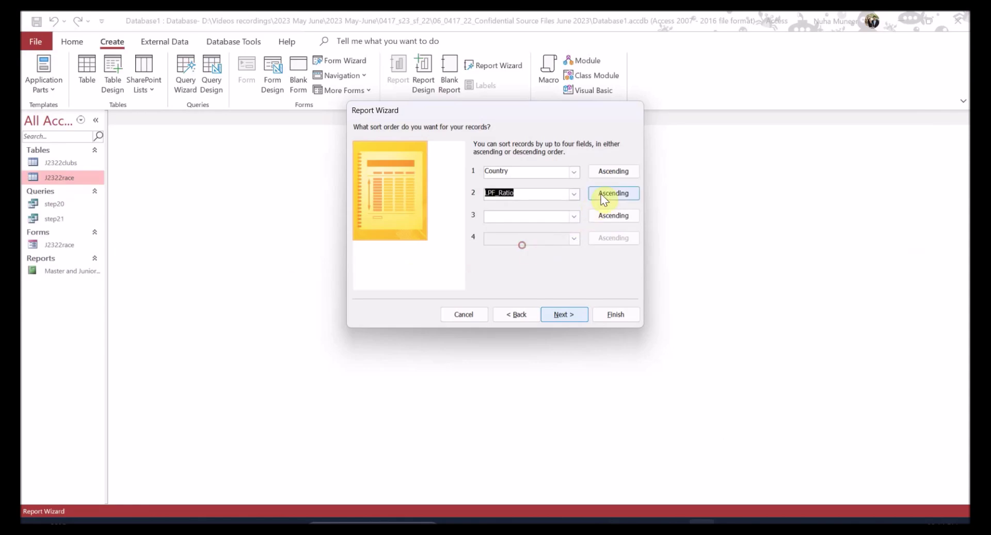
left_click(566, 315)
- Confirm the landscape layout requirement and move the wizard to the title step
key("alt+Tab")
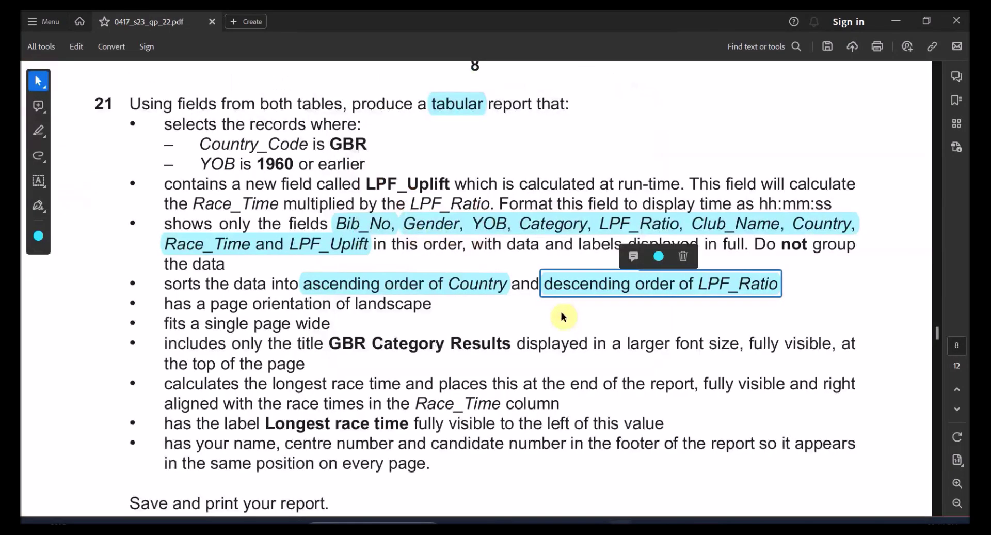
key("alt+Tab")
key("alt+Tab")
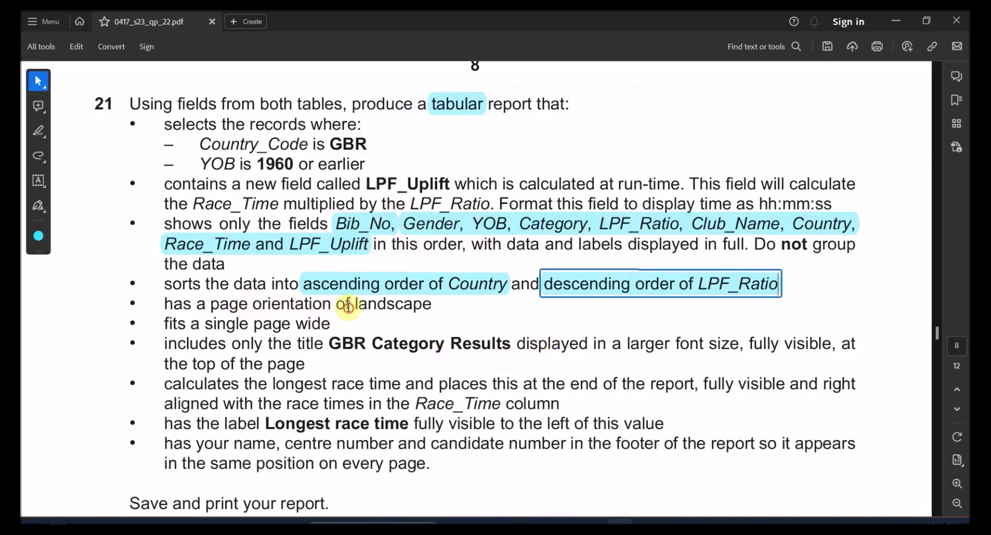
left_click_drag(351, 305, 424, 311)
key("alt+Tab")
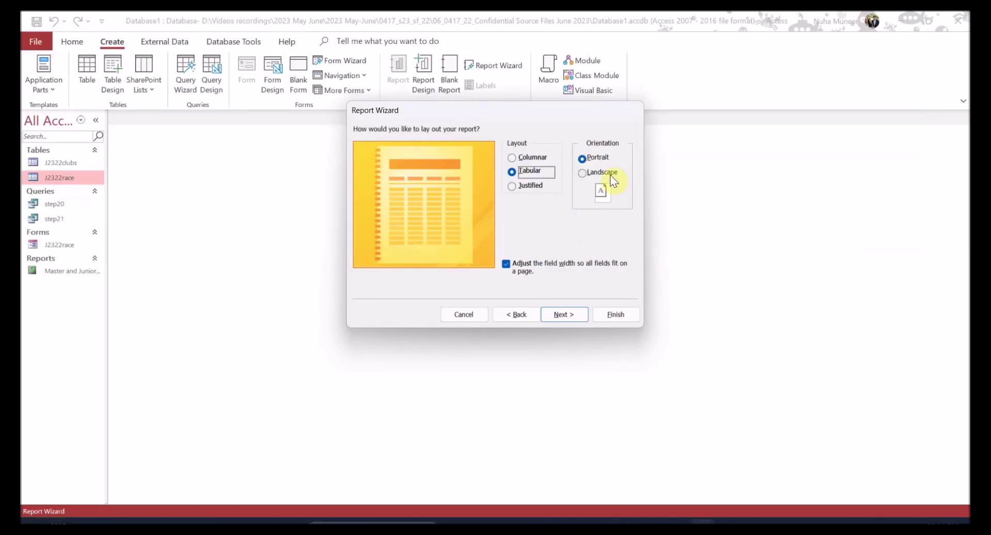
left_click(559, 318)
- Title the report 'GBR Category Results' and finish the wizard
key("alt+Tab")
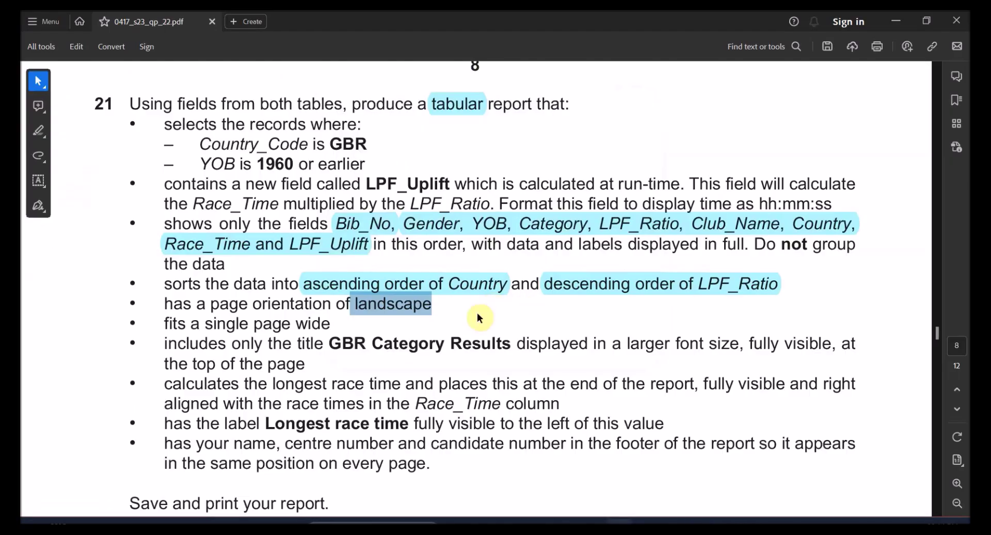
left_click_drag(336, 346, 482, 347)
key("ctrl+c")
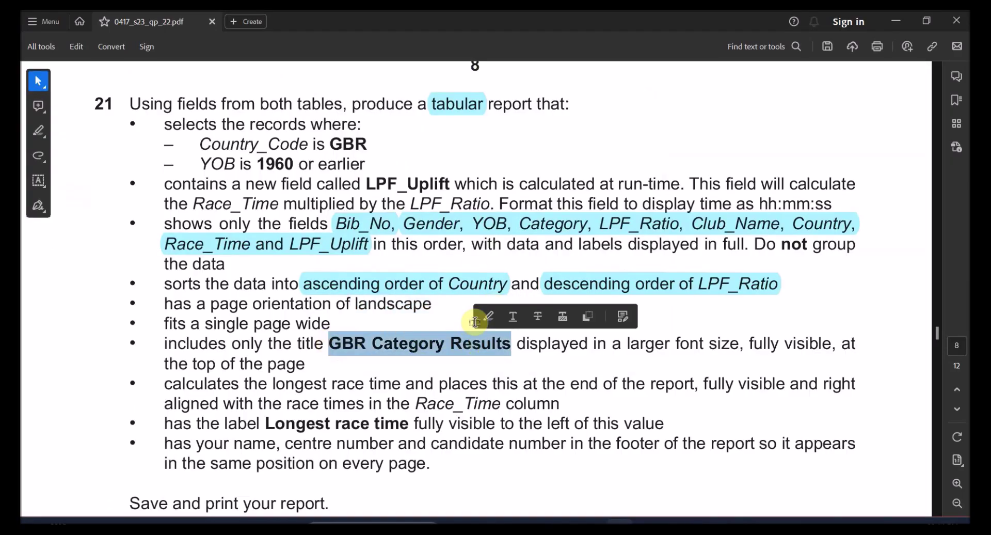
key("alt+Tab")
left_click(488, 145)
key("ctrl+v")
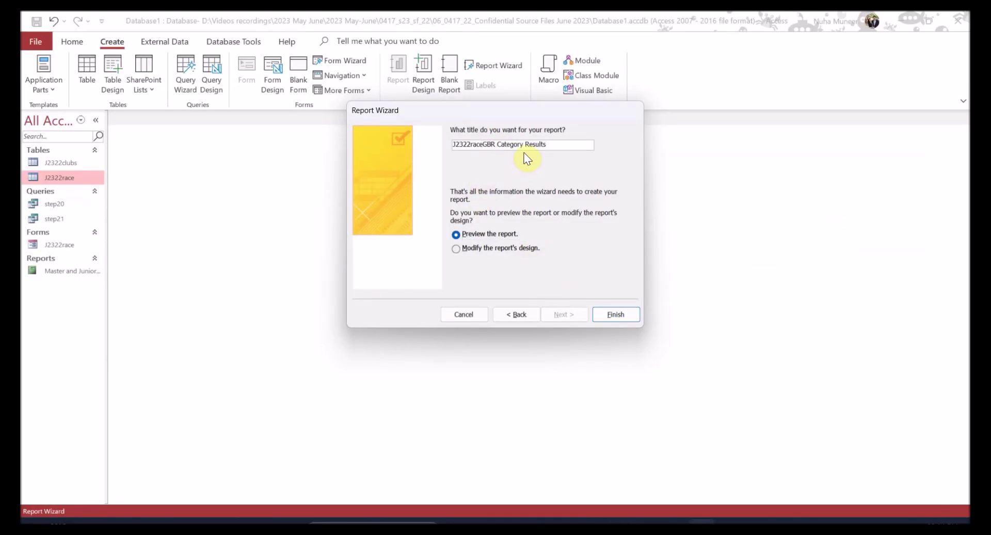
left_click_drag(548, 145, 412, 146)
key("BackSpace")
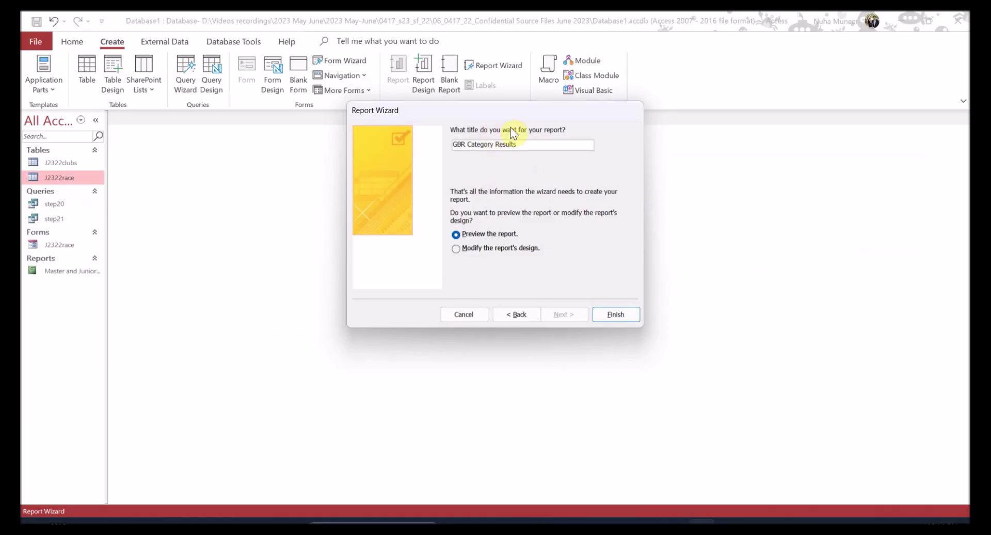
left_click(611, 314)
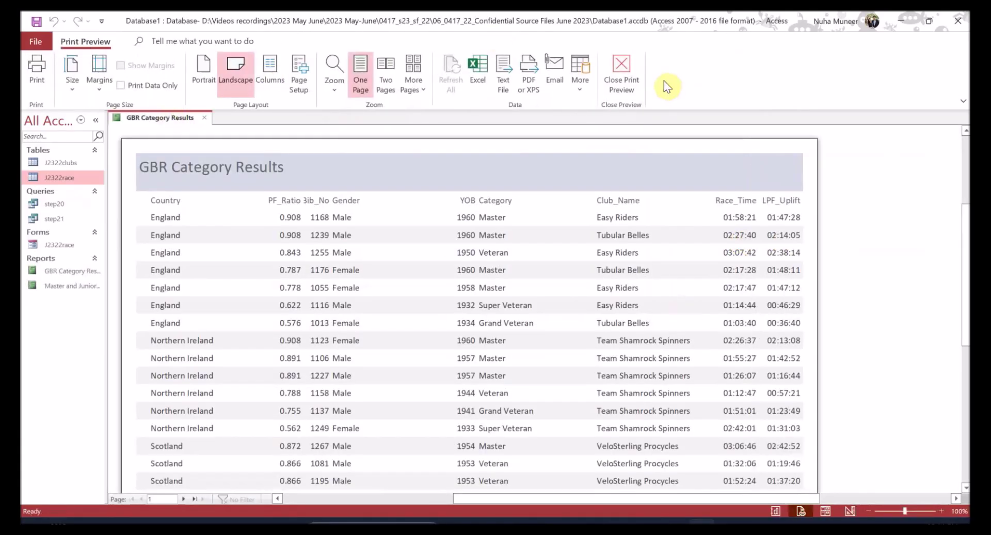
- Close the print preview, switch the report to Layout View and close the Property Sheet
left_click(628, 72)
left_click(32, 93)
left_click(62, 173)
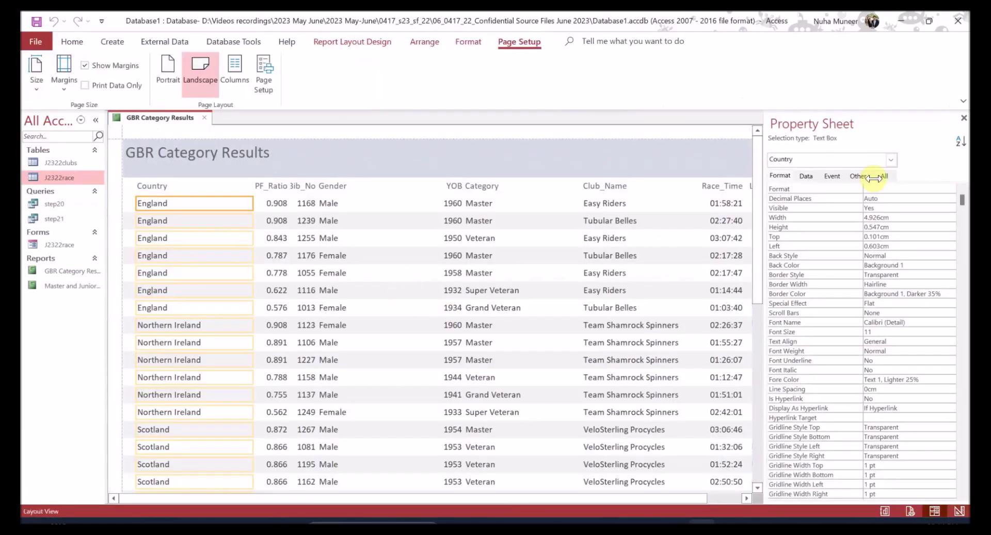
left_click(963, 119)
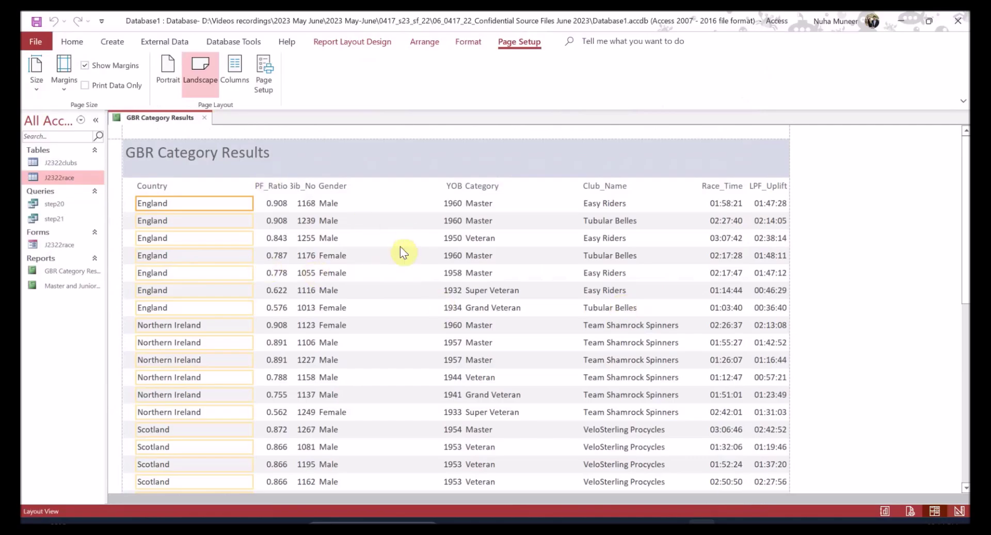
- Check the required field order in the task sheet, then narrow the Country column
key("alt+Tab")
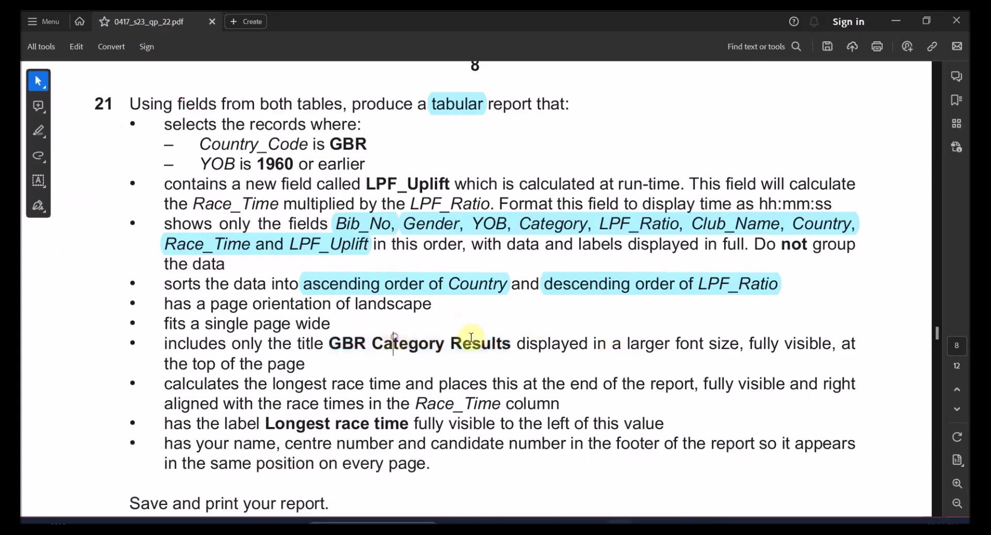
left_click(435, 290)
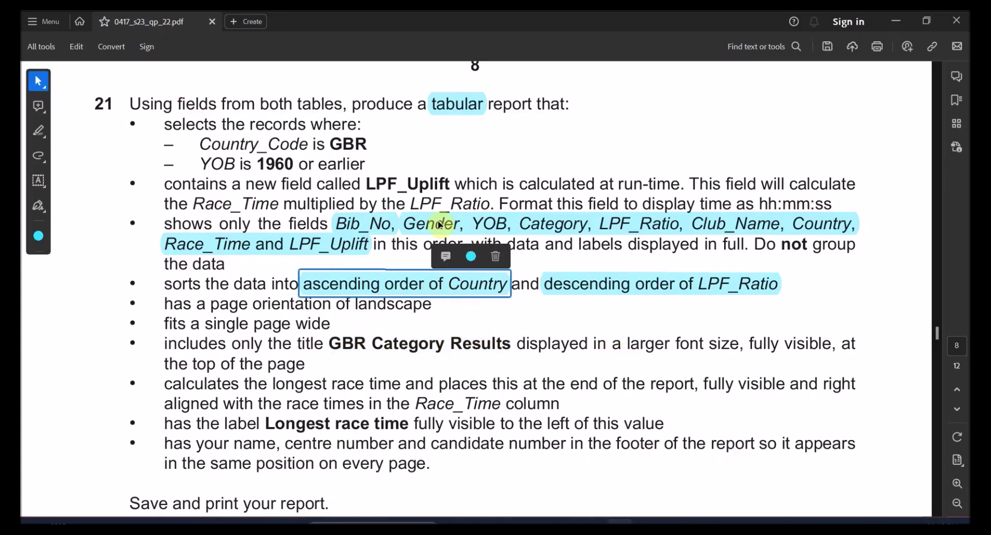
left_click(400, 232)
key("alt+Tab")
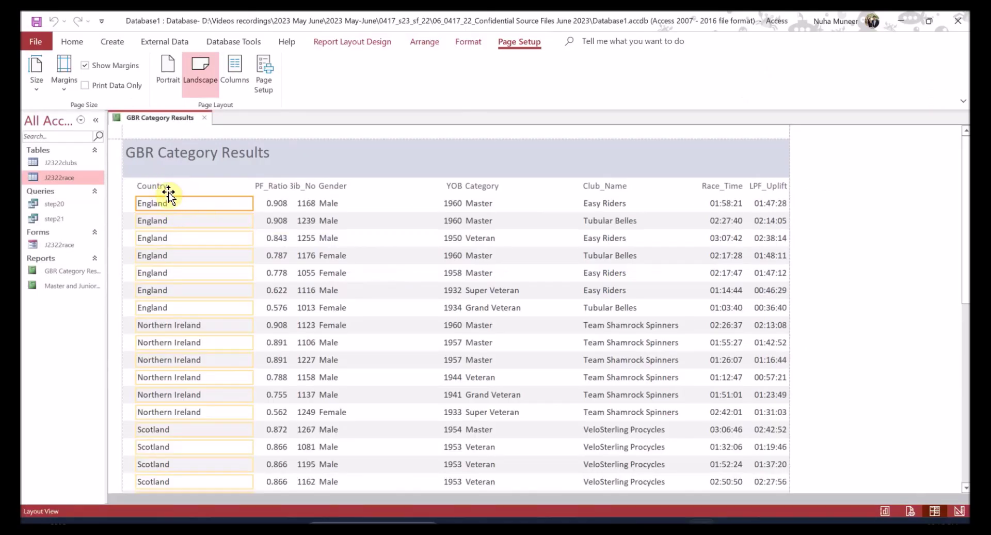
left_click(166, 187, "shift")
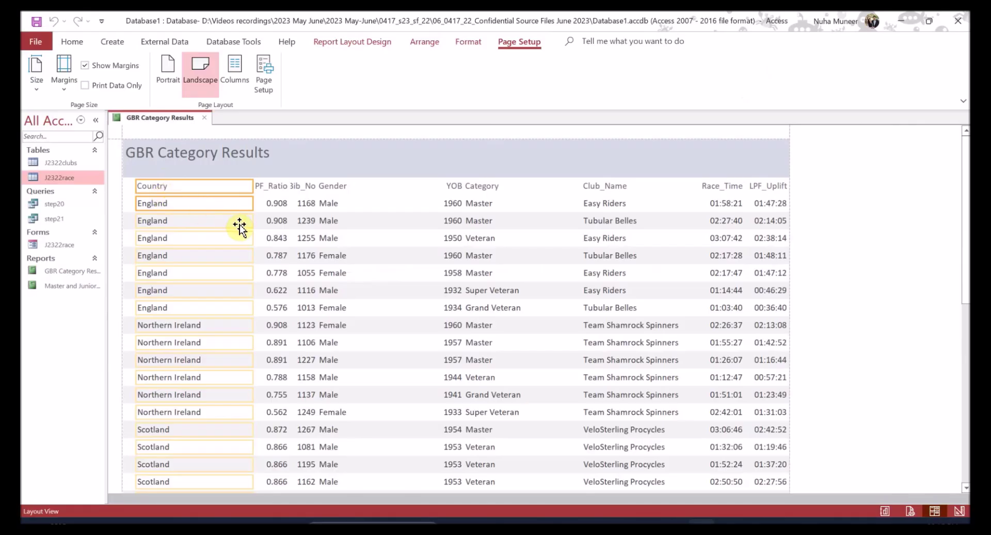
left_click_drag(251, 222, 213, 224)
scroll(243, 361, "down", 6)
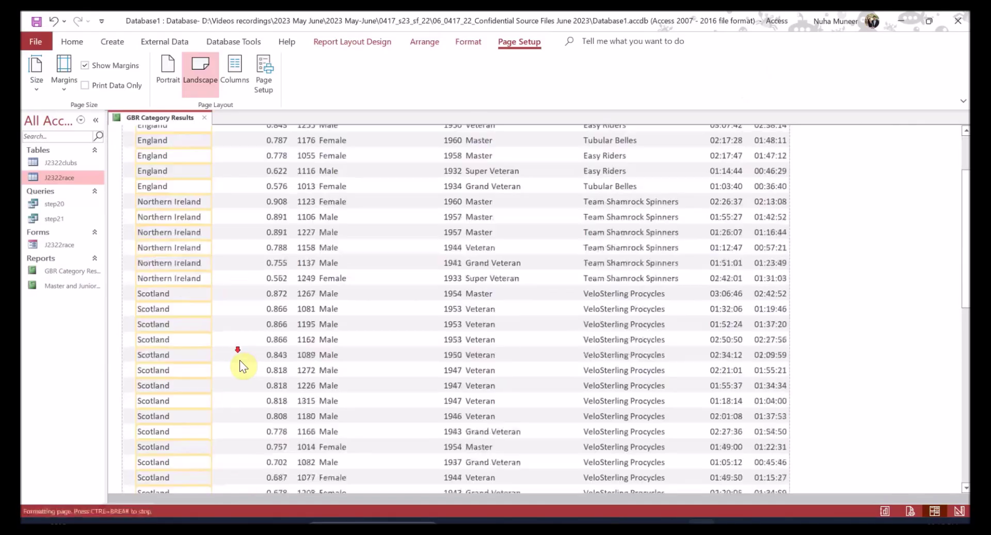
scroll(243, 365, "down", 3)
scroll(247, 372, "up", 5)
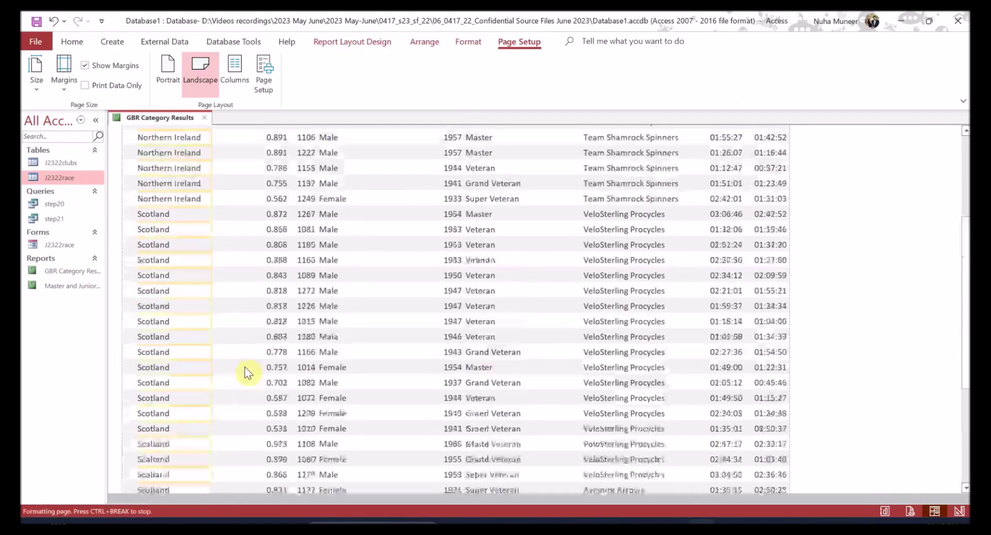
scroll(245, 366, "up", 3)
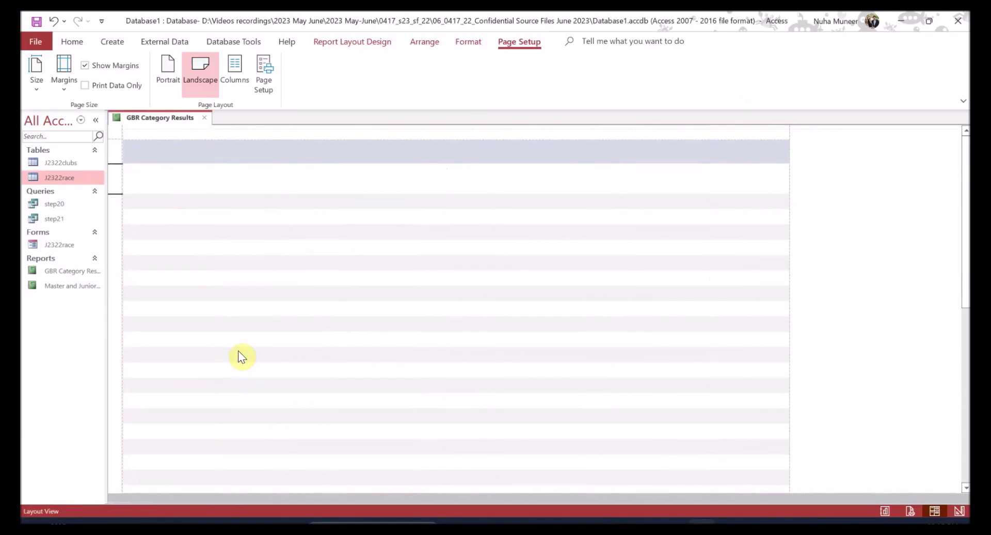
- Move Bib_No to the first column position and widen it
left_click(301, 173)
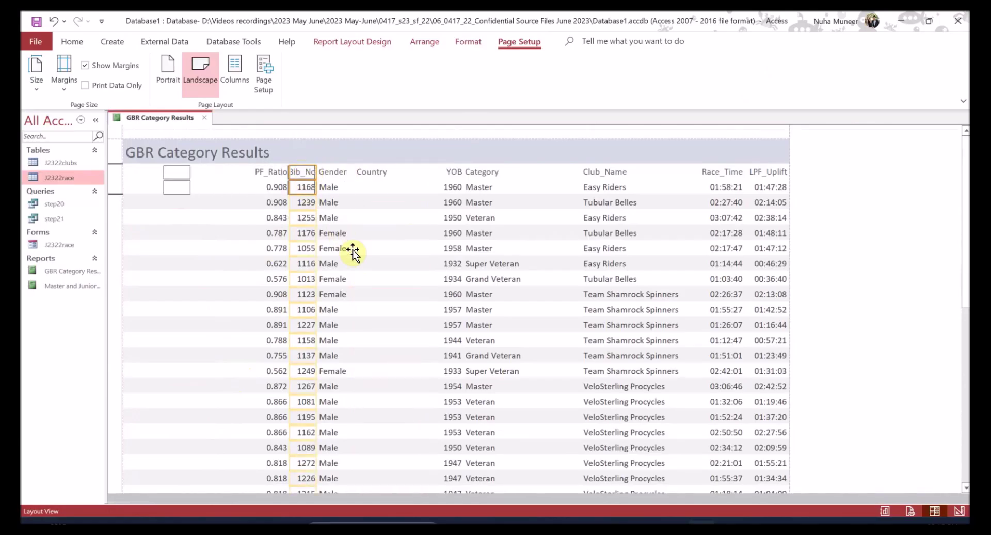
left_click_drag(302, 175, 155, 175)
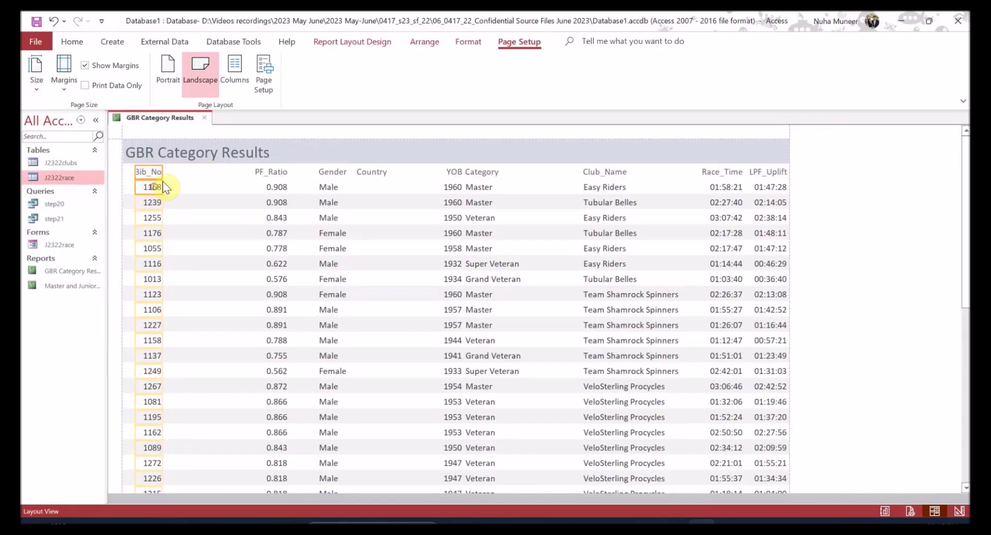
left_click_drag(164, 173, 170, 172)
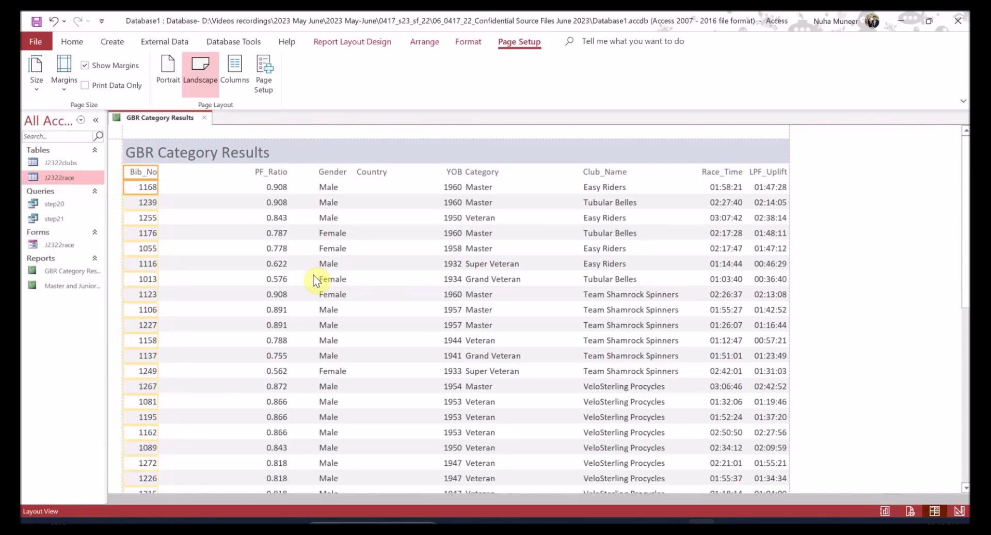
key("alt+Tab")
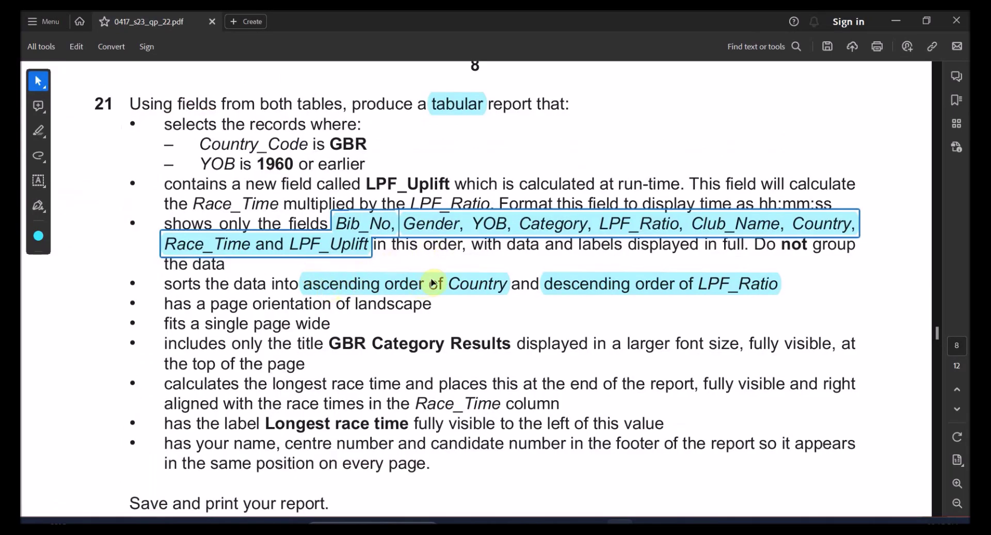
key("alt+Tab")
- Move the Gender column next to Bib_No and narrow it
left_click(331, 173)
left_click(328, 190, "ctrl")
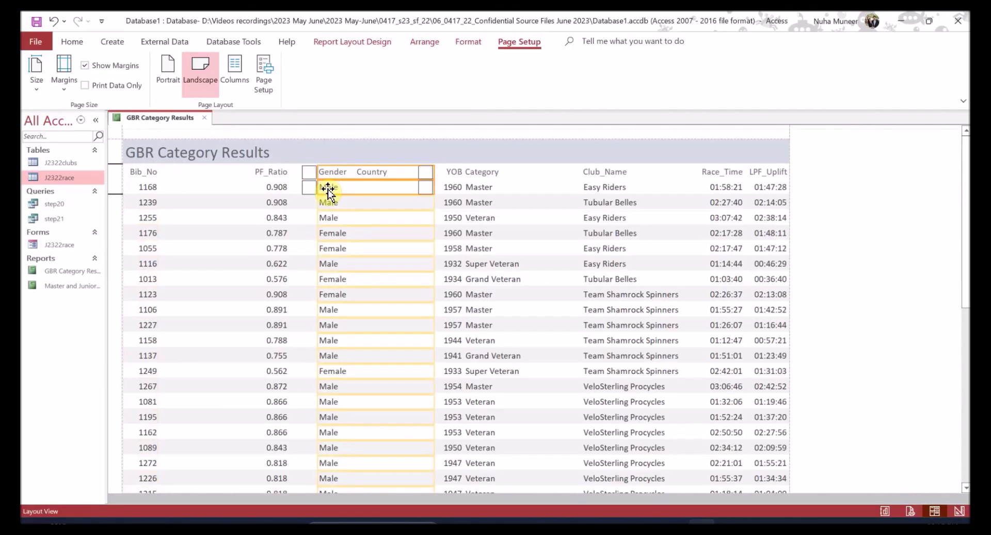
key("ctrl+z")
left_click(286, 175)
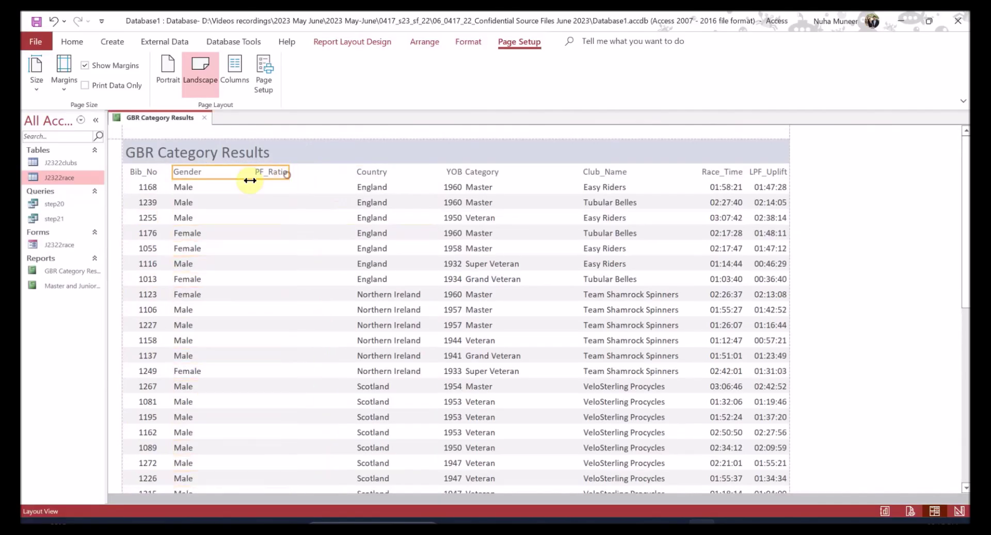
left_click(187, 190, "ctrl")
left_click_drag(287, 188, 203, 188)
scroll(241, 369, "down", 1)
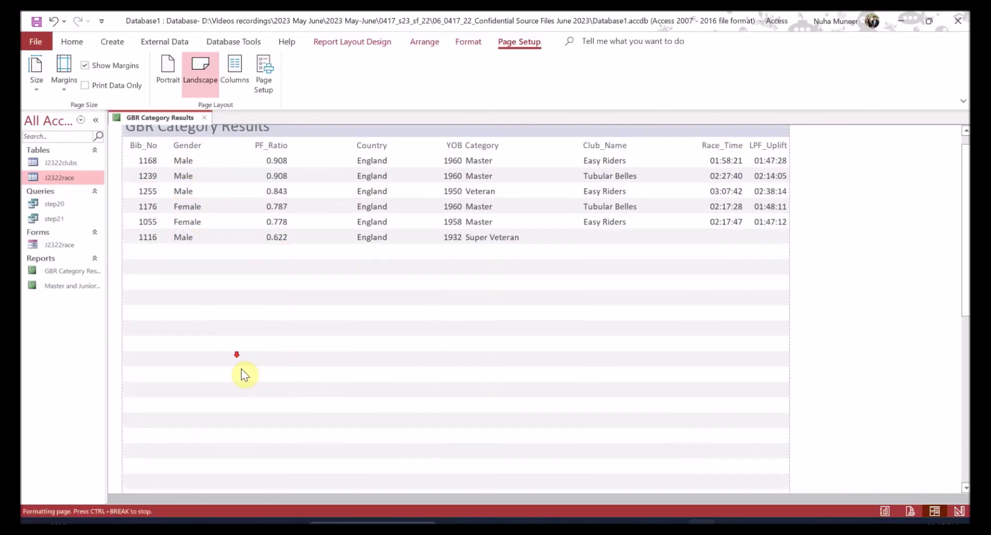
scroll(237, 382, "down", 5)
scroll(227, 413, "up", 4)
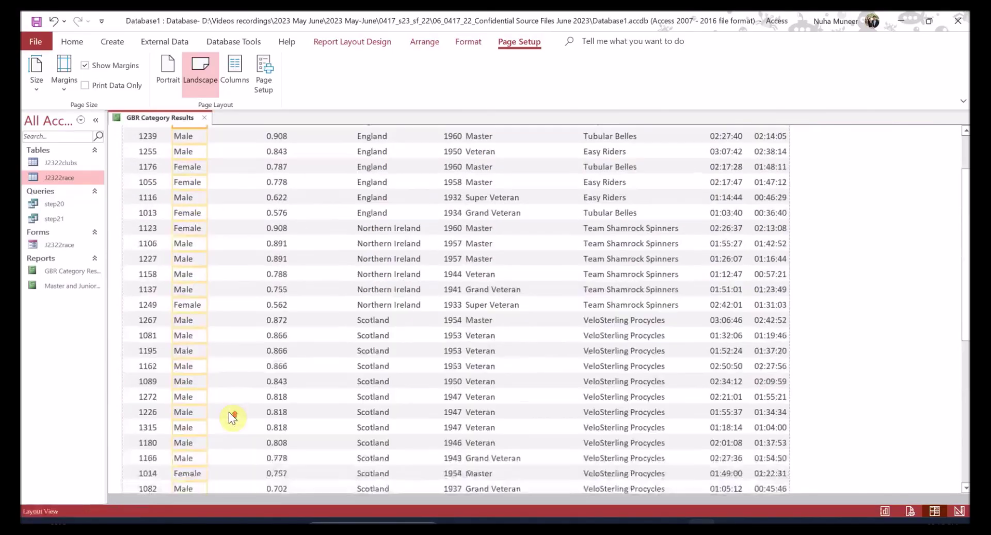
scroll(229, 413, "up", 2)
- Move the YOB column to sit directly after Gender, ahead of LPF_Ratio
key("alt+Tab")
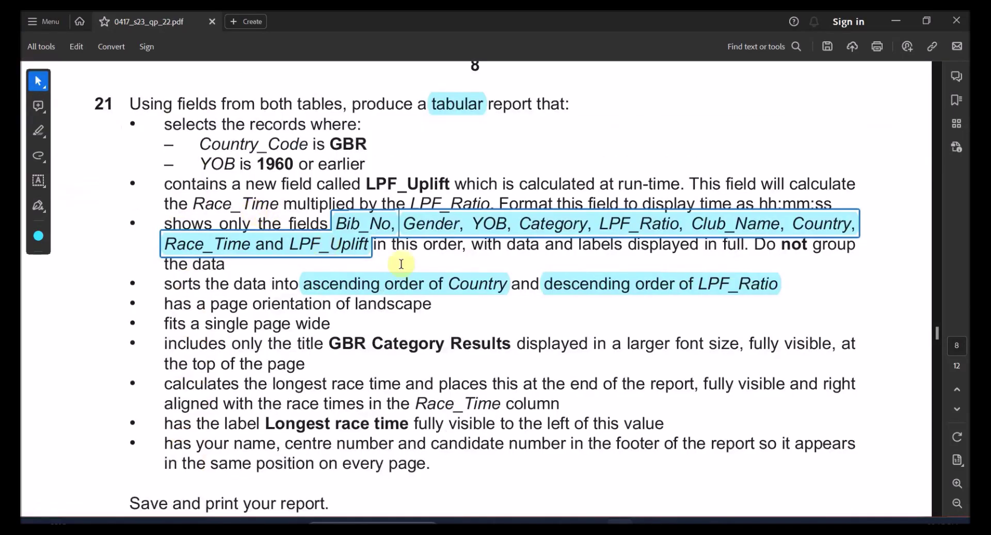
key("alt+Tab")
left_click(451, 188)
left_click_drag(451, 187, 234, 187)
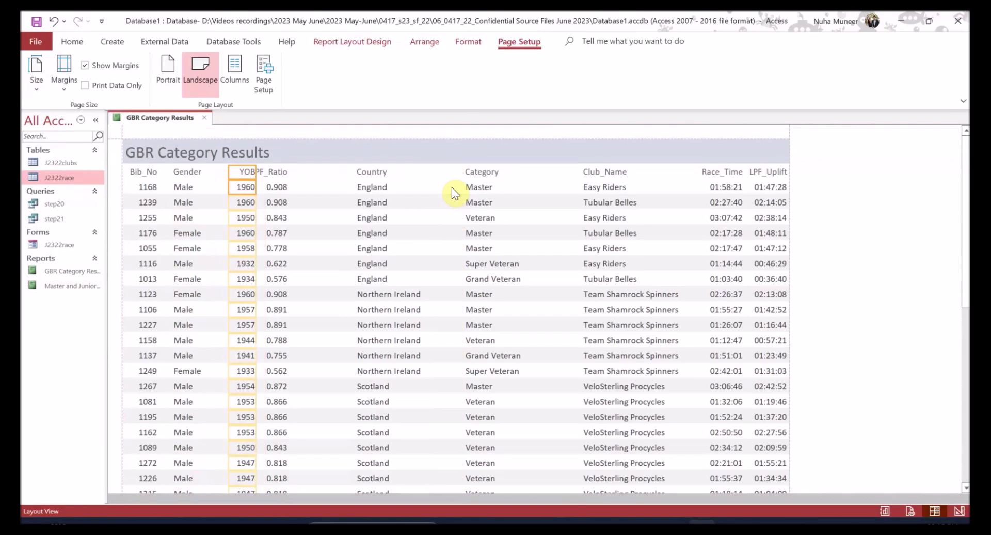
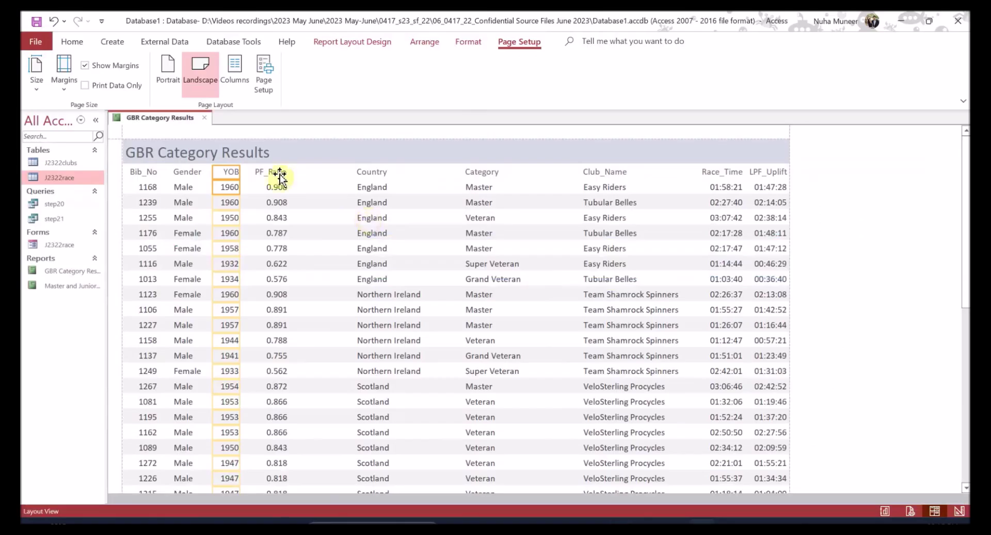
- Move the ratio column after Country and Category between YOB and Country
left_click(279, 186)
left_click_drag(281, 187, 439, 187)
left_click(481, 186)
left_click_drag(485, 188, 279, 186)
left_click_drag(387, 189, 338, 189)
scroll(409, 390, "down", 3)
scroll(409, 390, "down", 5)
scroll(399, 390, "up", 10)
key("alt+Tab")
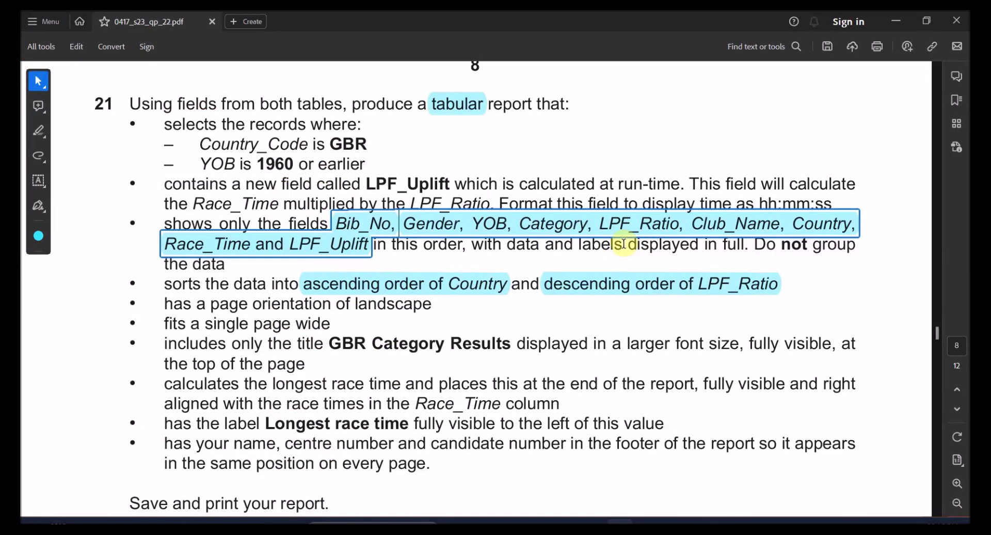
key("alt+Tab")
- Place the ratio column right after Category and shift Country further right
left_click(376, 176)
left_click(374, 188)
left_click_drag(375, 189, 374, 187)
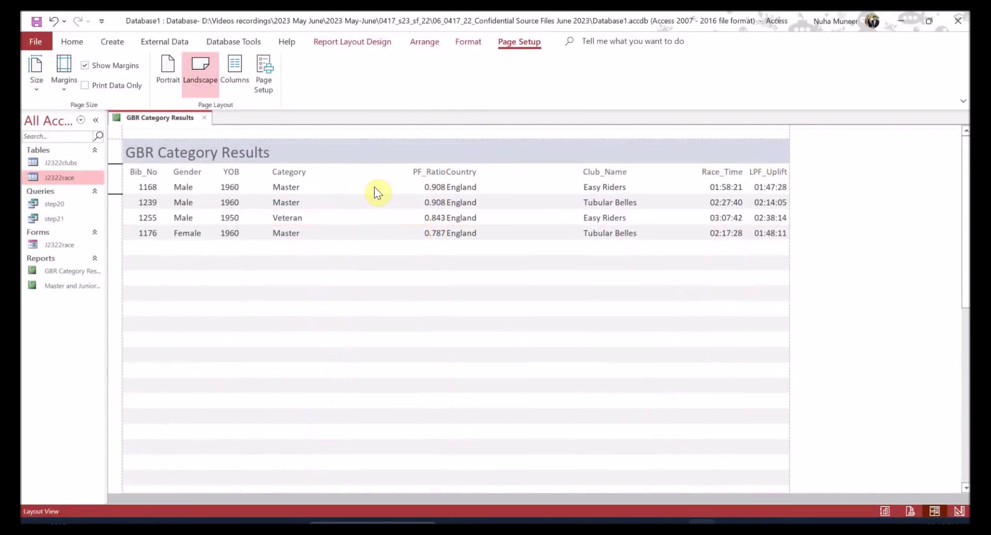
key("alt+Tab")
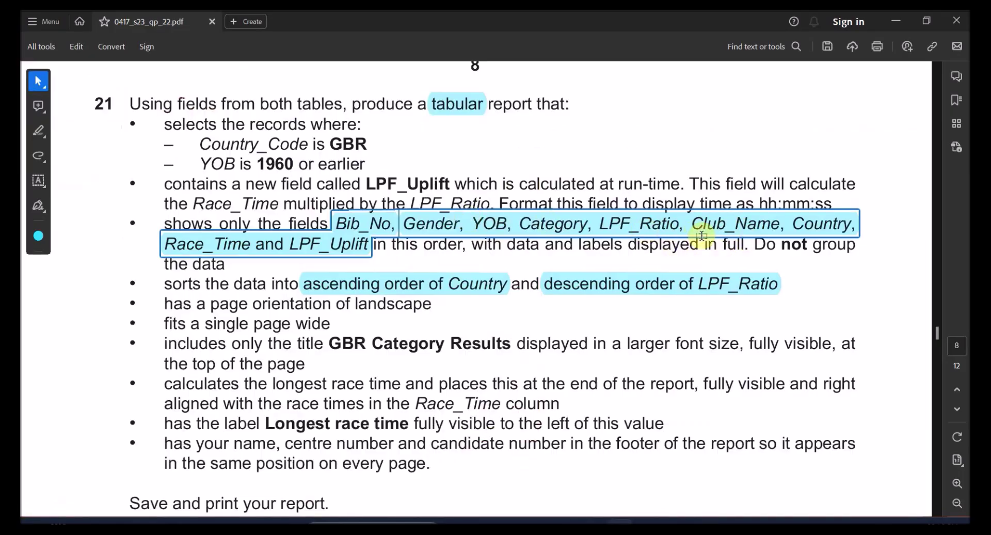
key("alt+Tab")
left_click(430, 187)
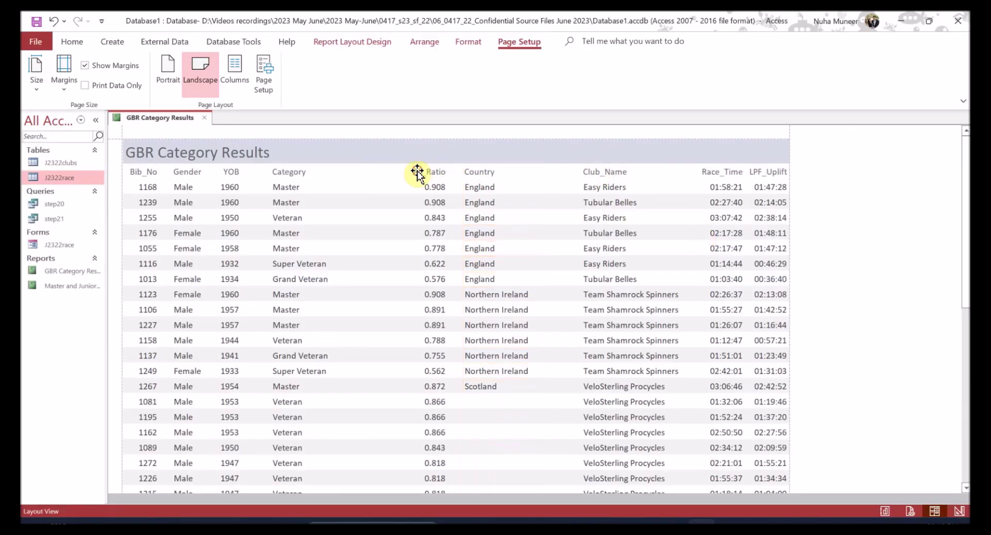
left_click_drag(431, 187, 461, 205)
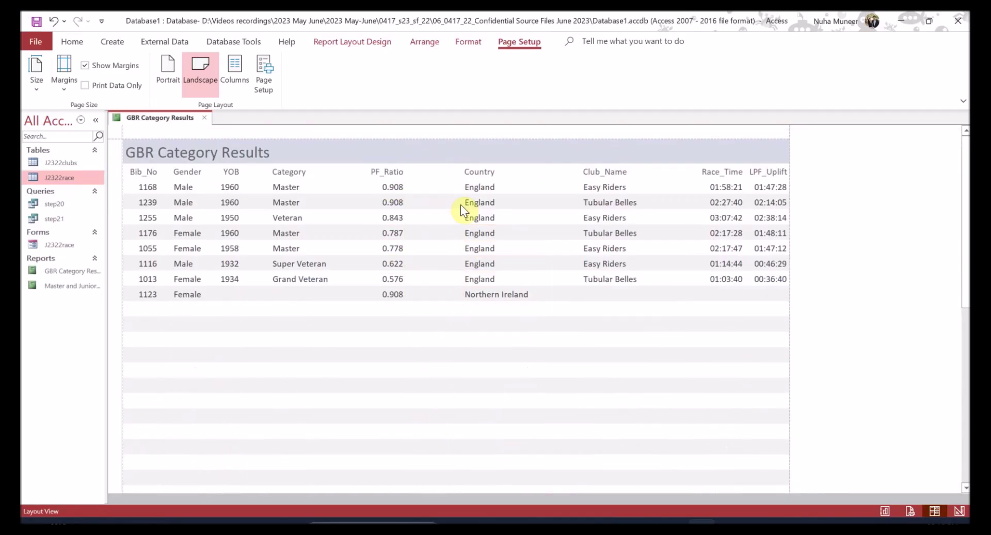
left_click(480, 187)
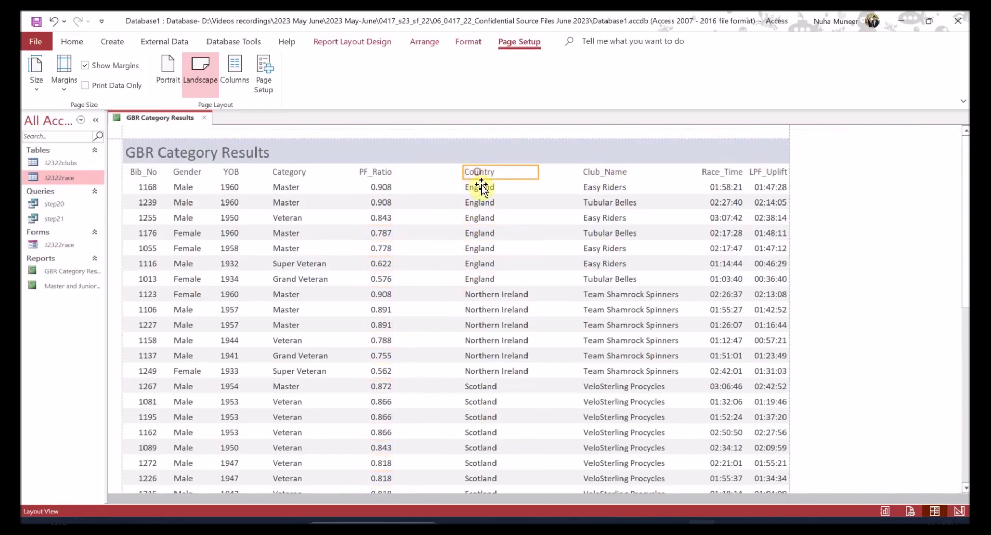
left_click_drag(557, 193, 557, 193)
- Narrow Club_Name and set it ahead of Country, then compare the order with the question
left_click(593, 173)
left_click(603, 188, "shift")
scroll(584, 376, "down", 5)
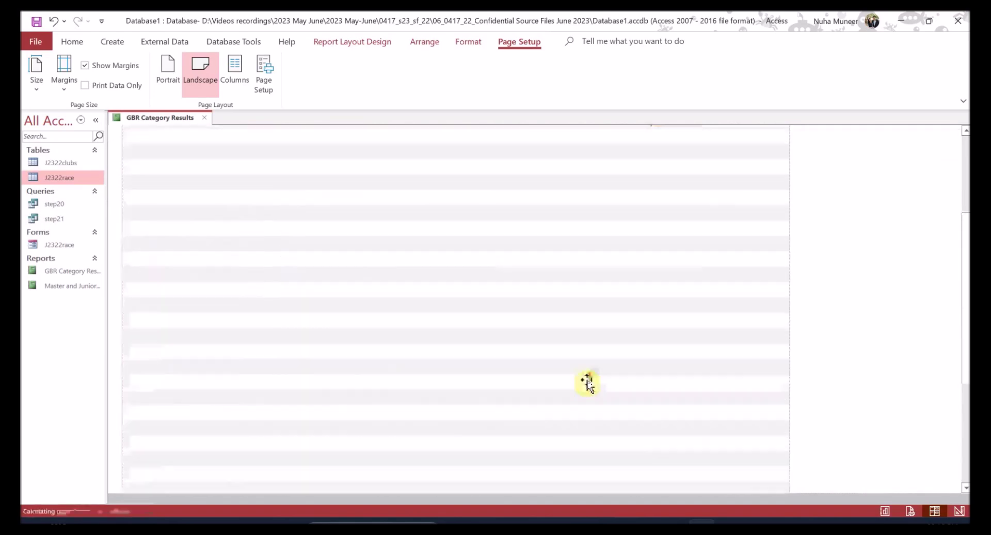
left_click_drag(700, 342, 689, 343)
scroll(635, 347, "up", 5)
scroll(624, 348, "up", 1)
key("Left")
key("Left")
key("Left")
key("Left")
key("Left")
key("Left")
key("Left")
key("Left")
key("Left")
key("Left")
key("Left")
key("Left")
key("Left")
key("Left")
key("Left")
key("Left")
key("Left")
key("Left")
key("Left")
key("Left")
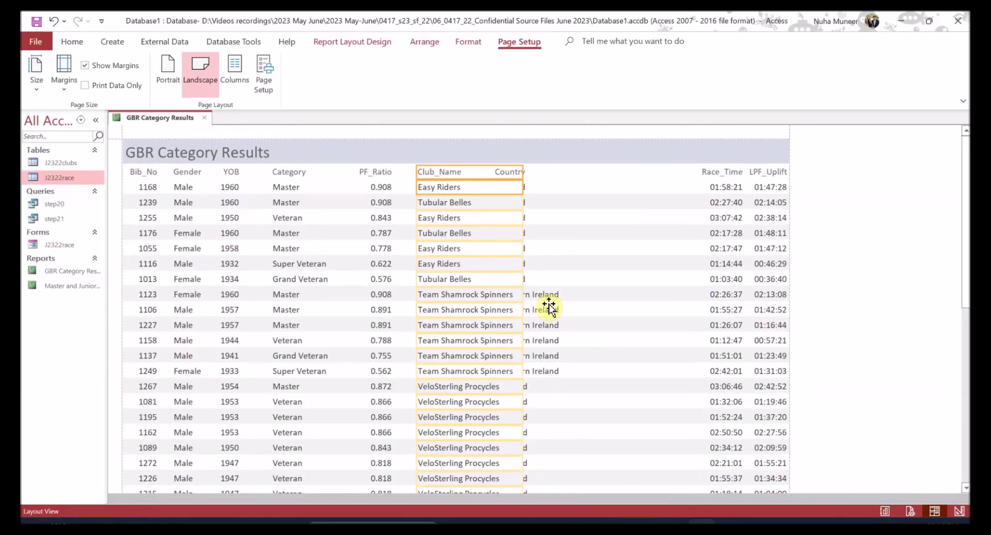
left_click(520, 173)
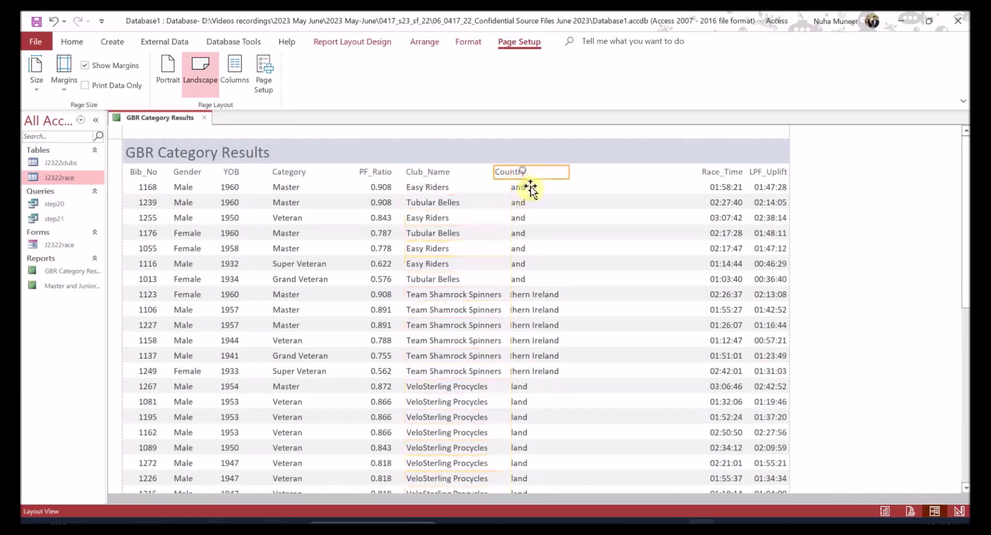
left_click(523, 189)
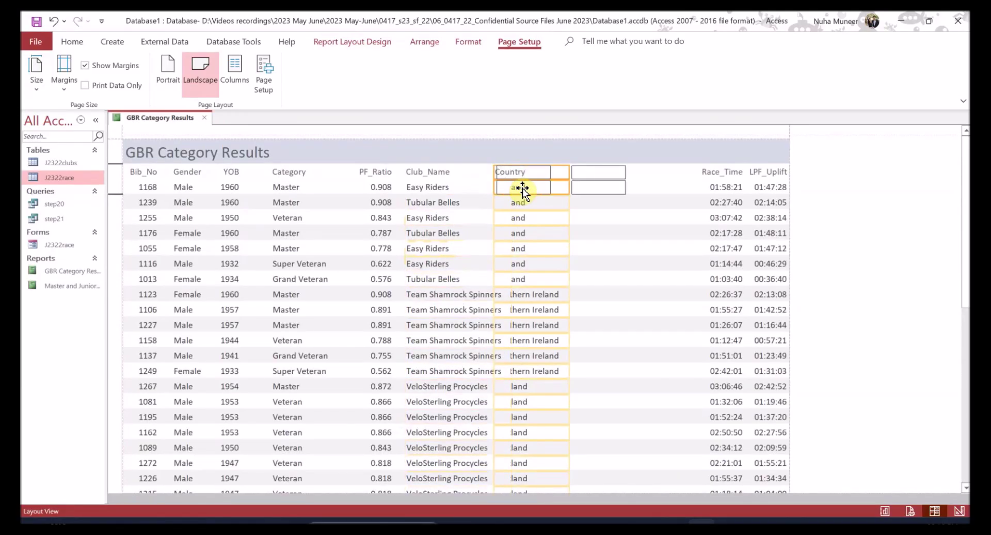
left_click_drag(522, 189, 524, 193)
left_click(425, 189)
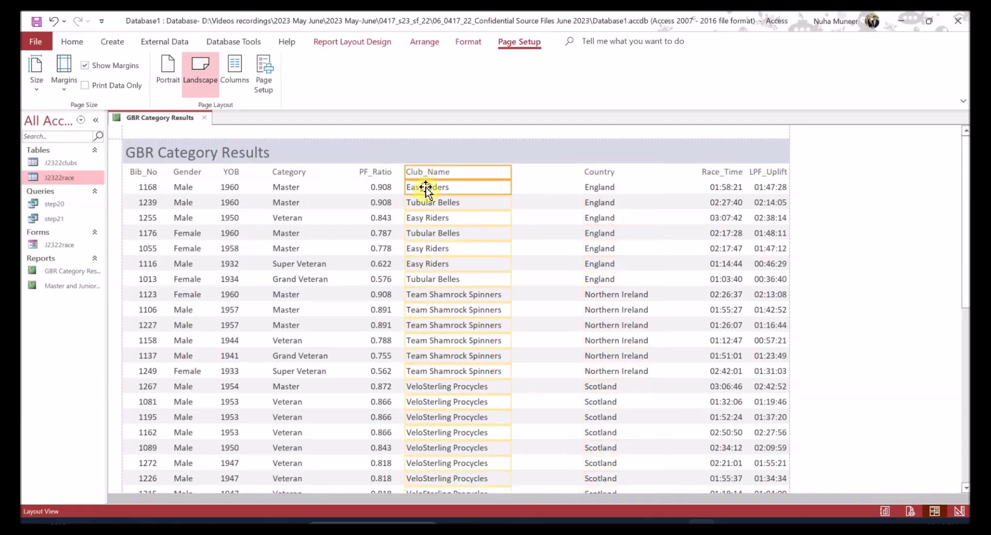
key("Right")
key("Right")
key("Right")
key("Right")
key("Right")
key("Right")
key("Right")
key("Right")
key("Left")
key("Left")
key("alt+Tab")
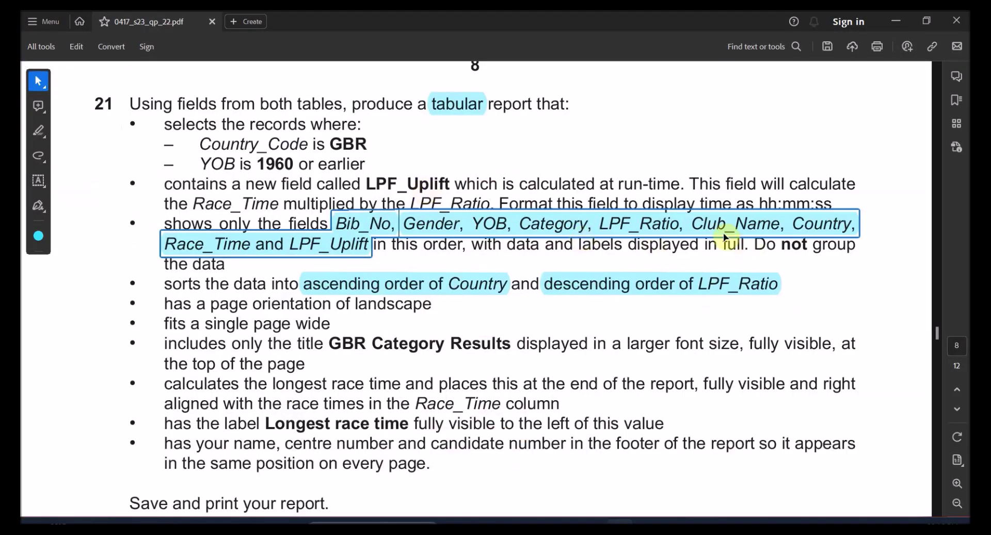
key("alt+Tab")
key("alt+Tab")
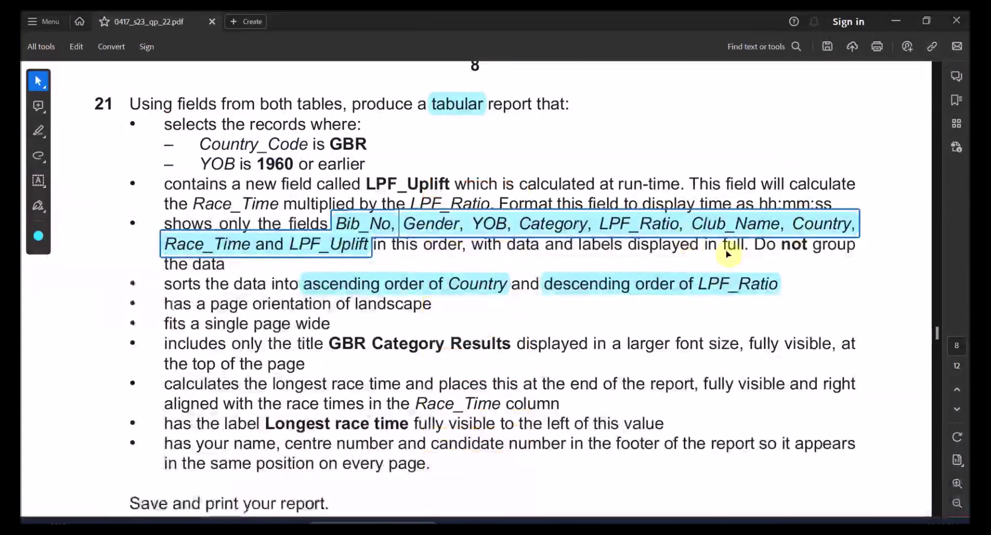
key("alt+Tab")
- Shift Race_Time left toward Country and widen LPF_Uplift slightly
left_click(717, 172)
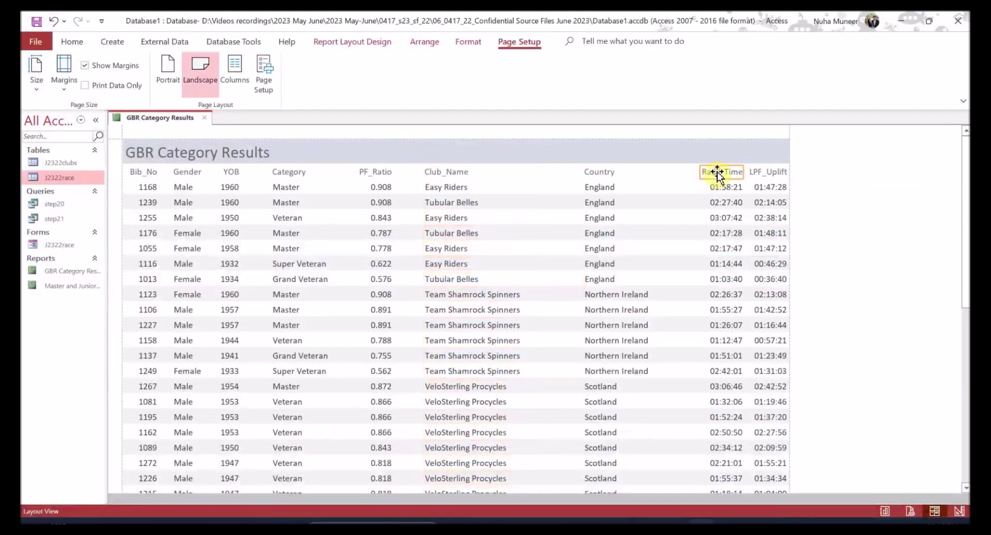
left_click(717, 187, "shift")
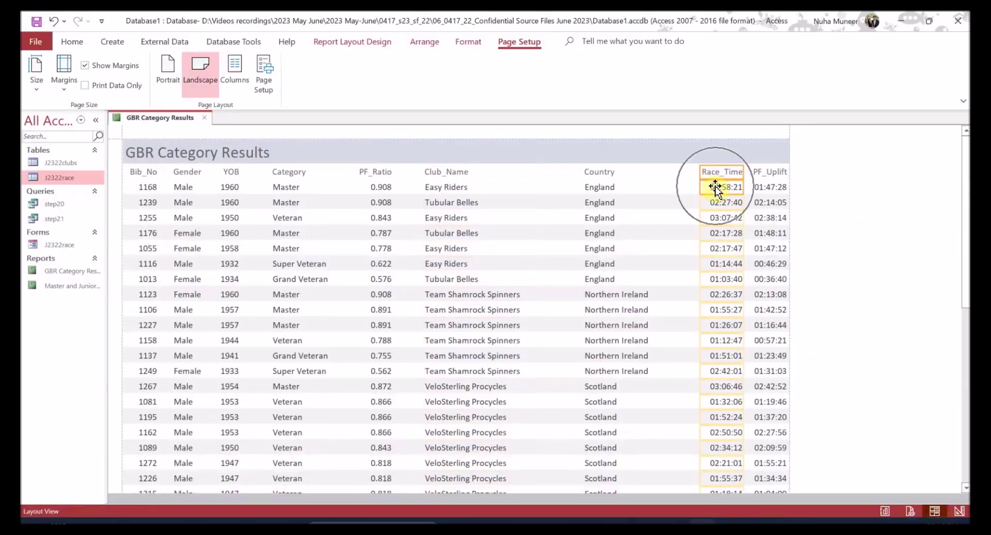
left_click_drag(716, 187, 705, 203)
key("alt+Tab")
key("alt+Tab")
left_click(757, 183)
left_click_drag(745, 186, 743, 188)
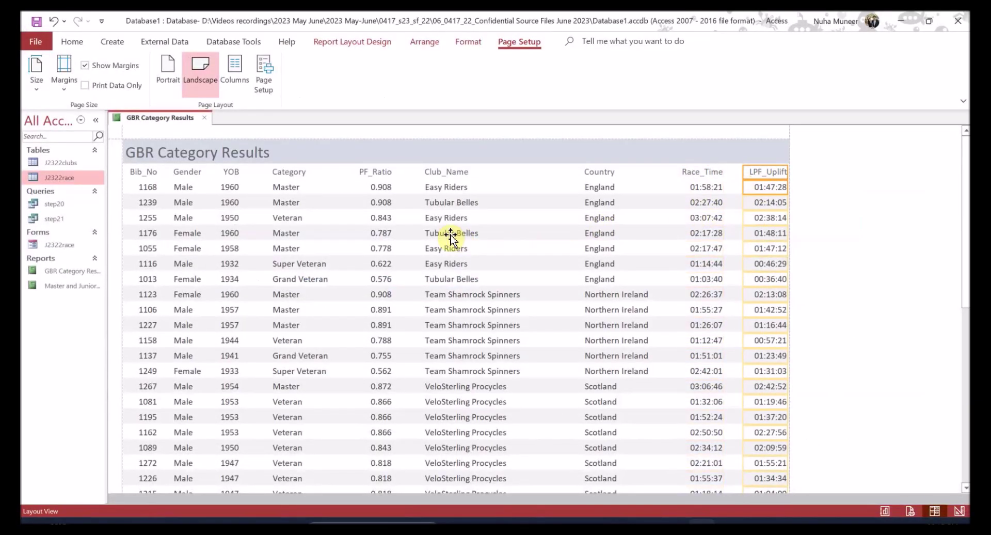
left_click(706, 188)
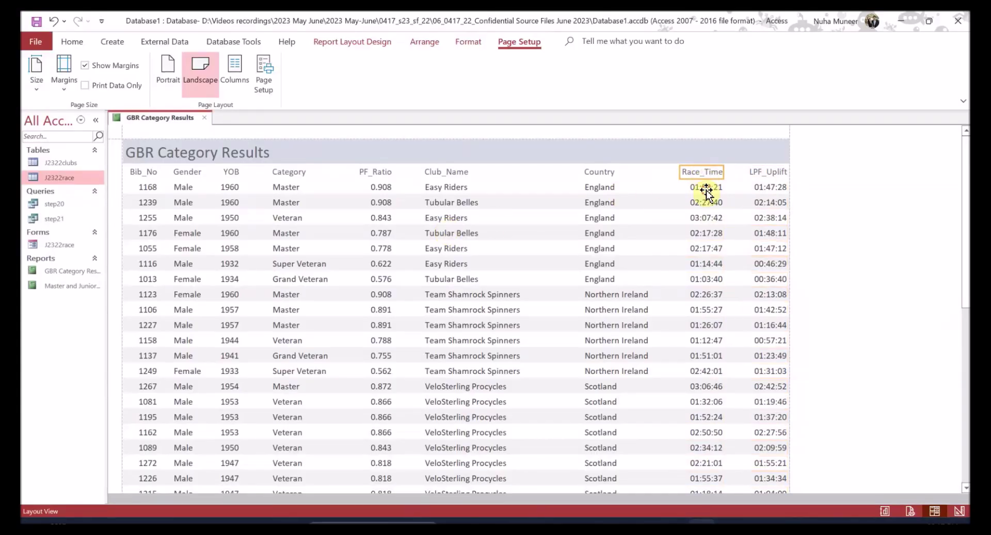
left_click(606, 187)
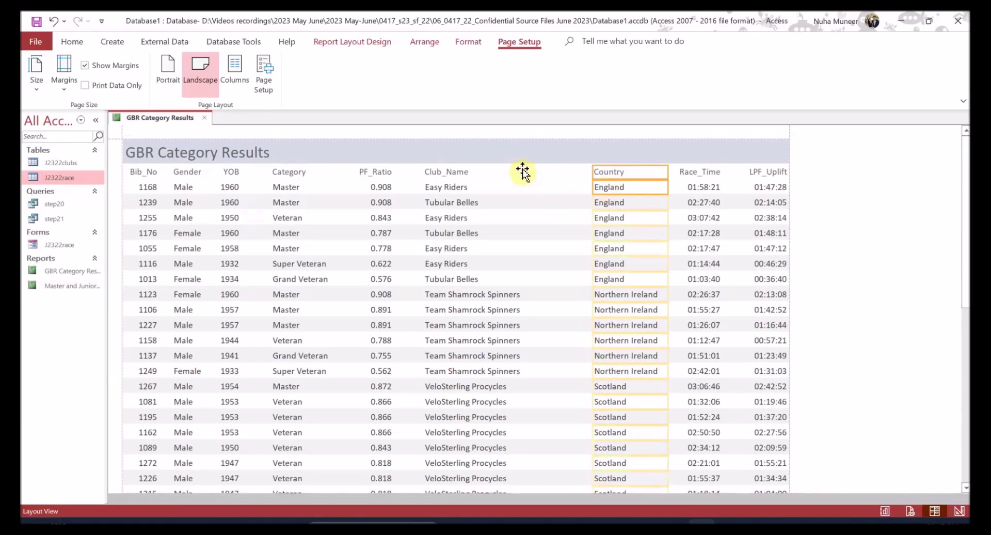
- Nudge the Club_Name, ratio, Category and YOB columns to the right
left_click(461, 187)
left_click(462, 188, "shift")
key("Right")
key("Right")
key("Right")
key("Right")
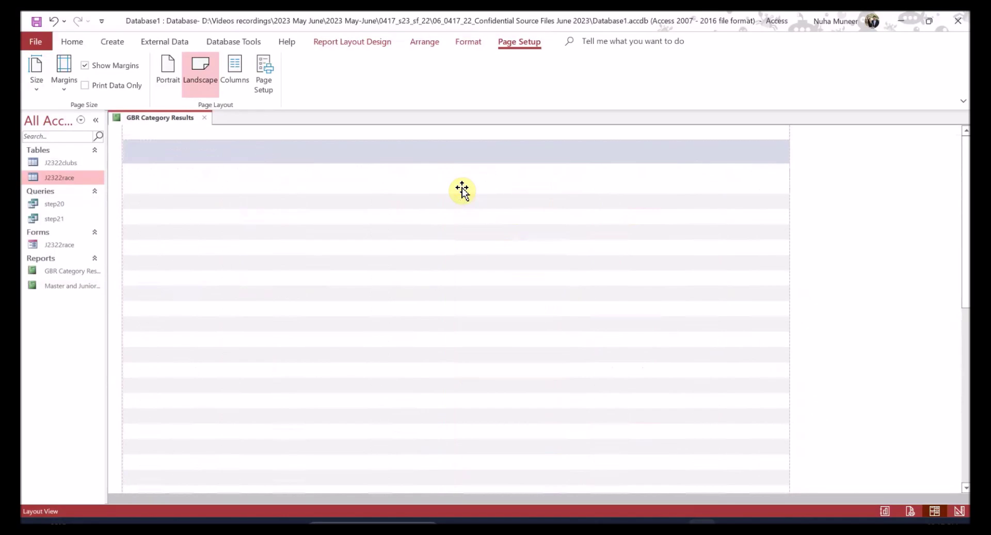
left_click(385, 176)
left_click(388, 188, "shift")
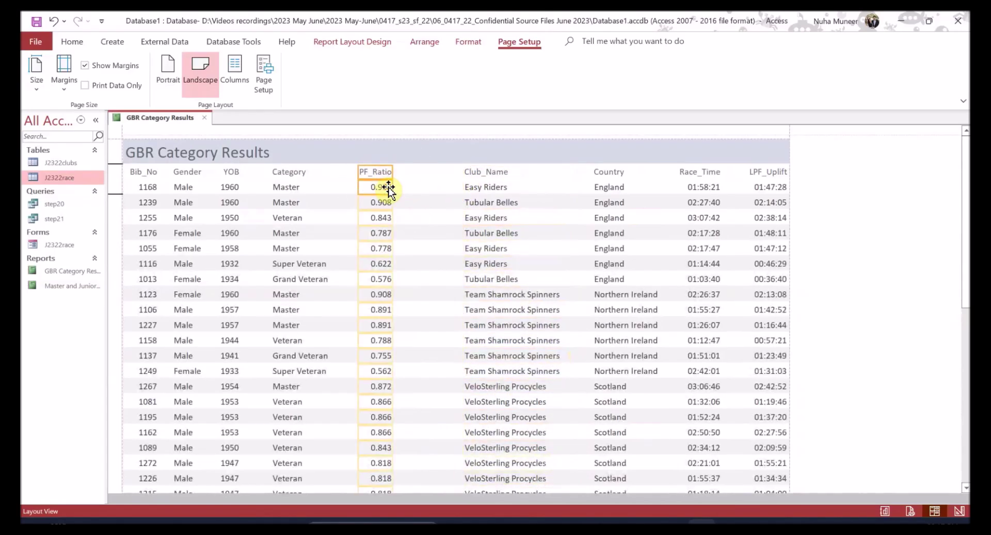
key("Right")
key("Right")
key("Right")
key("Right")
left_click(287, 173)
left_click(288, 188, "shift")
key("Right")
key("Right")
key("Right")
key("Right")
key("Right")
key("Right")
key("Right")
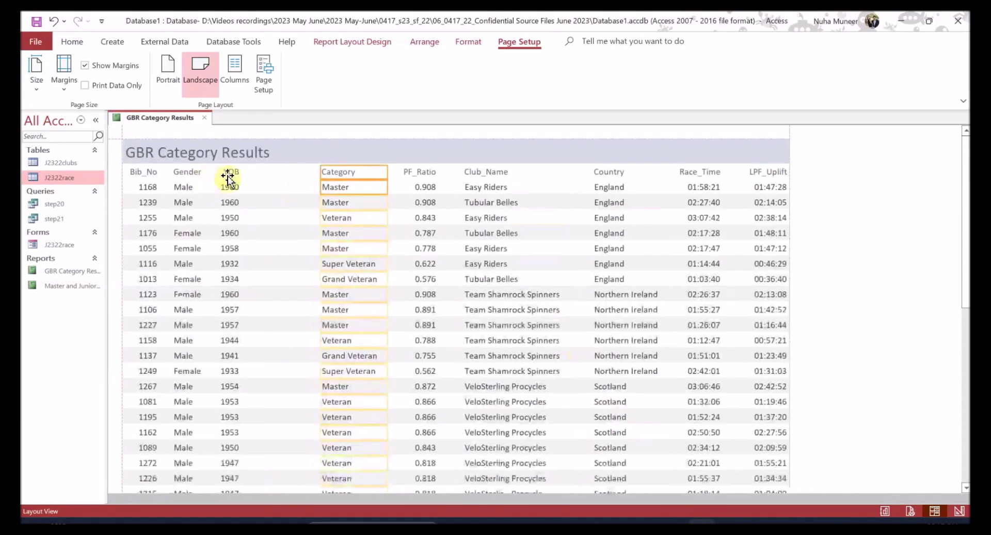
left_click(232, 174, "shift")
left_click(230, 190, "shift")
key("Right")
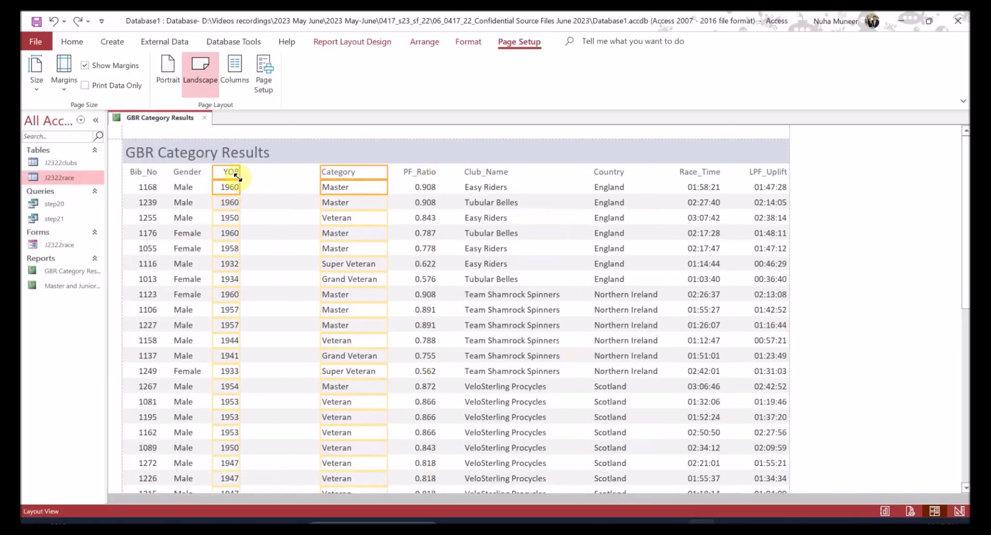
- Fine-tune the YOB and Gender column positions, then deselect to review the layout
left_click(337, 187, "ctrl")
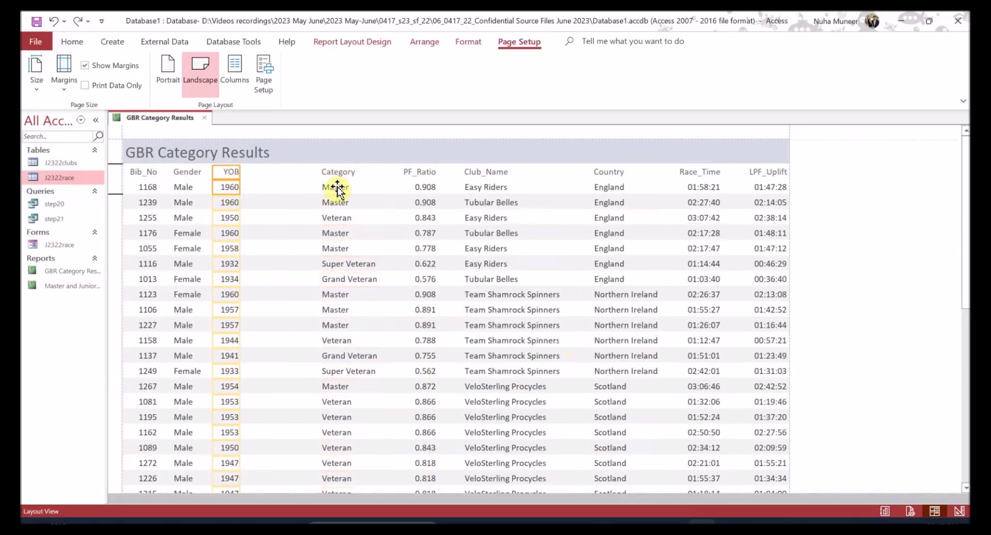
key("Right")
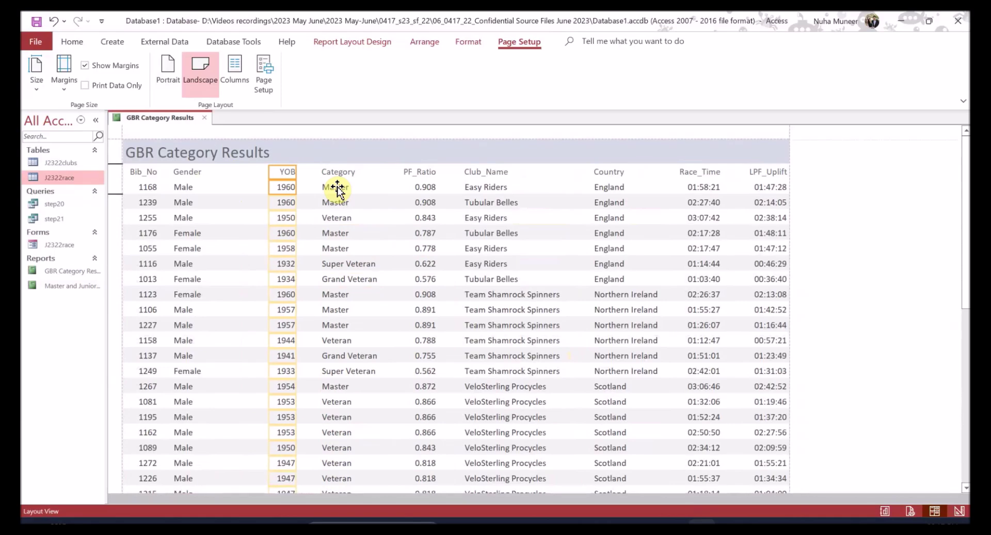
left_click(186, 187, "ctrl")
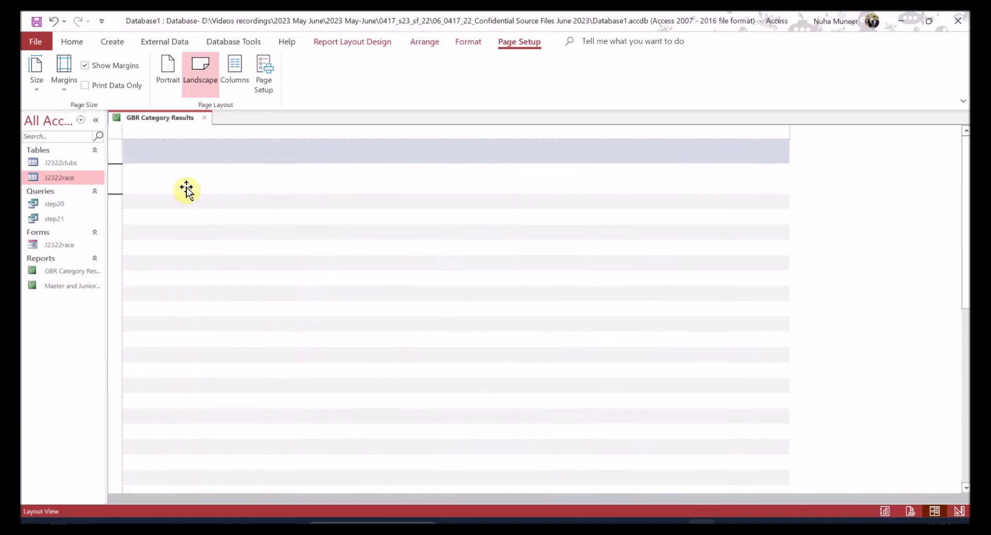
key("Right")
key("Right")
key("Right")
key("Right")
key("ctrl+z")
key("ctrl+z")
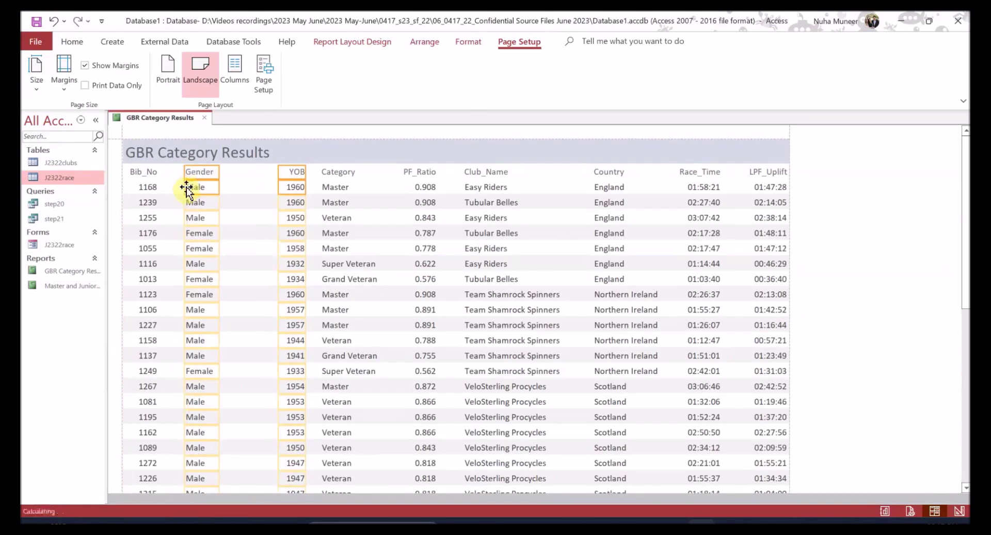
left_click(280, 187, "ctrl")
key("Right")
key("Right")
key("Right")
key("Right")
key("Right")
key("Right")
key("Right")
key("Right")
key("Right")
key("Left")
key("Left")
key("Left")
left_click(821, 269)
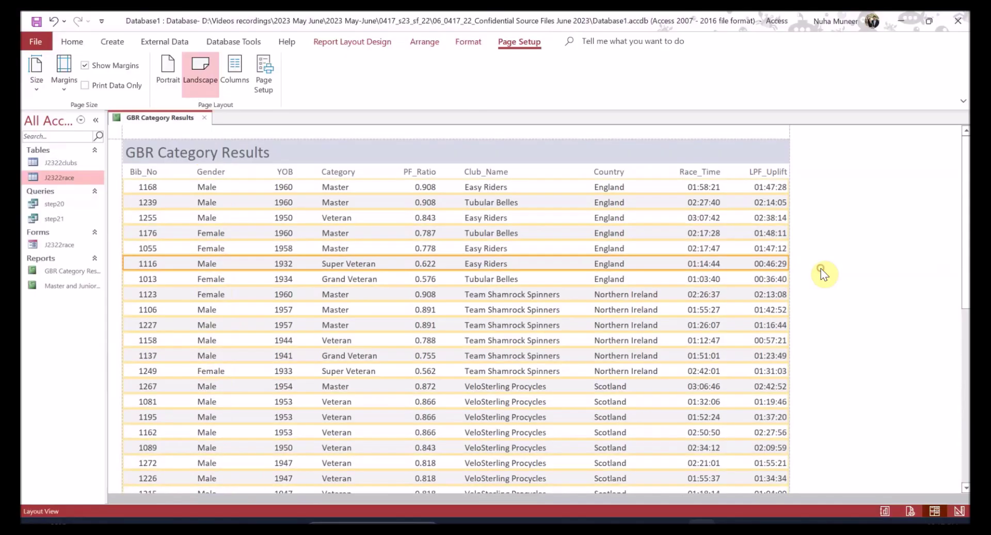
scroll(820, 269, "down", 1)
left_click(842, 271)
scroll(768, 289, "up", 1)
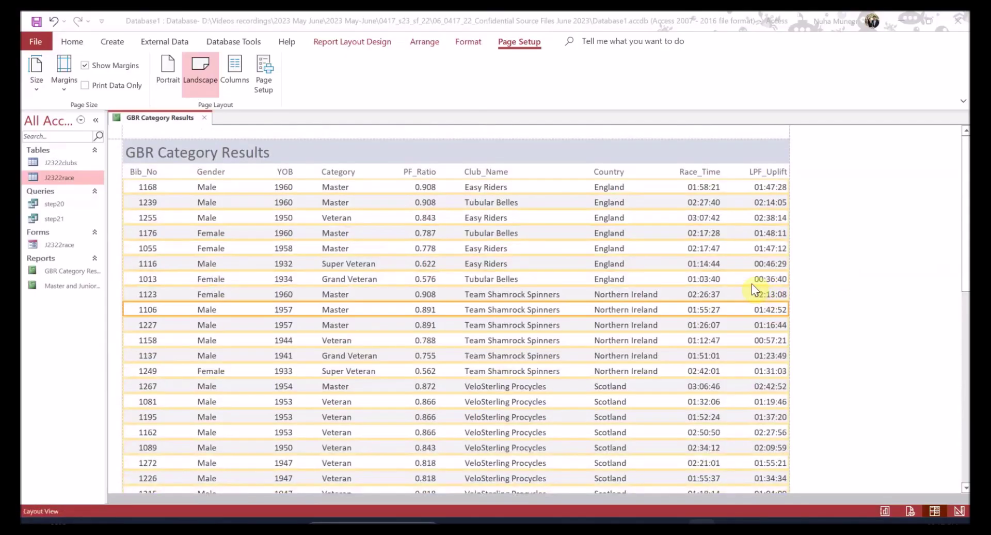
- Compare the Country and LPF_Ratio sort-order highlights in the PDF with the Access report
key("alt+Tab")
left_click(321, 290)
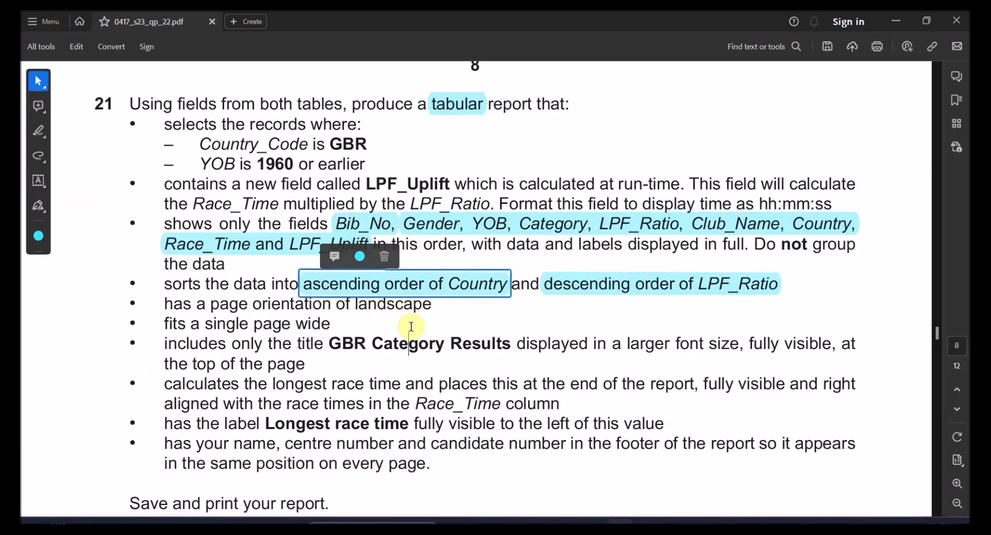
key("alt+Tab")
left_click(433, 204)
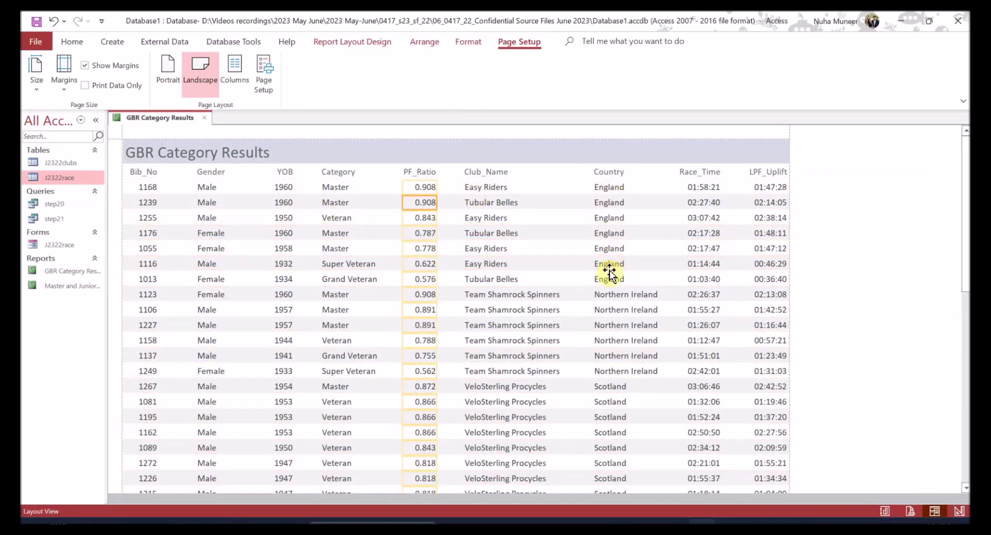
scroll(615, 318, "down", 3)
scroll(614, 318, "up", 3)
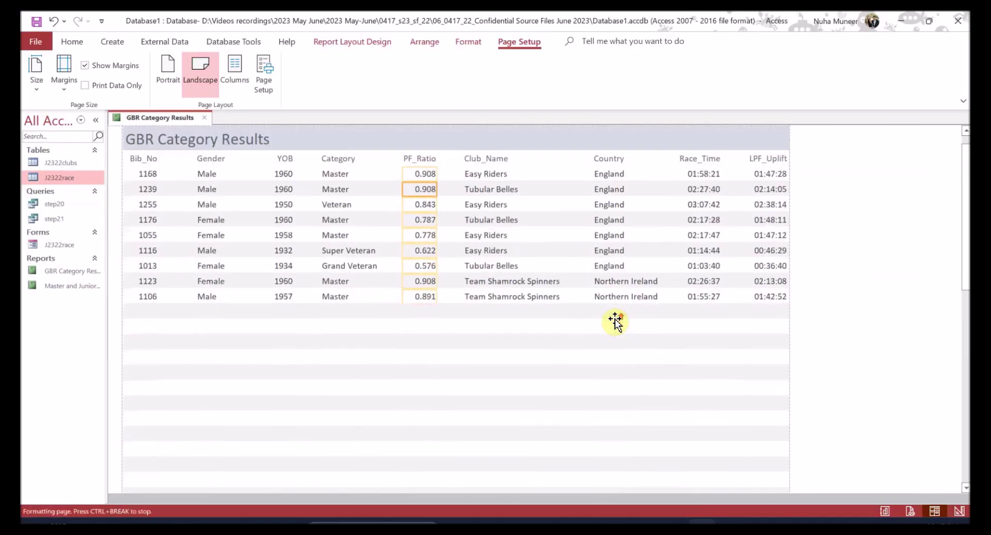
key("alt+Tab")
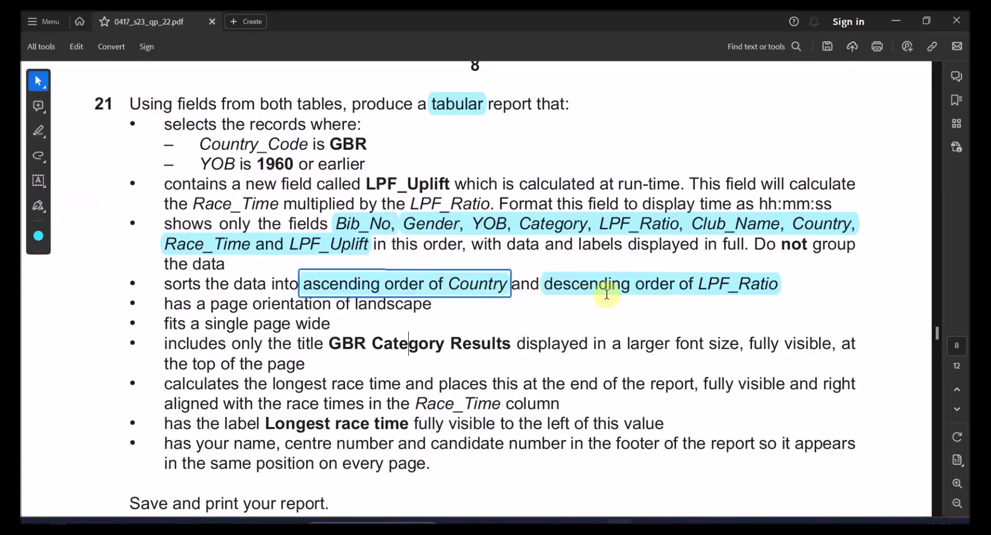
left_click(659, 290)
key("alt+Tab")
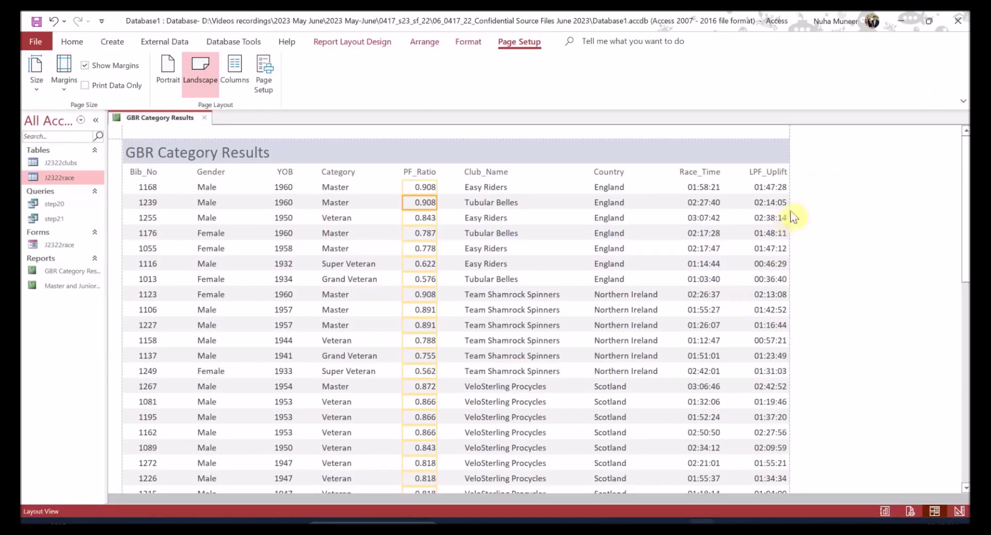
key("alt+Tab")
key("alt+Tab")
key("alt+Tab")
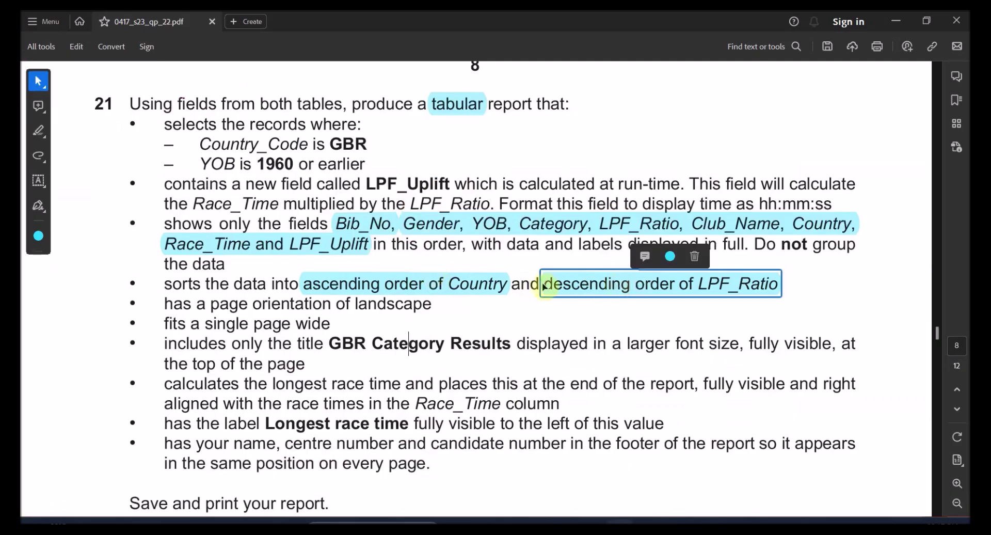
left_click_drag(253, 305, 350, 305)
- Delete the field-list, ascending Country and descending LPF_Ratio highlights, then return to Access
left_click(366, 224)
key("Delete")
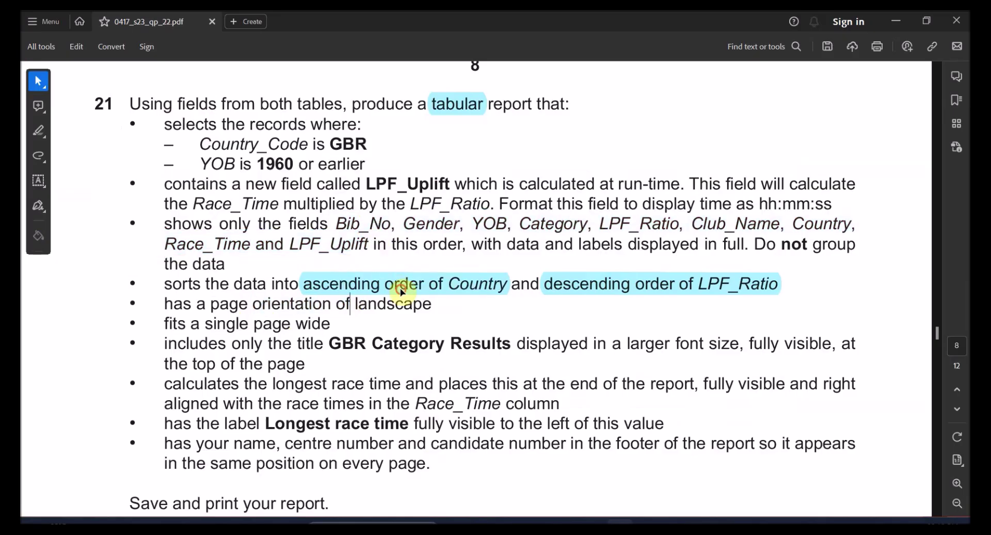
left_click(403, 283)
key("Delete")
left_click(549, 286)
key("Delete")
left_click_drag(272, 302, 254, 303)
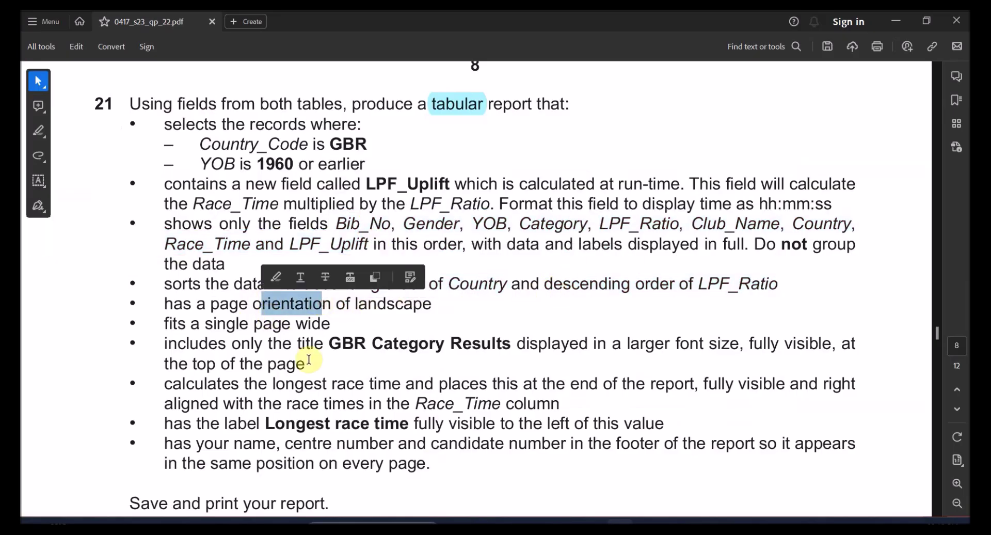
key("alt+Tab")
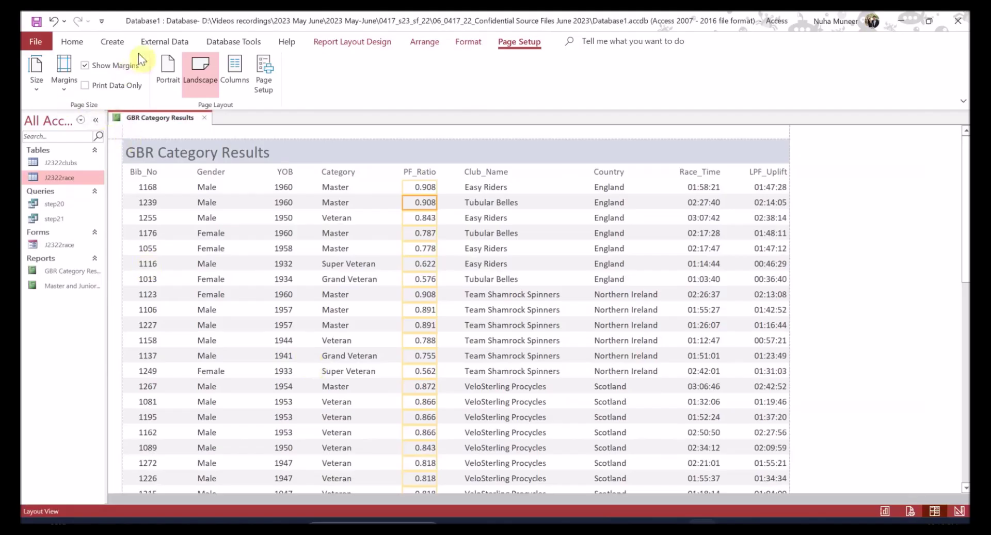
left_click(83, 43)
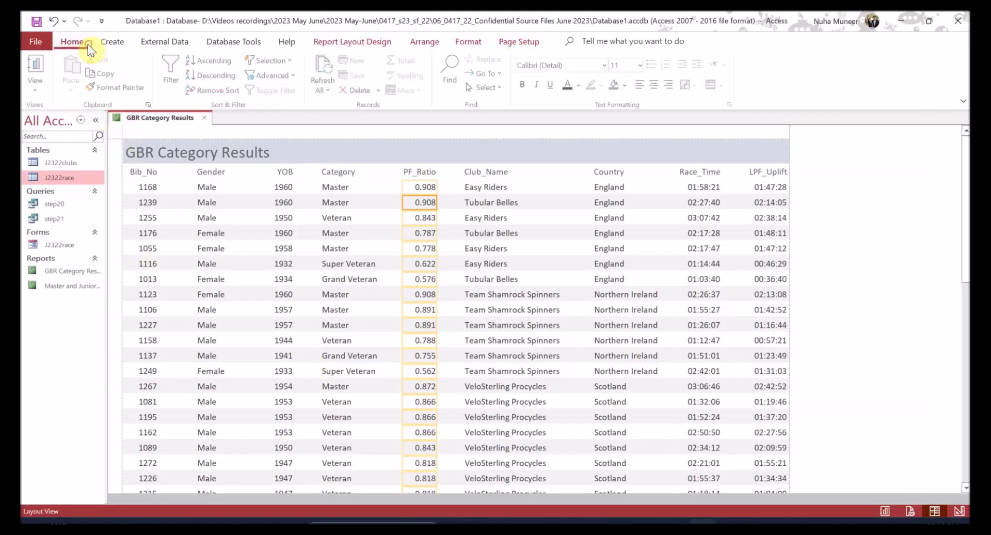
- Show the report in Print Preview and page through pages 1 and 2
left_click(37, 88)
left_click(82, 147)
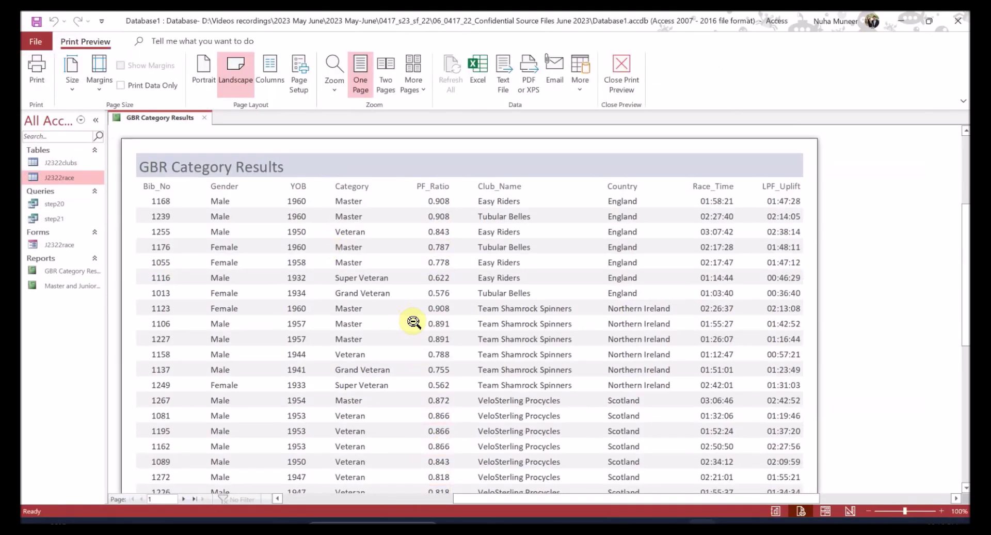
scroll(439, 343, "down", 3)
scroll(438, 343, "down", 5)
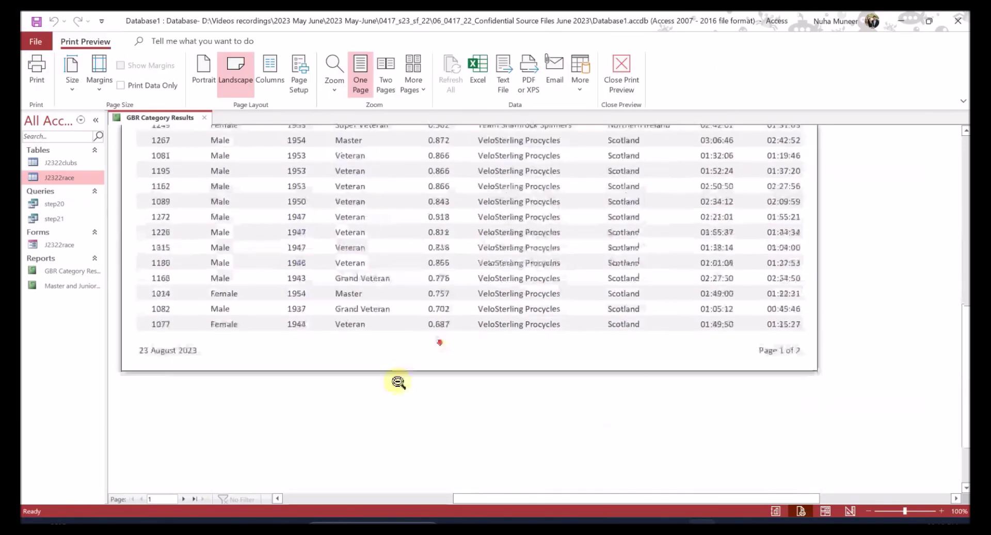
left_click(185, 499)
left_click(141, 499)
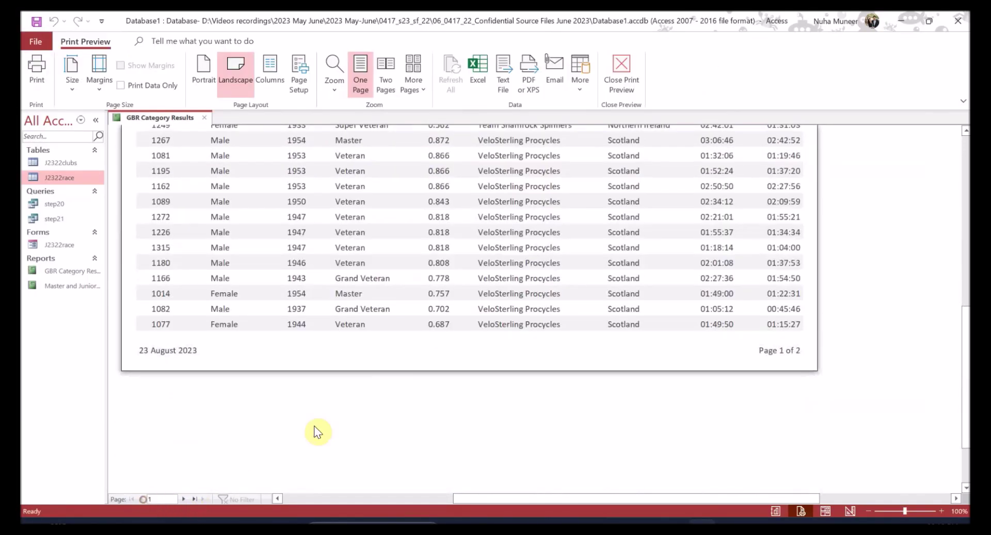
- Check the landscape orientation and single-page-wide requirements in the question PDF
key("alt+Tab")
left_click(249, 326)
left_click_drag(221, 304, 432, 306)
left_click_drag(205, 326, 331, 324)
left_click(289, 326)
double_click(331, 322)
key("alt+Tab")
- Review both preview pages again, then read the title requirement in the PDF
scroll(359, 372, "up", 3)
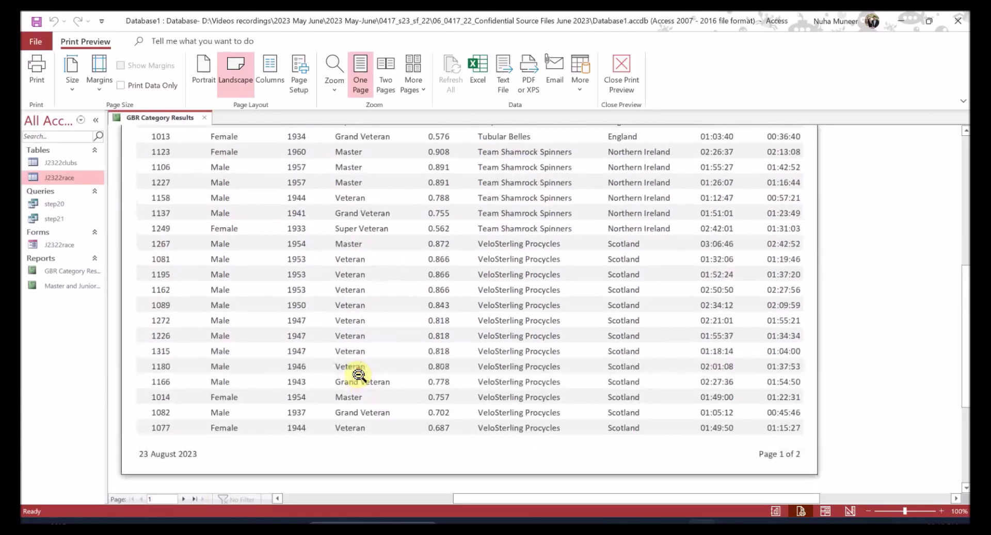
scroll(359, 373, "up", 3)
left_click(184, 498)
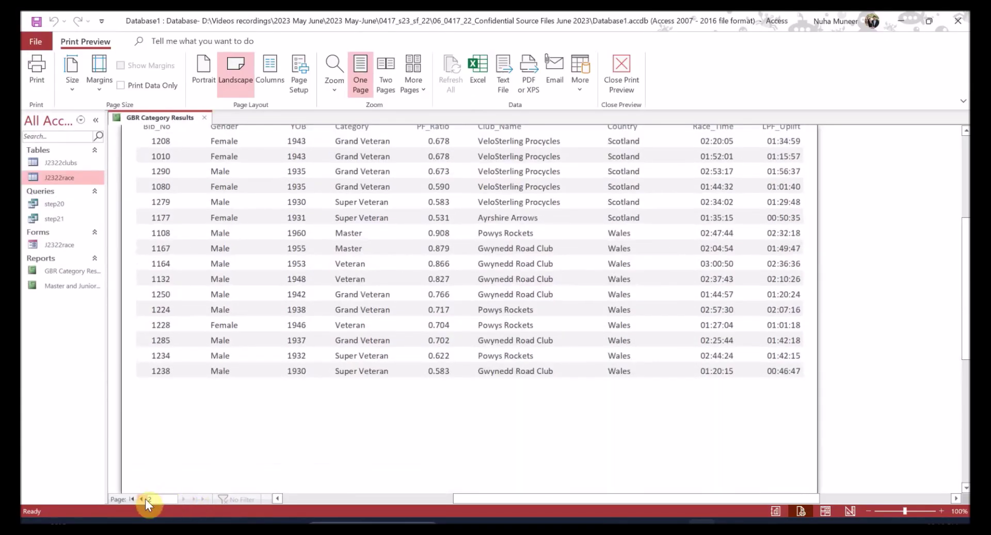
left_click(142, 498)
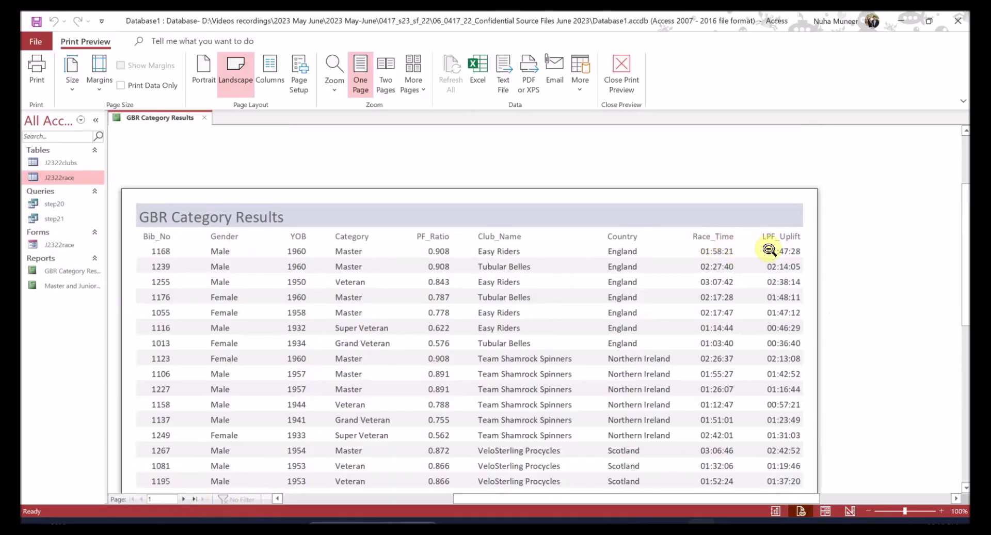
left_click(184, 499)
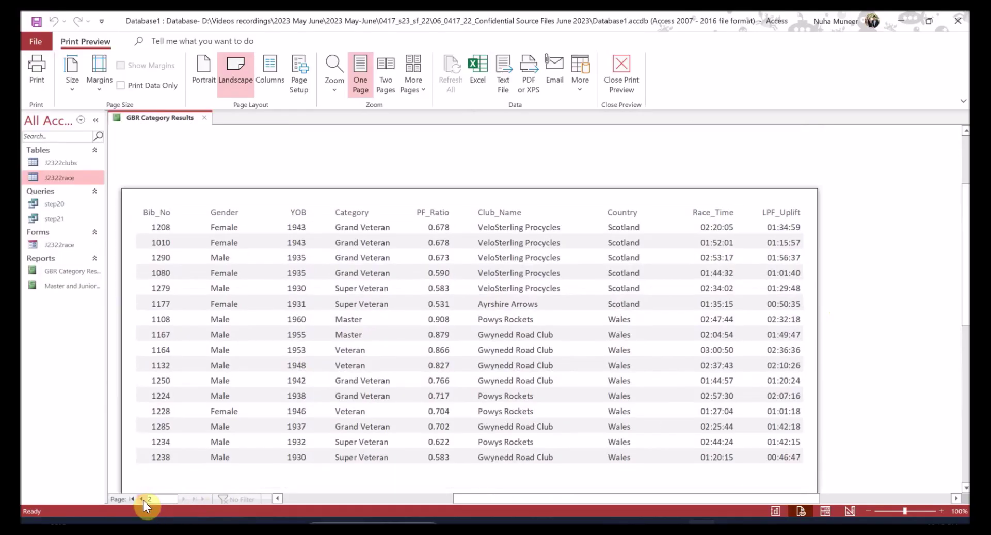
left_click(144, 500)
key("alt+Tab")
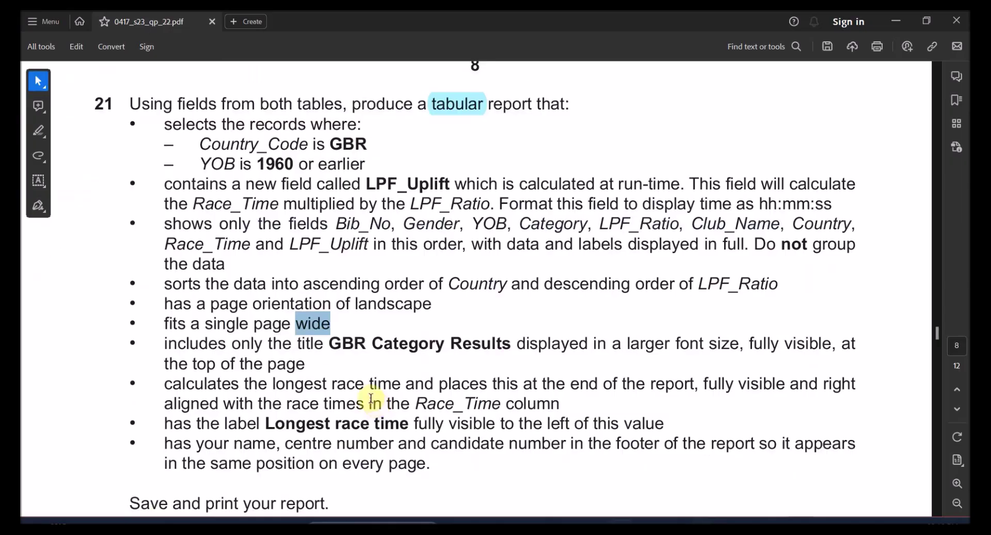
scroll(433, 351, "down", 2)
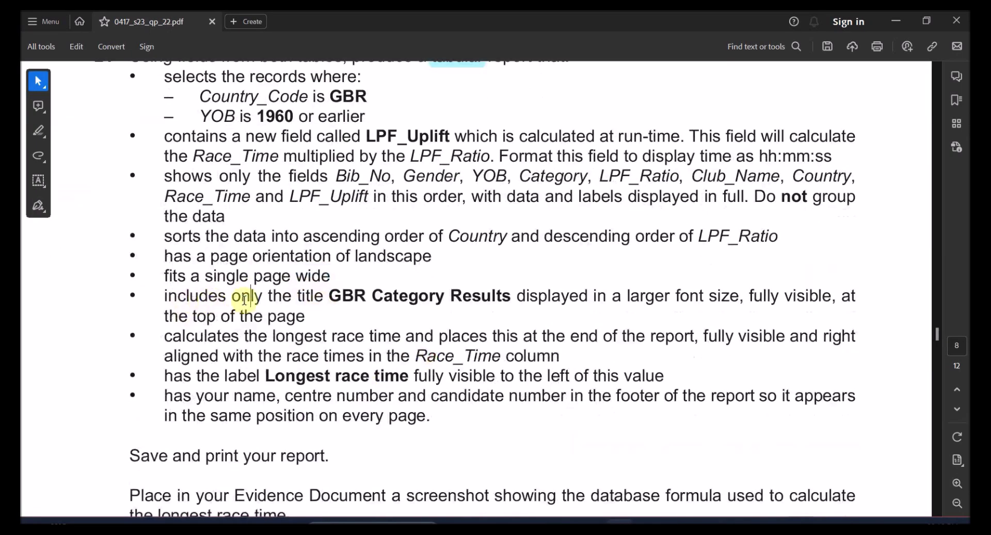
left_click_drag(298, 295, 443, 298)
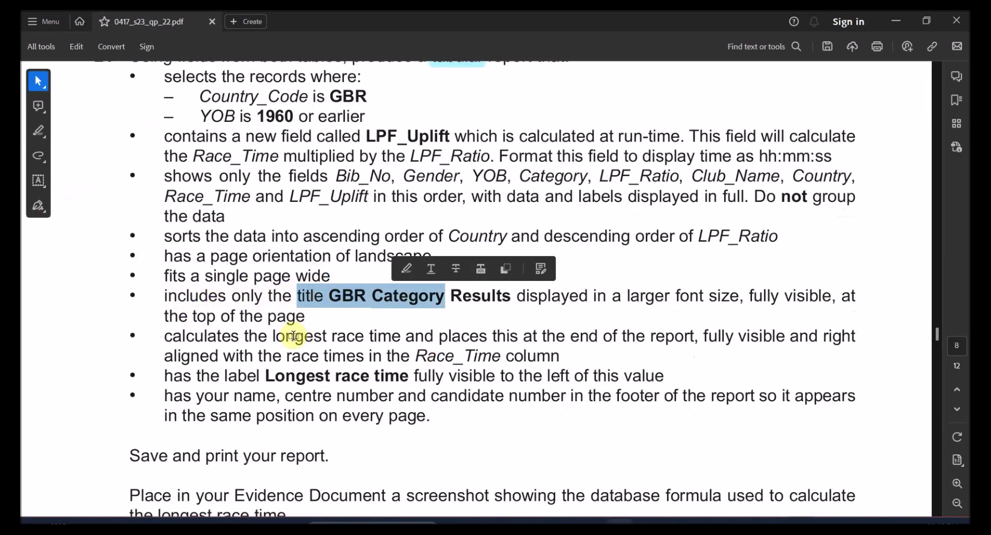
key("alt+Tab")
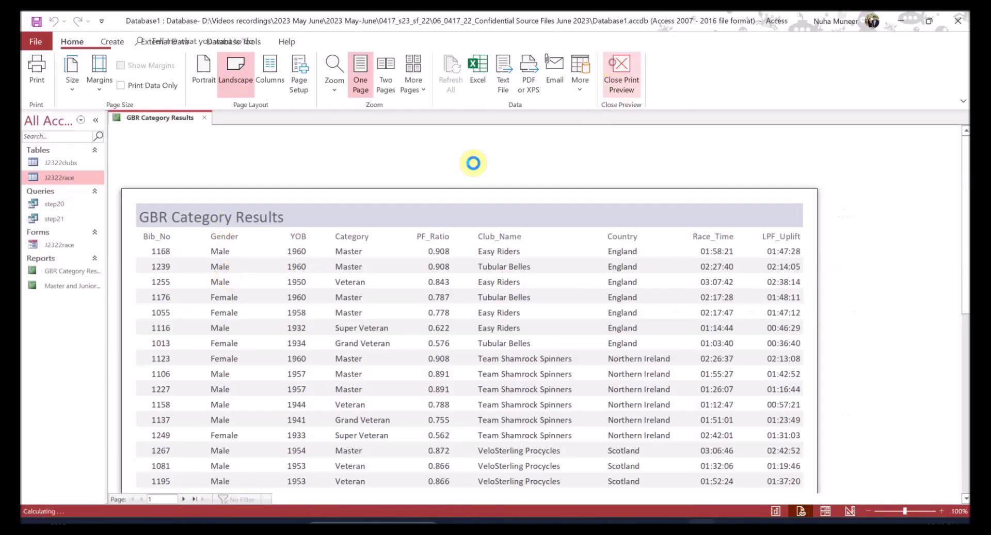
- Enlarge the GBR Category Results title to 22 point and mark the longest race time requirement
left_click(620, 72)
left_click(231, 155)
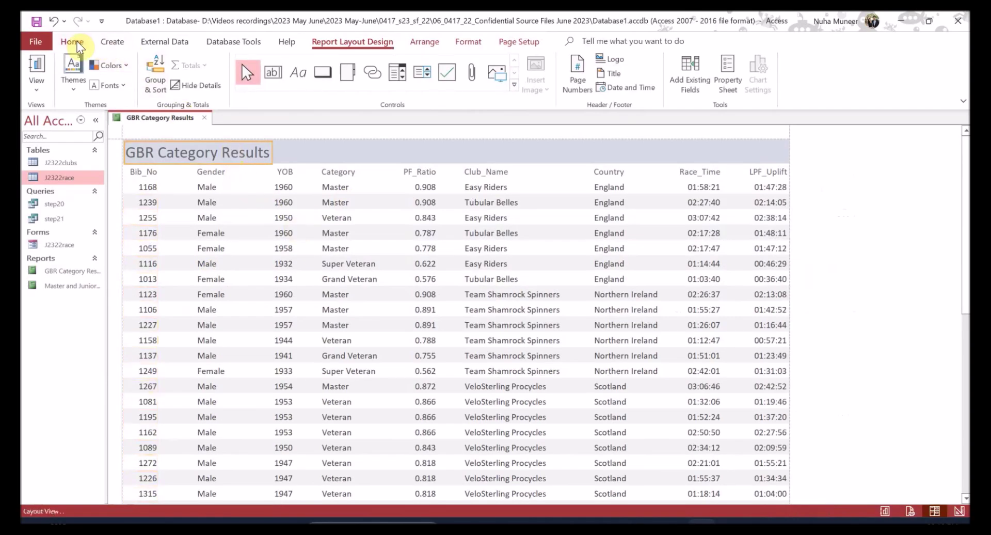
left_click(72, 41)
left_click(641, 65)
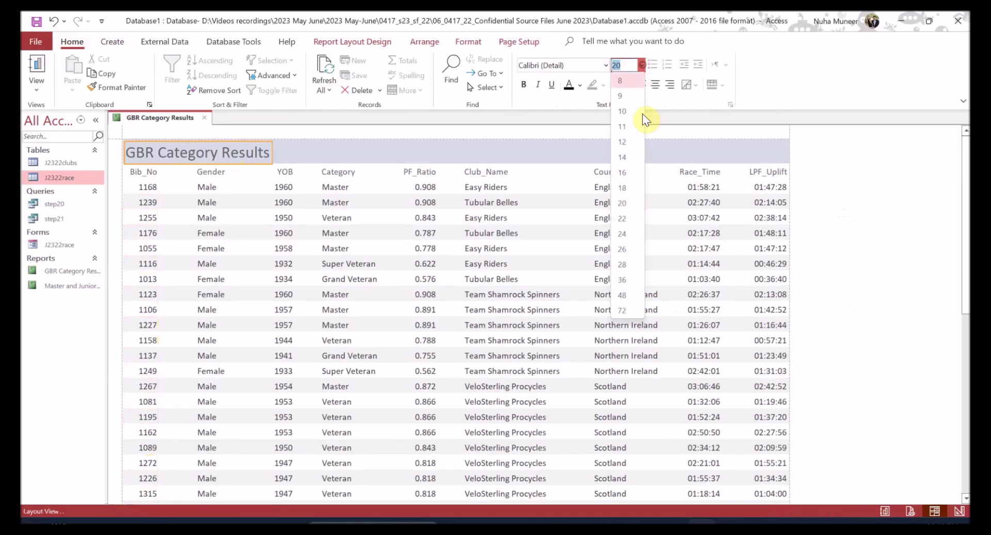
left_click(627, 214)
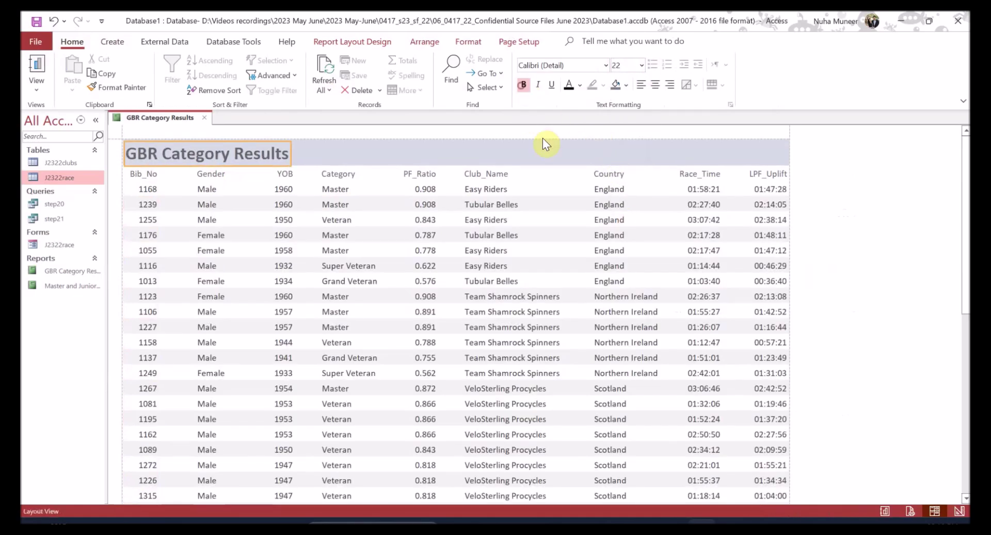
key("alt+Tab")
left_click_drag(203, 336, 344, 340)
left_click(345, 343)
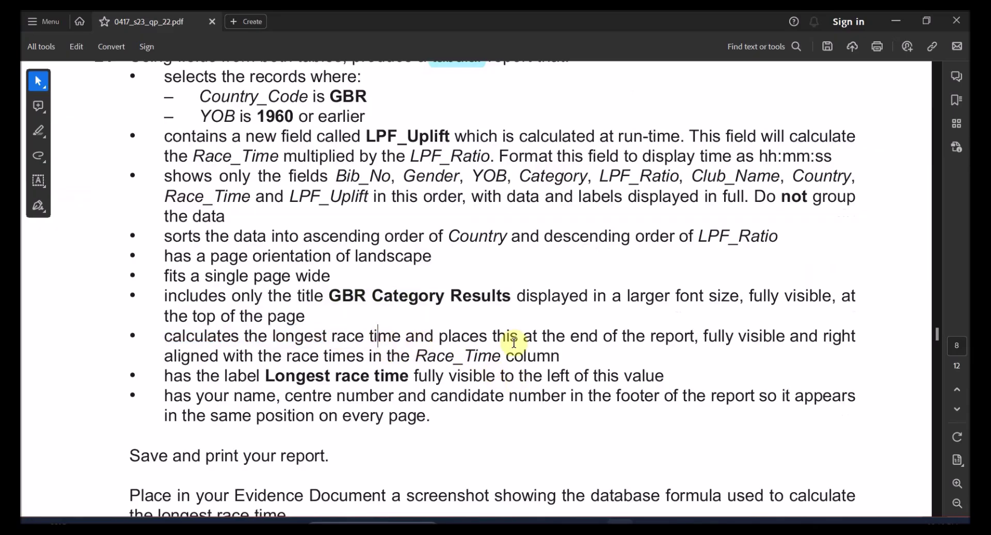
- Read the longest race time bullet, including aligning it with race times, then return to Access
left_click_drag(570, 336, 783, 337)
left_click_drag(222, 356, 333, 356)
left_click(414, 357)
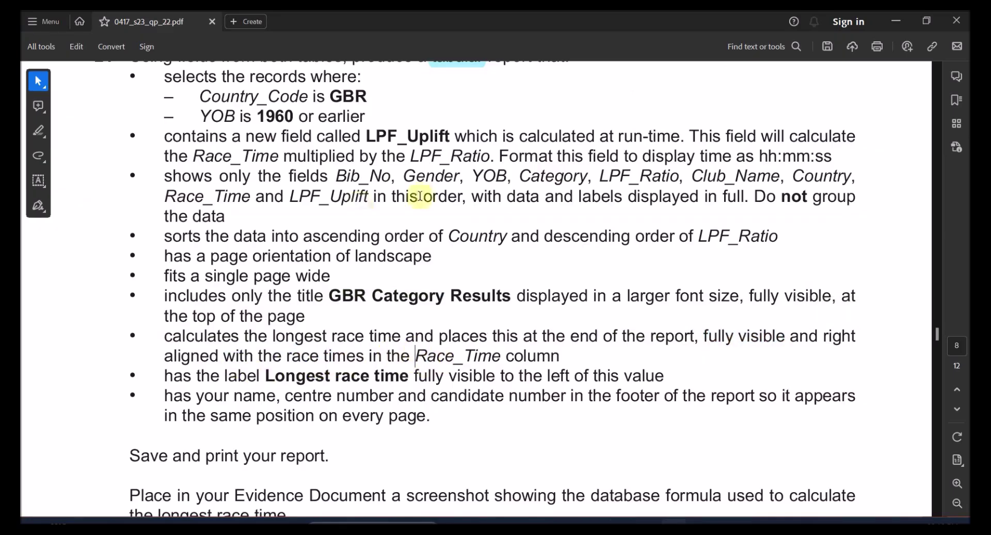
key("alt+Tab")
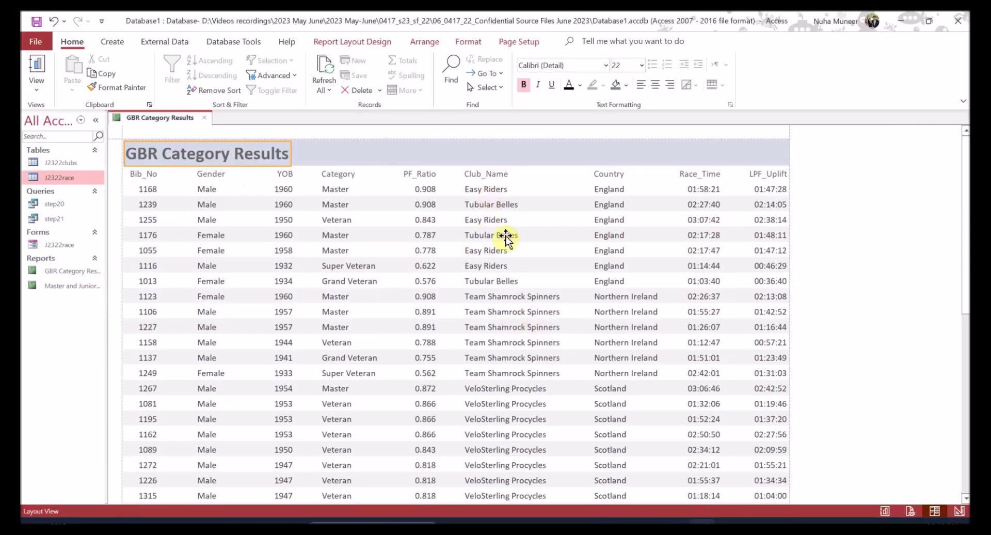
- Switch to Design View and examine the right-click menus for the Race_Time box and heading
left_click(44, 80)
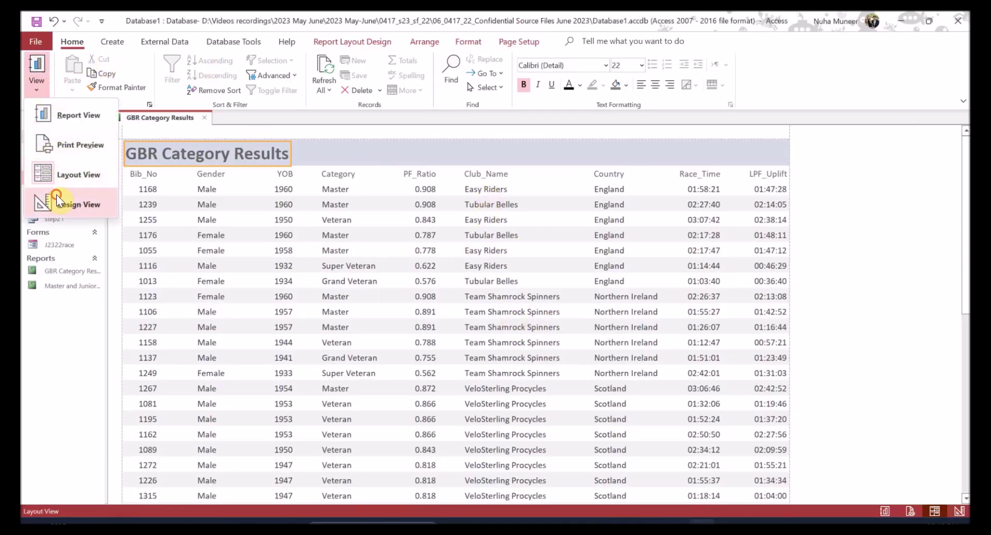
left_click(57, 202)
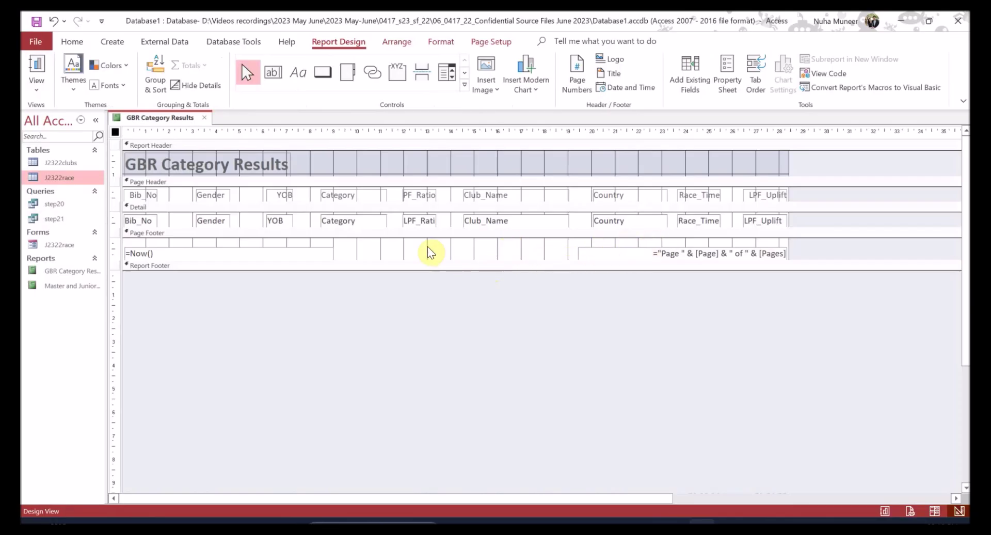
right_click(702, 221)
mouse_move(774, 331)
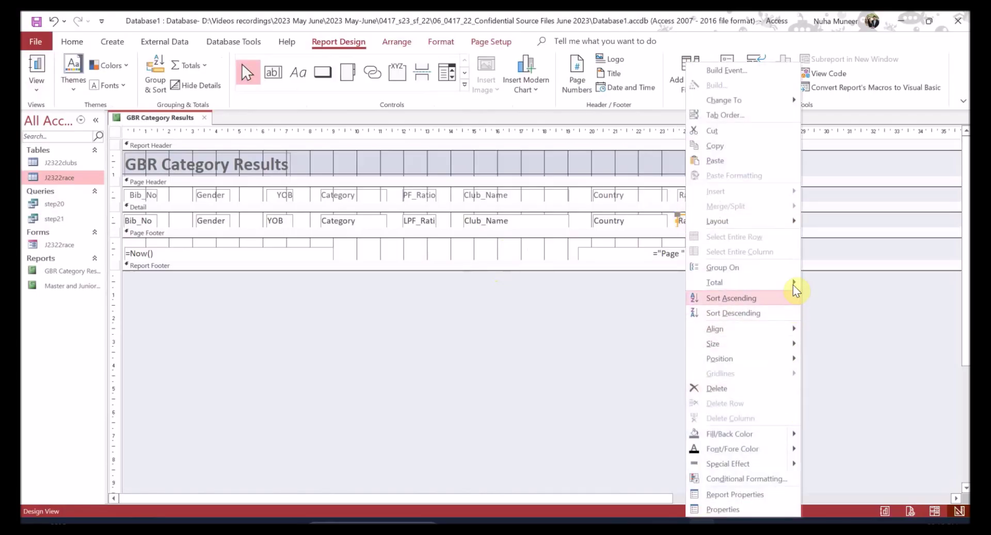
mouse_move(793, 288)
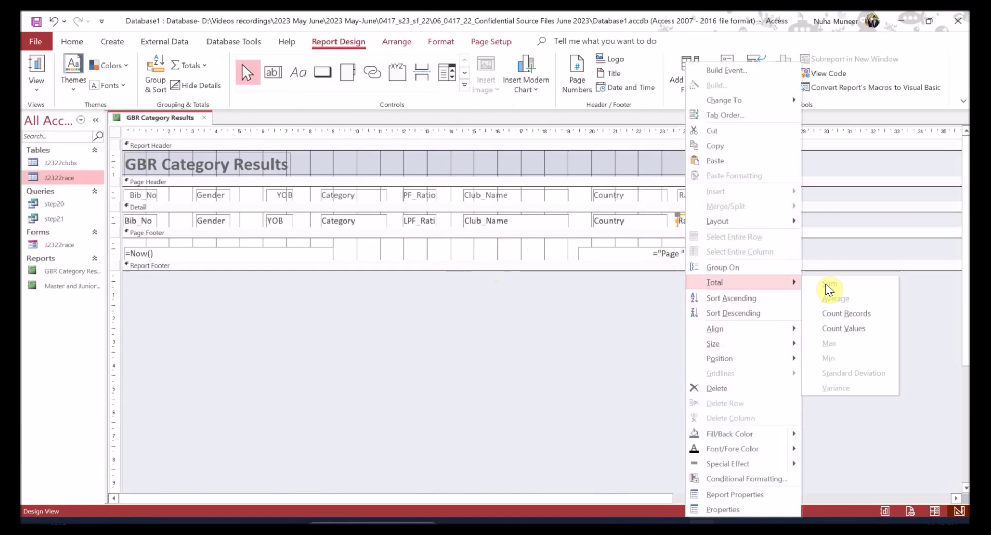
left_click(656, 330)
right_click(703, 220)
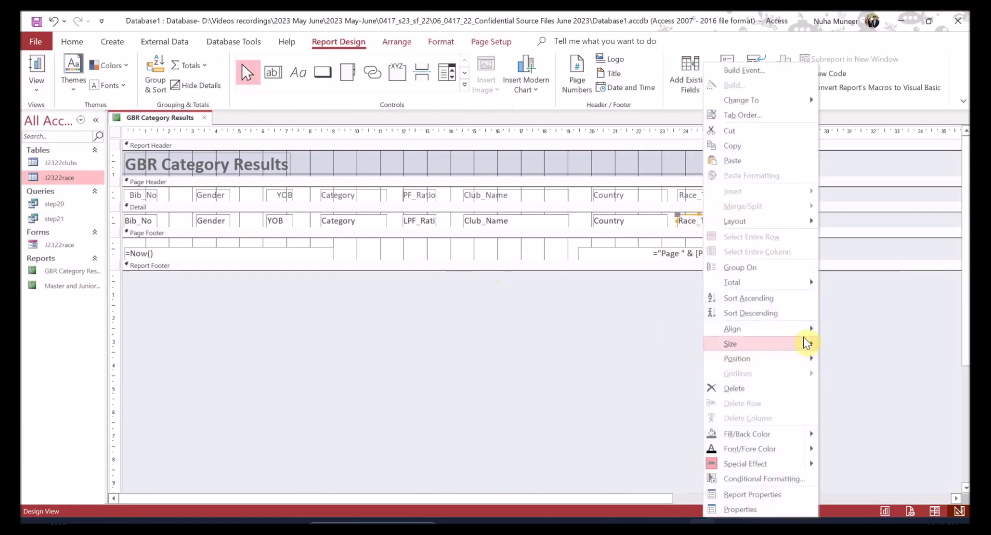
left_click(661, 303)
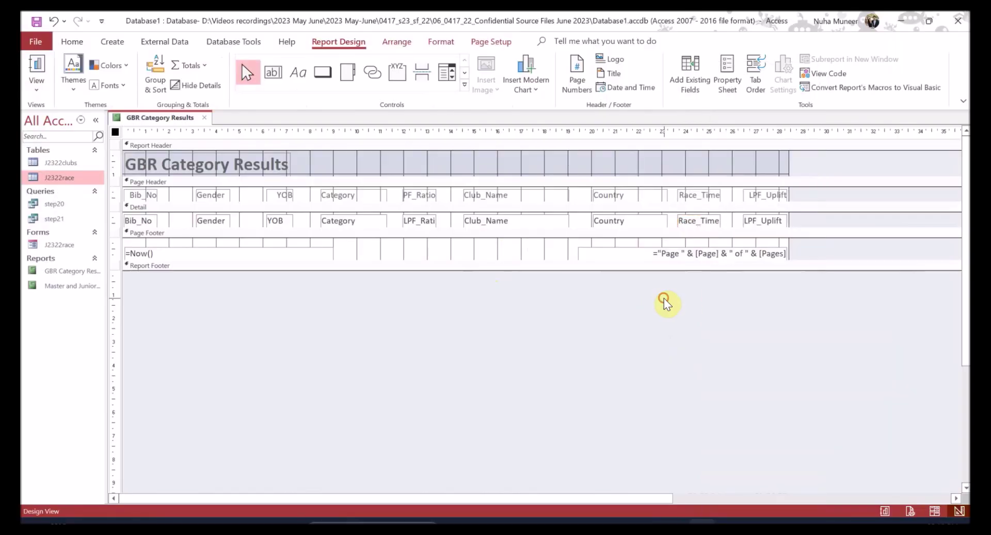
left_click(709, 197)
right_click(705, 194)
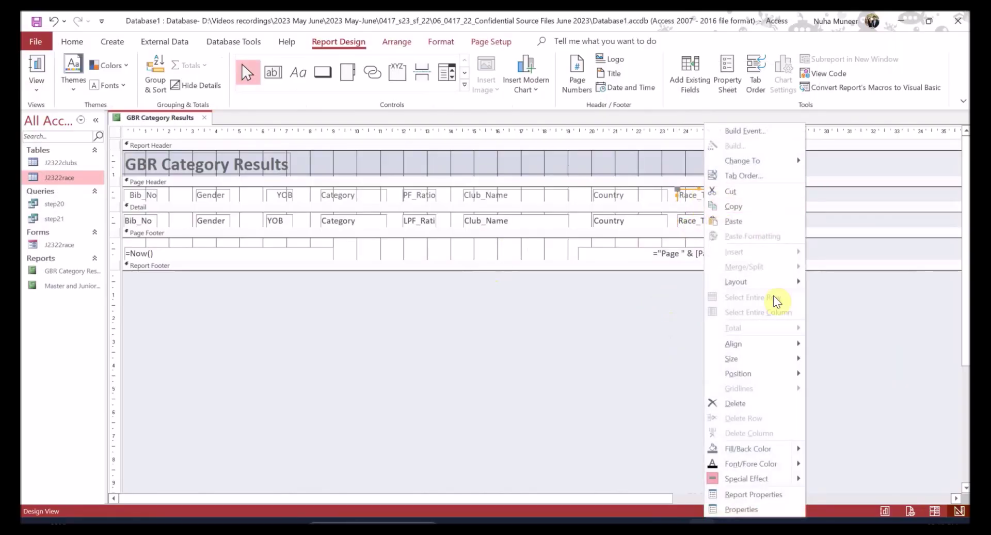
mouse_move(782, 358)
left_click(631, 380)
- Select the Race_Time data box and switch the report to Layout View
left_click(717, 220)
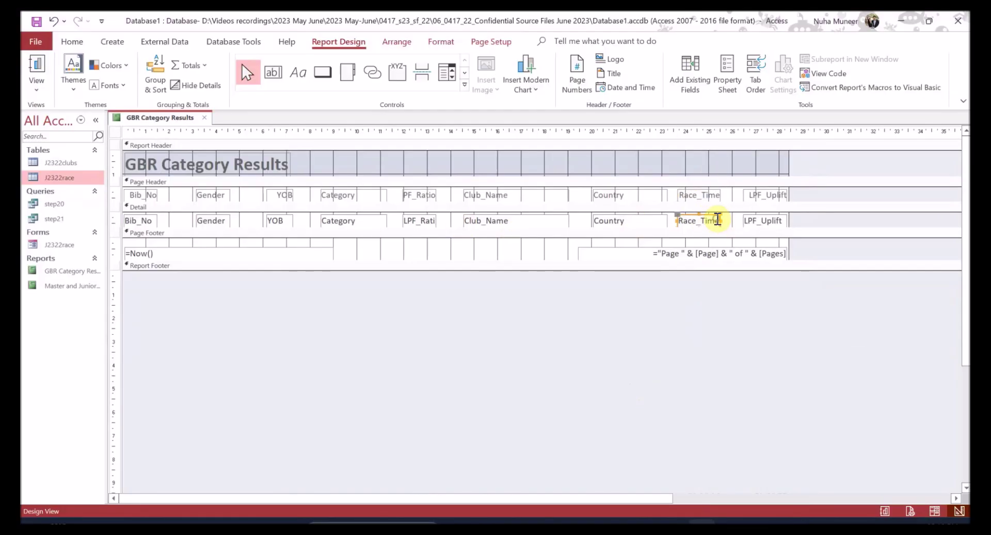
left_click(42, 87)
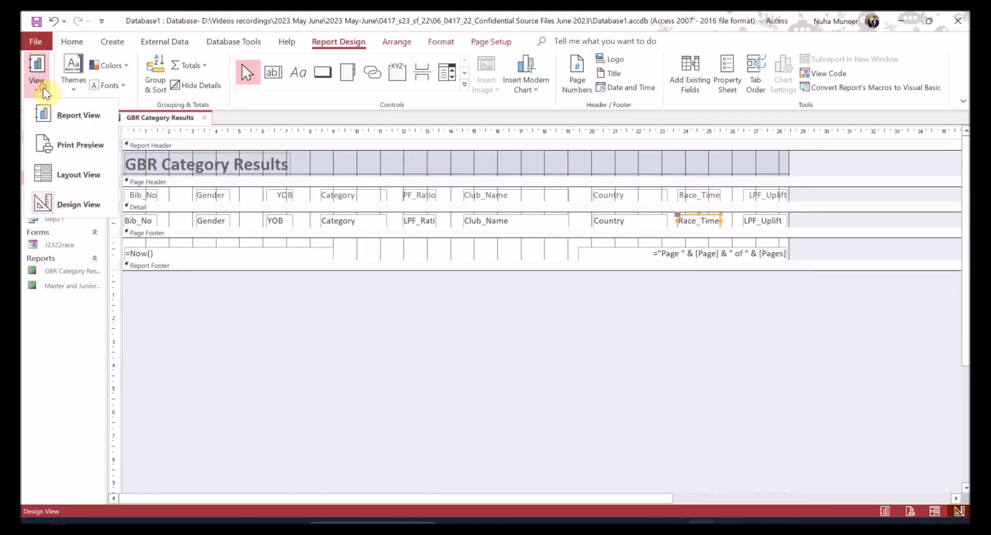
left_click(88, 174)
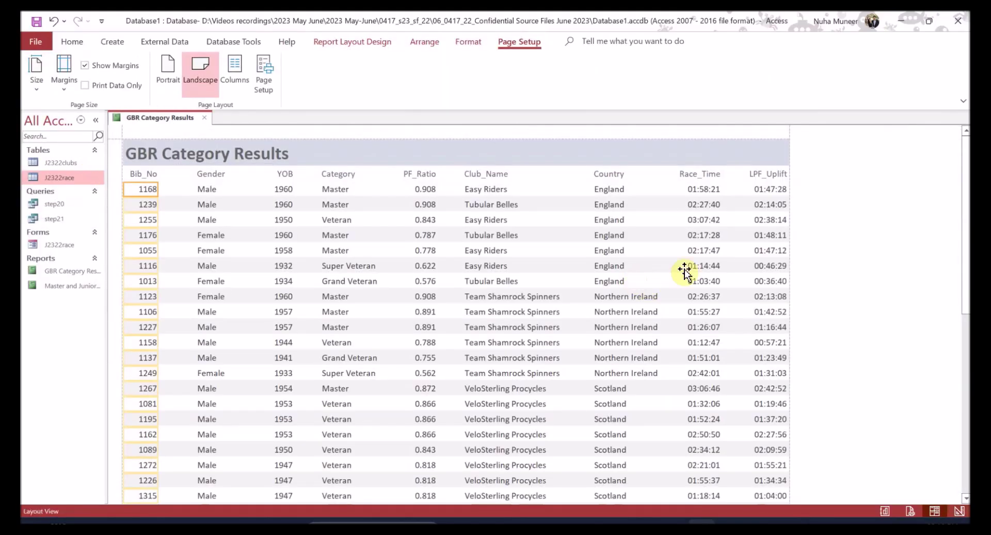
left_click(607, 266)
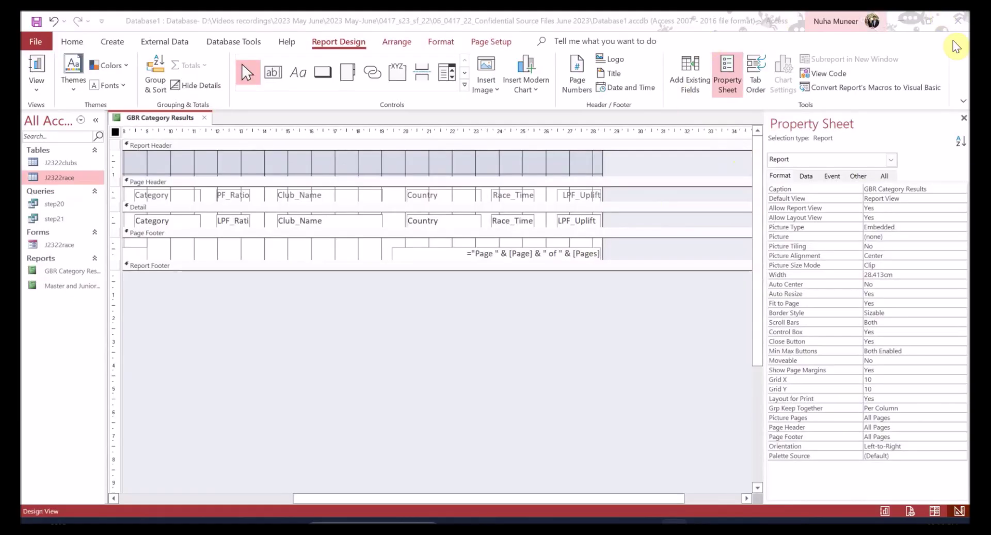
- Add a Count Values total for Race_Time to the report footer
right_click(511, 220)
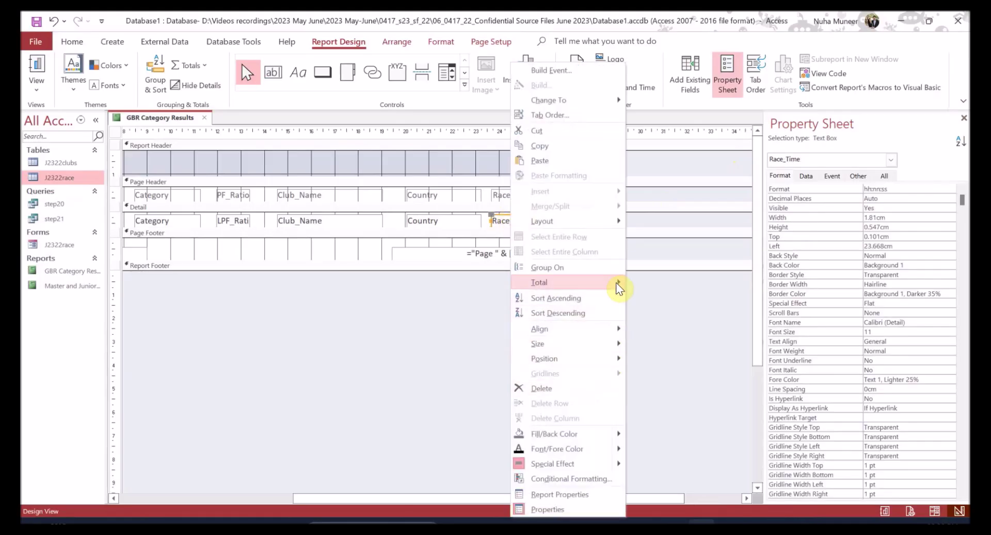
mouse_move(618, 279)
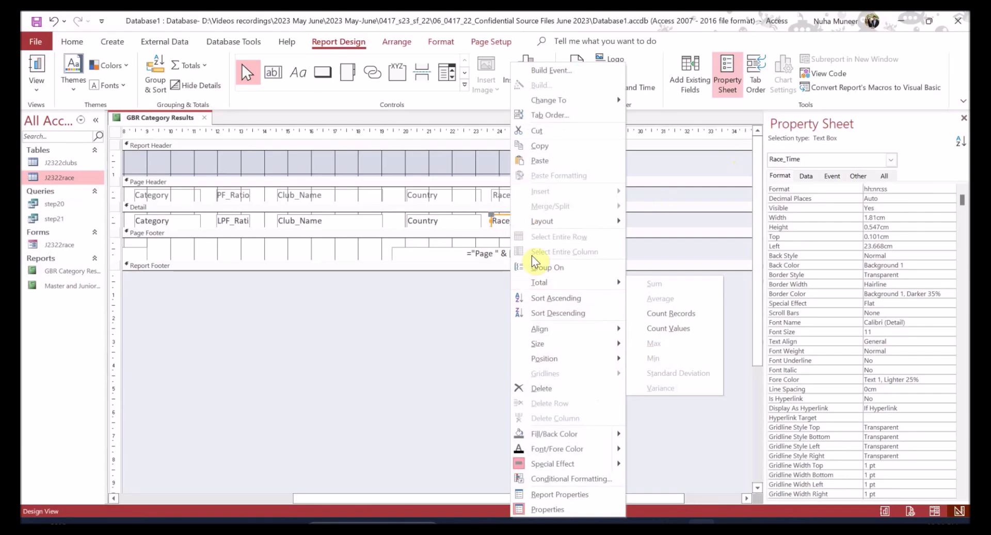
left_click(466, 292)
left_click(513, 222)
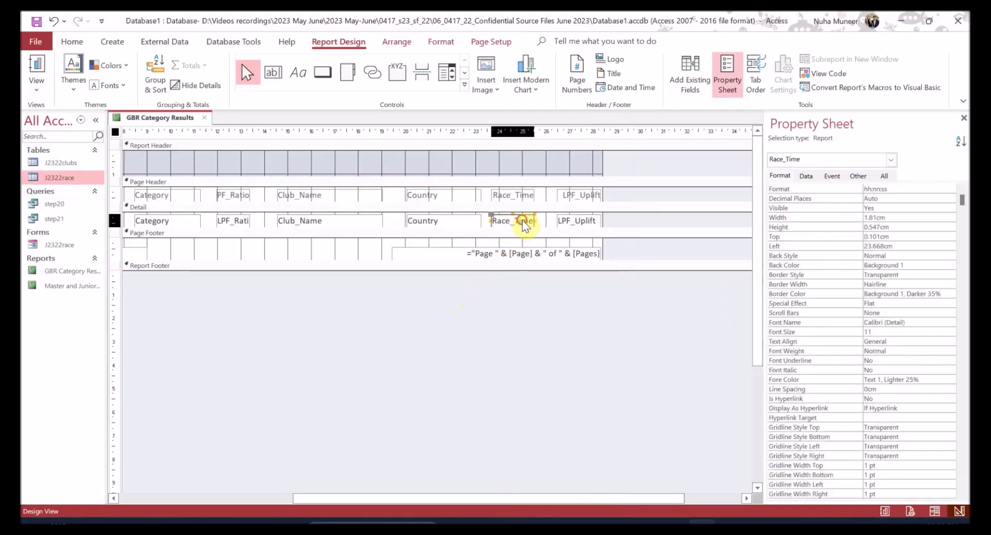
right_click(519, 221)
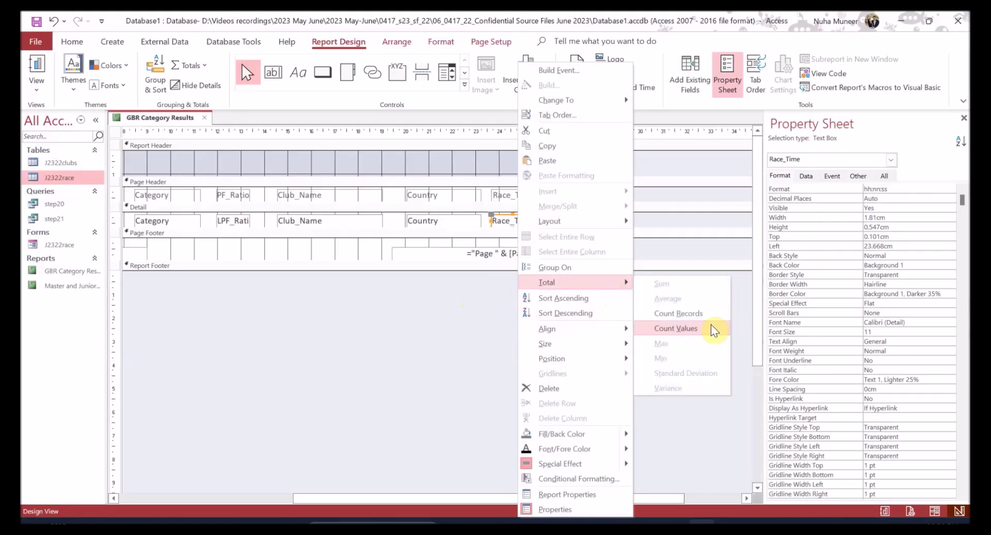
left_click(683, 325)
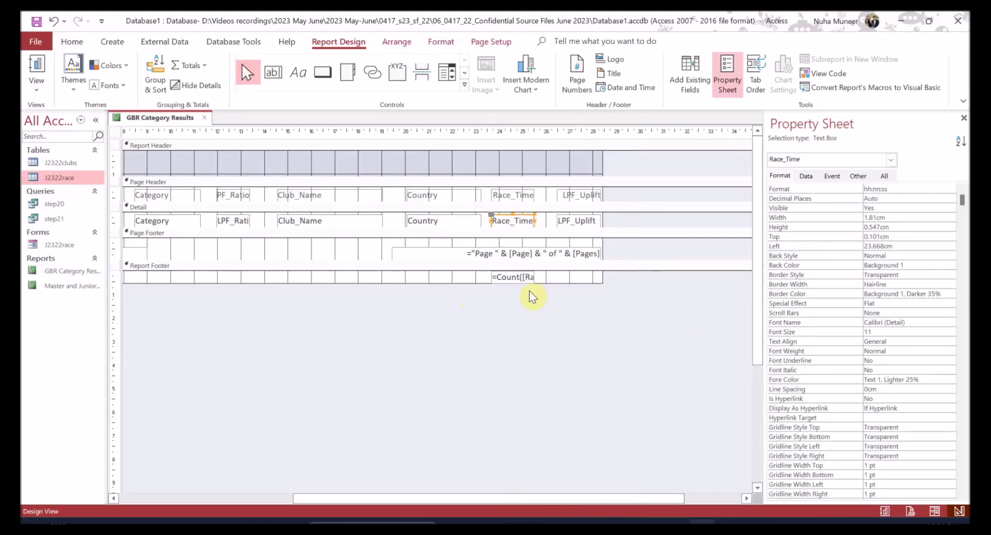
- Change the footer total to =Max([Race_Time]) and view the report with its data
left_click(513, 277)
double_click(515, 278)
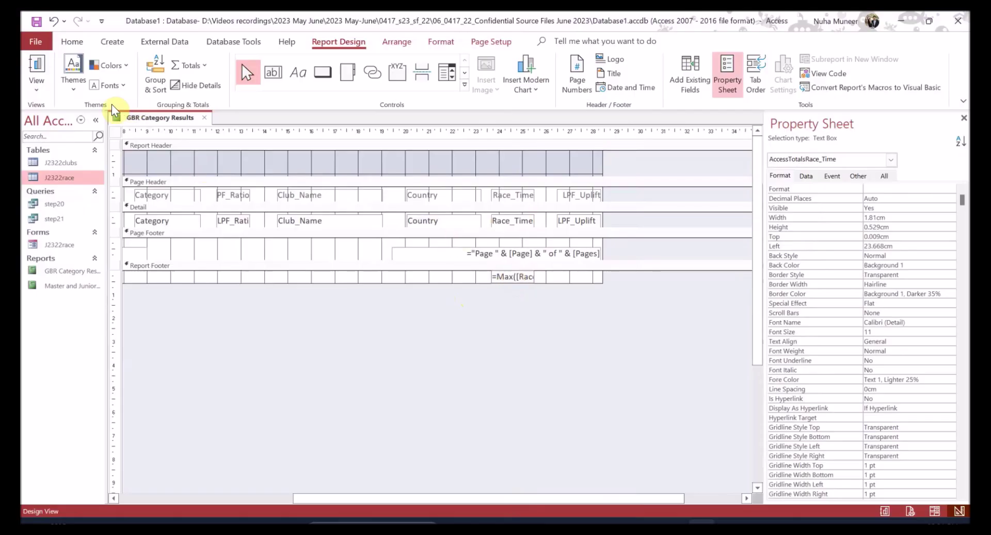
left_click(26, 64)
- Switch the report to Layout View and select the longest-race-time total
scroll(488, 397, "down", 10)
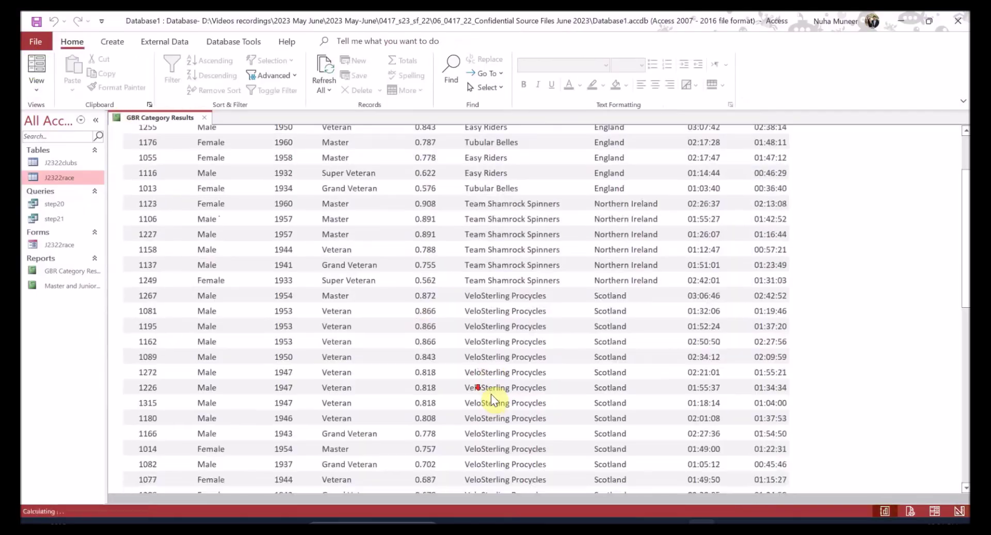
scroll(492, 395, "down", 5)
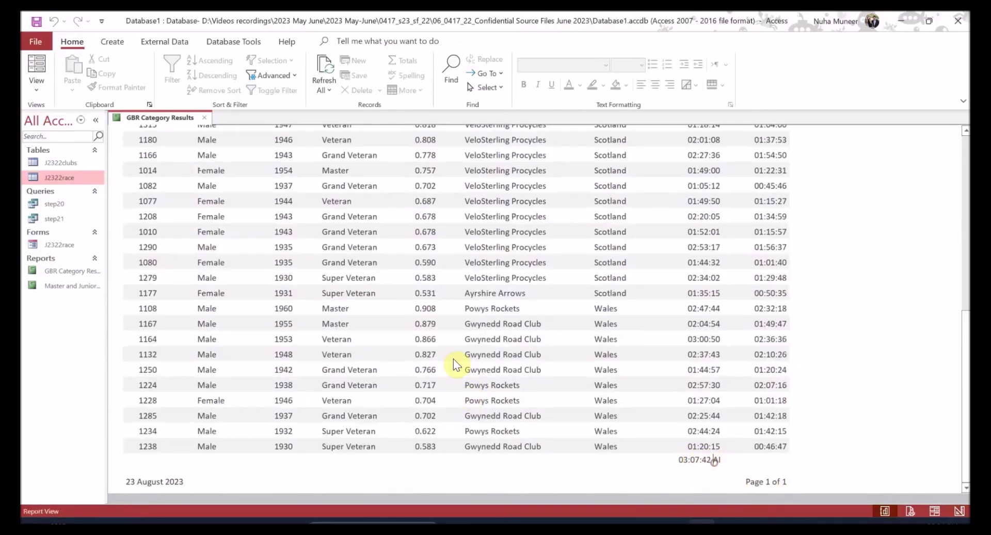
left_click(38, 66)
left_click(45, 92)
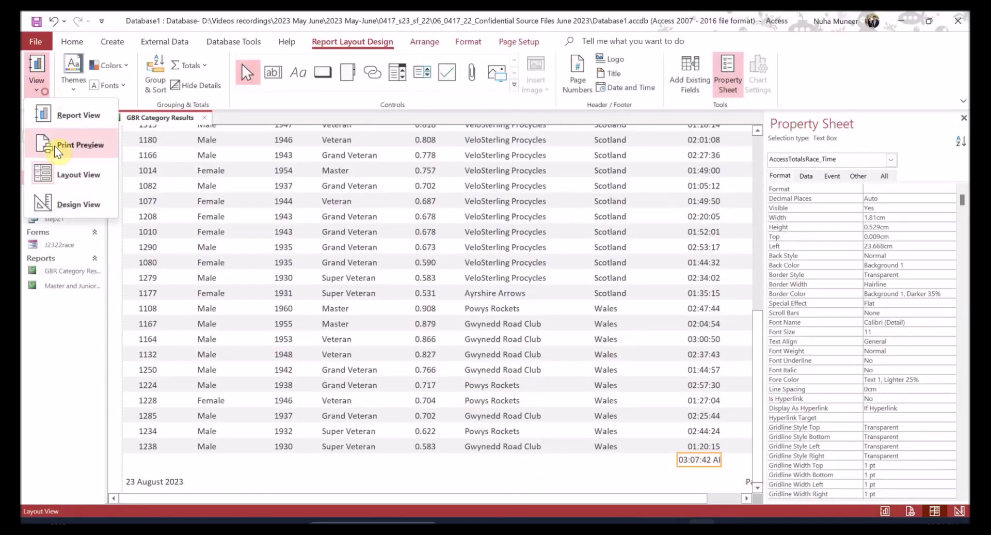
left_click(697, 455)
right_click(701, 461)
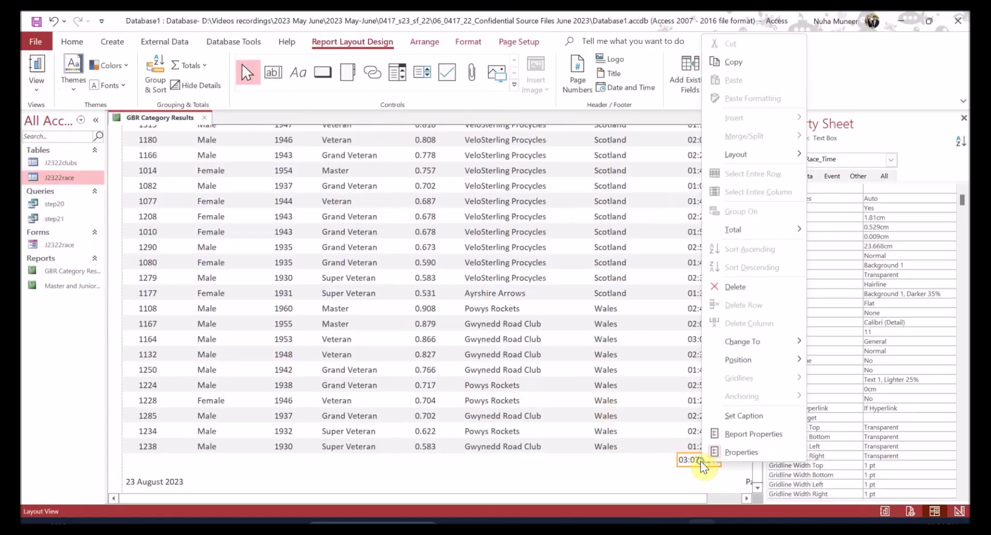
left_click(911, 175)
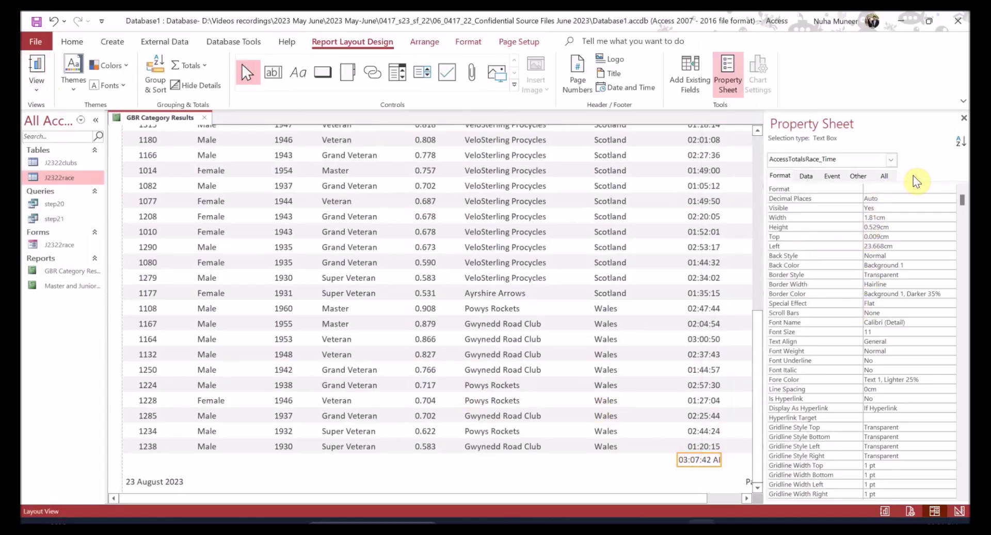
- Set the total's Format property to hh:nn:ss so it shows 03:07:42
left_click(895, 190)
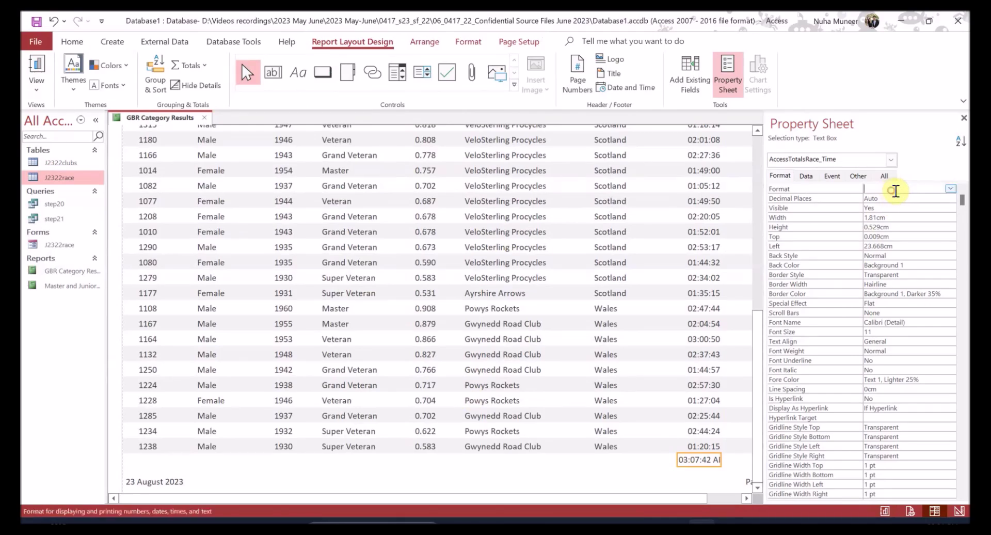
left_click(950, 188)
left_click(950, 188)
type("hh:nn:ss")
key("Return")
- Check the finished report in Report View, then switch to the question paper
left_click(39, 58)
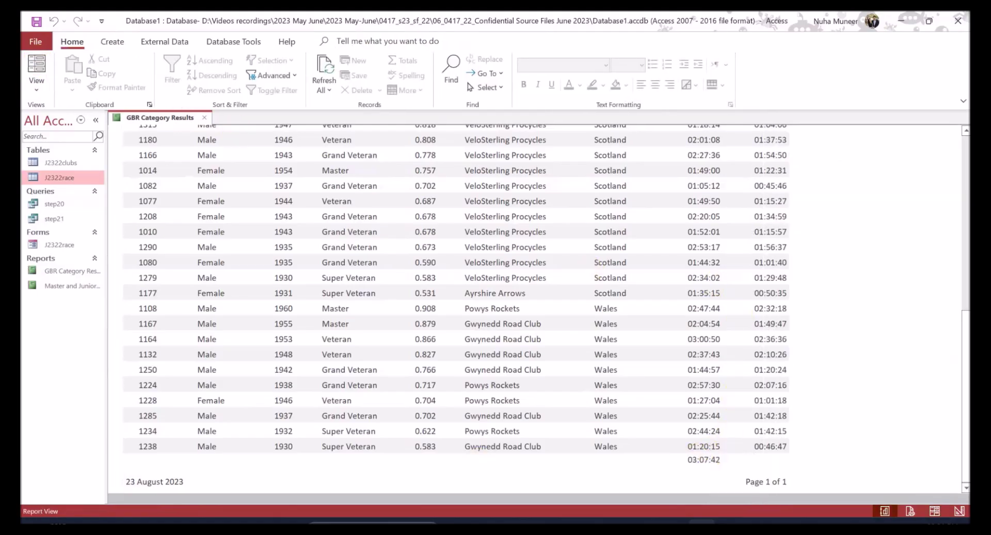
scroll(607, 348, "up", 1)
scroll(608, 347, "down", 1)
key("alt+Tab")
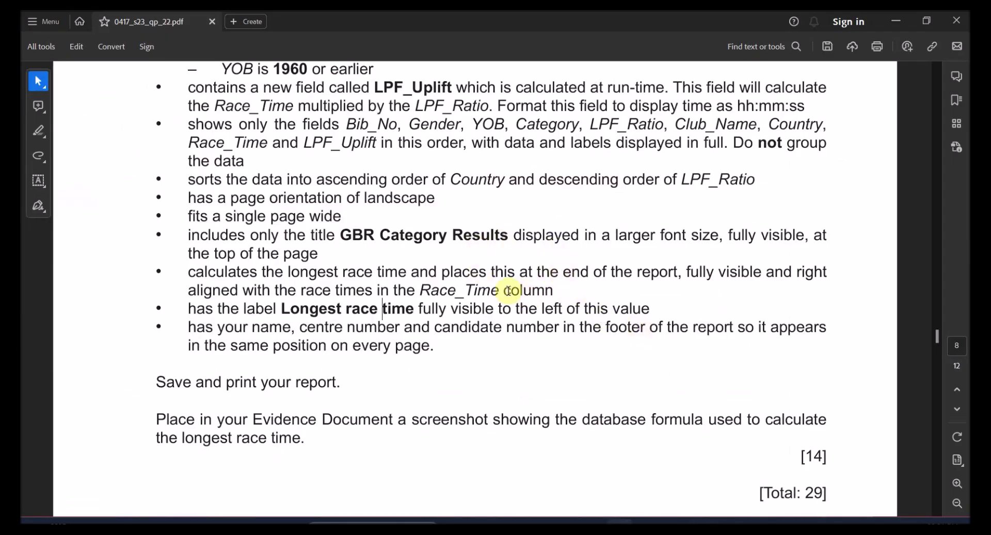
- Highlight Race_Time in the question, then return the Access report to Layout View
left_click_drag(494, 290, 416, 290)
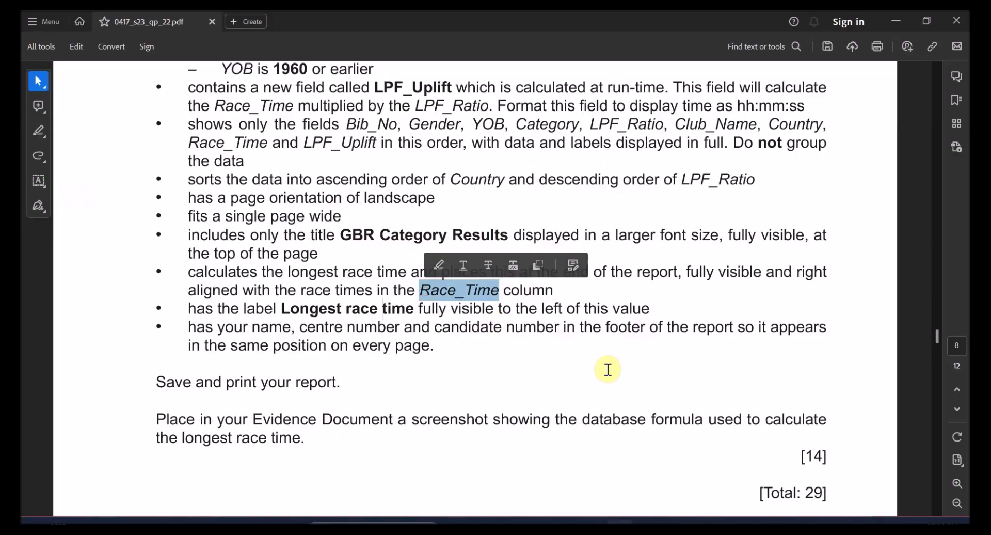
key("alt+Tab")
left_click(36, 88)
left_click(73, 170)
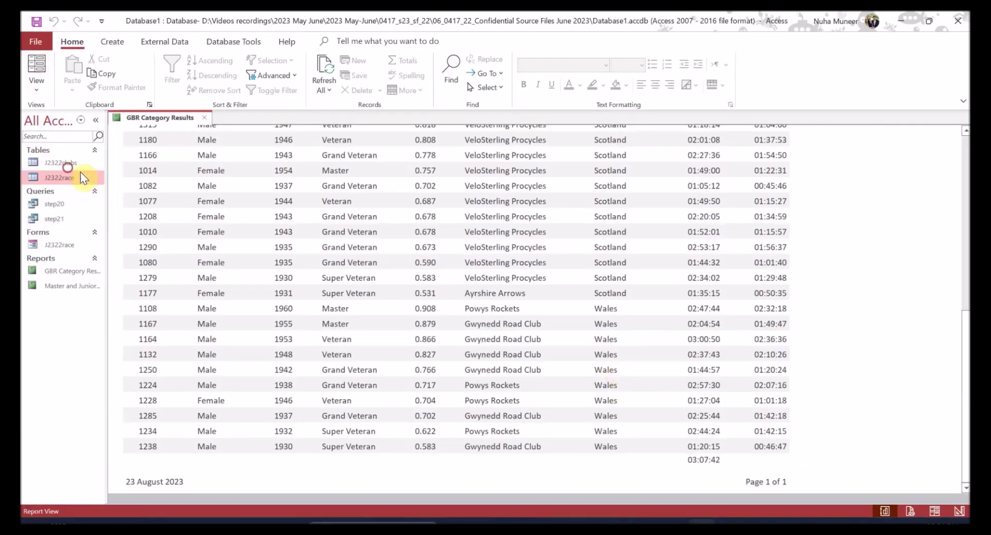
- Close the Property Sheet and highlight the 'Longest race time' label requirement in the question
left_click_drag(679, 498, 700, 498)
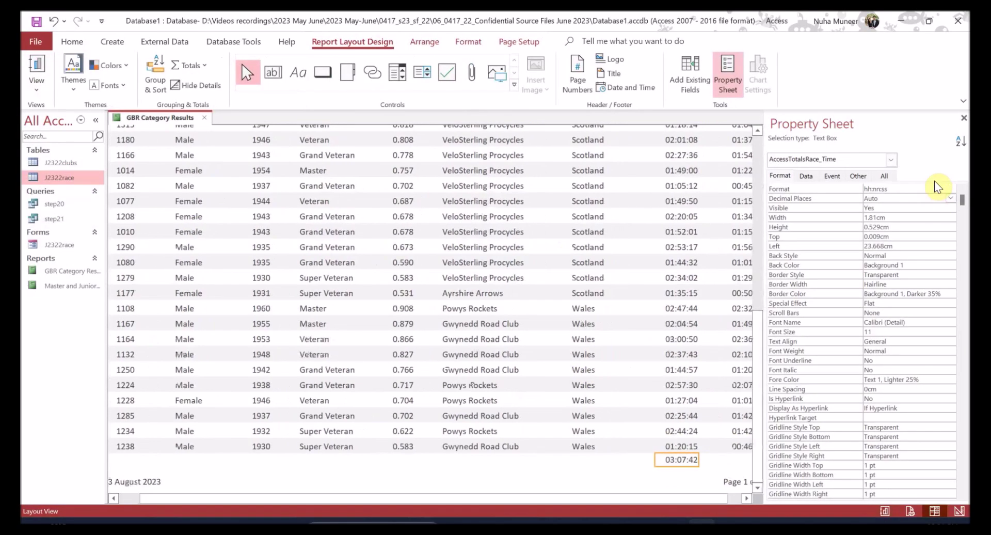
left_click(964, 118)
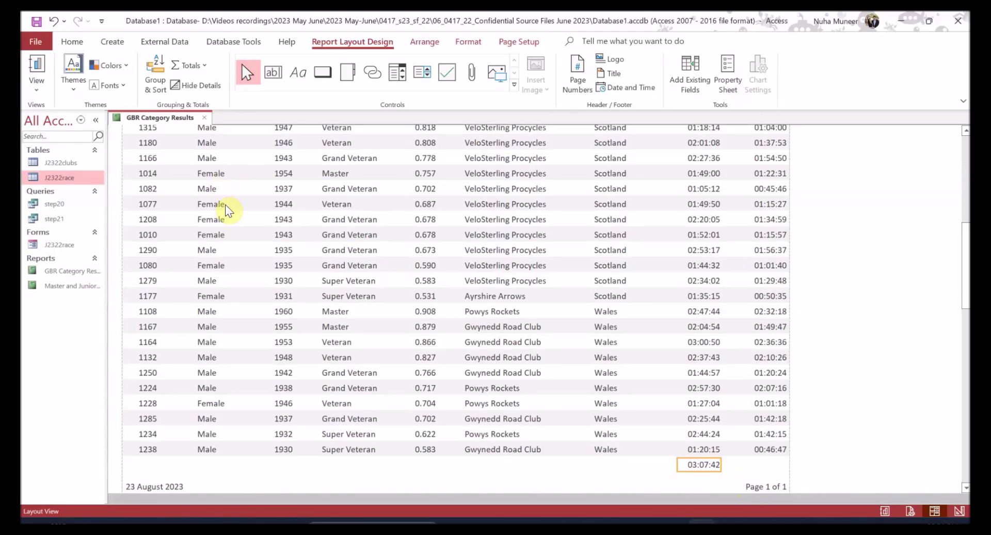
key("alt+Tab")
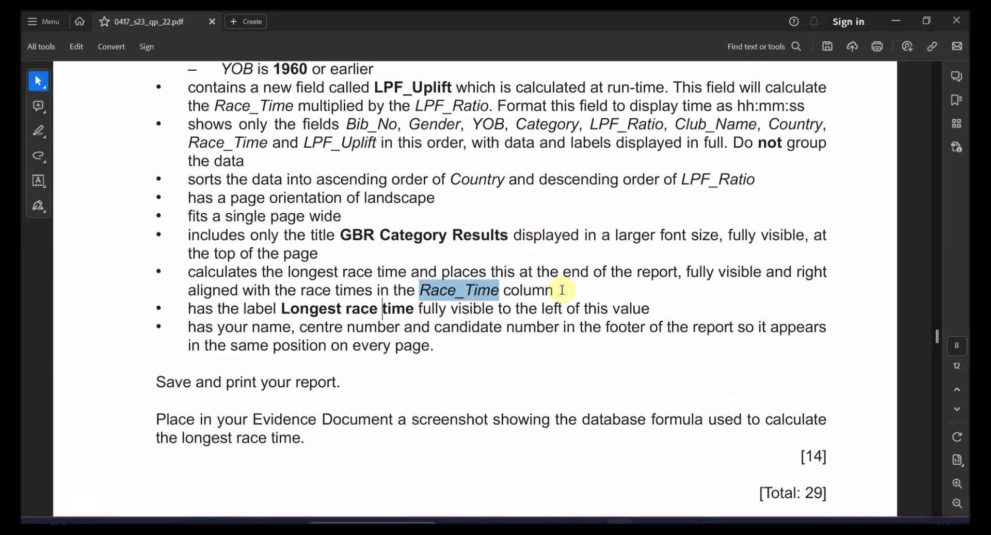
left_click_drag(285, 306, 414, 310)
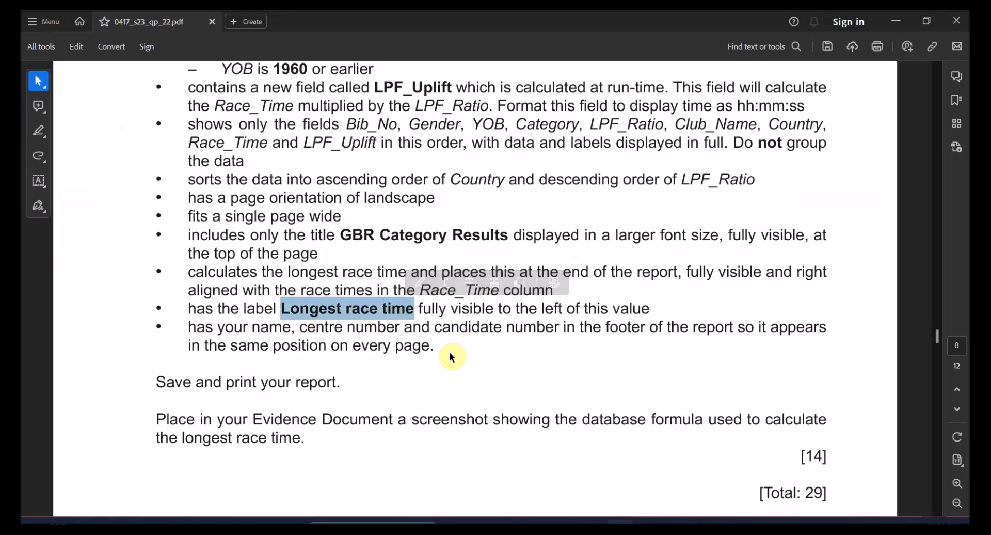
- Note the 'left of' wording in the question and switch the report to Design View
left_click_drag(542, 308, 579, 310)
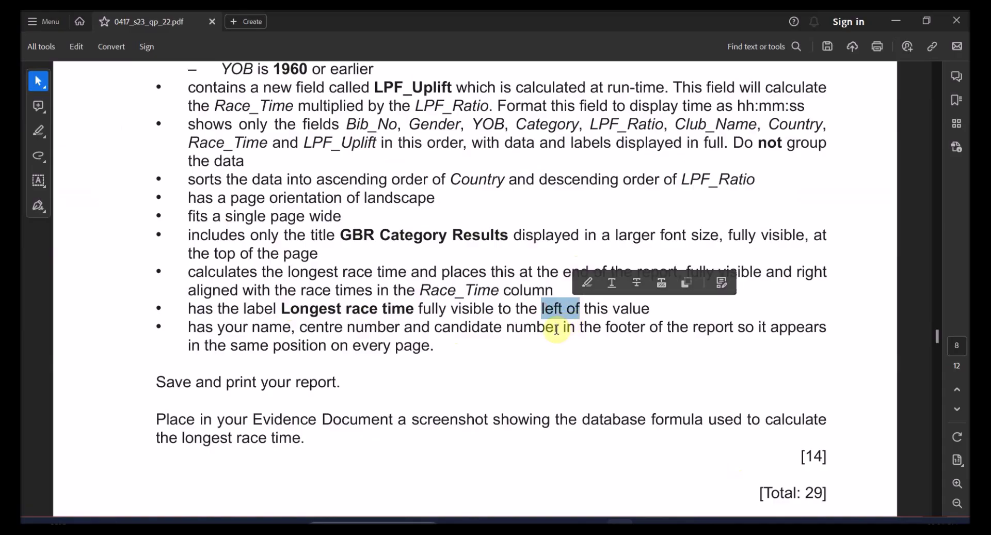
key("alt+Tab")
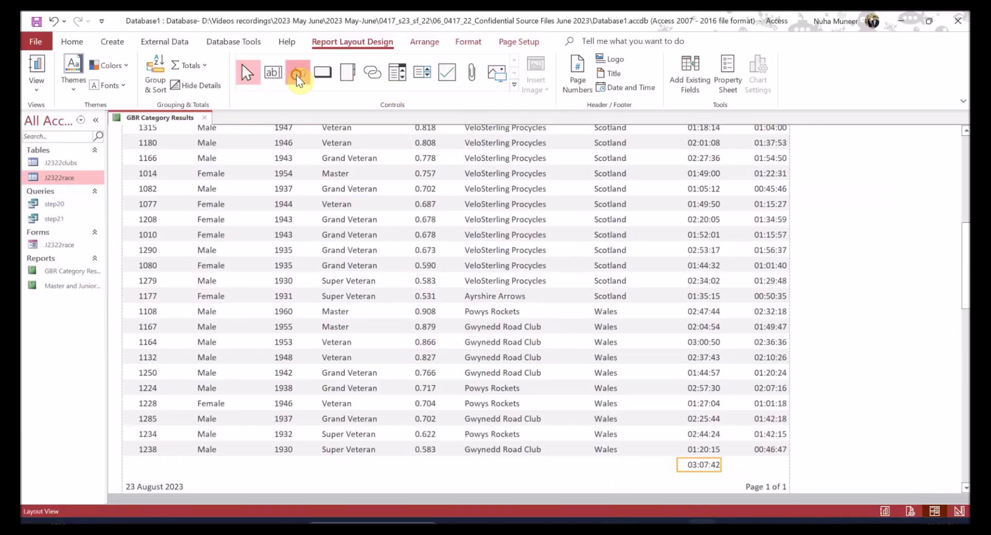
left_click(297, 73)
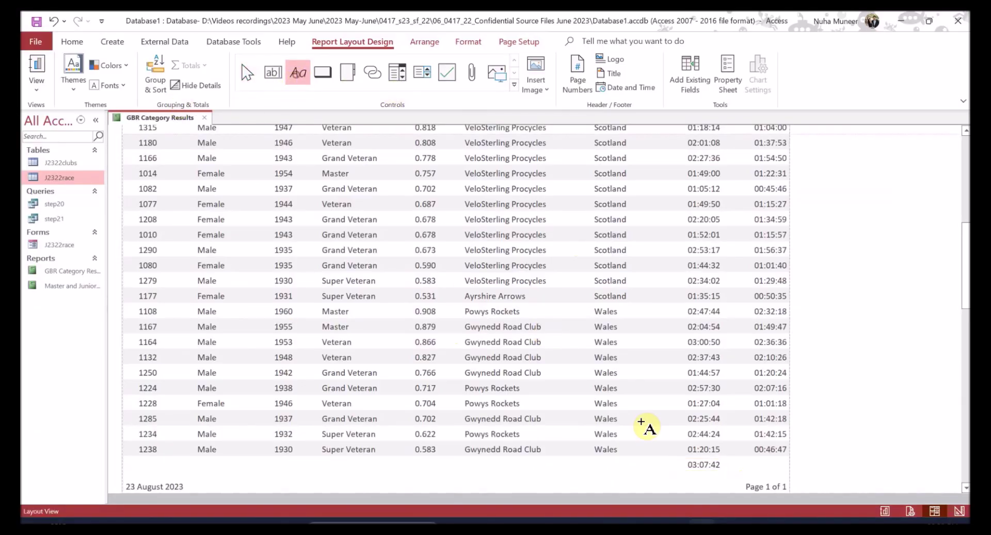
left_click(604, 472)
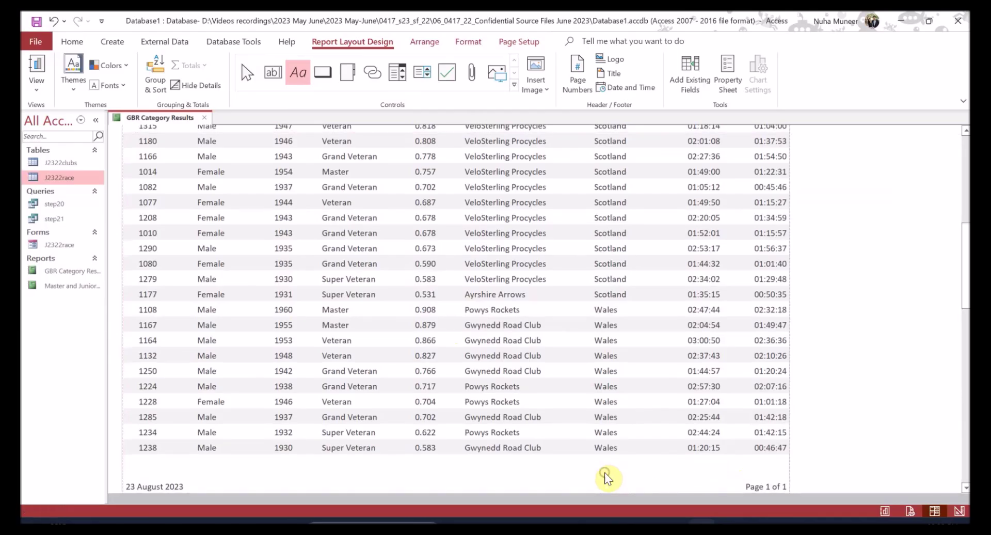
left_click(647, 466)
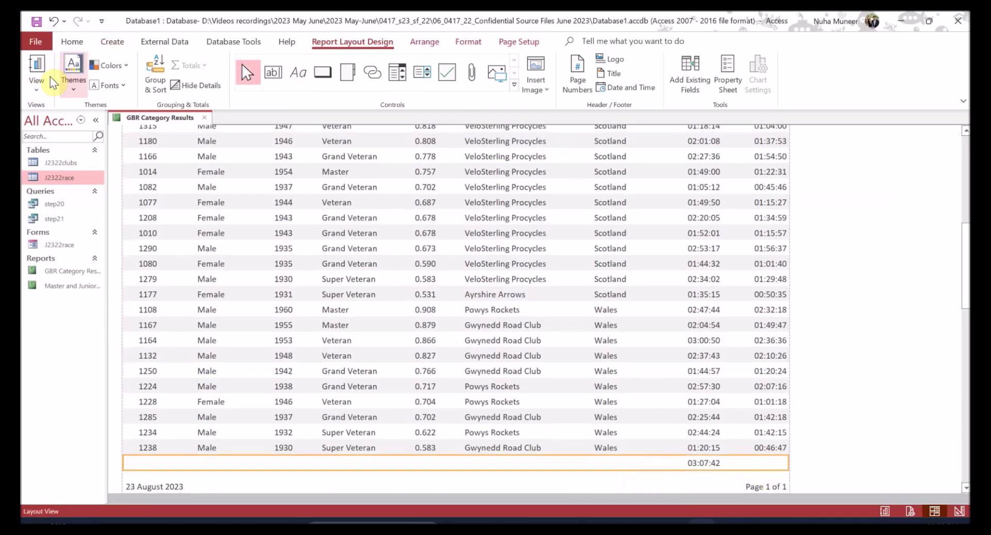
left_click(36, 83)
left_click(76, 193)
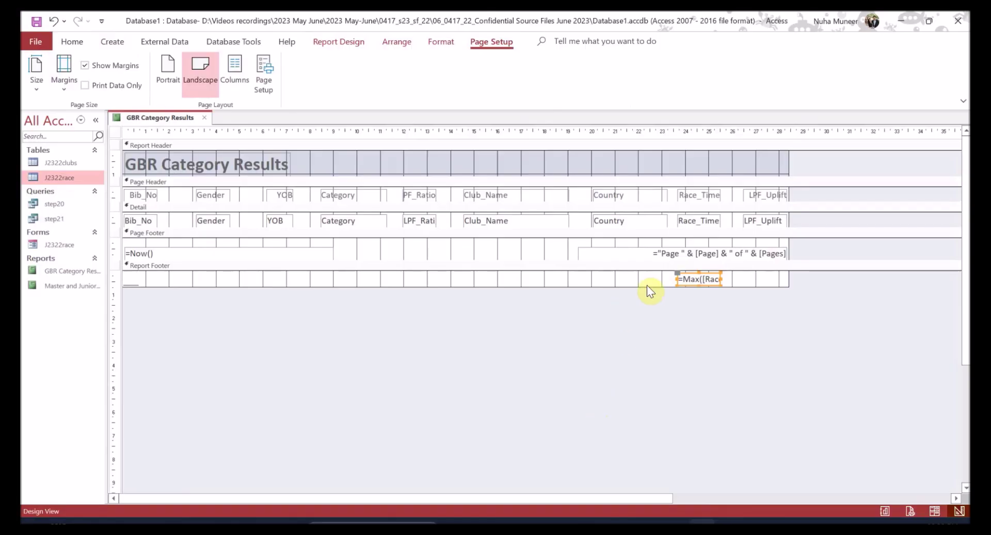
- Draw a 'Longest race time' label left of the Max total and align it
left_click(339, 42)
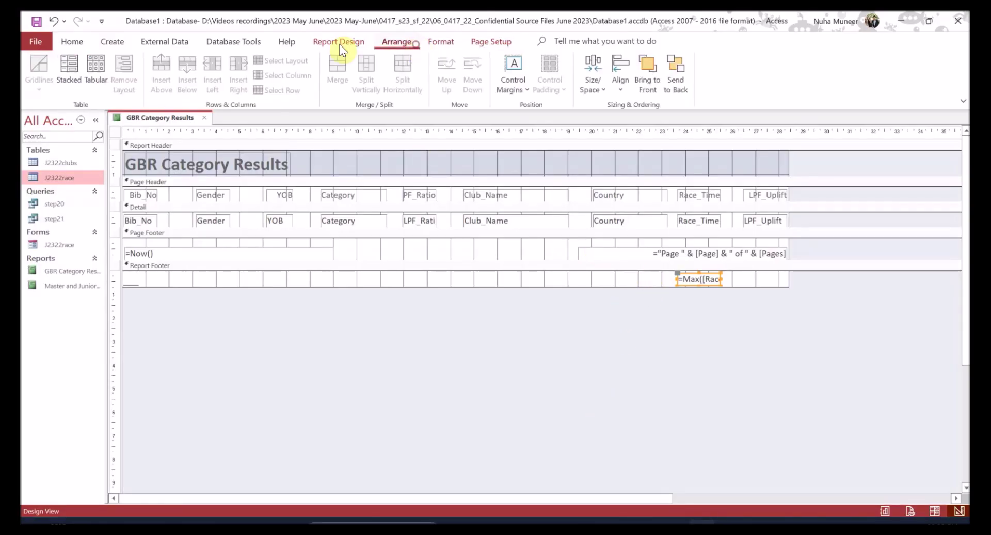
left_click(298, 72)
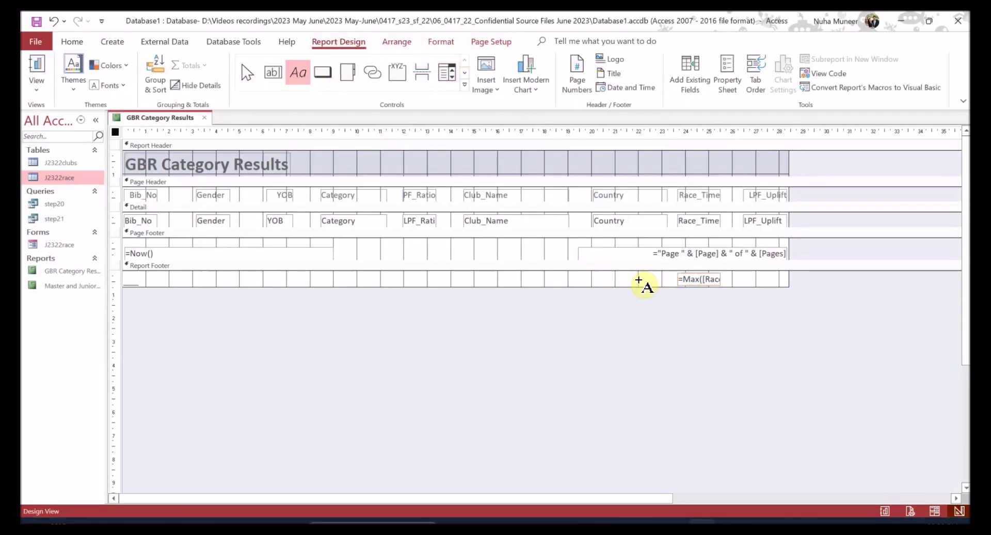
left_click_drag(669, 275, 558, 288)
left_click(462, 330)
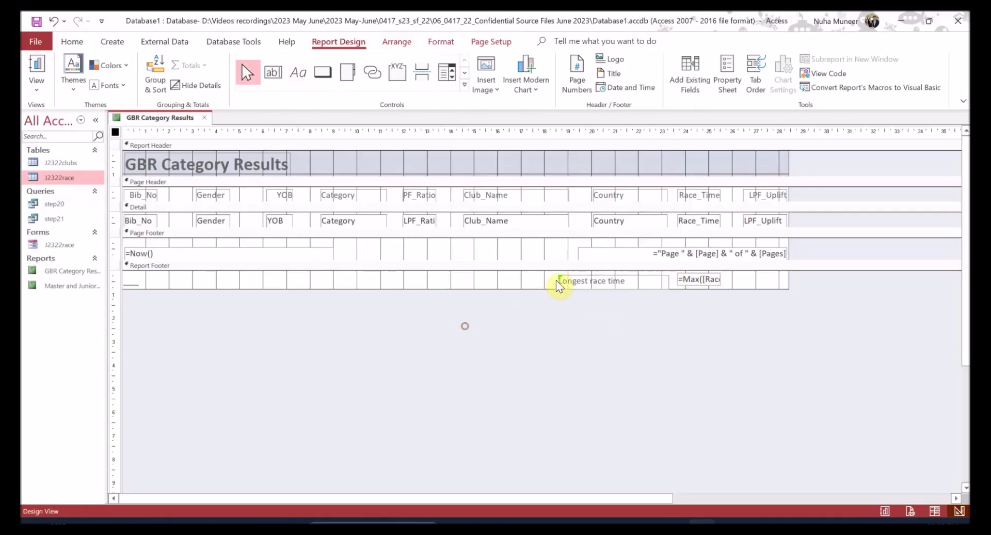
left_click(580, 282)
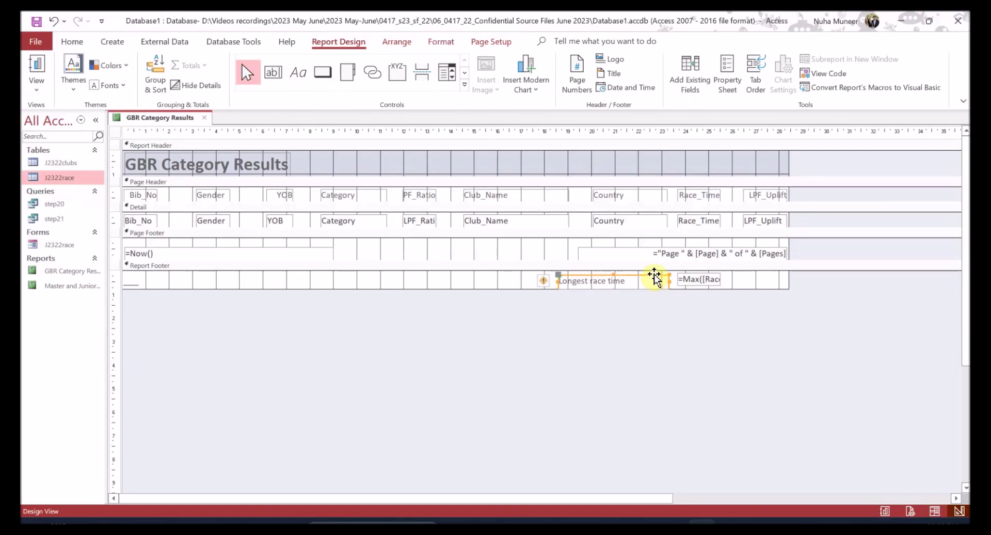
left_click_drag(656, 279, 661, 277)
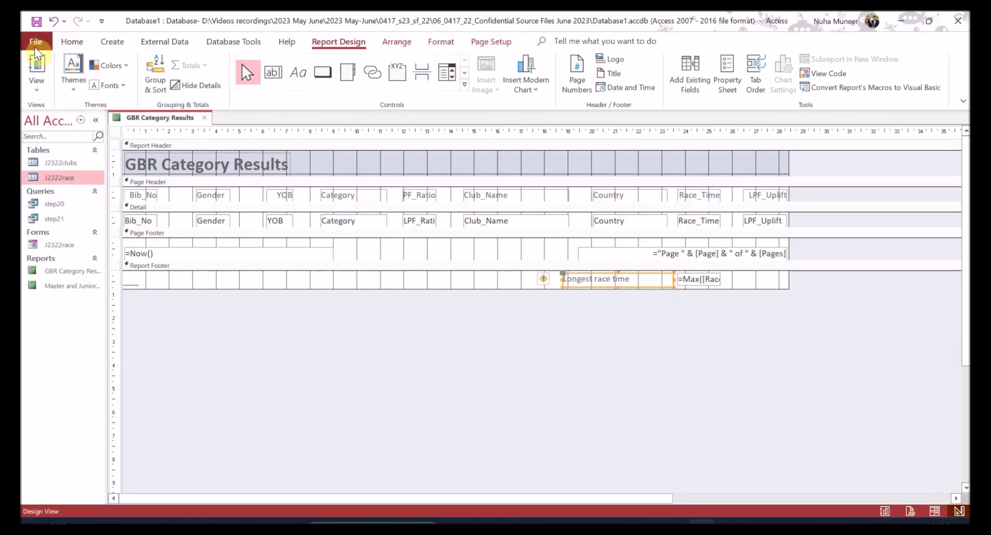
- In Layout View, narrow the Longest race time label beside the 03:07:42 total
left_click(36, 83)
left_click(71, 169)
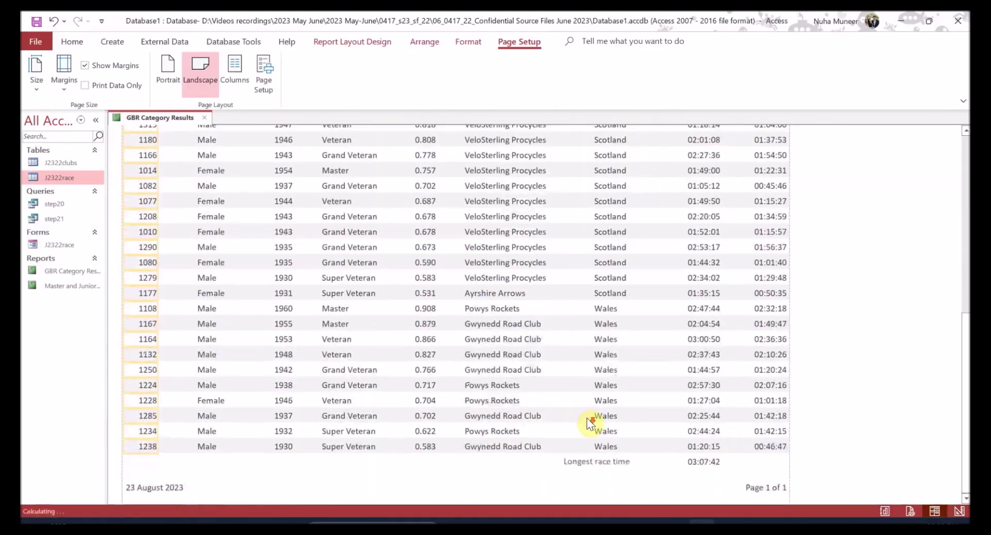
left_click(619, 463)
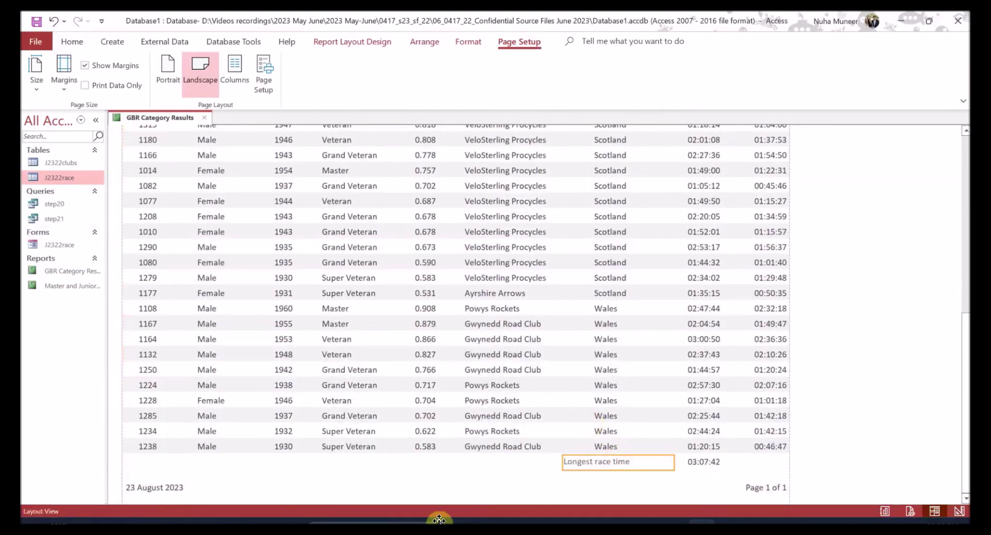
left_click_drag(673, 463, 633, 463)
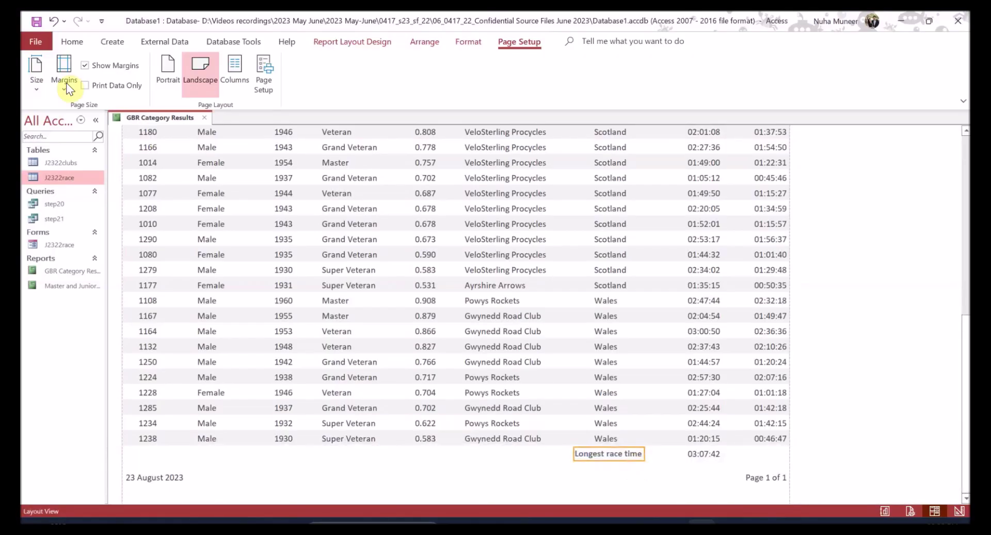
- Highlight the page-footer requirement and its 'same position on every page' wording in the question
key("alt+Tab")
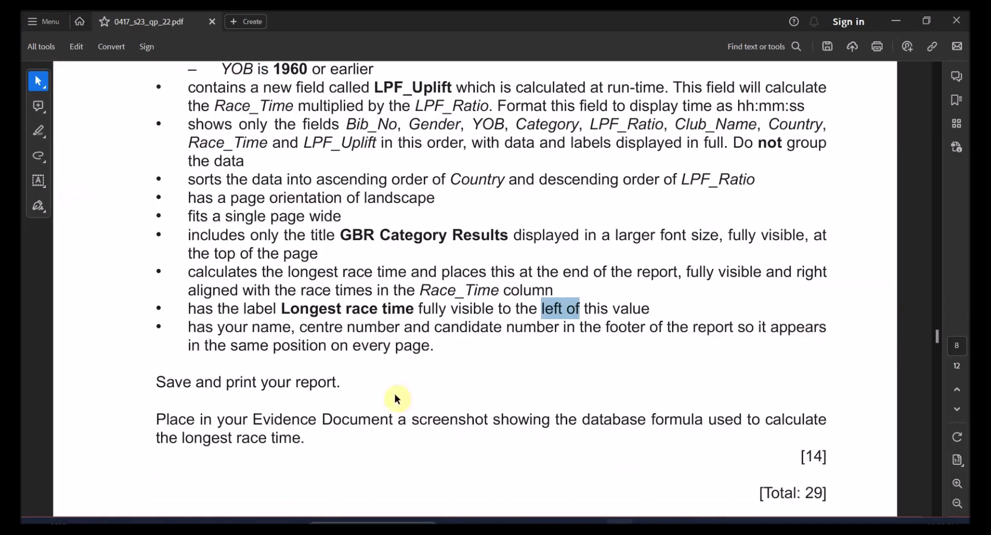
left_click_drag(217, 327, 734, 329)
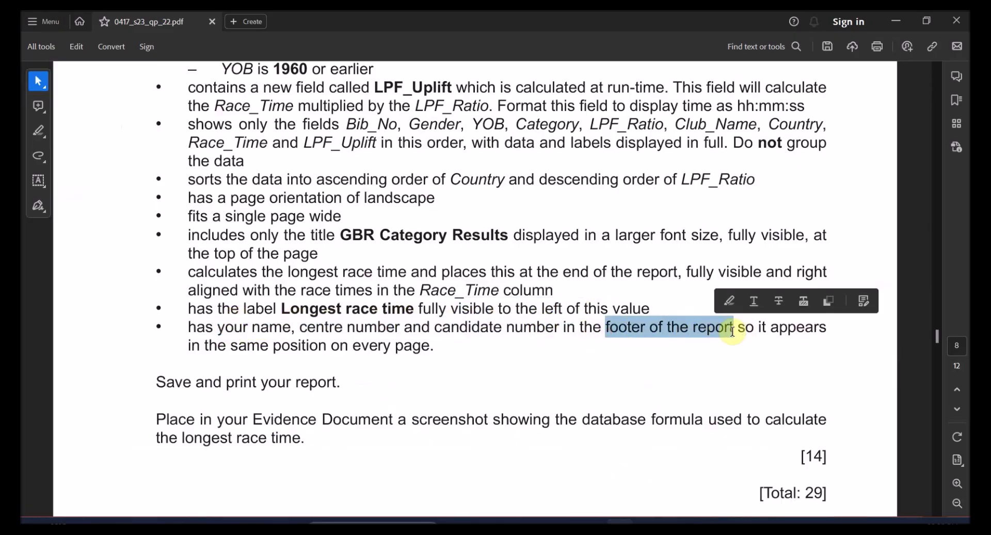
left_click(279, 349)
left_click_drag(279, 349, 368, 352)
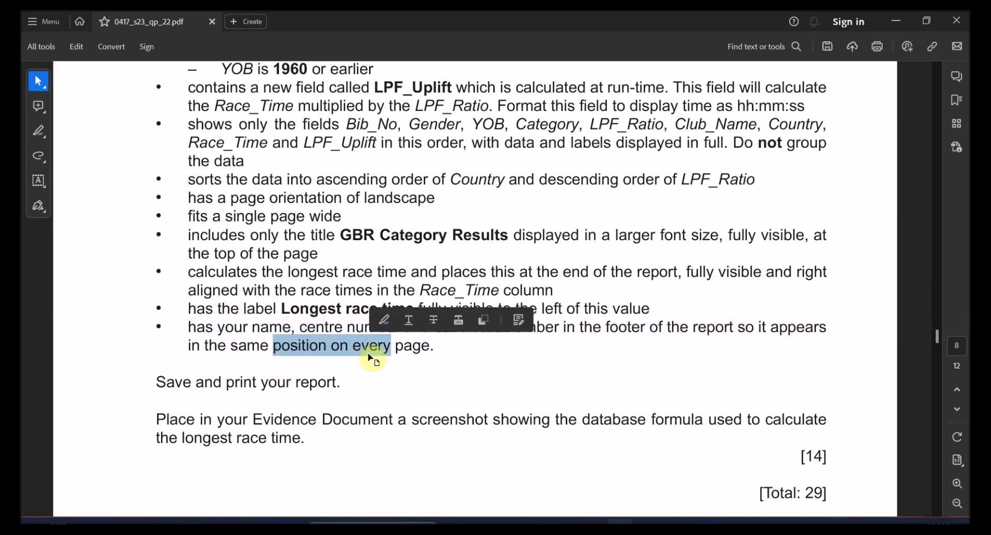
key("alt+Tab")
- In Design View, draw a page-footer label and type the candidate's name and numbers
left_click(72, 41)
left_click(31, 95)
left_click(84, 204)
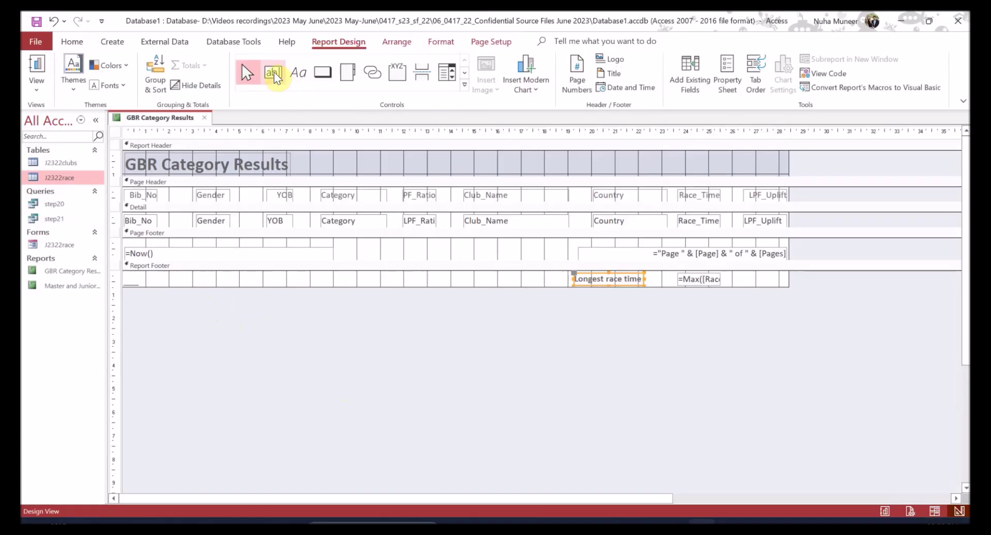
left_click(298, 68)
left_click_drag(524, 243, 345, 255)
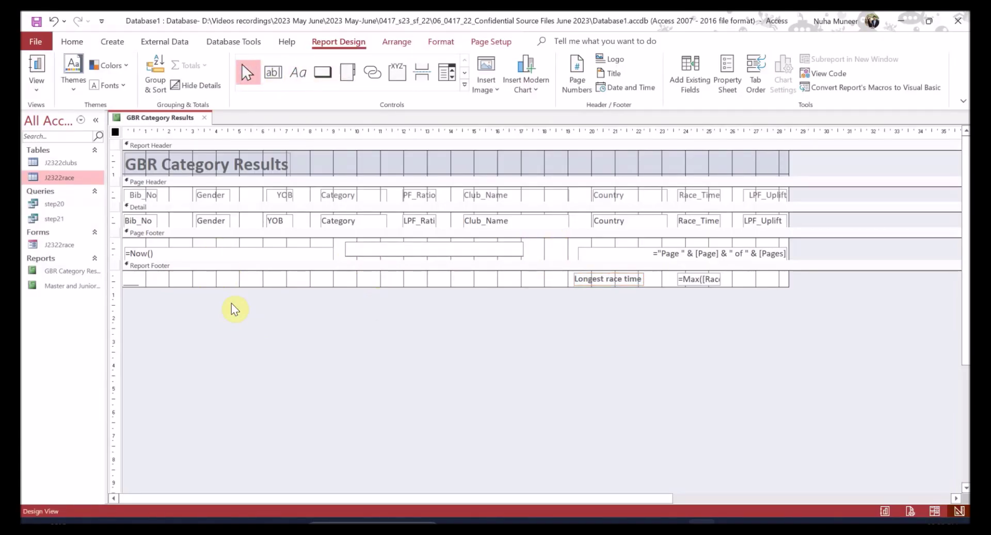
- Check the page footer in Report View, then return to the question paper
left_click(36, 67)
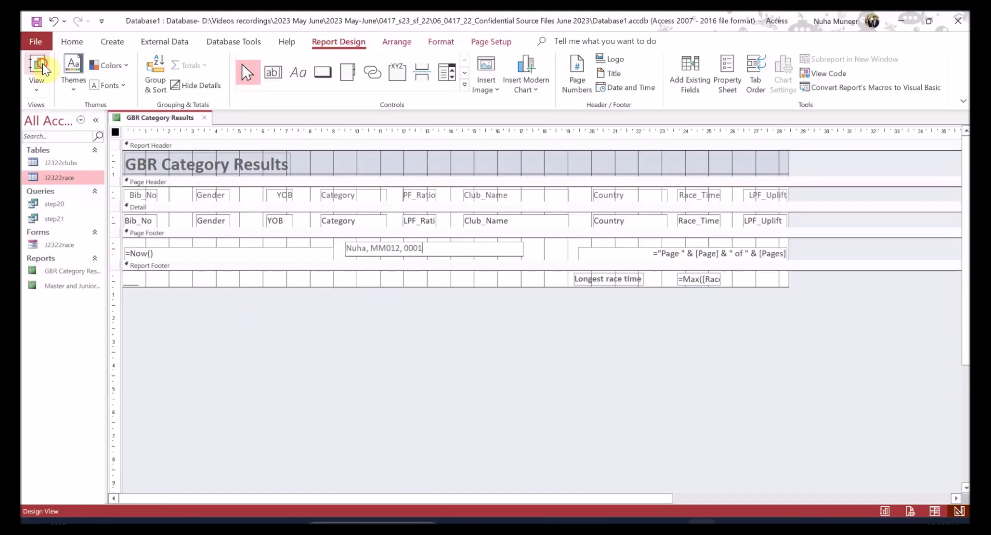
scroll(380, 446, "down", 3)
scroll(380, 445, "down", 6)
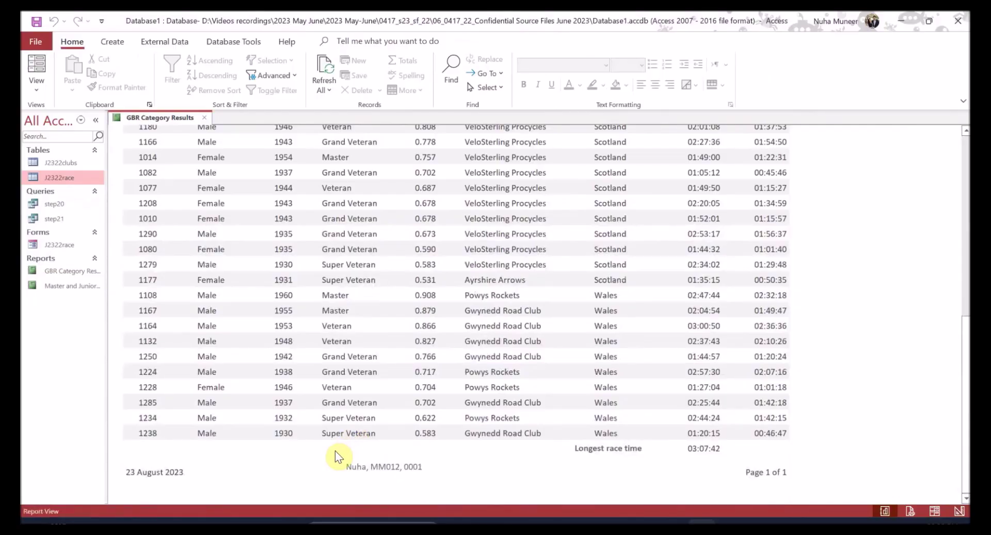
mouse_move(679, 519)
left_click(658, 491)
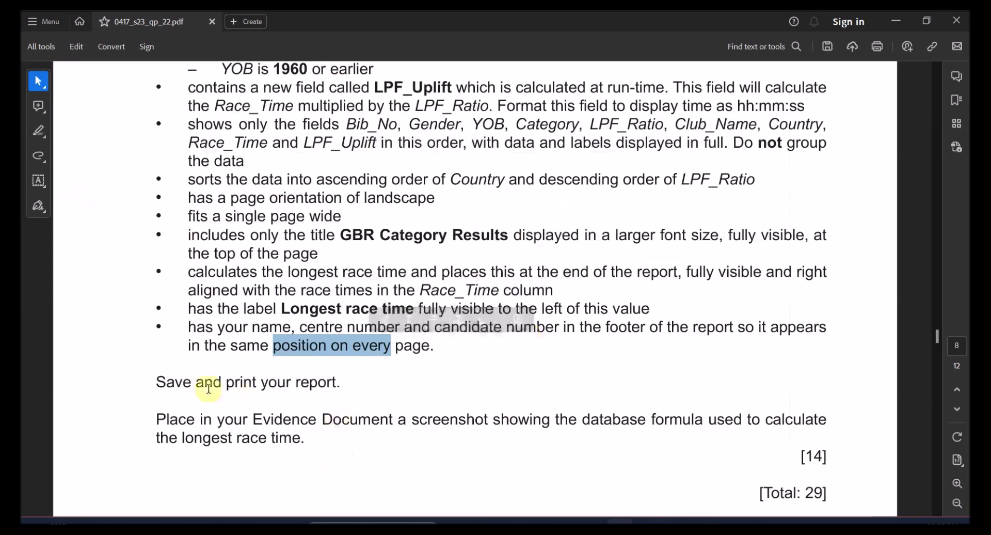
- Highlight the save/print and formula screenshot requirements in the question
left_click_drag(196, 382, 291, 382)
left_click_drag(217, 419, 309, 419)
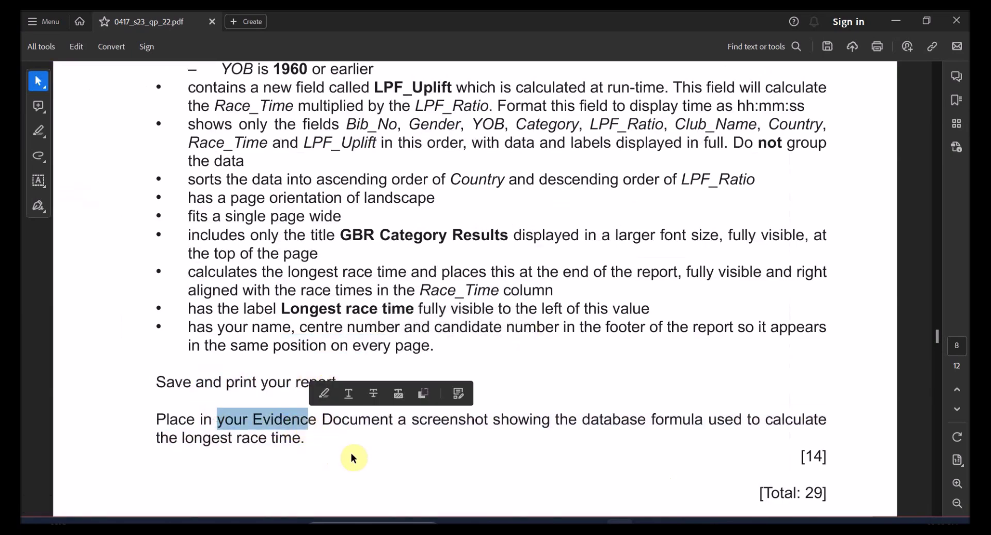
scroll(378, 456, "down", 1)
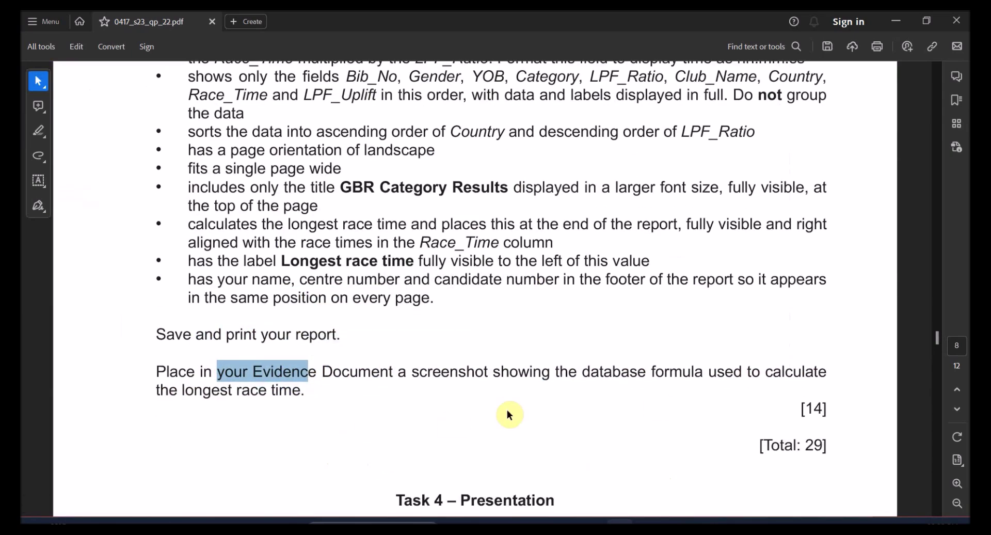
left_click_drag(747, 372, 827, 371)
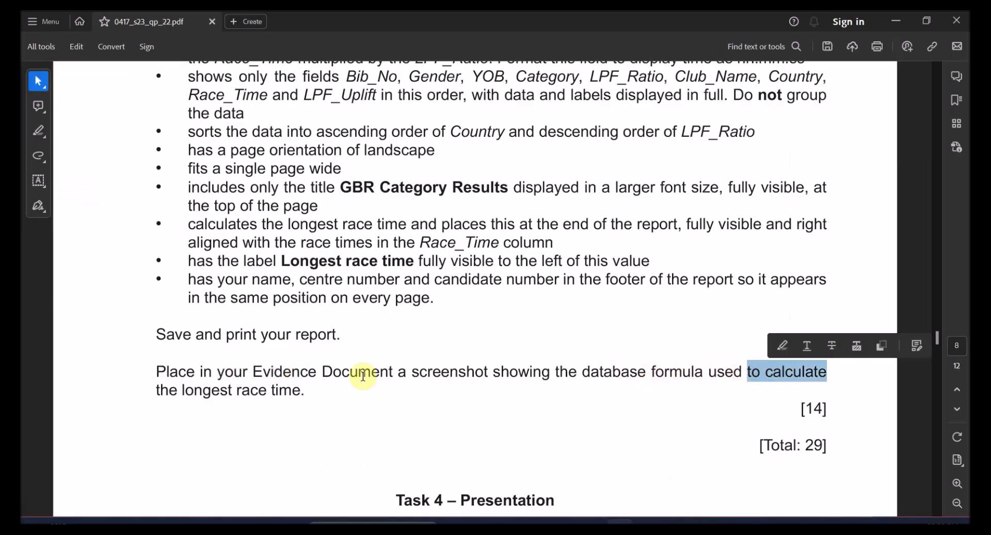
left_click_drag(181, 390, 306, 390)
key("alt+Tab")
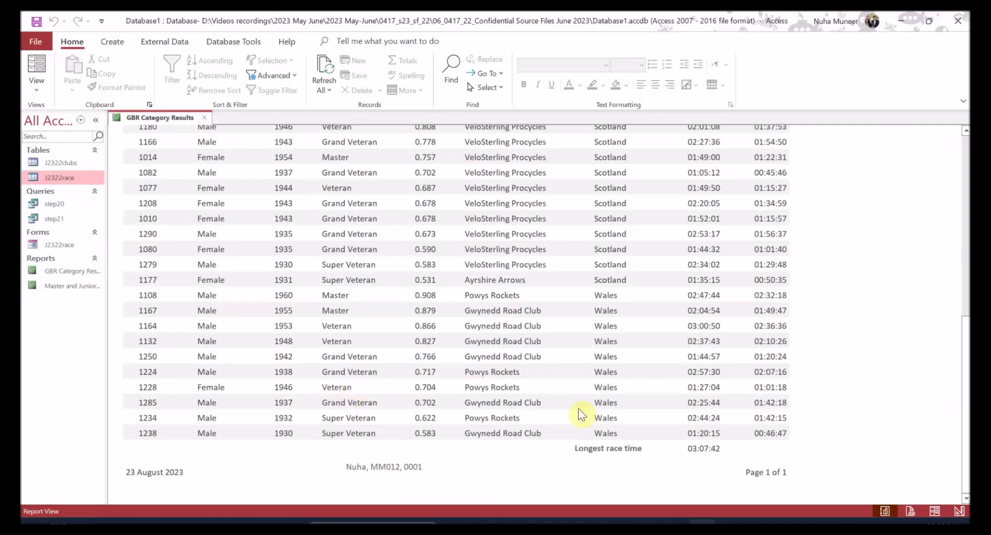
- In Design View, widen the =Max([Race_Time]) text box so the formula is fully readable
left_click(49, 90)
left_click(64, 201)
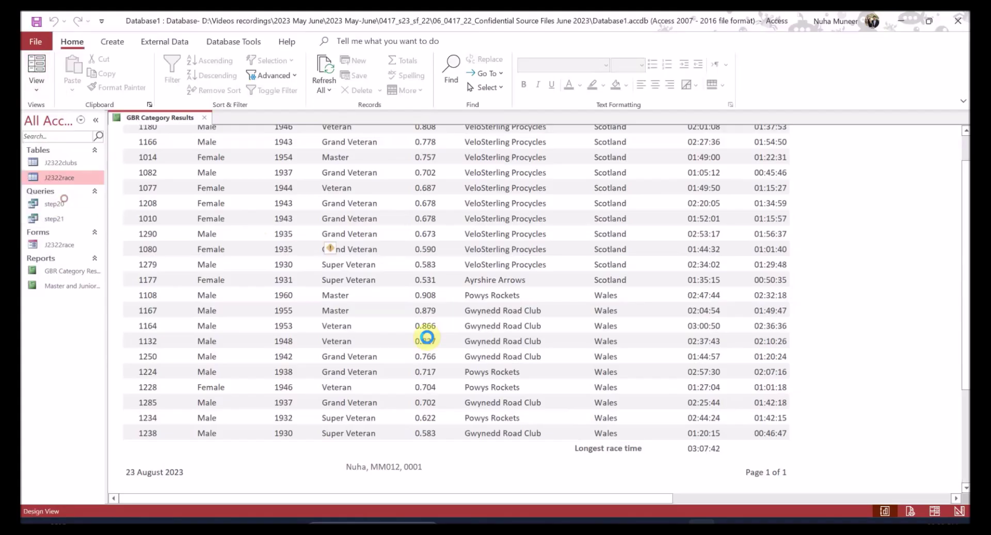
left_click(718, 279)
left_click_drag(720, 280, 759, 280)
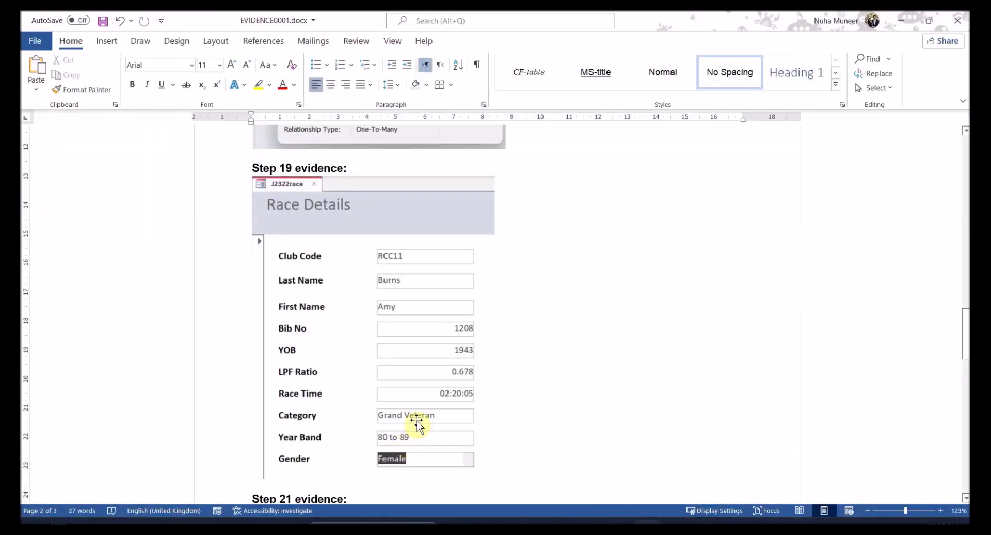
scroll(413, 418, "down", 5)
- Paste the Max formula screenshot under Step 21 evidence and move Step 21 to a new page
scroll(343, 226, "down", 3)
scroll(294, 215, "up", 2)
left_click(295, 201)
key("ctrl+v")
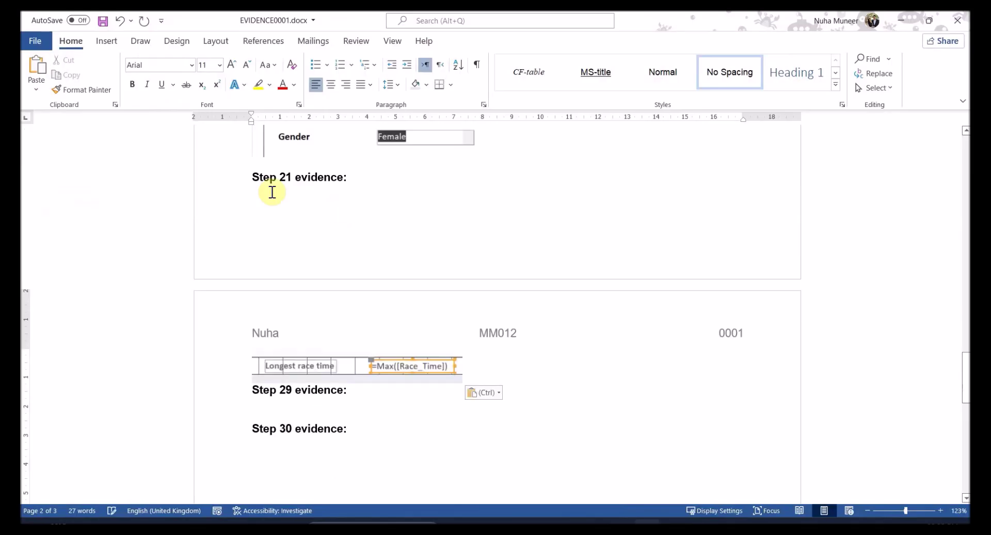
left_click(255, 180)
key("ctrl+Return")
- Remove the blank line above the screenshot and add spacing before Step 29 evidence
left_click(275, 377)
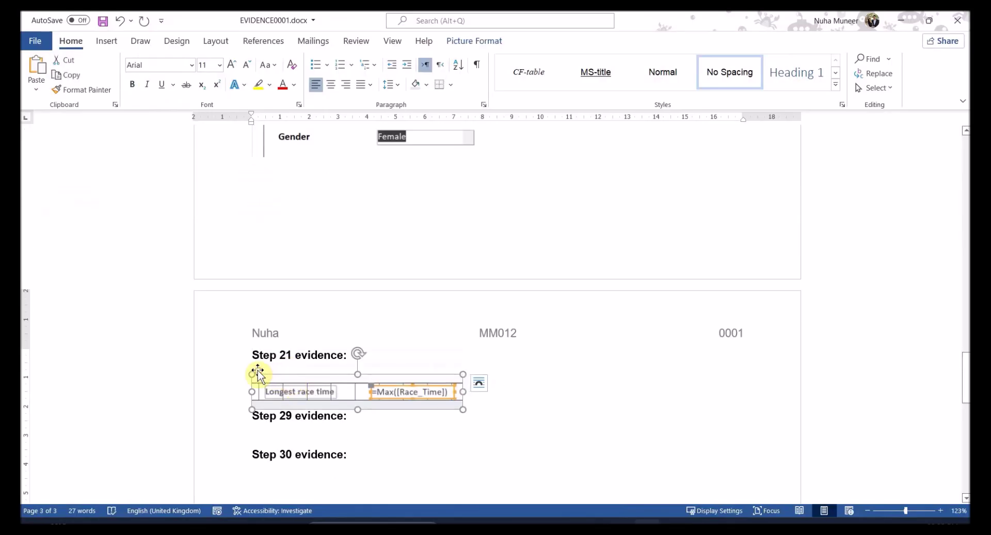
left_click(252, 355)
key("Return")
left_click(259, 377)
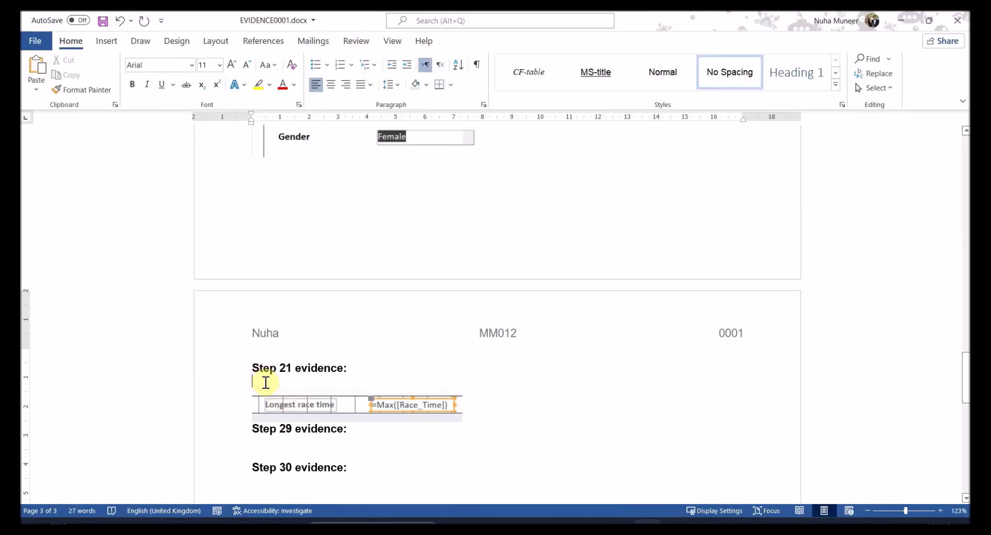
key("BackSpace")
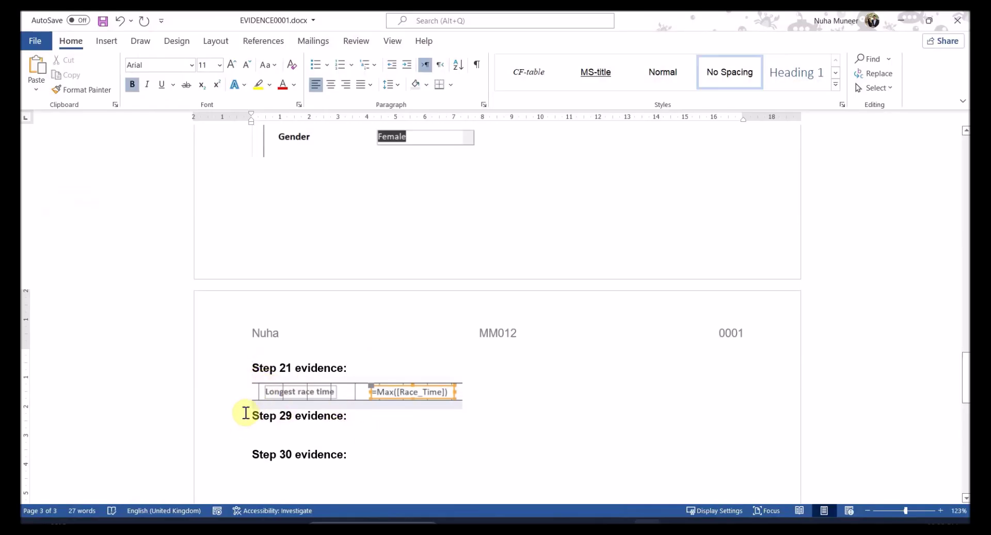
left_click(252, 416)
key("Return")
left_click(257, 413)
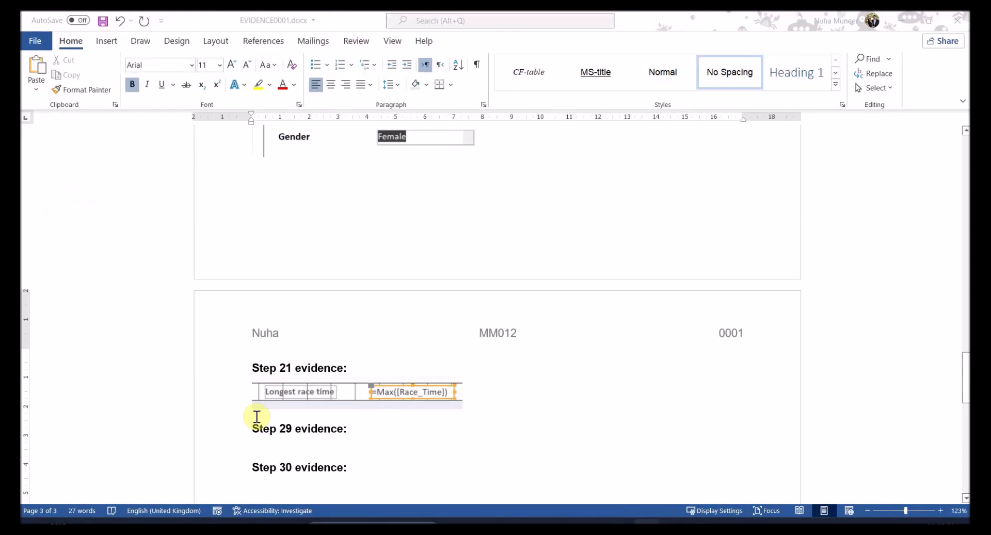
- Glance at the question paper, then return to the Access report design
key("alt+Tab")
scroll(451, 405, "up", 3)
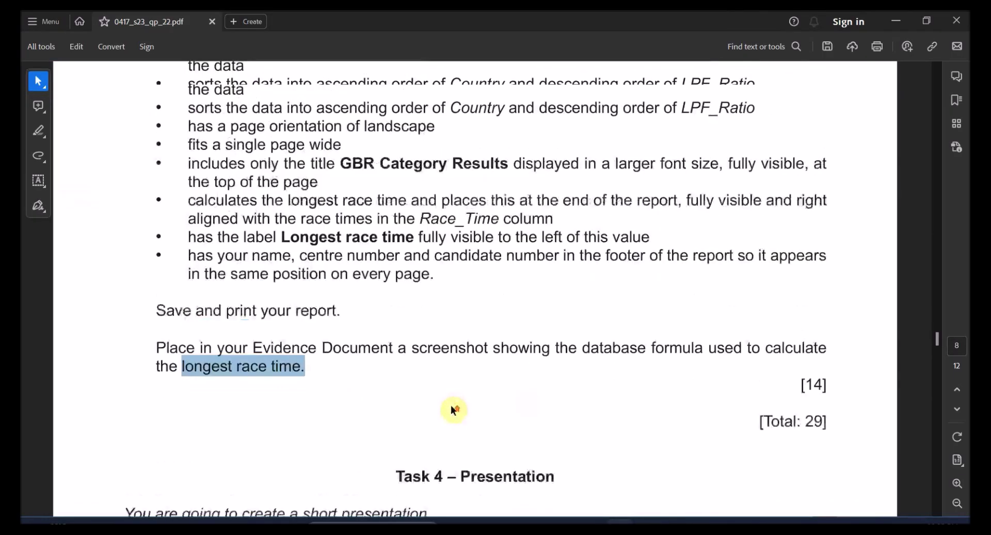
key("alt+Tab")
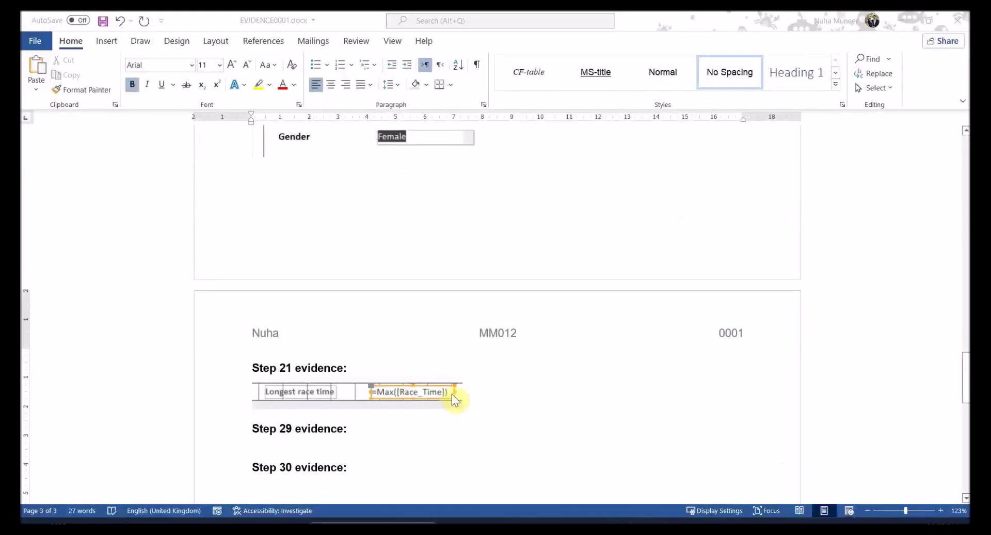
key("alt+Tab")
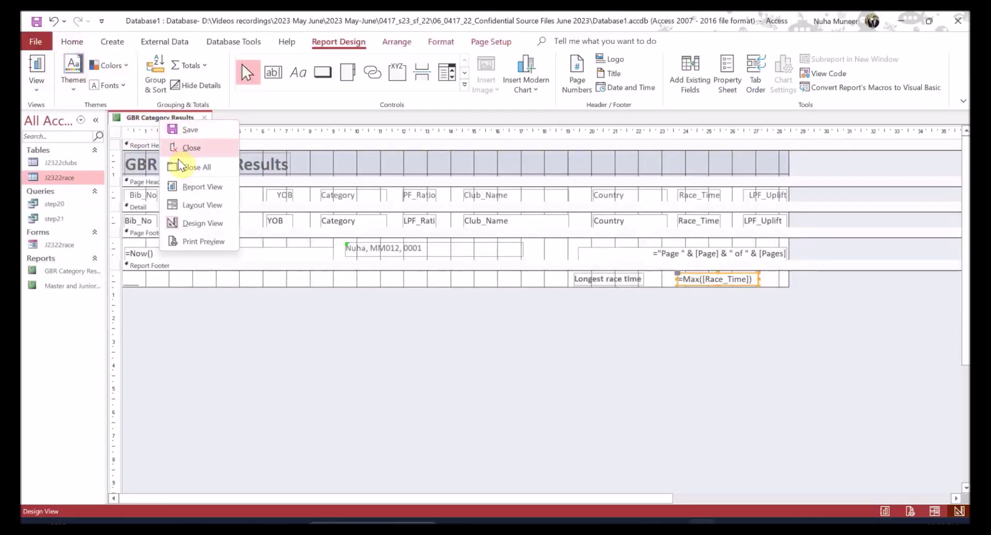
- Save the GBR Category Results report and open it in Print Preview
left_click(178, 129)
left_click(37, 45)
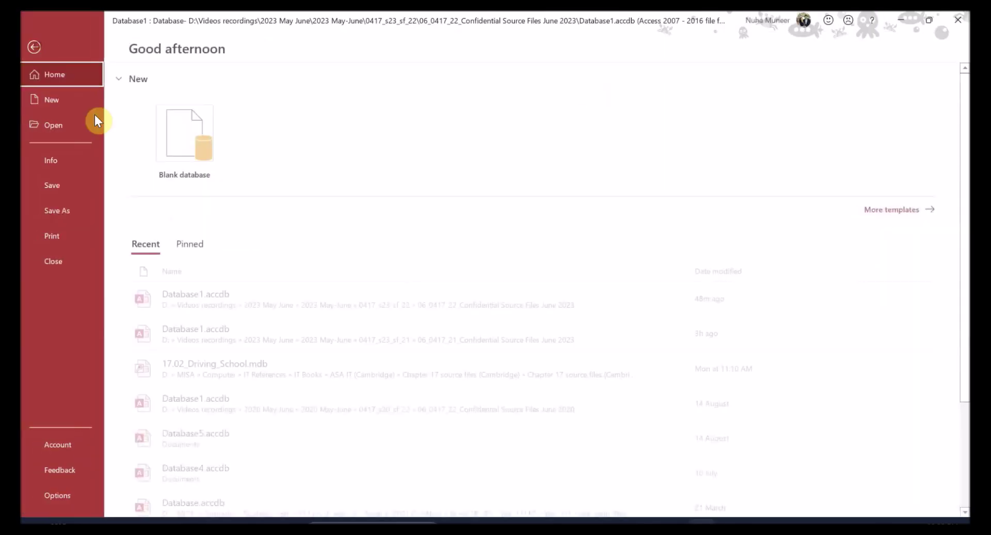
left_click(56, 237)
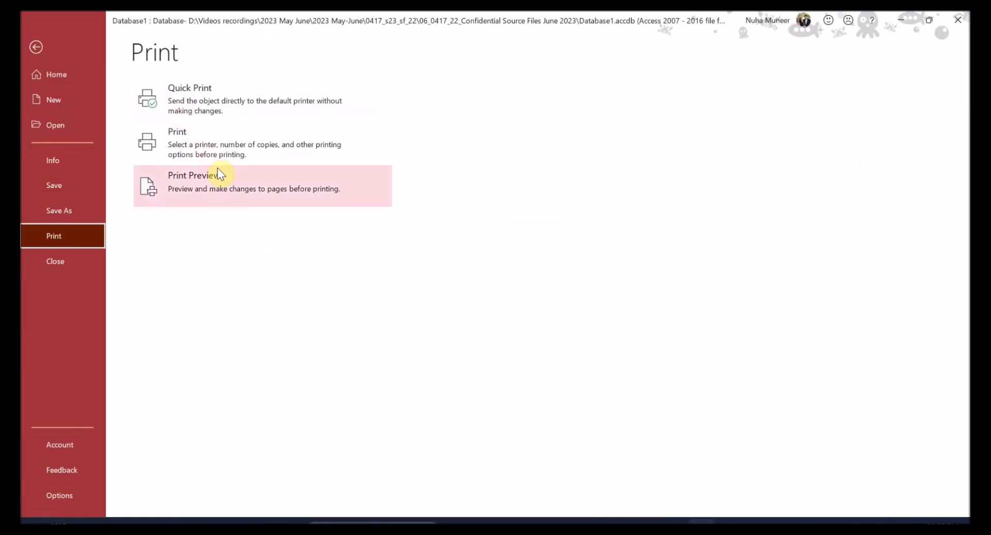
left_click(203, 189)
- Check both pages of the landscape preview, returning to page one
scroll(529, 382, "down", 15)
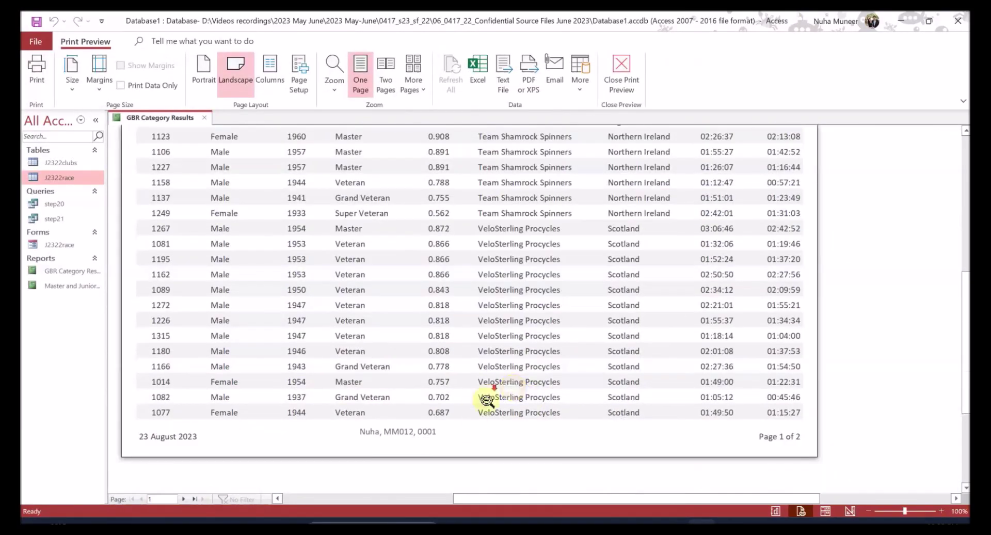
left_click(185, 498)
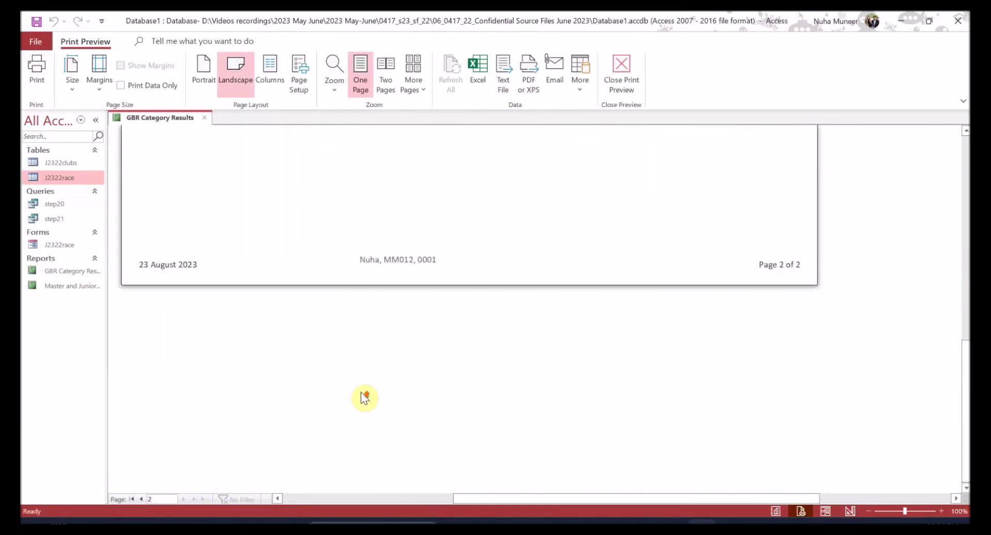
scroll(355, 402, "up", 10)
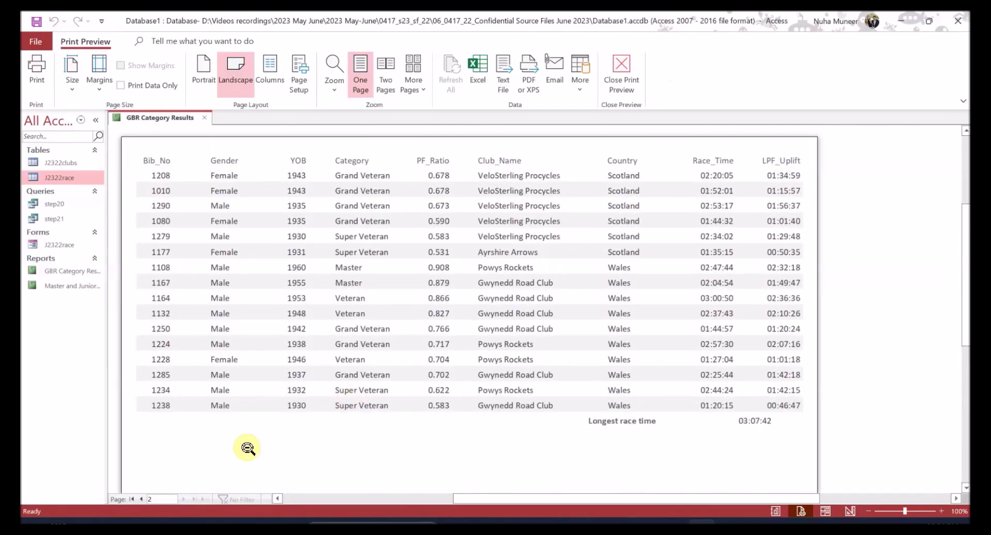
left_click(144, 499)
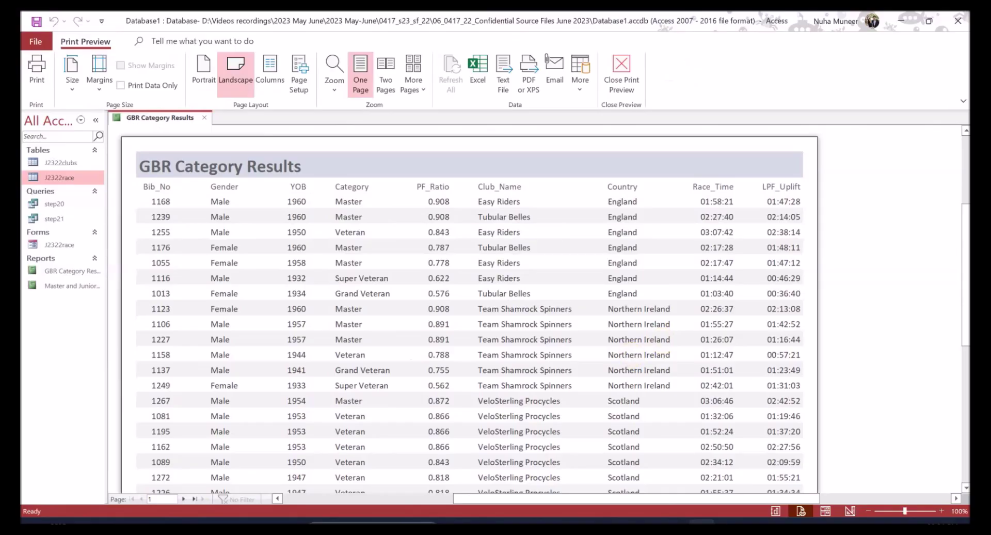